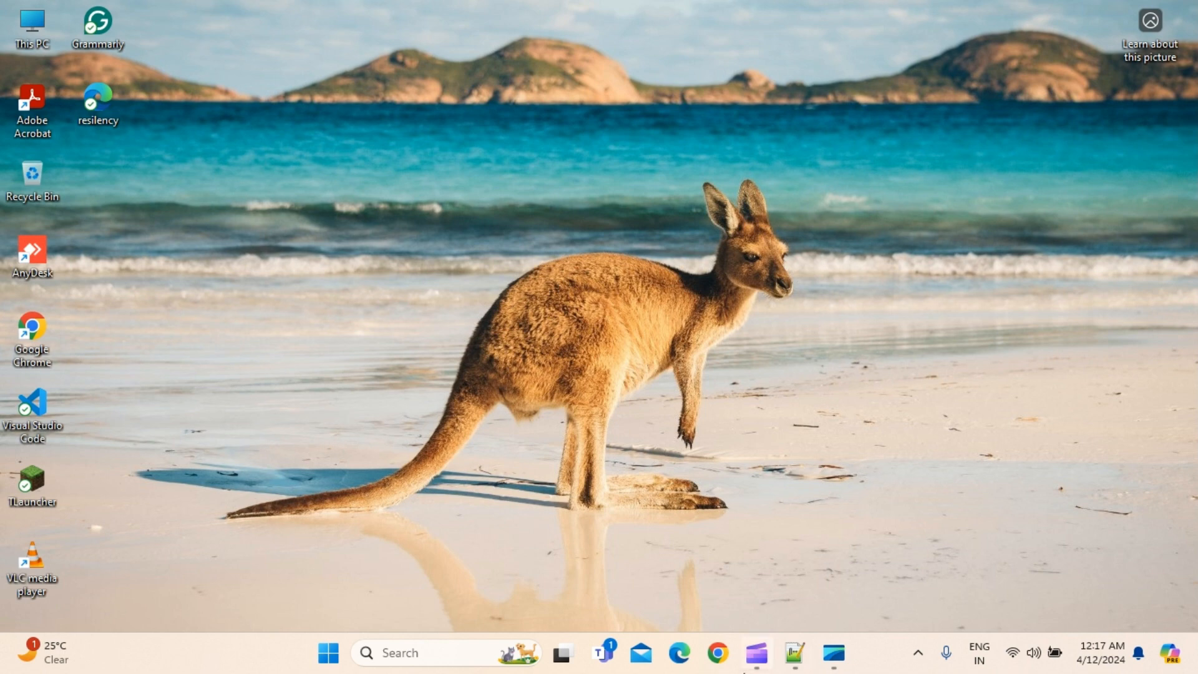
Step: Launch Chrome and open ChatGPT at chat.openai.com
click(717, 654)
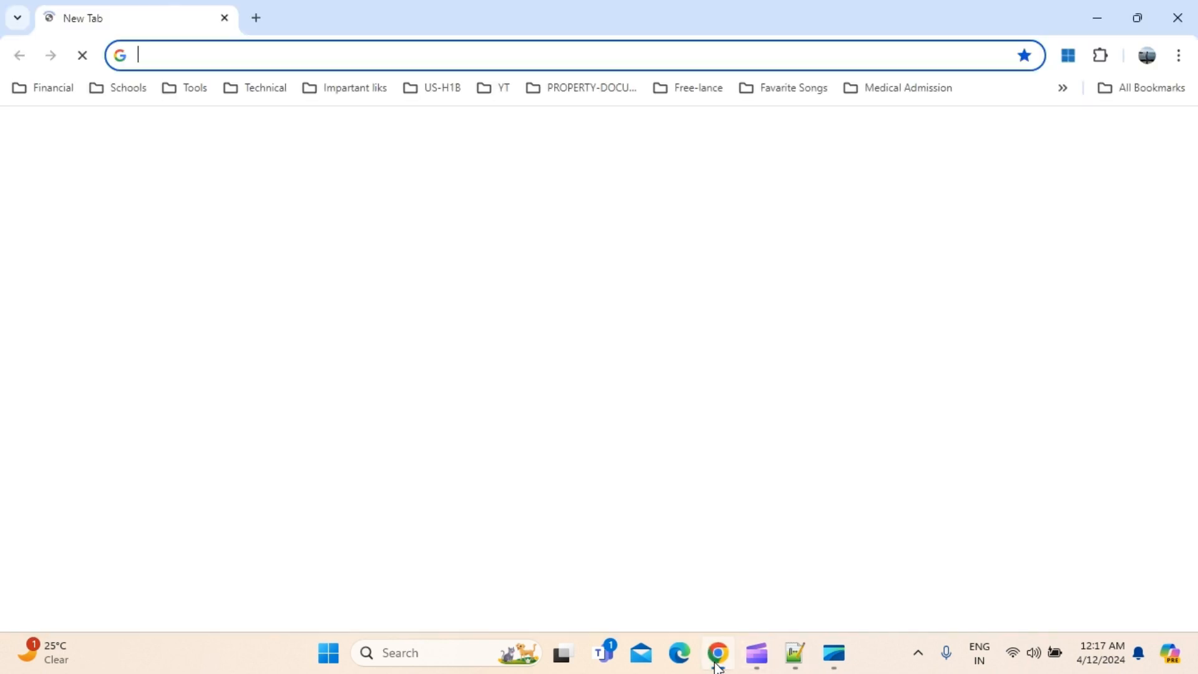
click(193, 57)
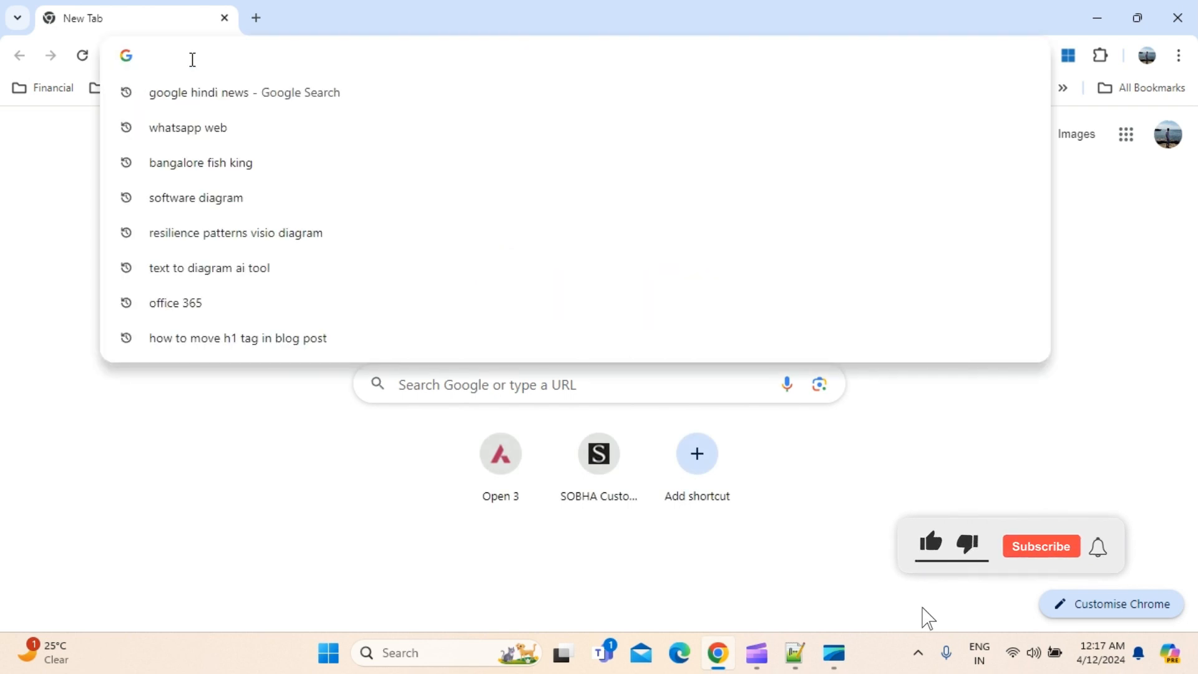
text(chat.openai.com)
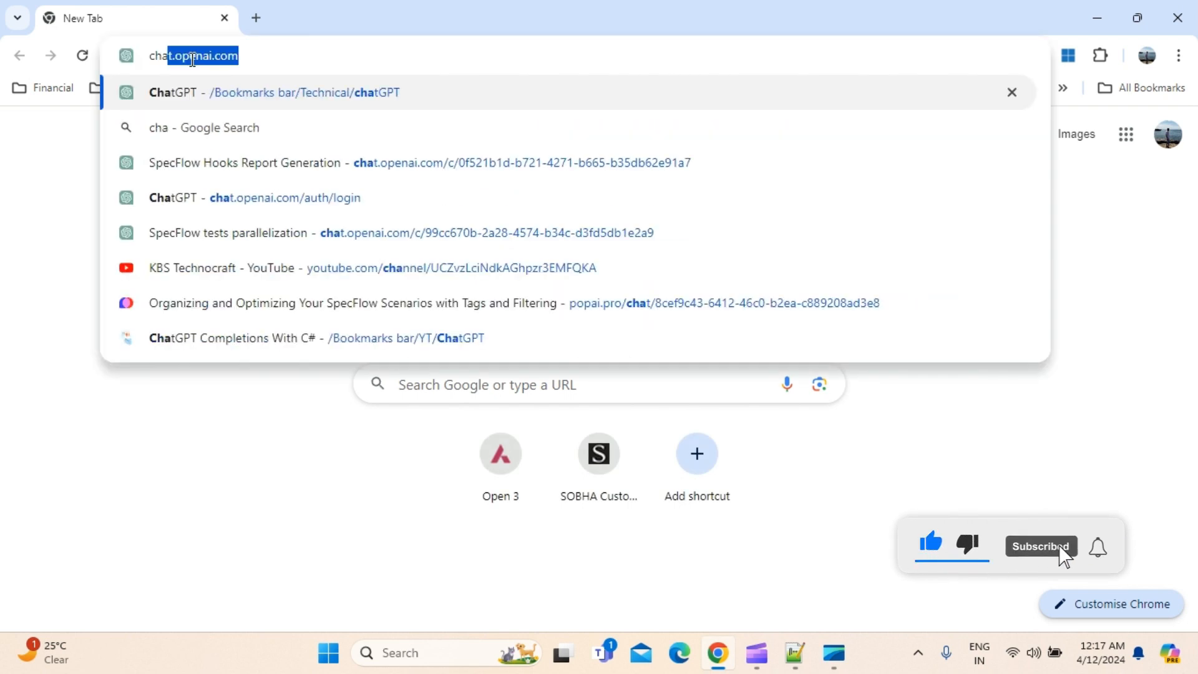
key(Right)
key(Return)
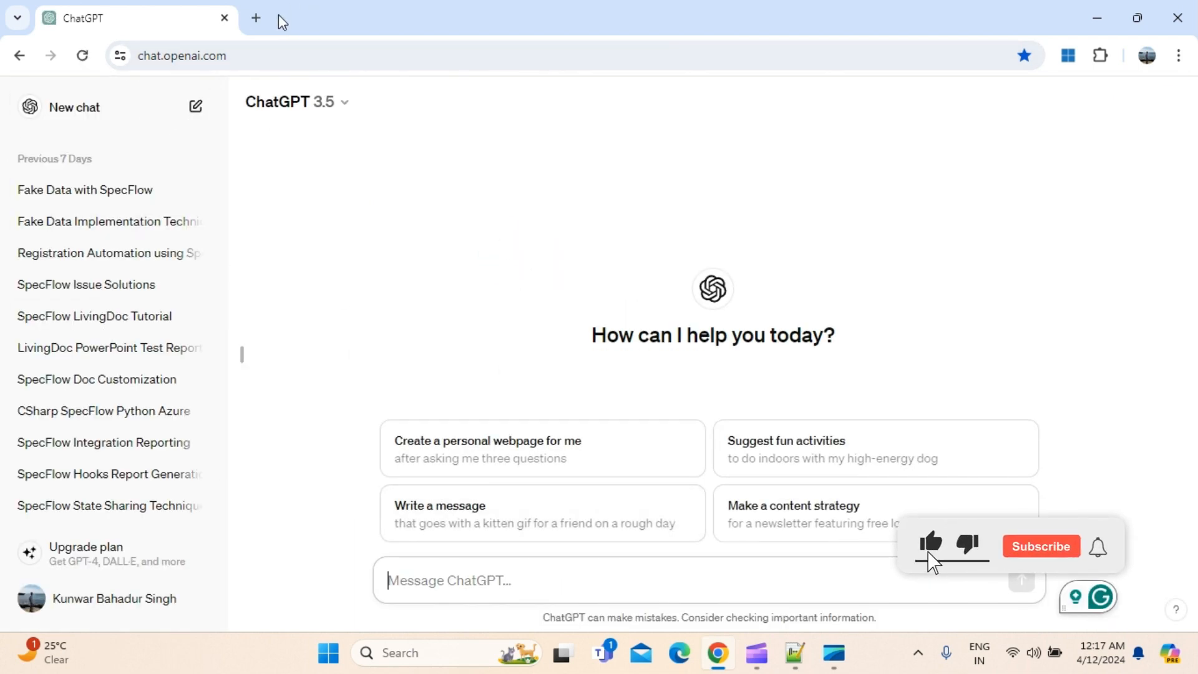
Step: Open draw.io in a new browser tab
click(256, 18)
click(242, 55)
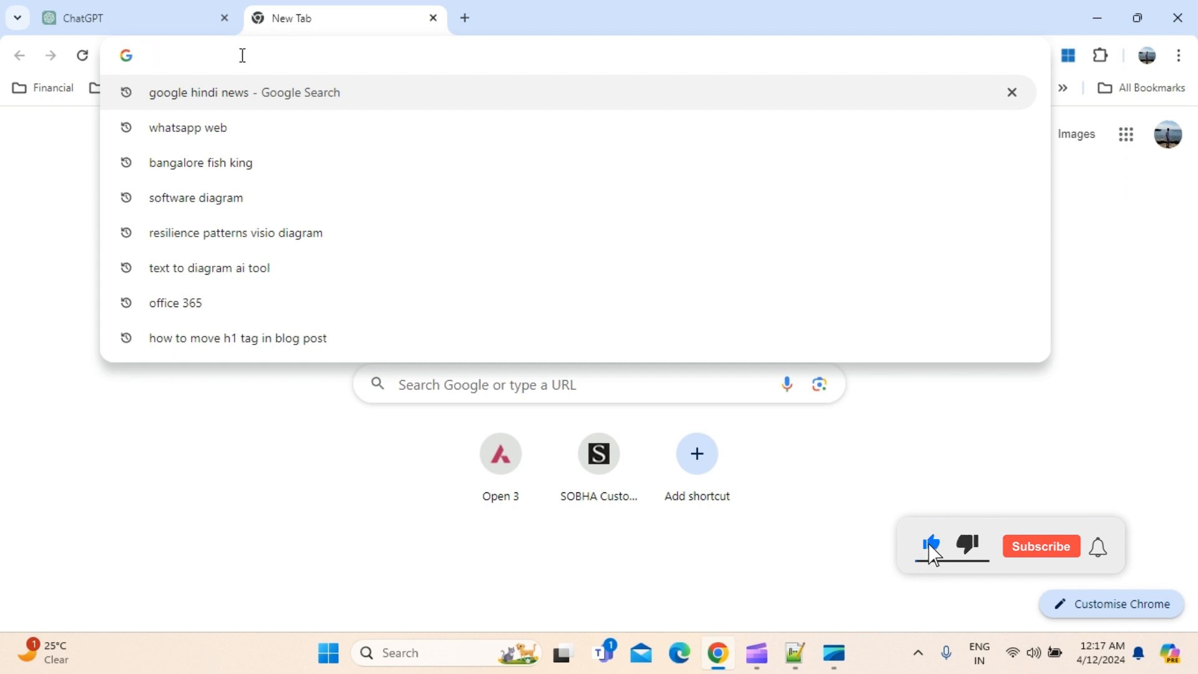
text(draw.io)
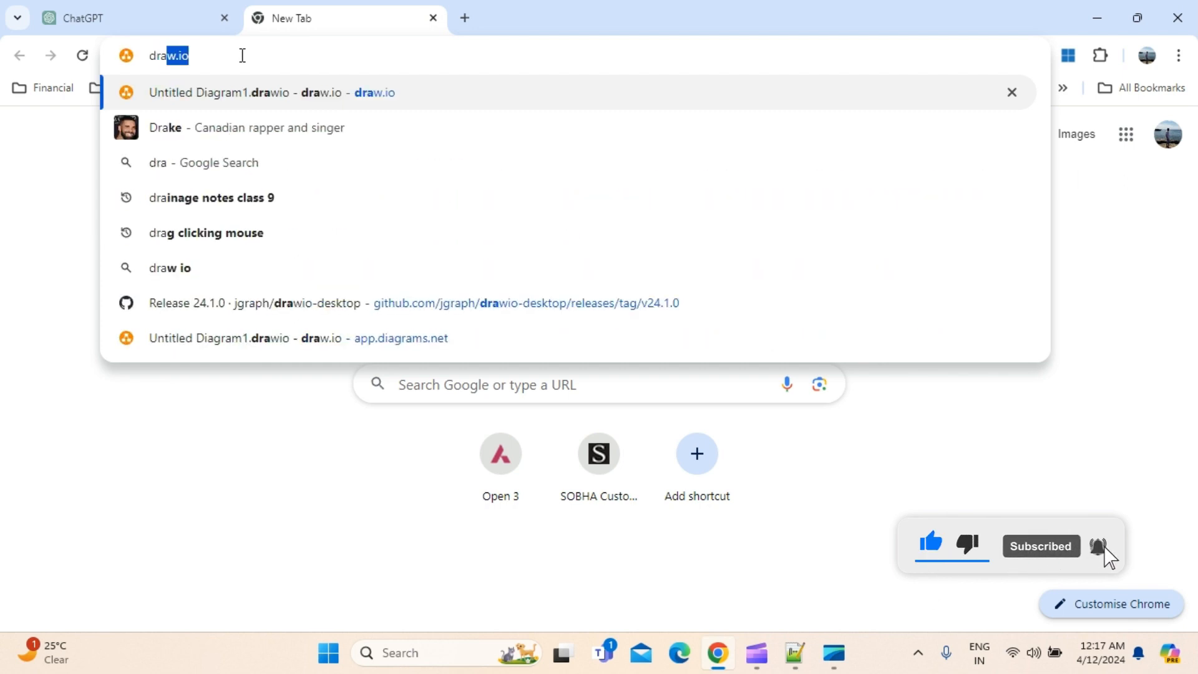
key(Return)
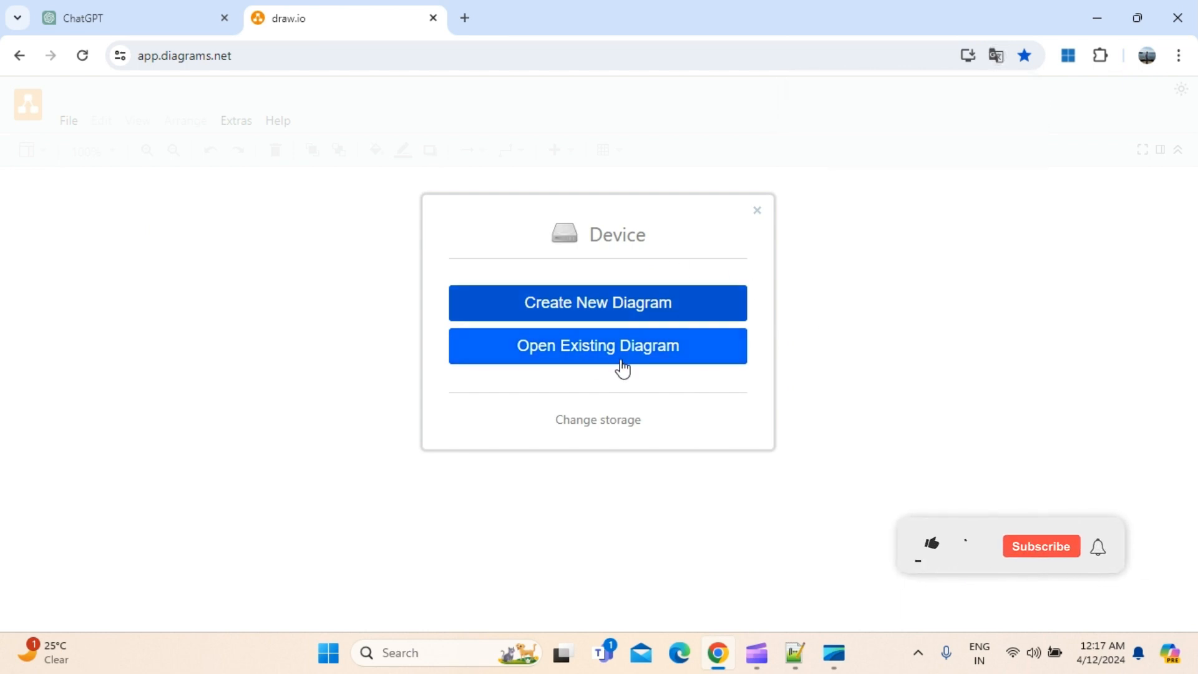
Step: Create a new blank diagram and save it in the Poly folder as Demo_Diagrams
click(610, 316)
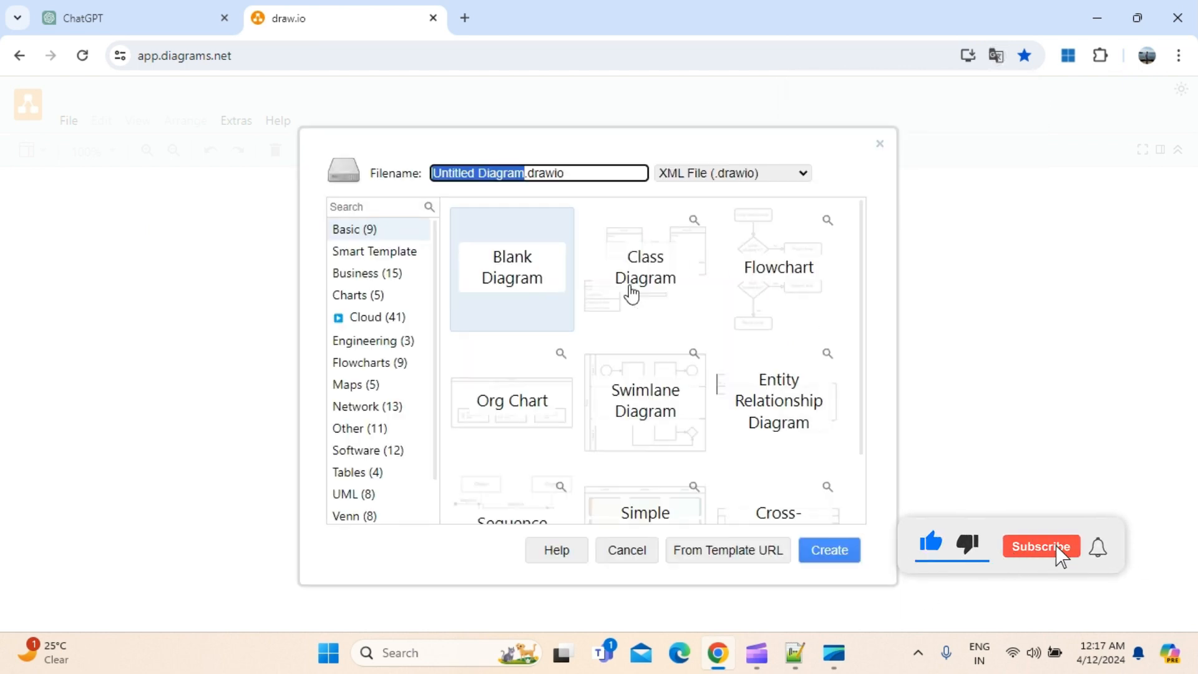
click(836, 555)
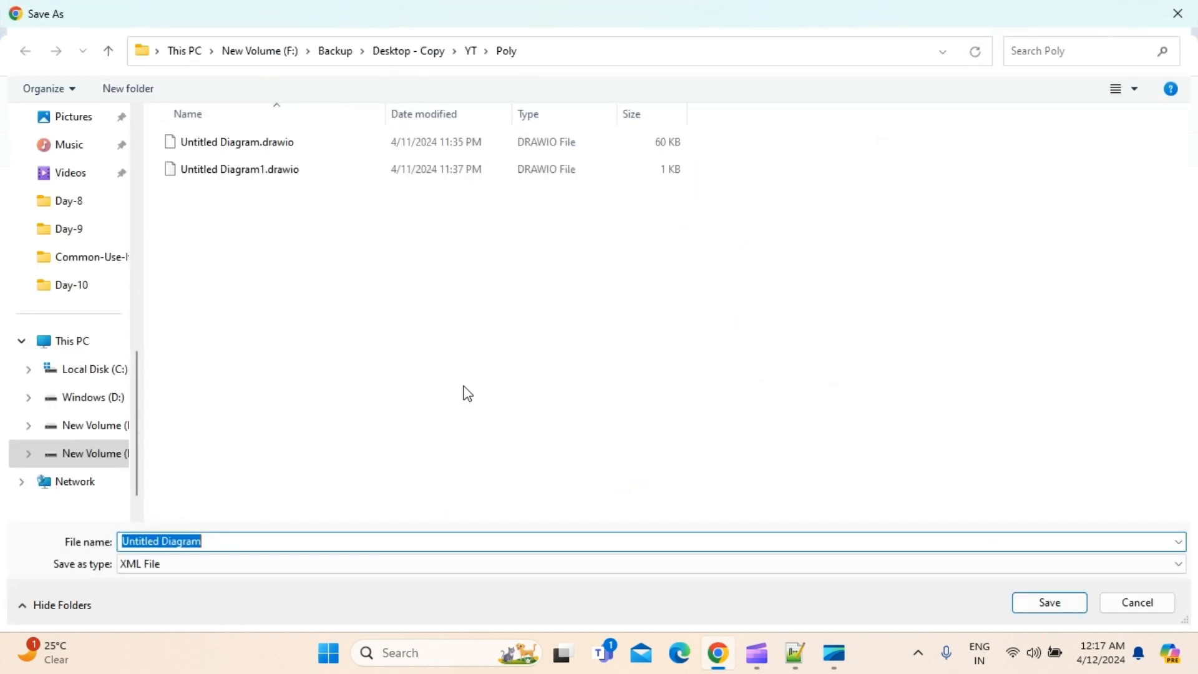
drag(216, 543, 89, 545)
text(Demo_)
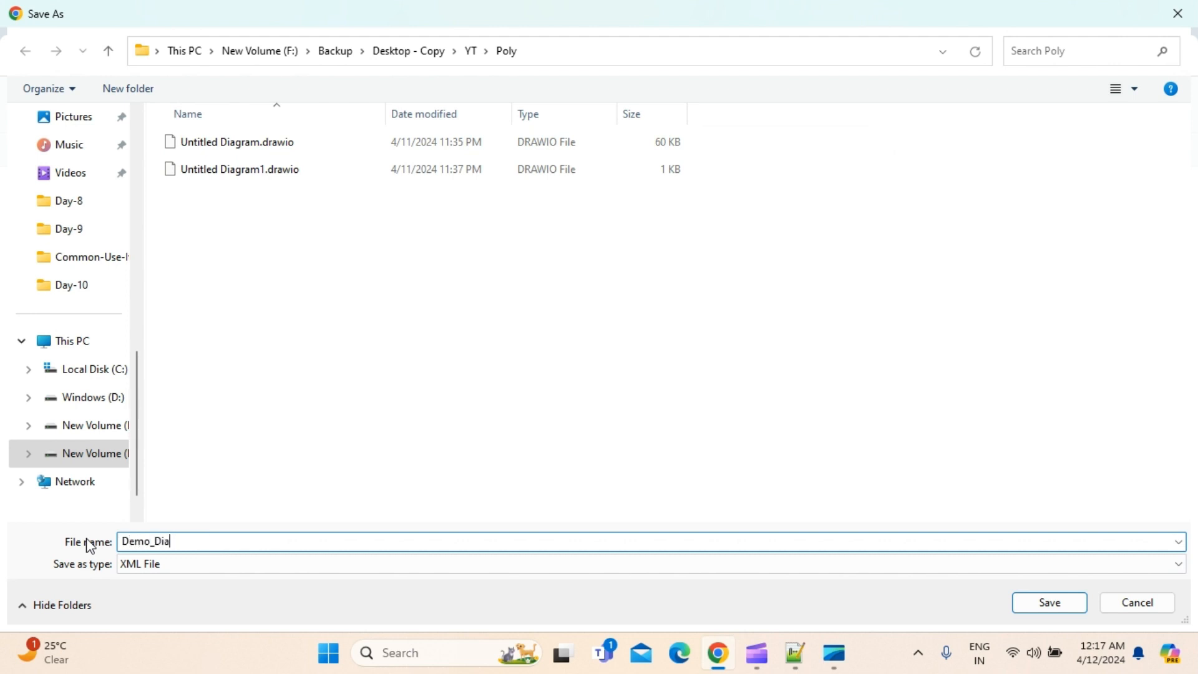
click(1038, 606)
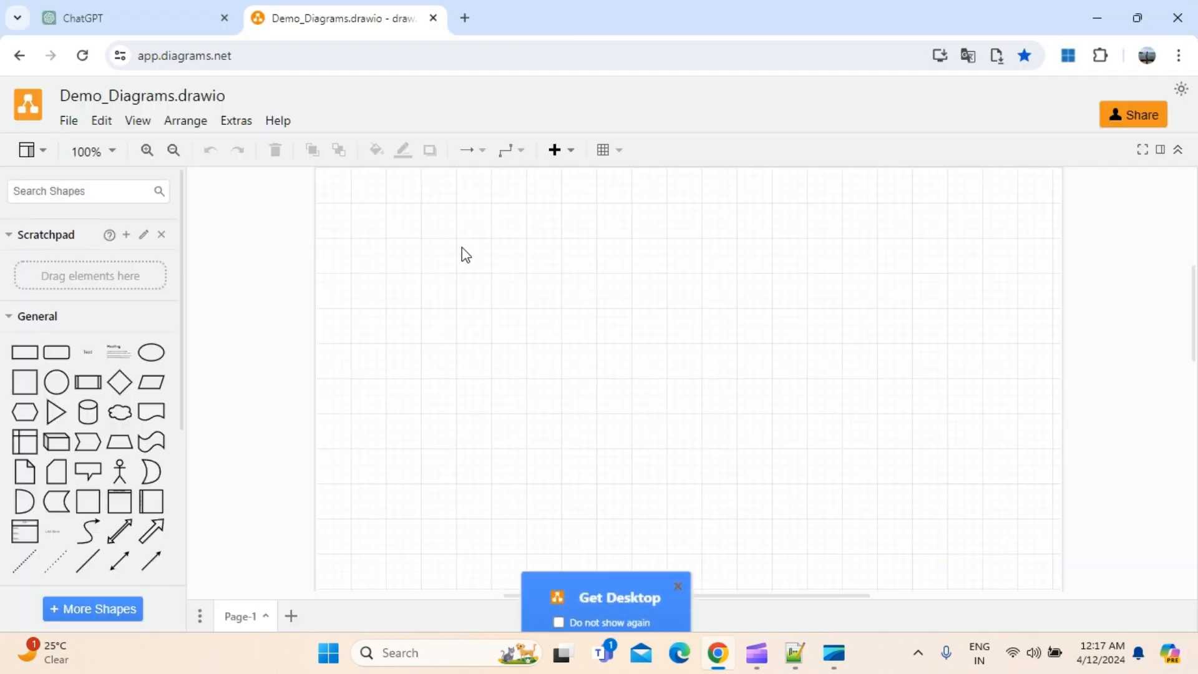
Step: Copy the user registration flow diagram prompt from Notepad++ into the ChatGPT message and correct "digram" to "diagram"
click(168, 11)
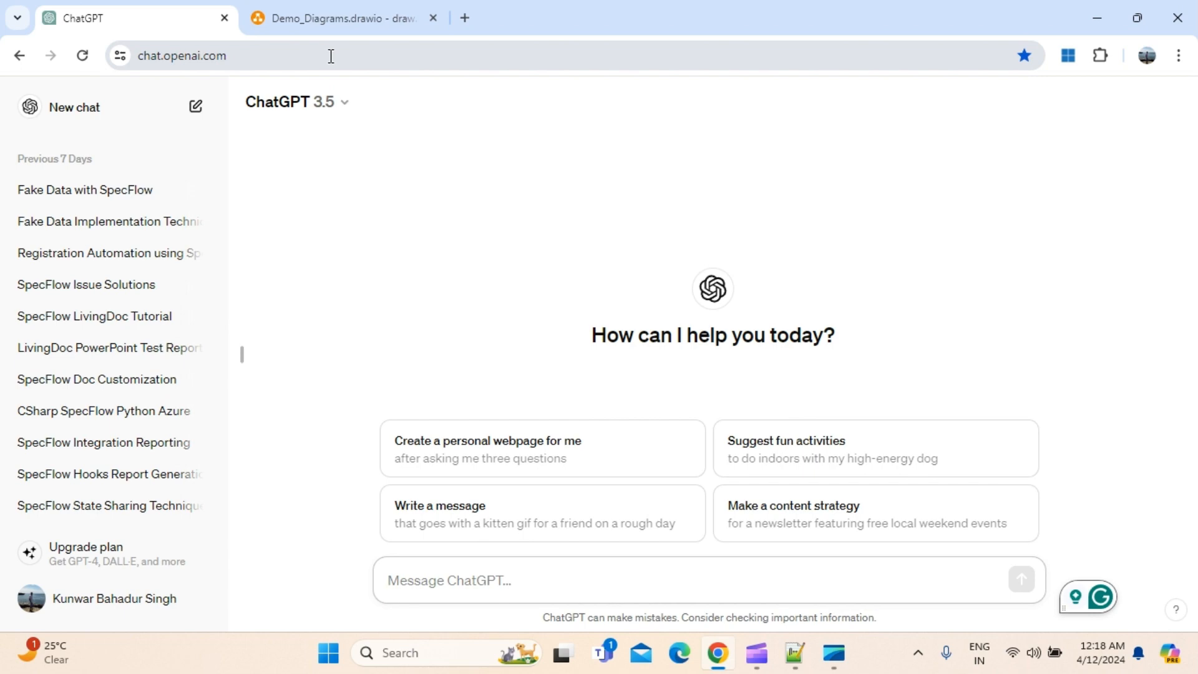
click(795, 653)
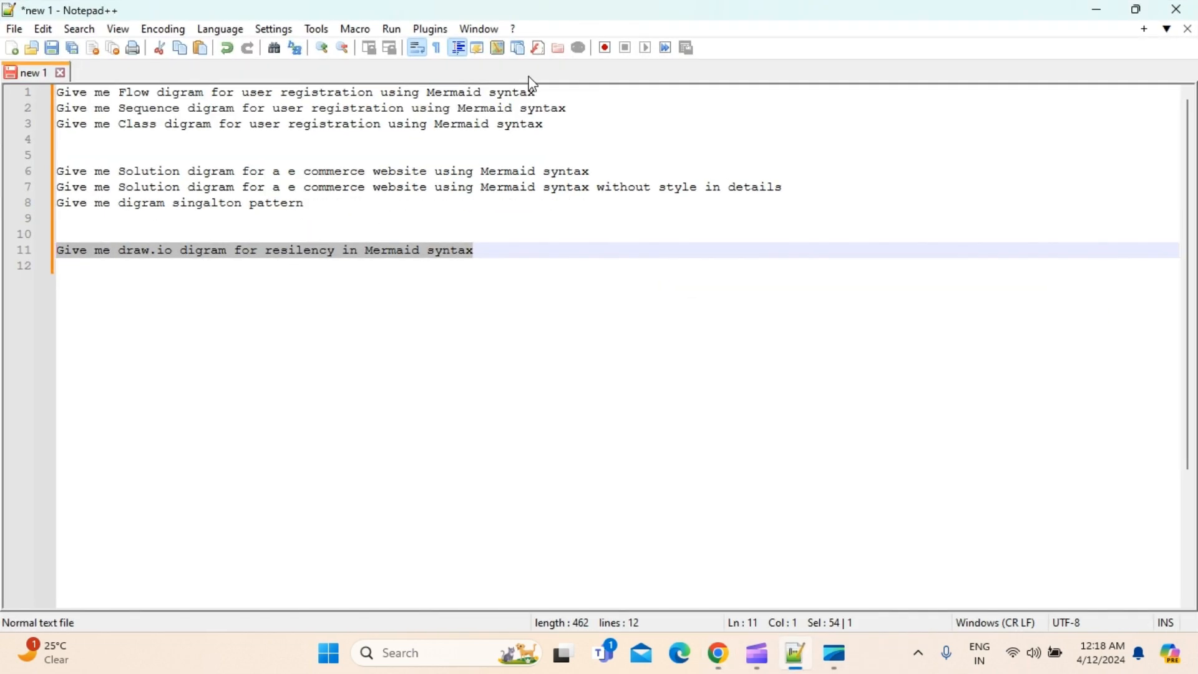
drag(560, 95, 42, 97)
key(ctrl+c)
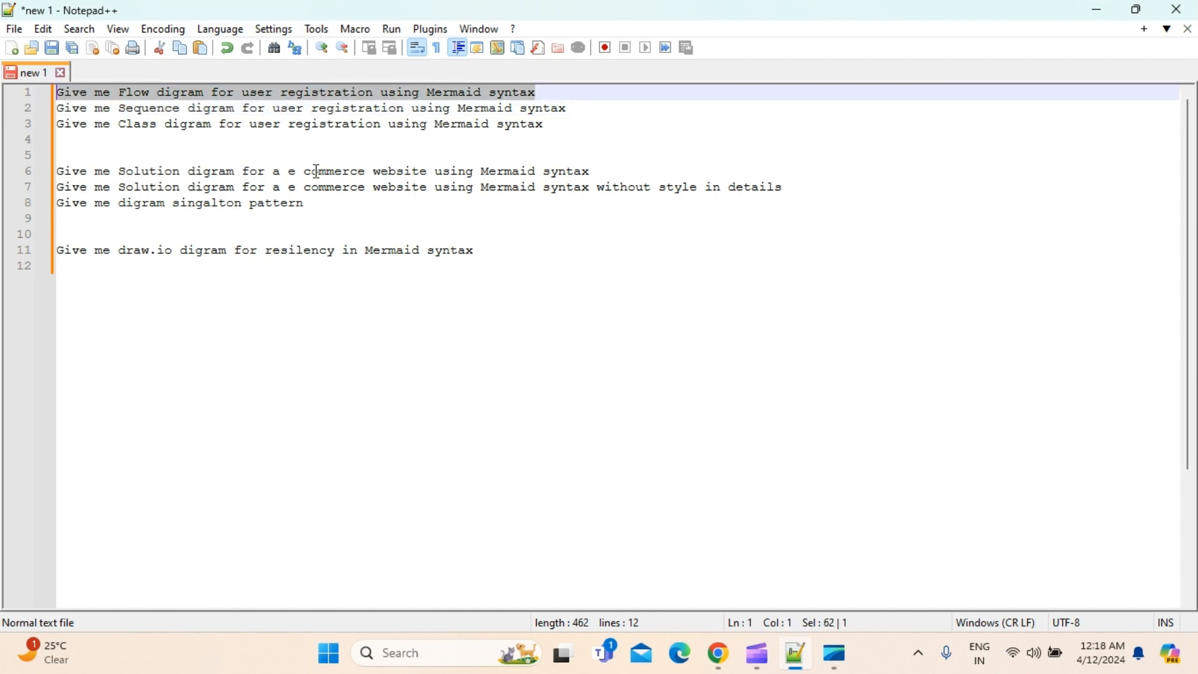
click(1112, 15)
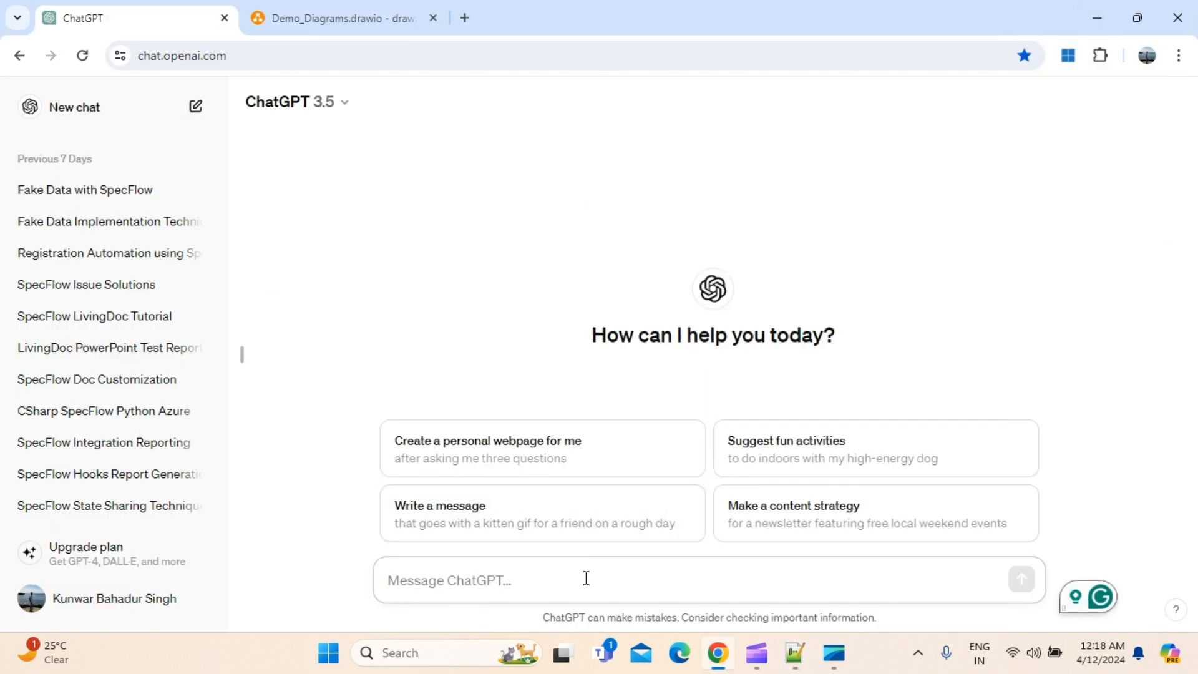
key(ctrl+v)
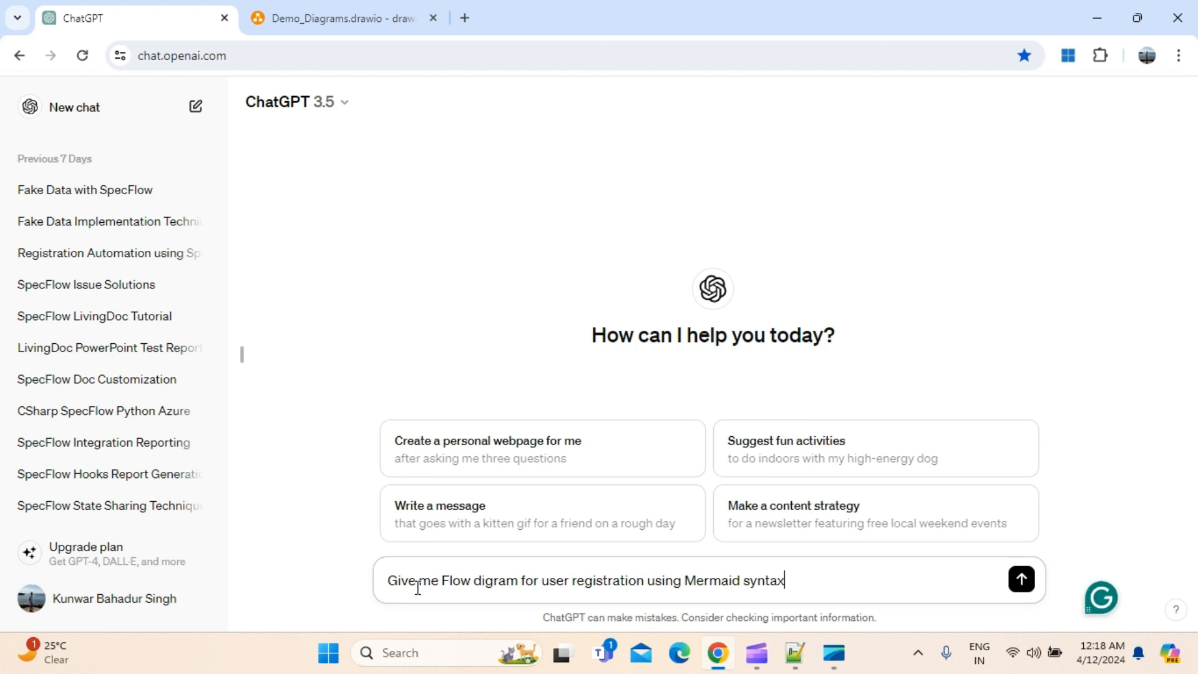
mouse_move(490, 583)
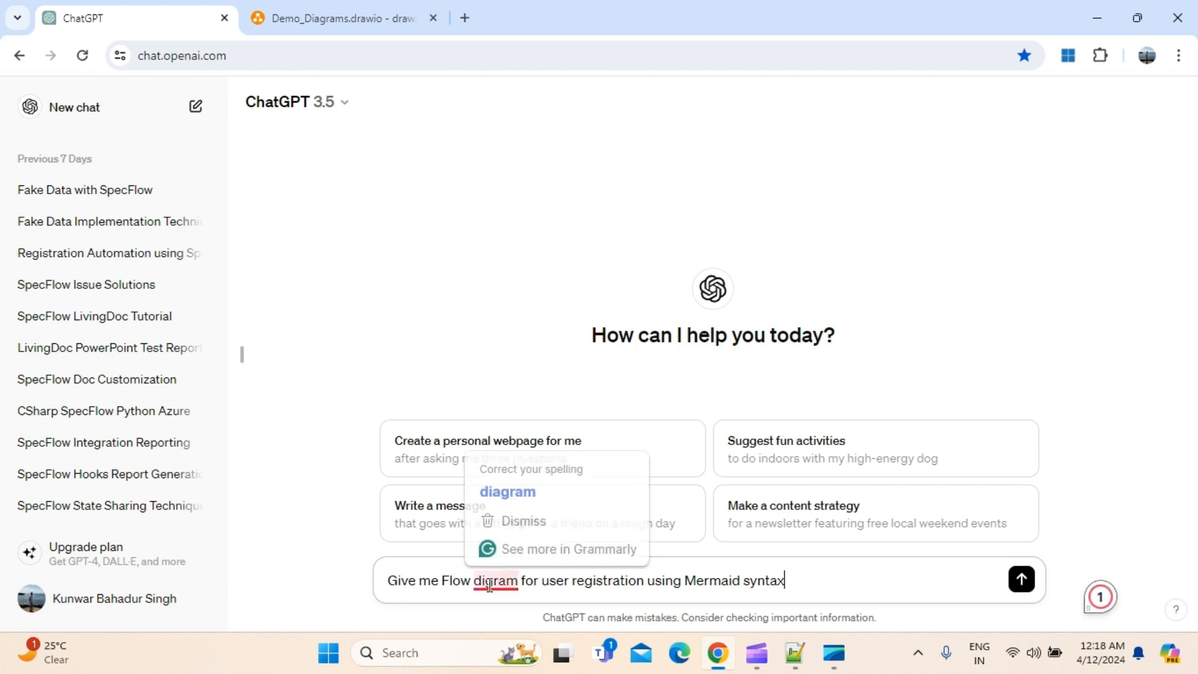
text(a)
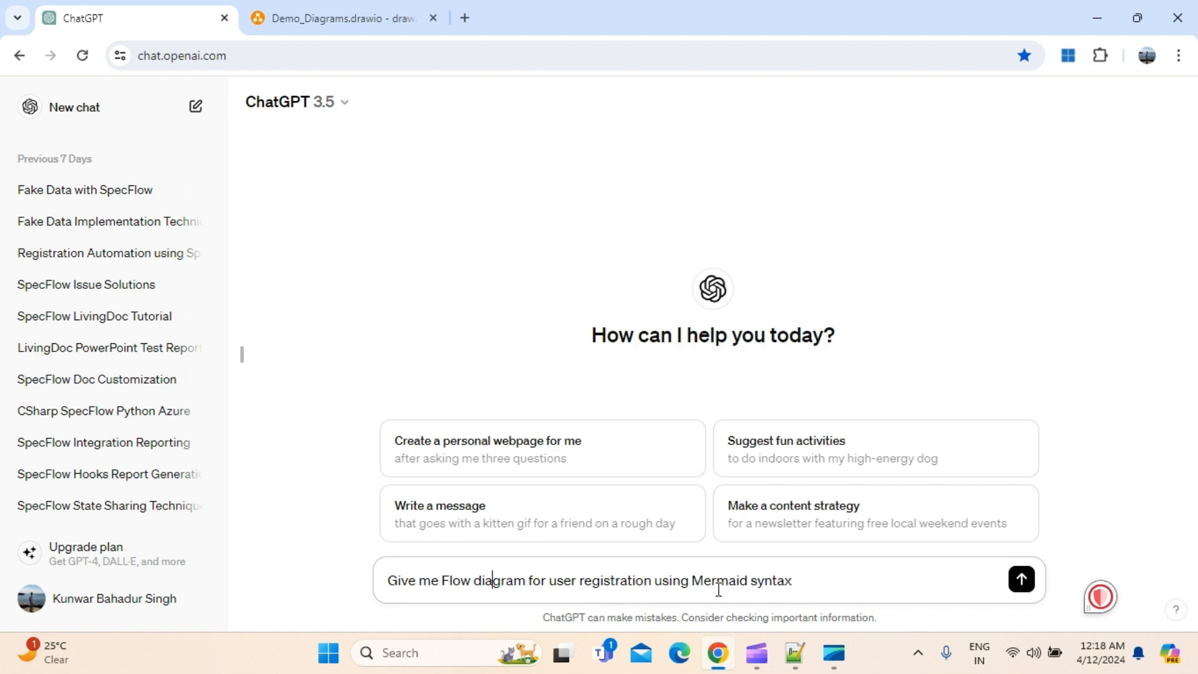
drag(804, 588, 658, 583)
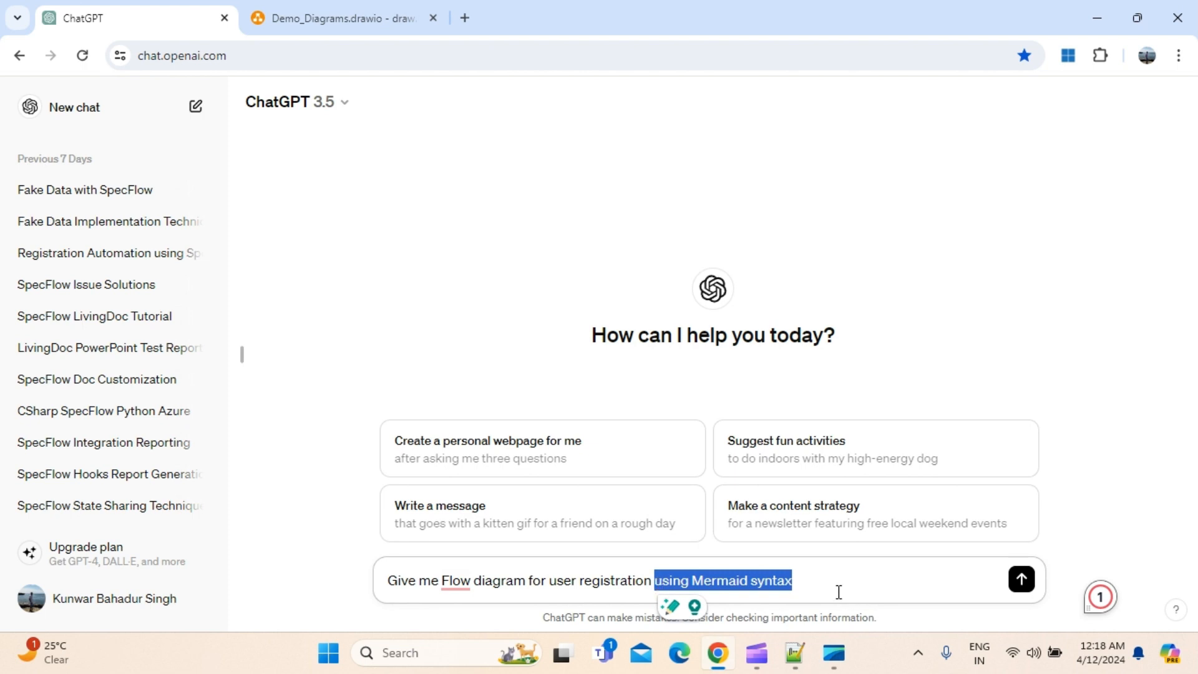
click(802, 583)
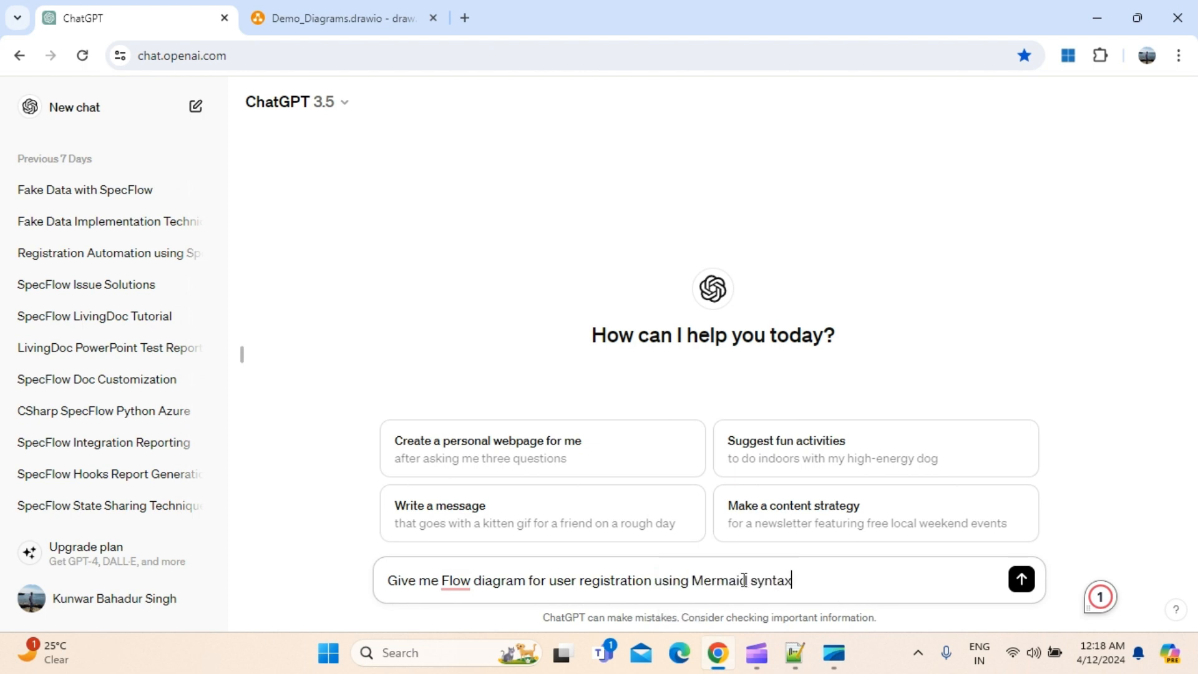
double_click(731, 580)
click(783, 581)
double_click(784, 581)
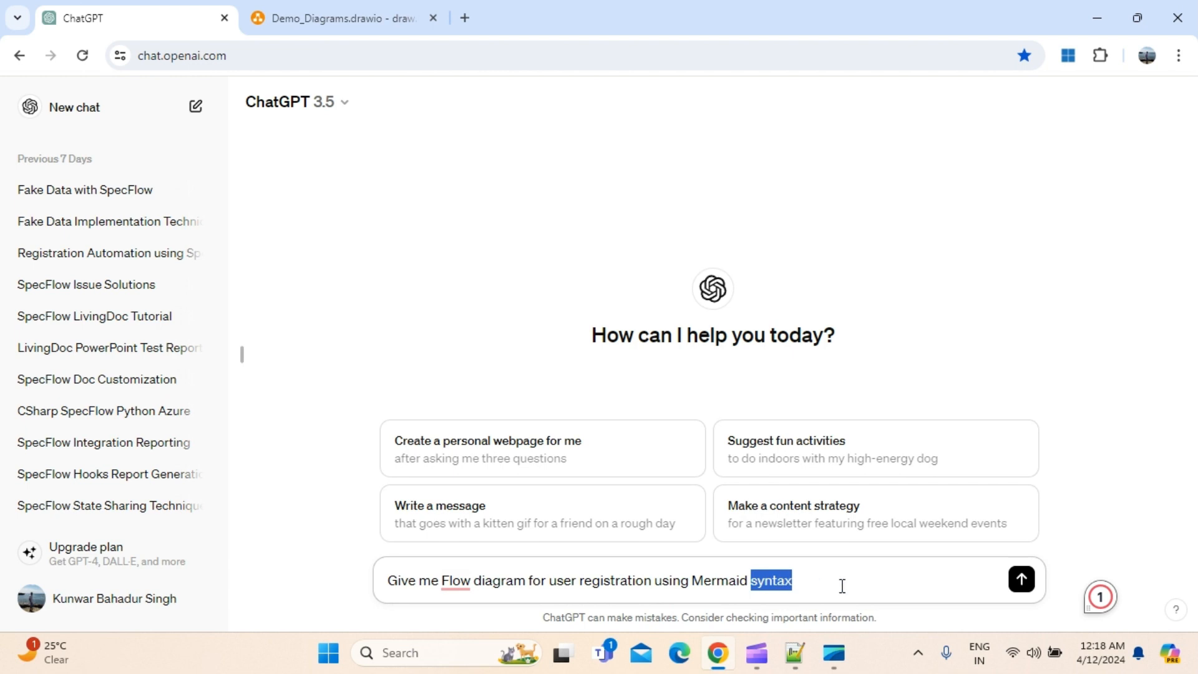
double_click(728, 582)
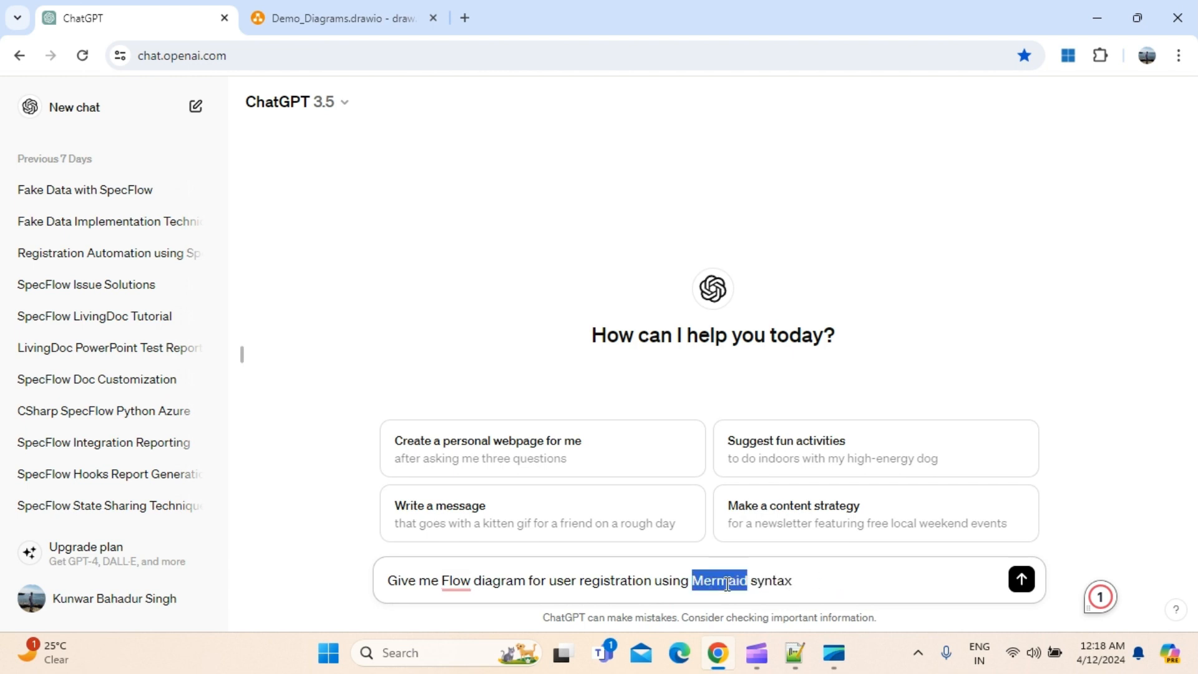
click(805, 580)
mouse_move(337, 40)
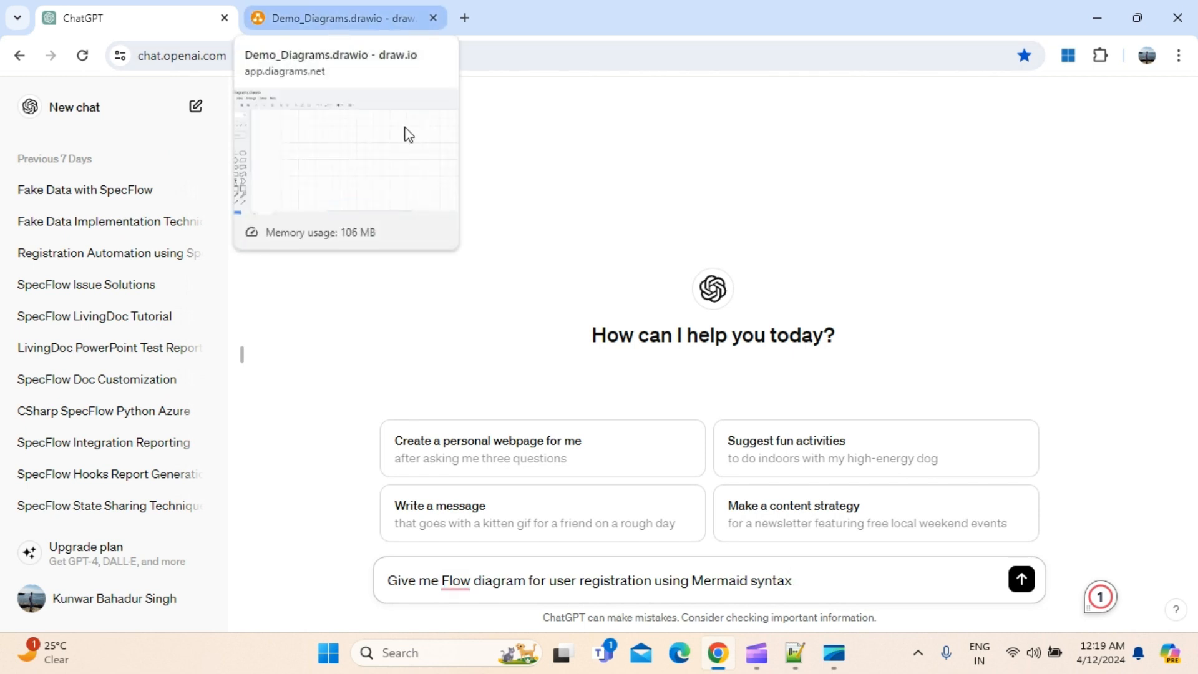
Step: Send the flow diagram prompt to ChatGPT and copy the generated Mermaid code block
click(1022, 579)
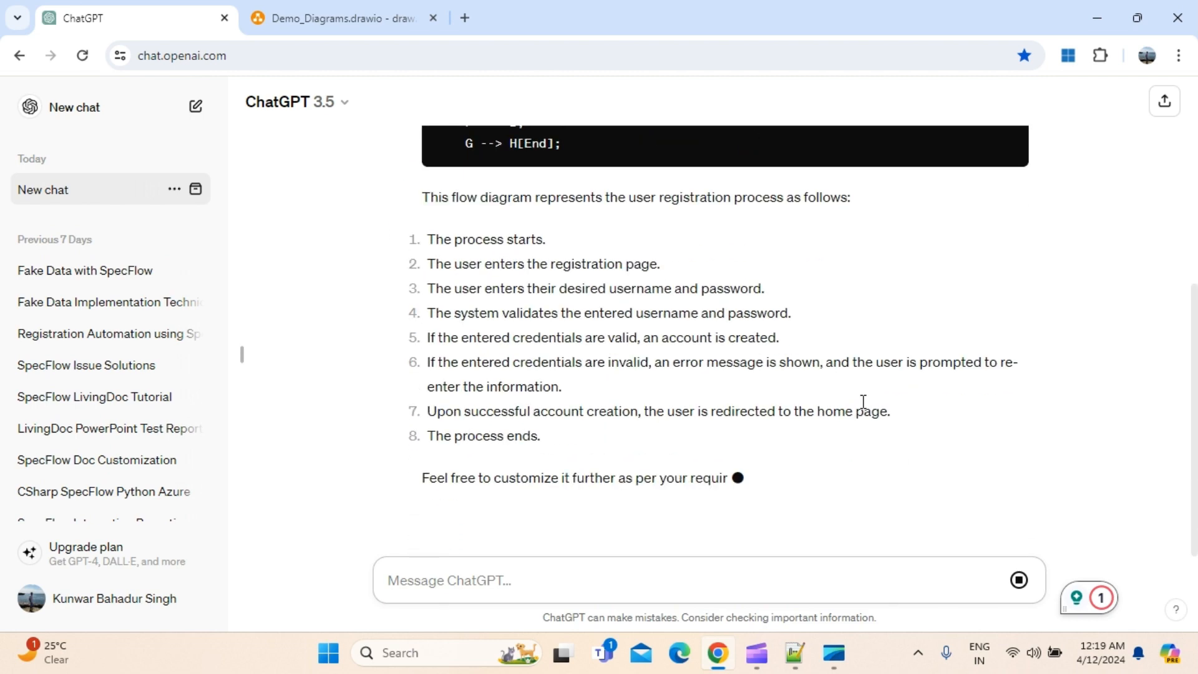
scroll(862, 406, up, 5)
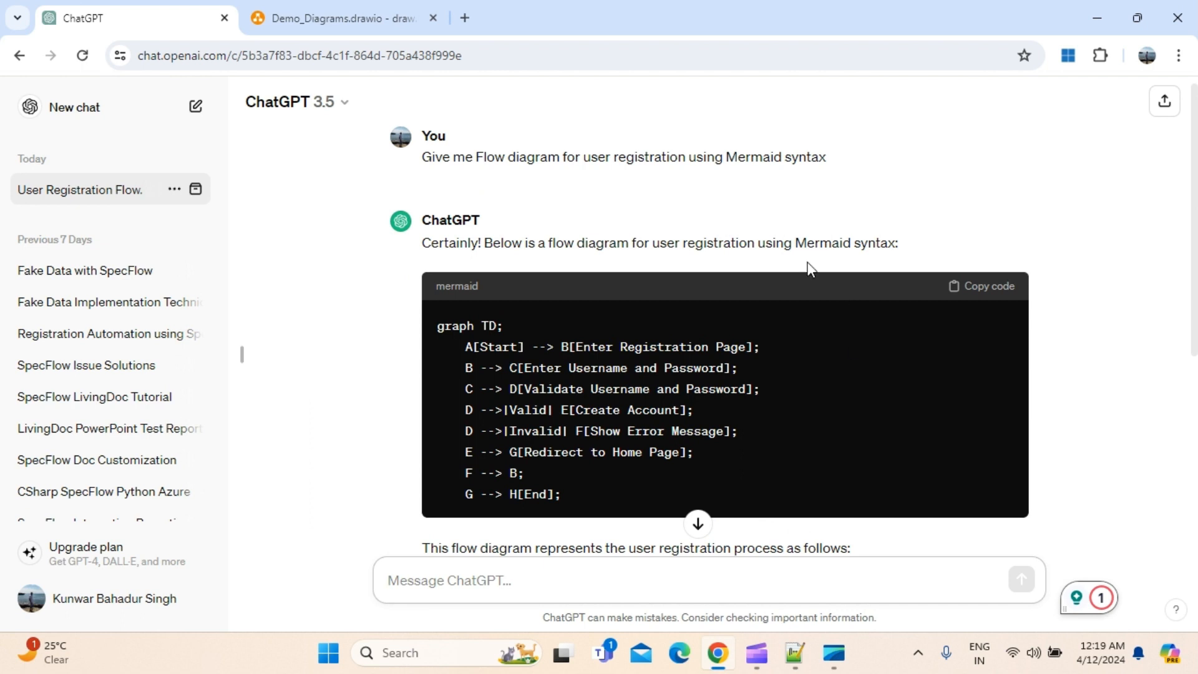
drag(759, 248, 916, 254)
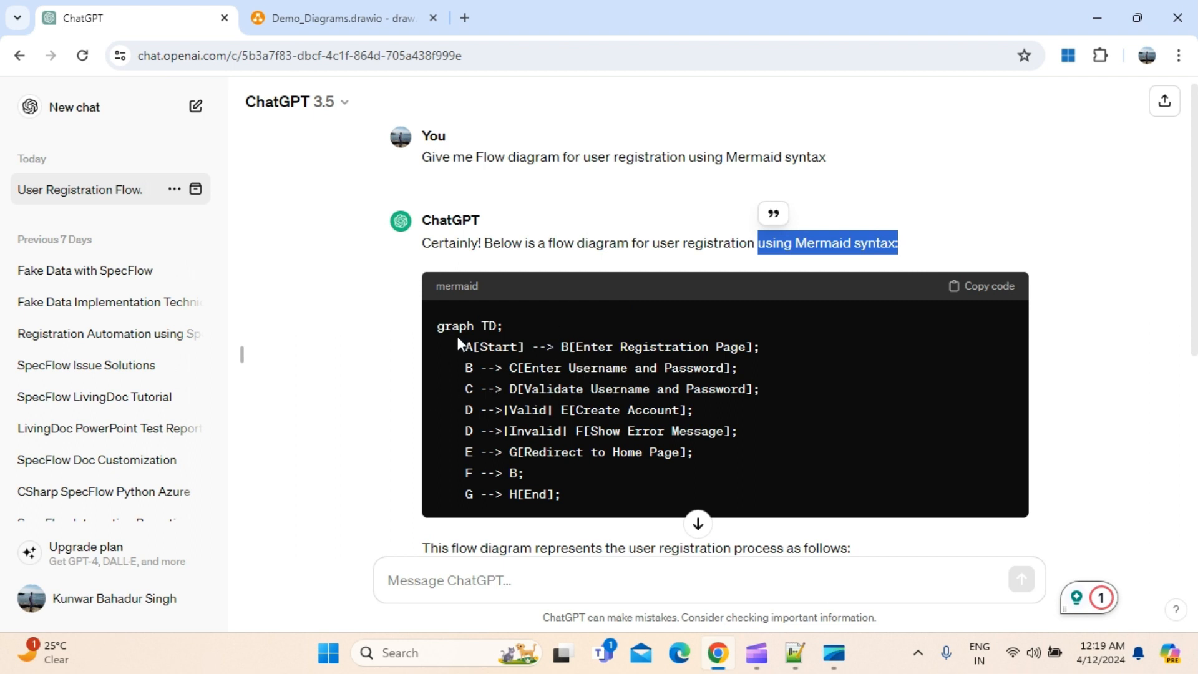
click(981, 288)
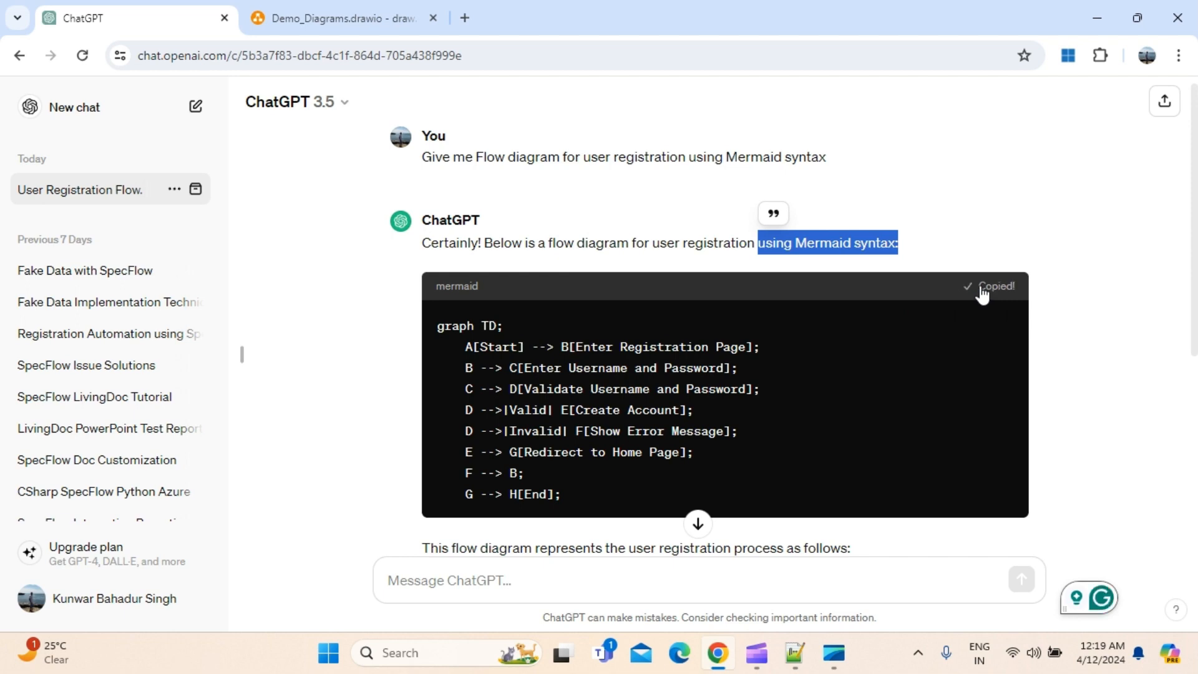
Step: In the Demo_Diagrams drawing, insert a Mermaid diagram, replacing the sample code with the copied user registration code
click(375, 24)
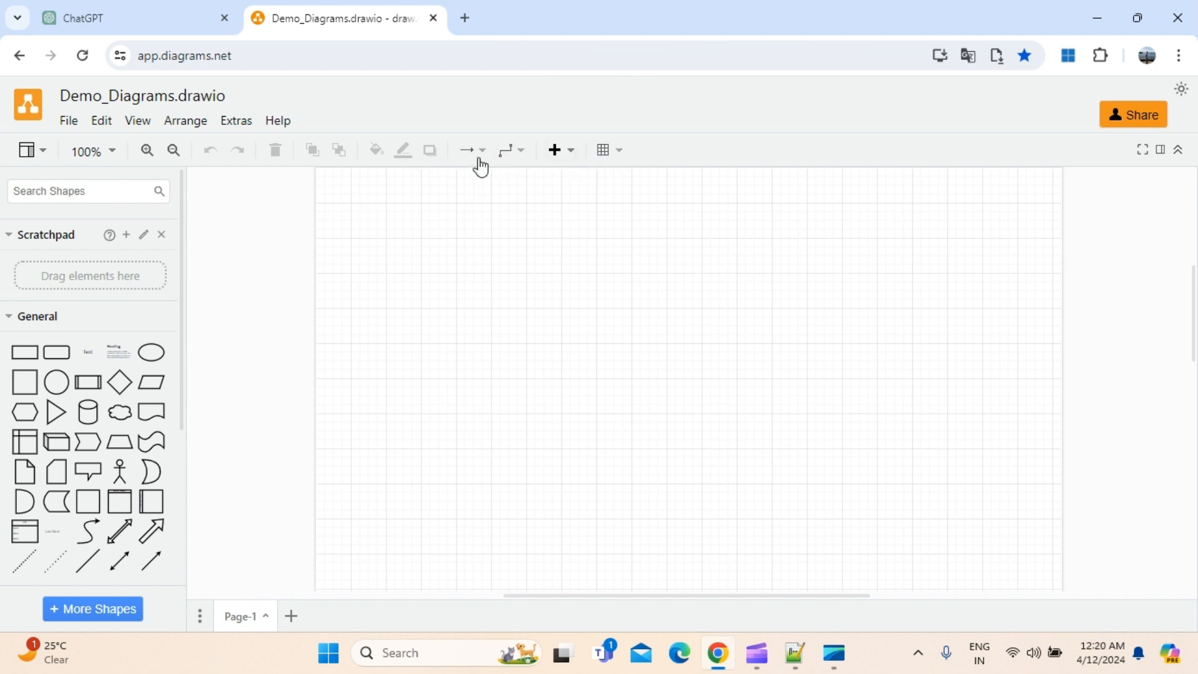
click(572, 153)
mouse_move(596, 540)
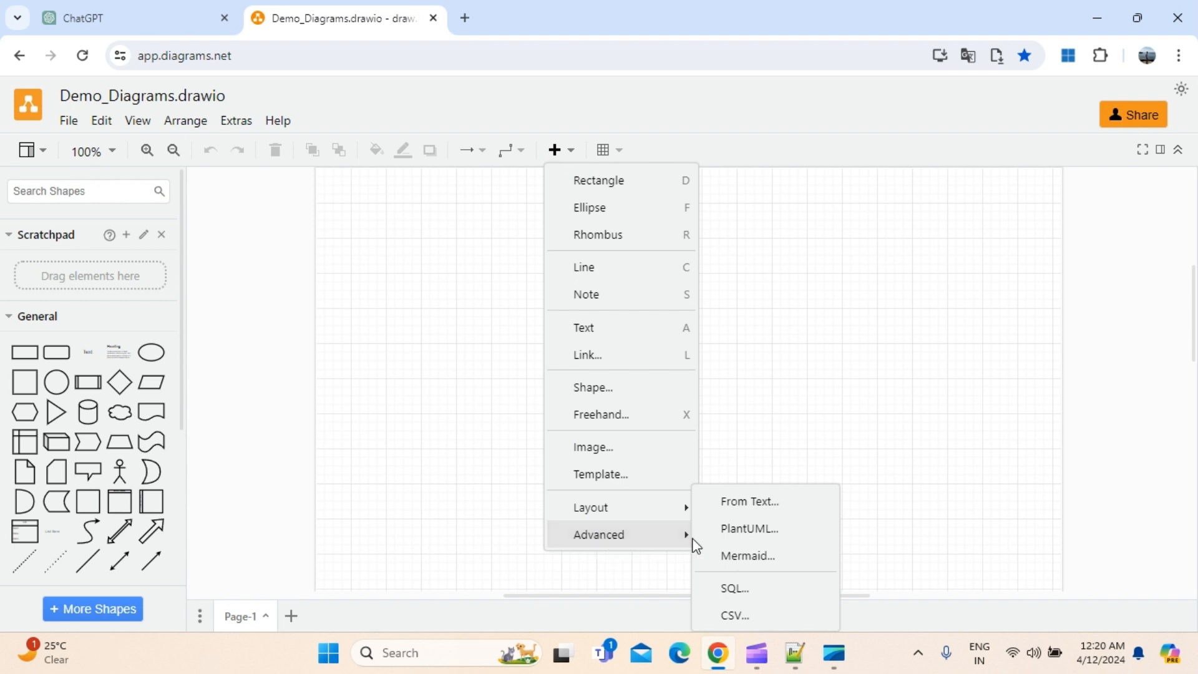
click(762, 555)
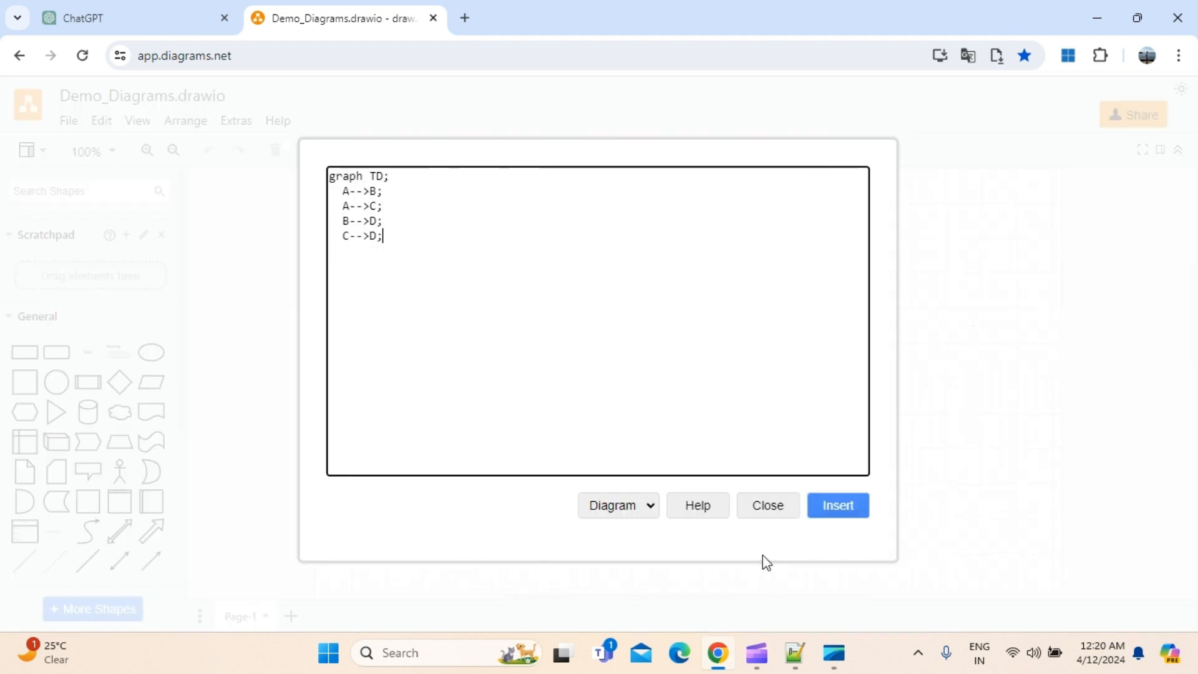
drag(398, 270, 320, 179)
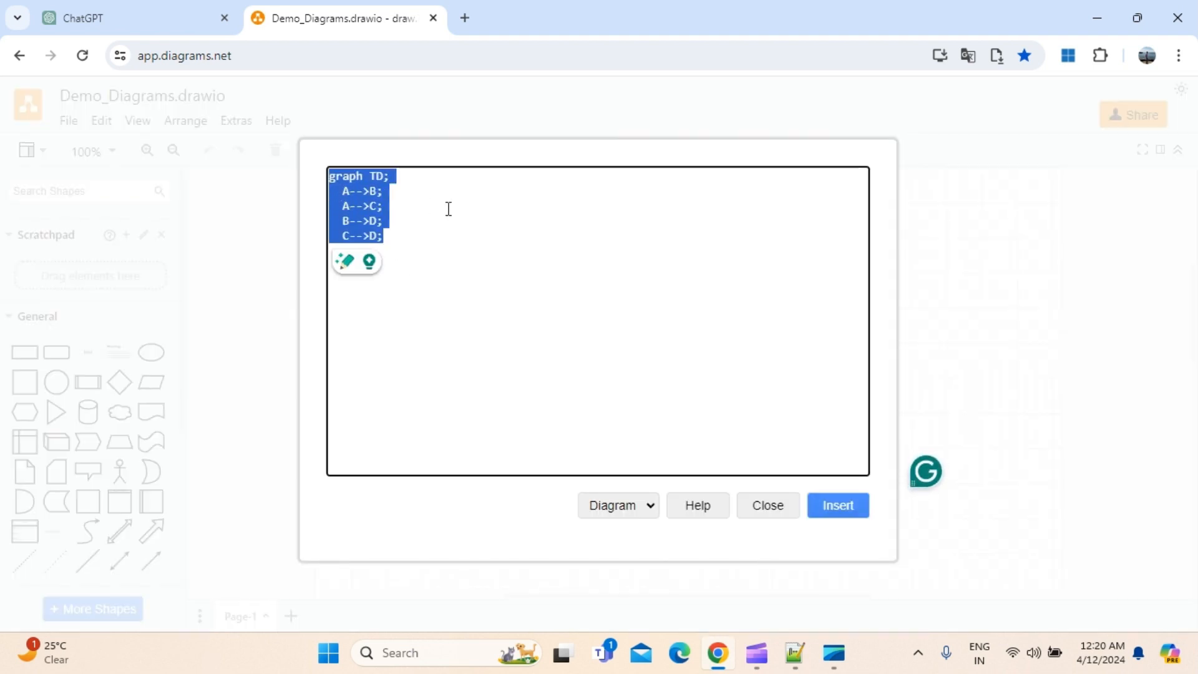
key(ctrl+v)
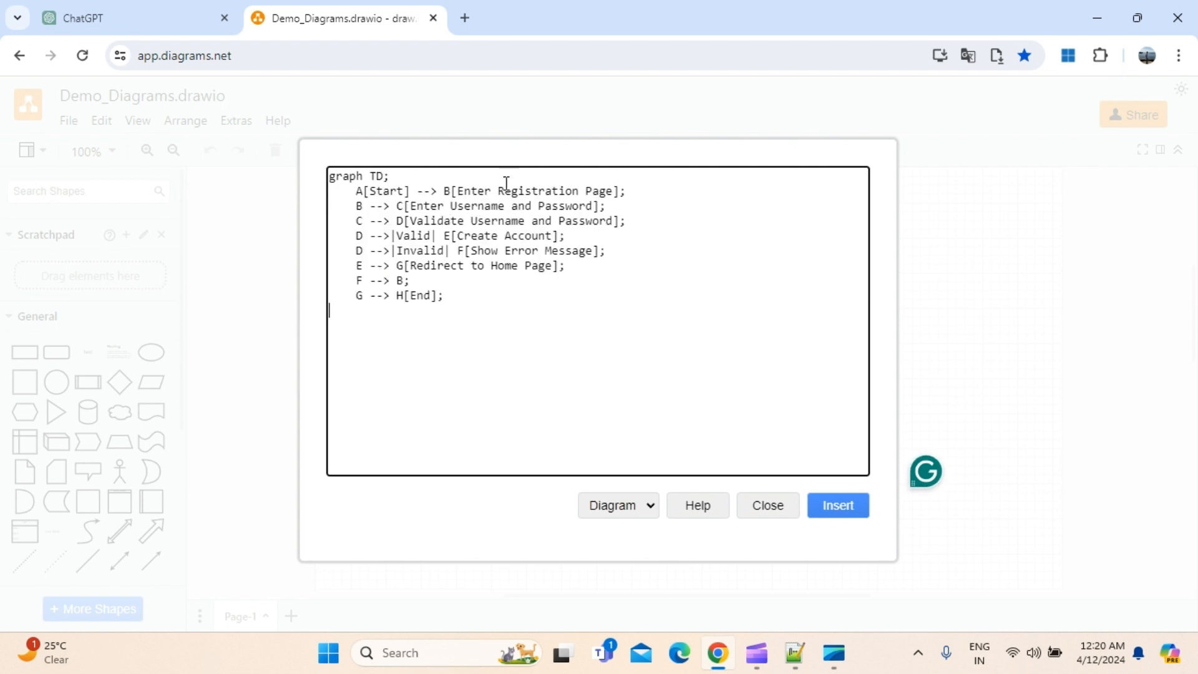
click(841, 513)
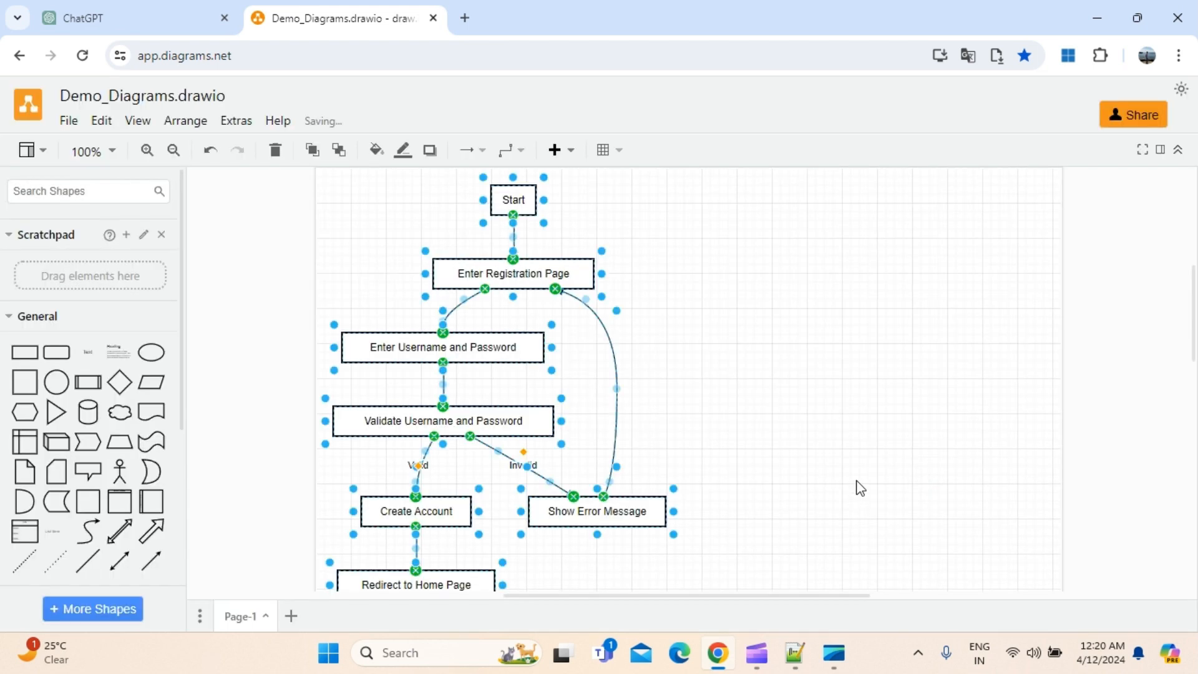
scroll(700, 376, down, 3)
scroll(775, 414, up, 3)
scroll(749, 425, down, 2)
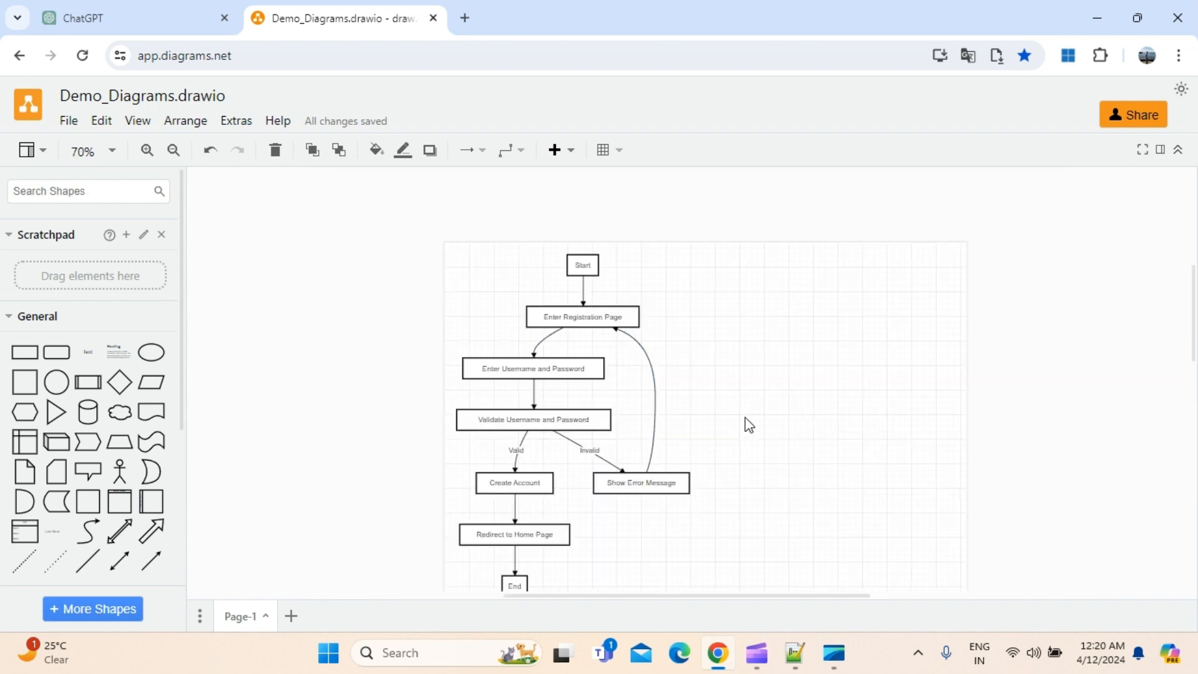
scroll(749, 425, up, 1)
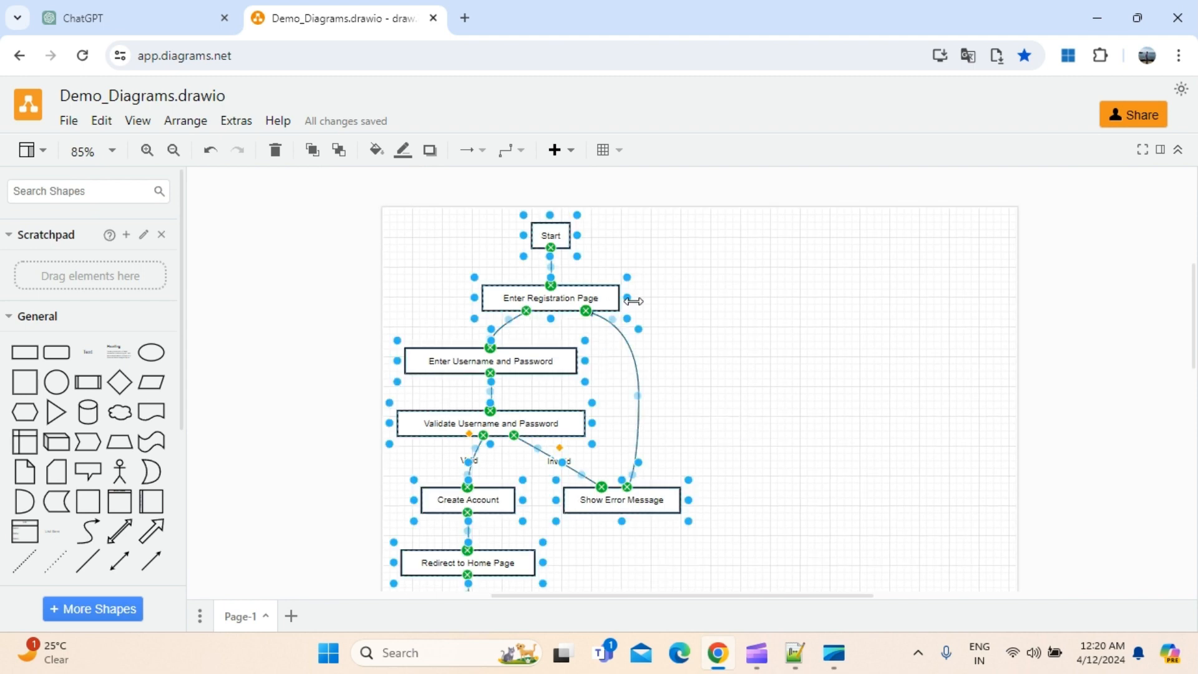
click(777, 298)
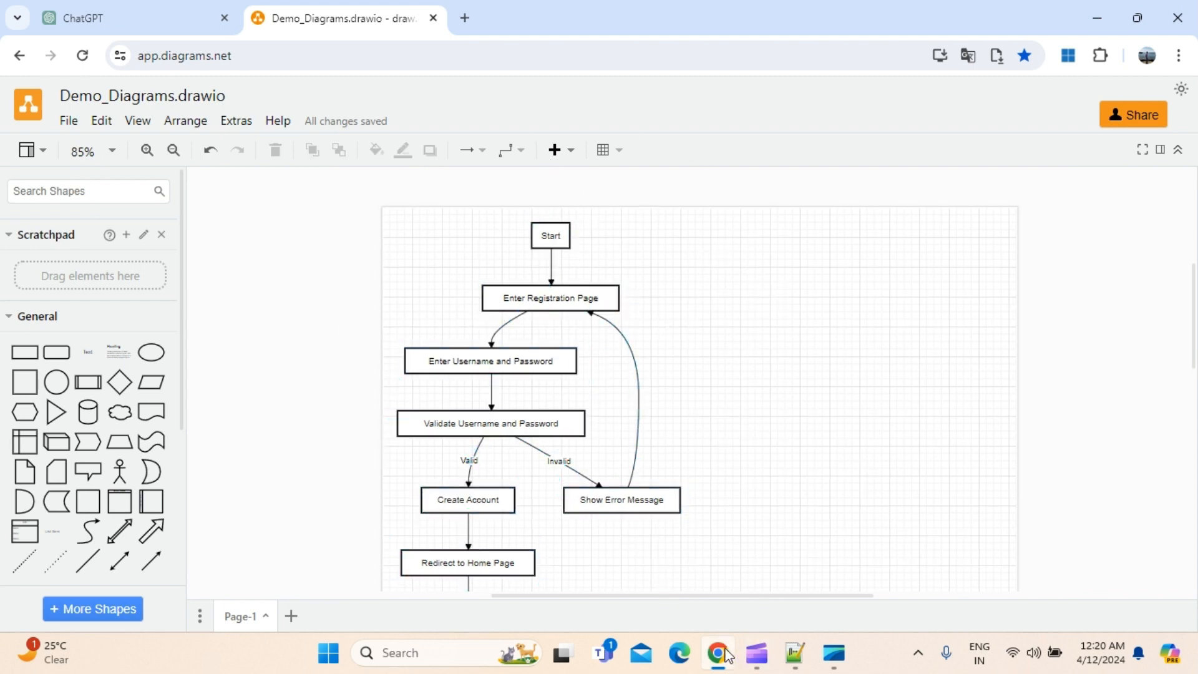
click(147, 18)
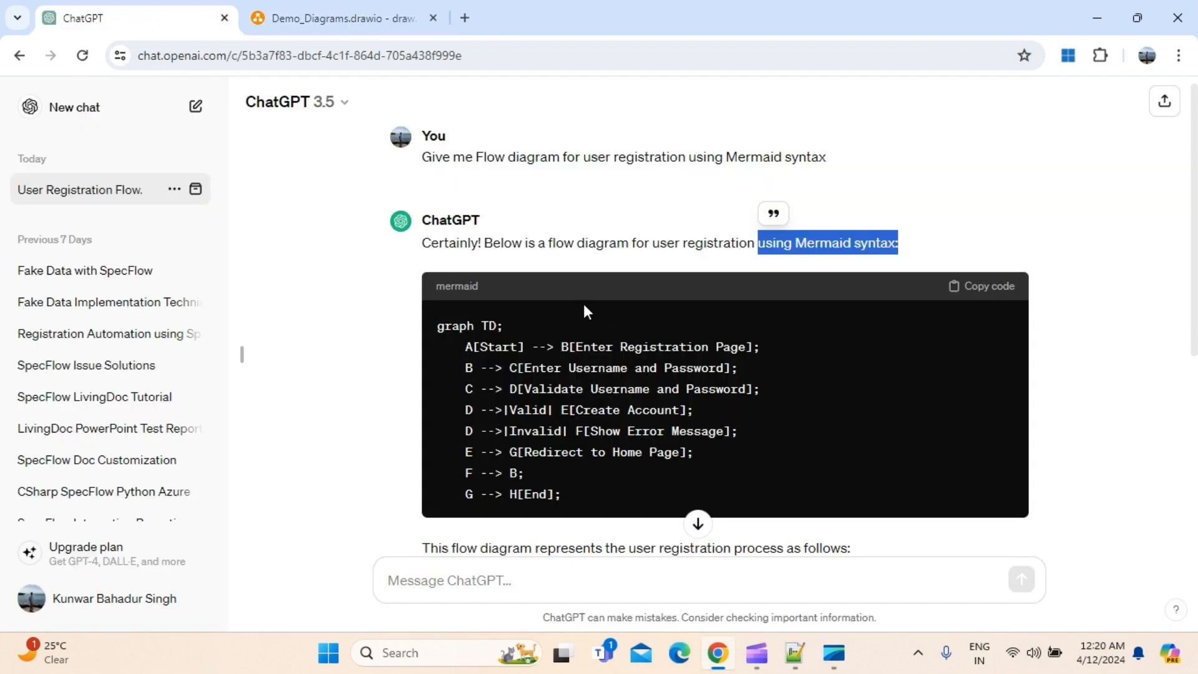
click(1099, 18)
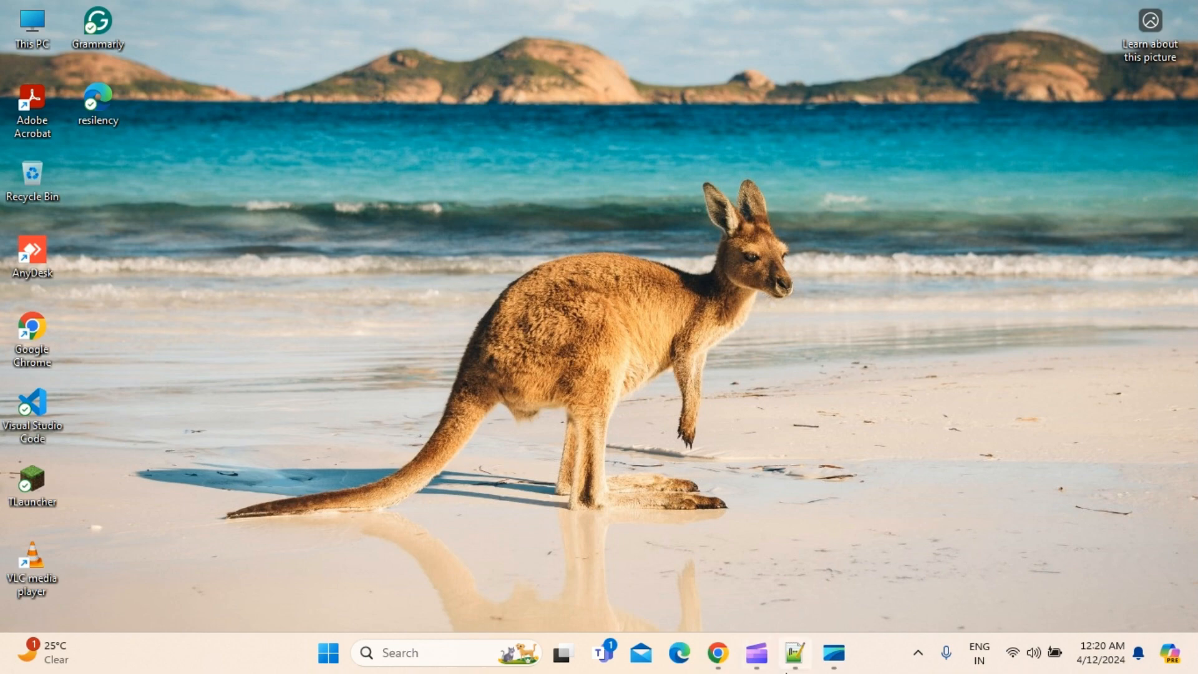
click(718, 653)
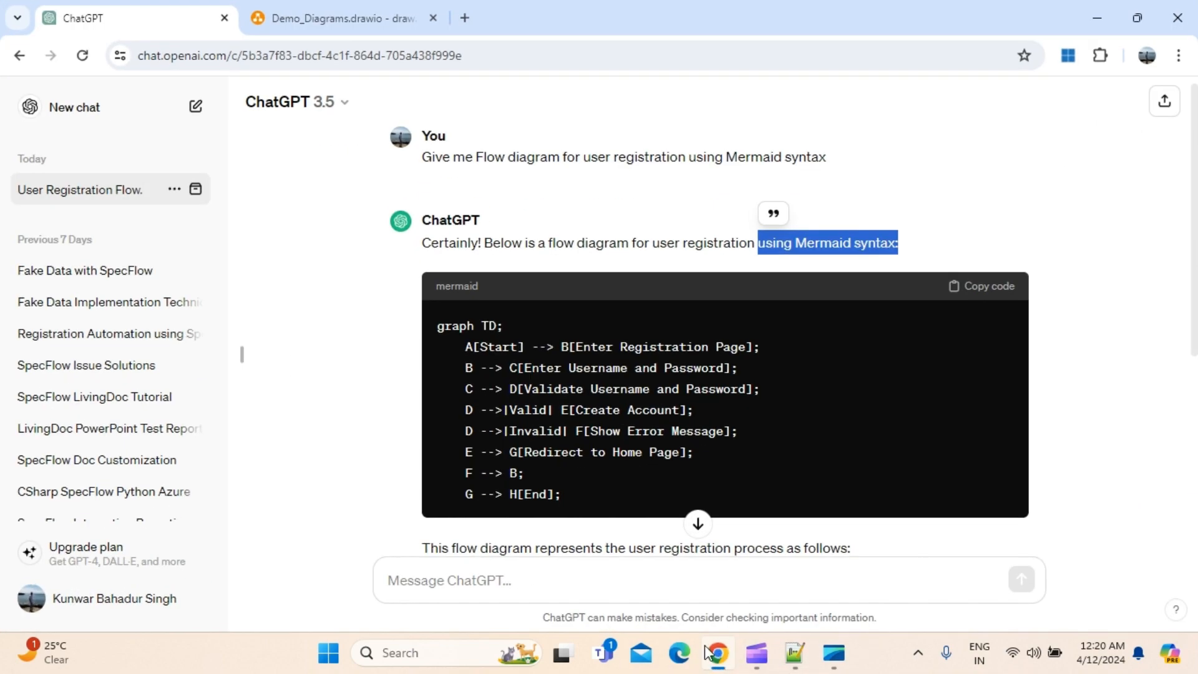
click(340, 18)
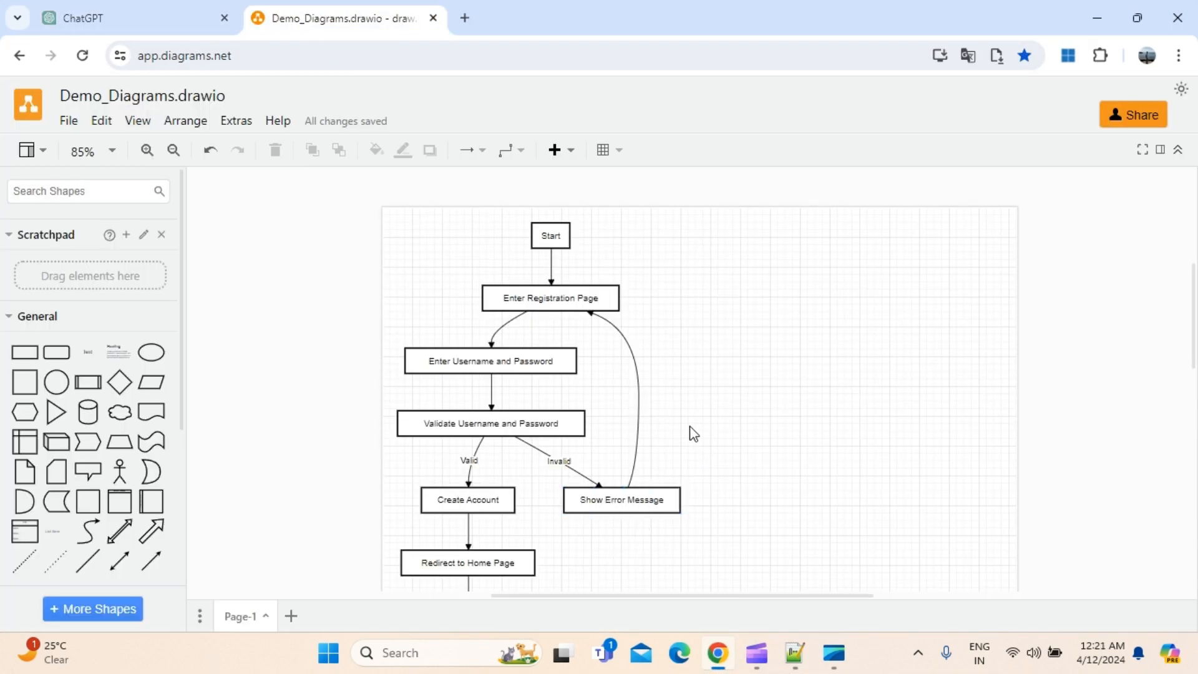
Step: Select every element of the registration flow diagram and nudge the whole diagram slightly to the right on the page
scroll(691, 431, down, 2)
scroll(691, 431, up, 2)
key(ctrl+a)
key(Right)
key(Right)
key(Right)
key(Right)
key(Right)
key(Right)
key(Right)
key(Right)
key(Right)
key(Right)
key(Right)
key(Right)
key(Right)
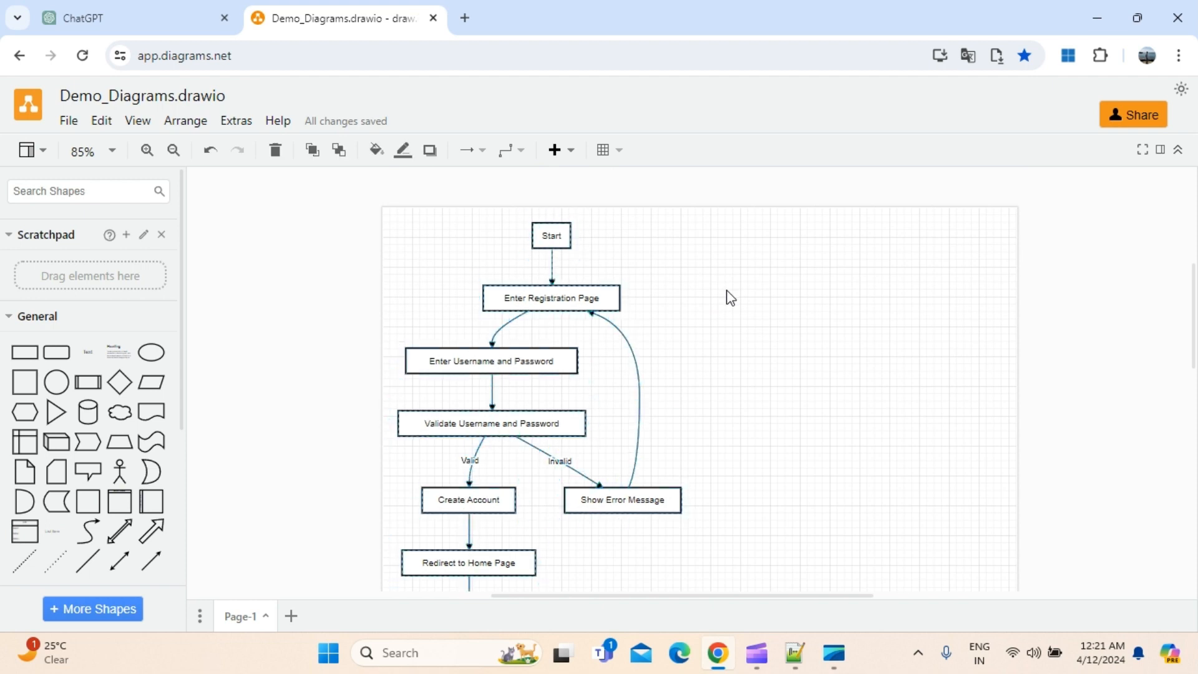
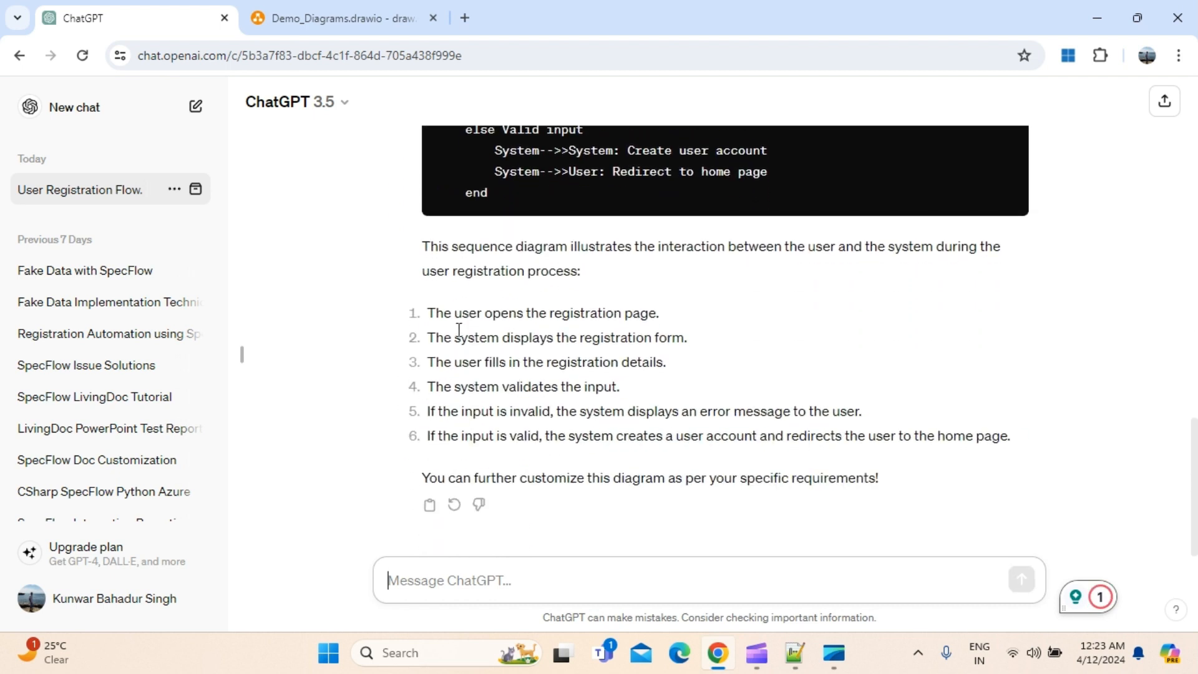
Step: Review the generated Mermaid sequence diagram for user registration in ChatGPT and copy its code block
scroll(616, 405, up, 4)
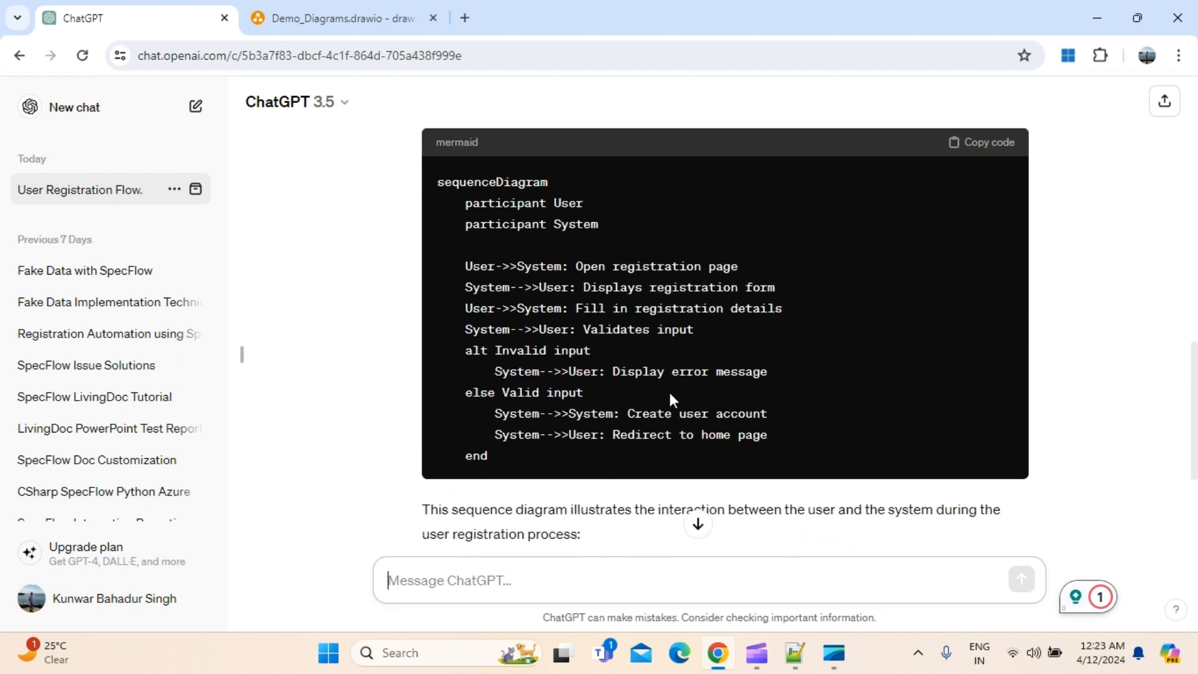
scroll(669, 394, down, 1)
scroll(509, 349, up, 1)
scroll(621, 406, down, 2)
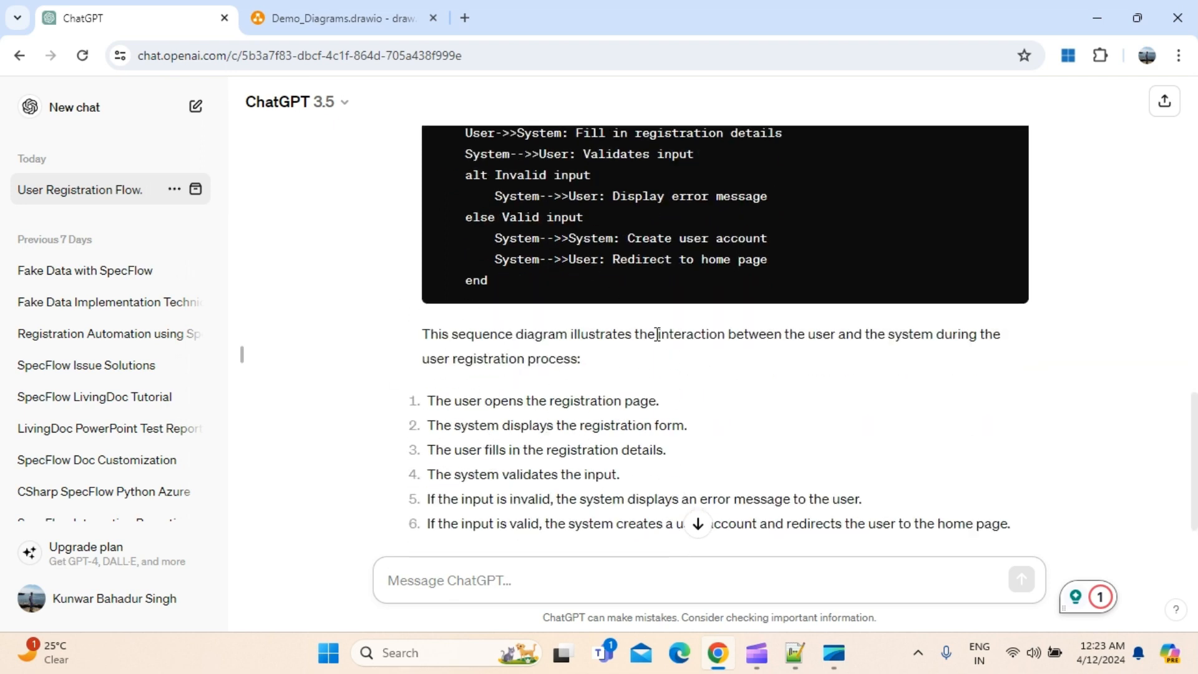
scroll(707, 446, up, 4)
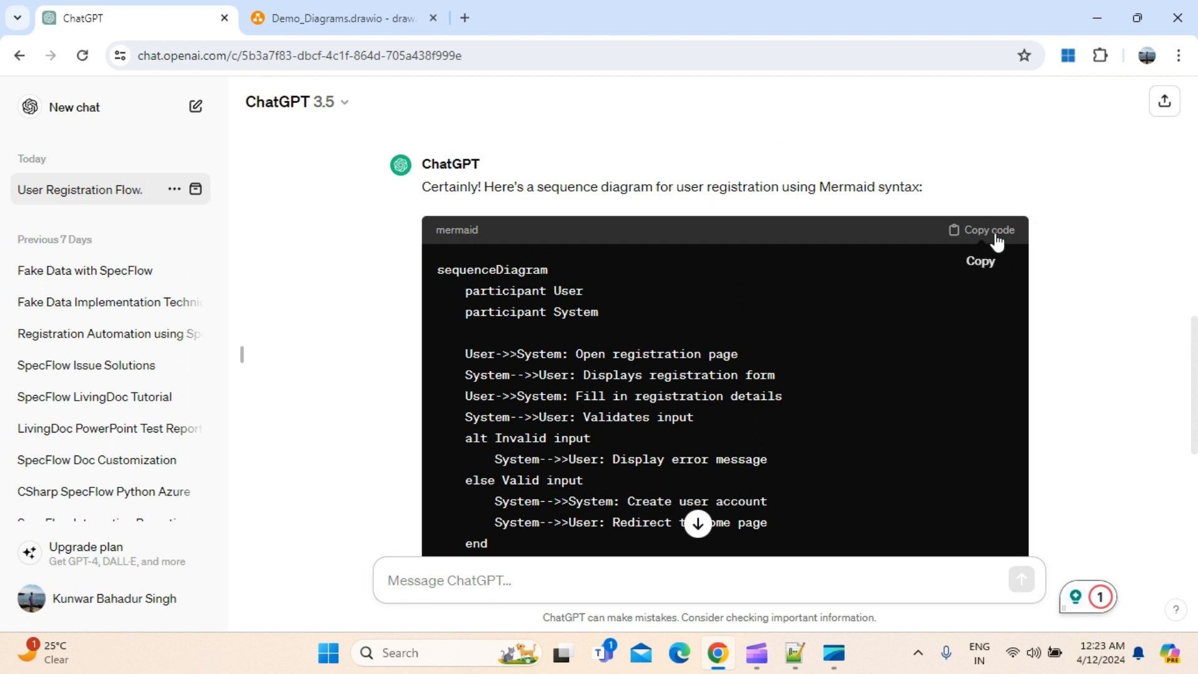
click(992, 230)
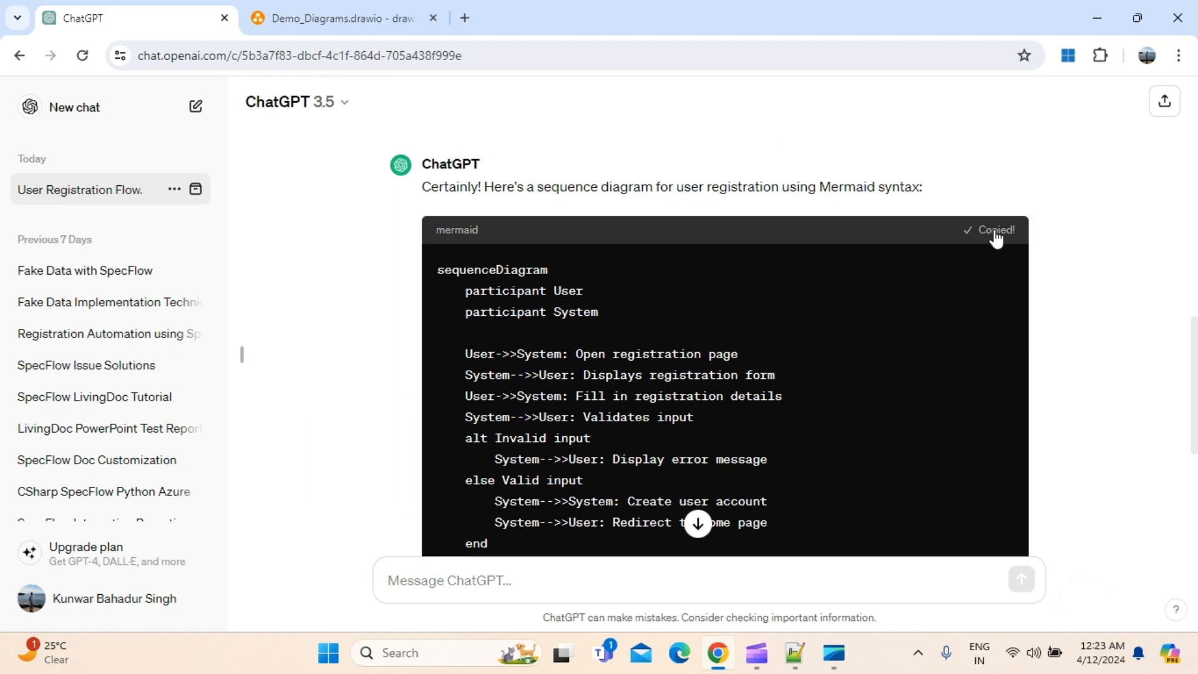
Step: In the Demo_Diagrams drawing, rename Page-2 as Sequence_diagram
click(368, 15)
right_click(334, 620)
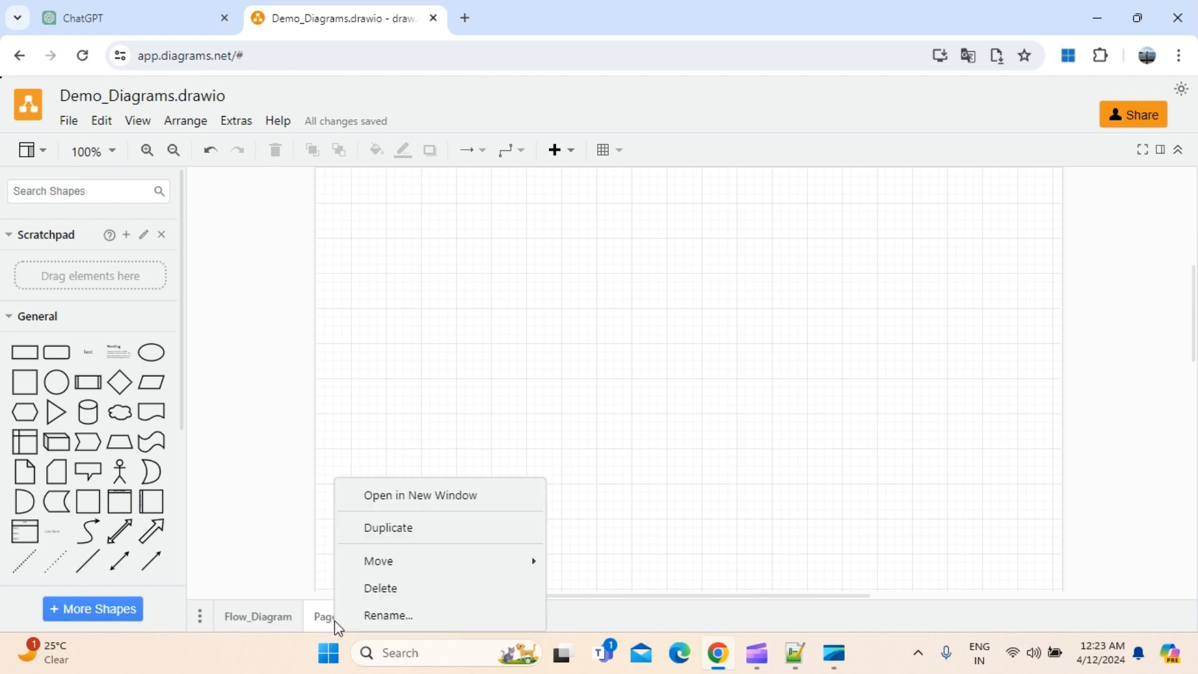
click(410, 618)
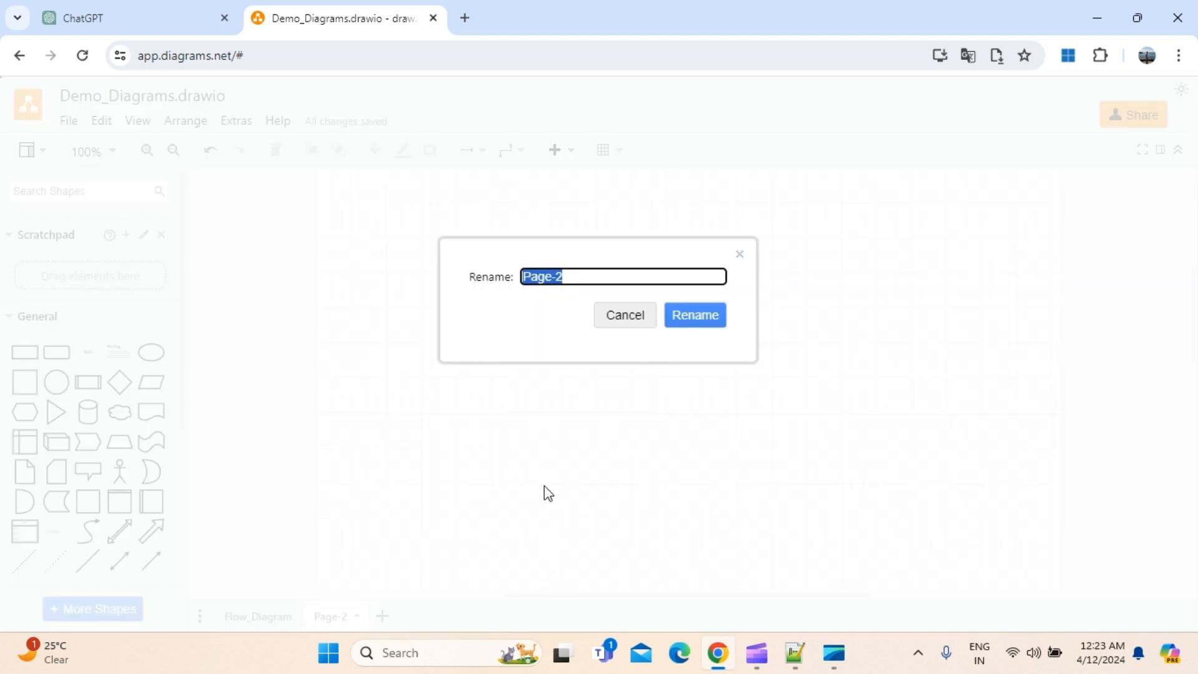
text(Sequence_diagram)
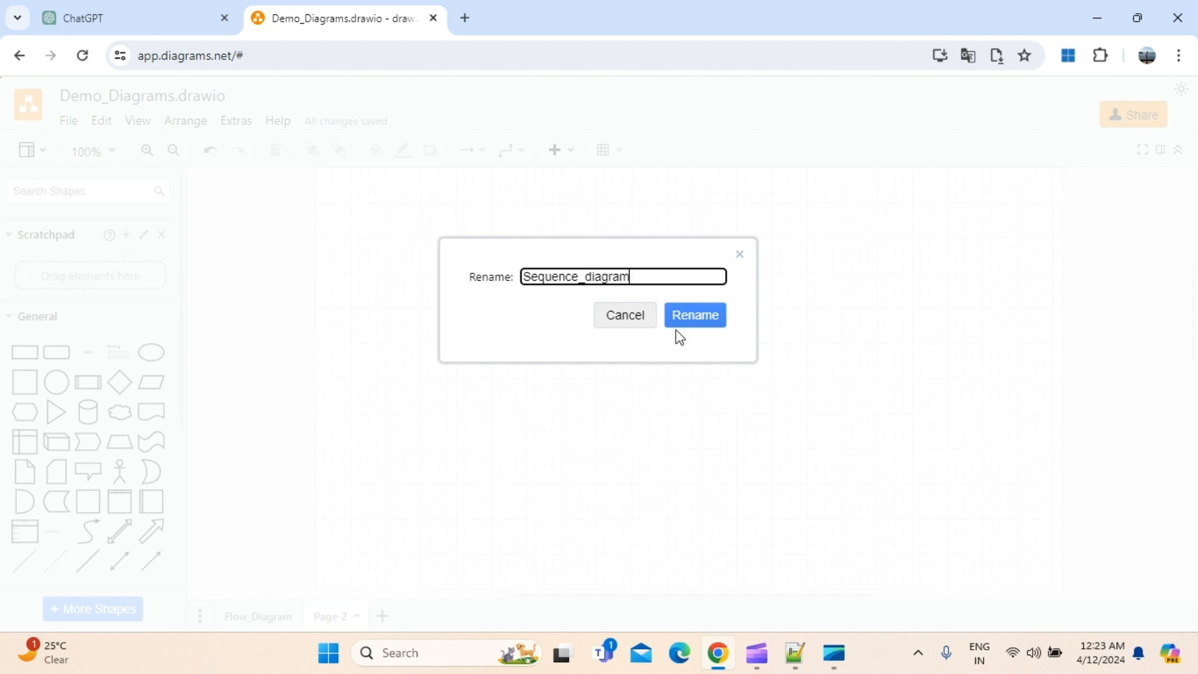
click(686, 316)
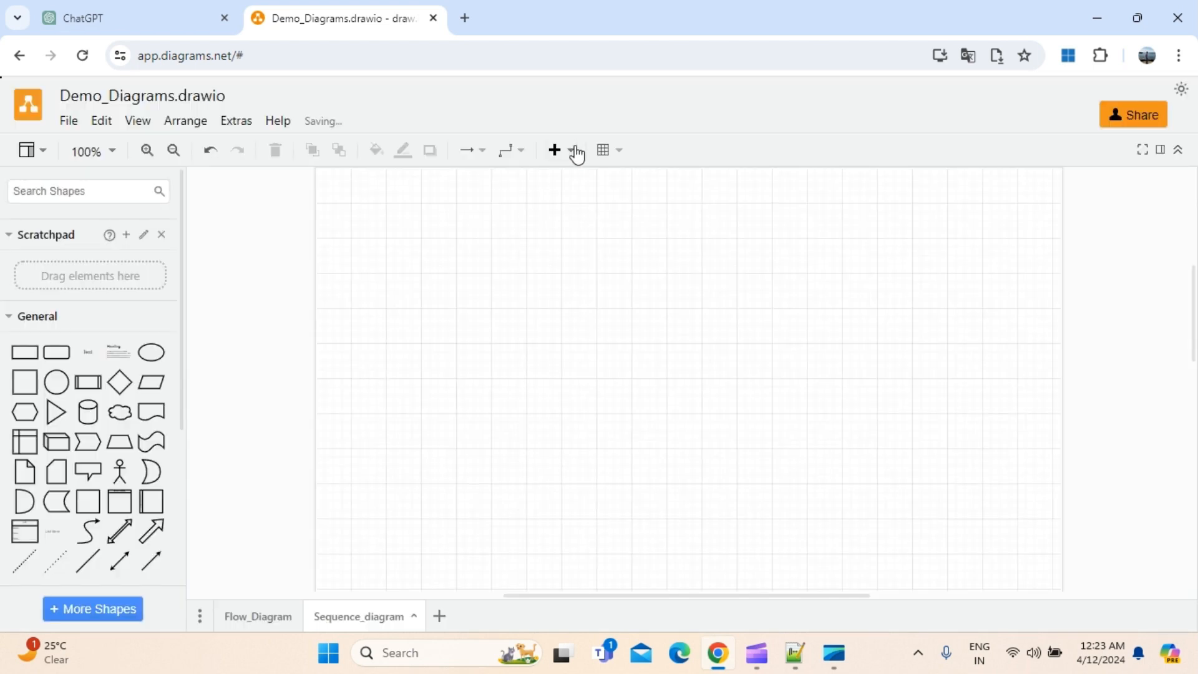
Step: Insert a Mermaid diagram on the Sequence_diagram page, replacing the sample code with the copied sequence diagram code, and look over the drawn diagram
click(573, 150)
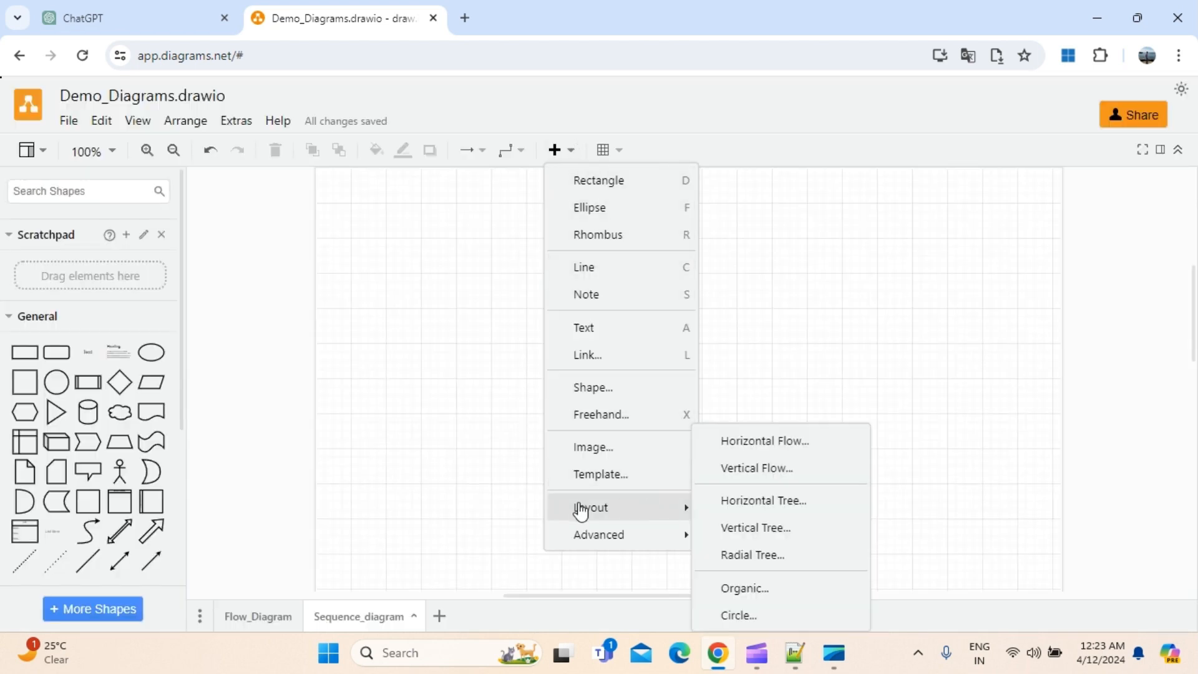
mouse_move(592, 547)
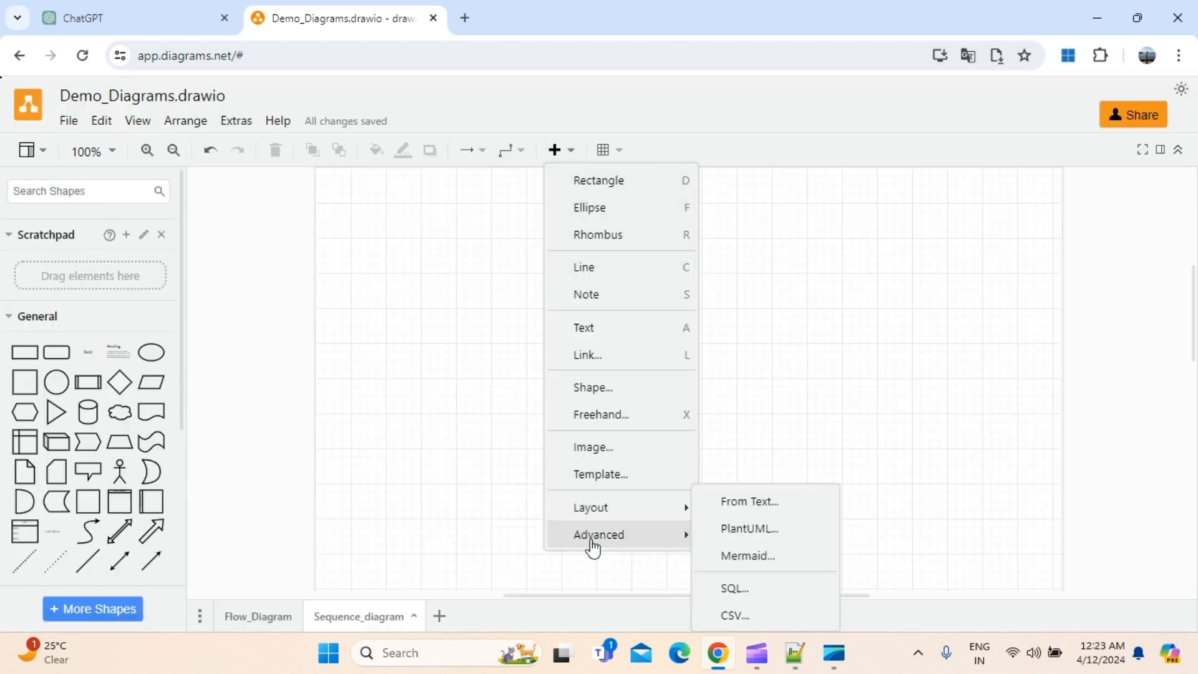
click(746, 556)
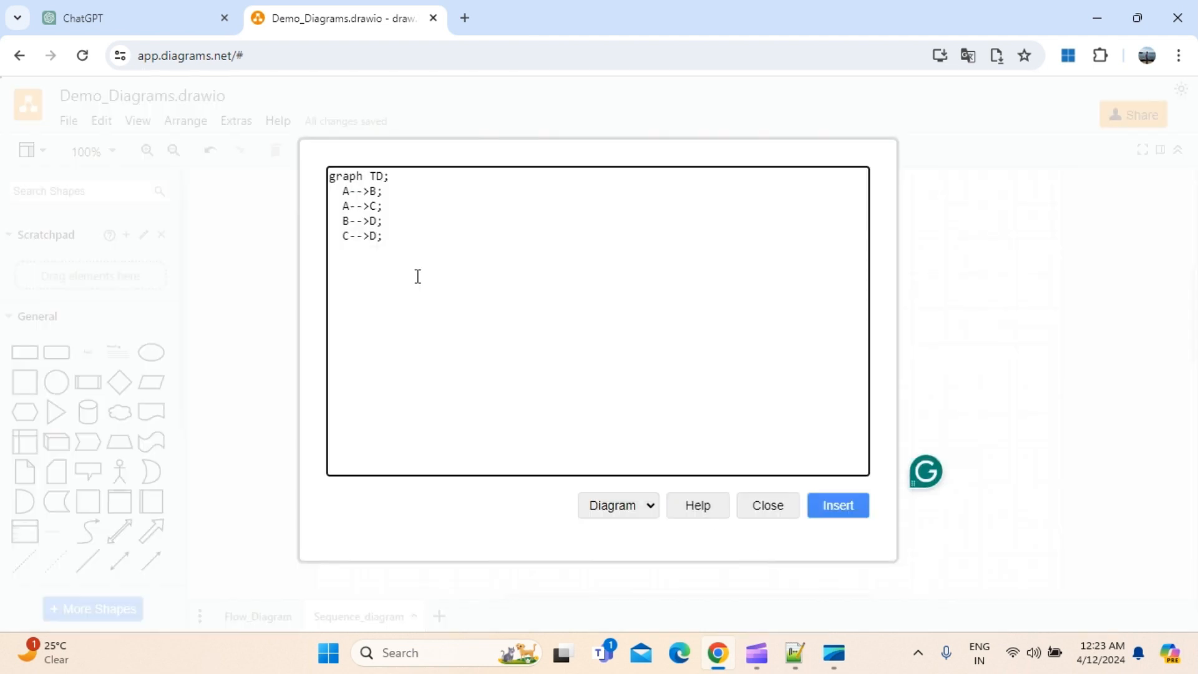
key(ctrl+a)
key(ctrl+v)
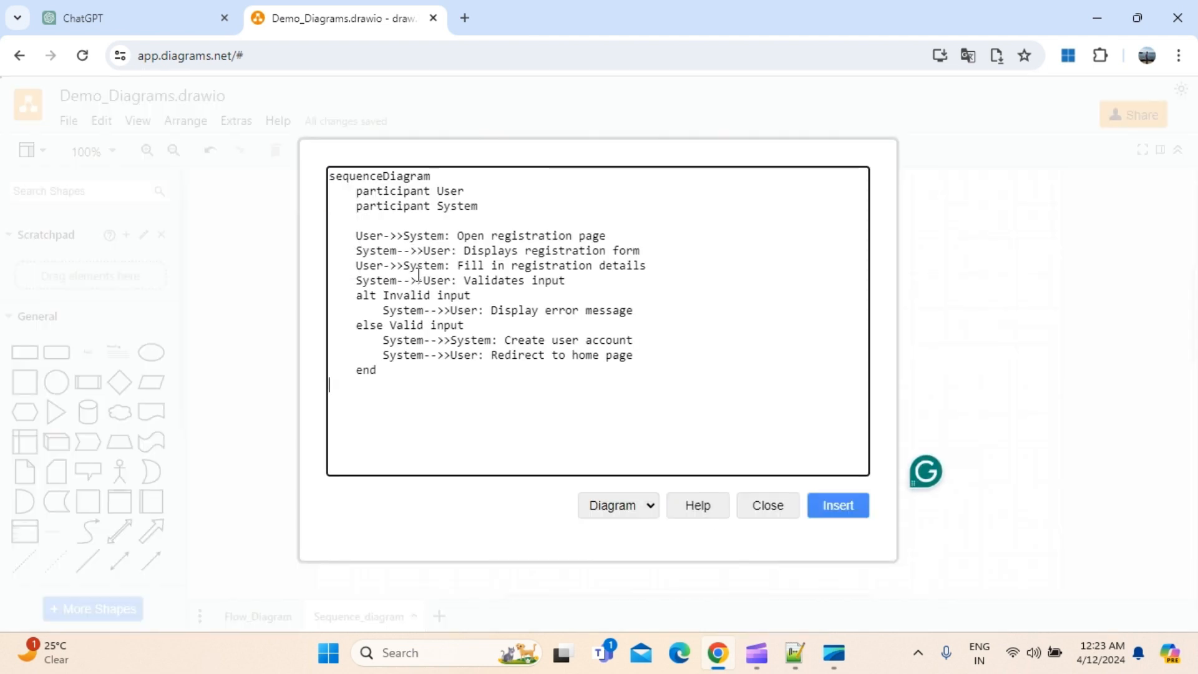
click(837, 504)
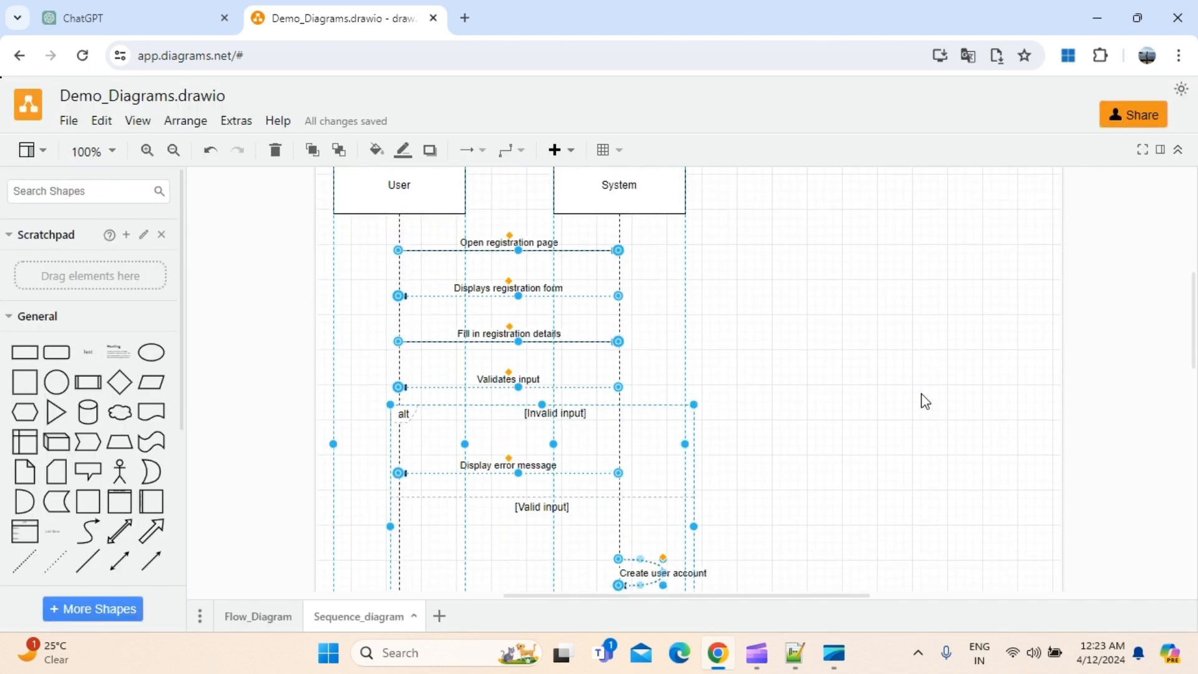
scroll(923, 401, up, 2)
click(833, 343)
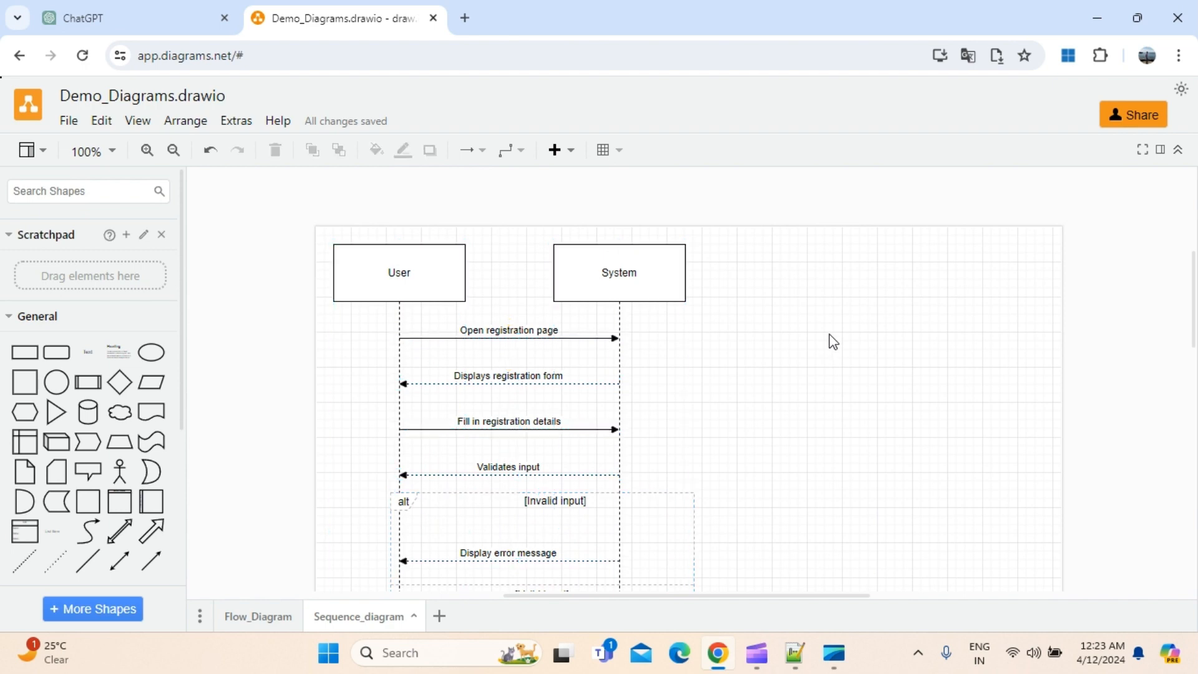
scroll(755, 342, down, 6)
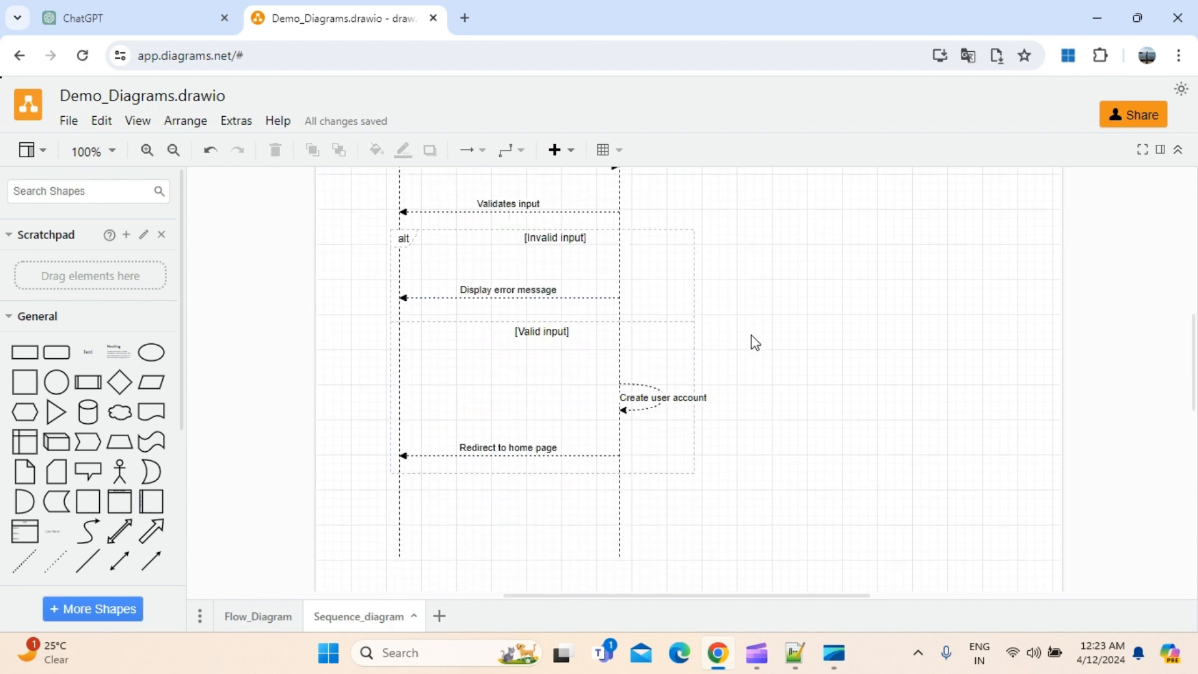
scroll(755, 342, up, 6)
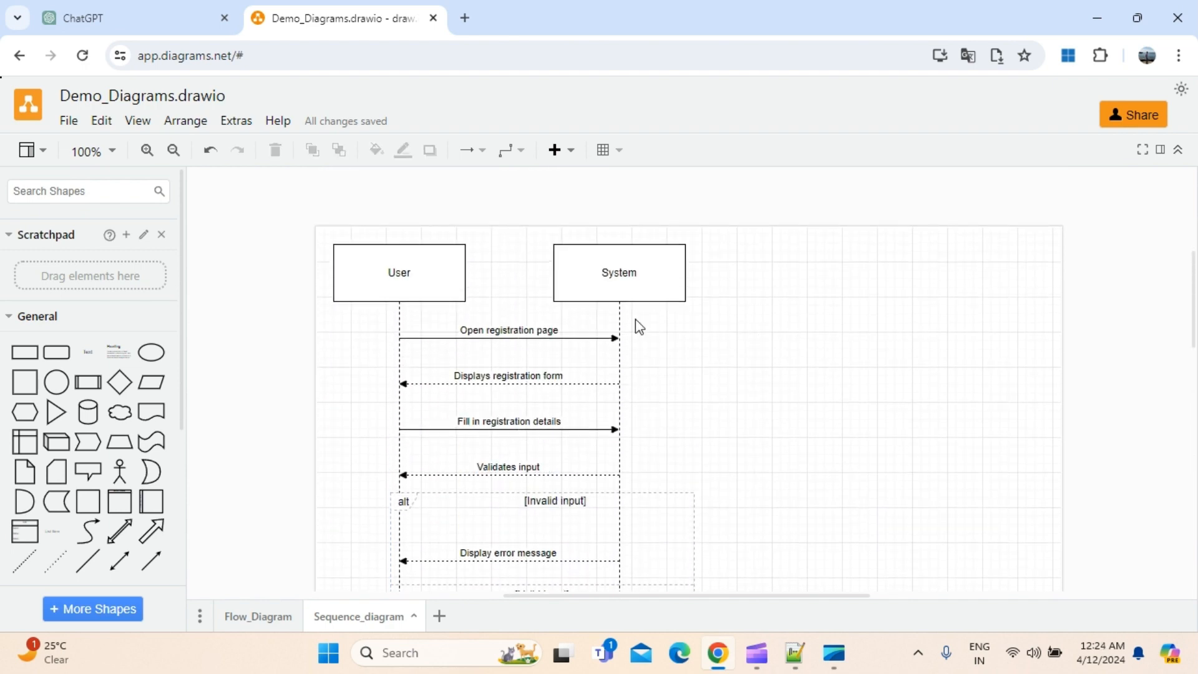
Step: Apply a shadow and the fill color FFFF99 to all elements of the sequence diagram
click(397, 262)
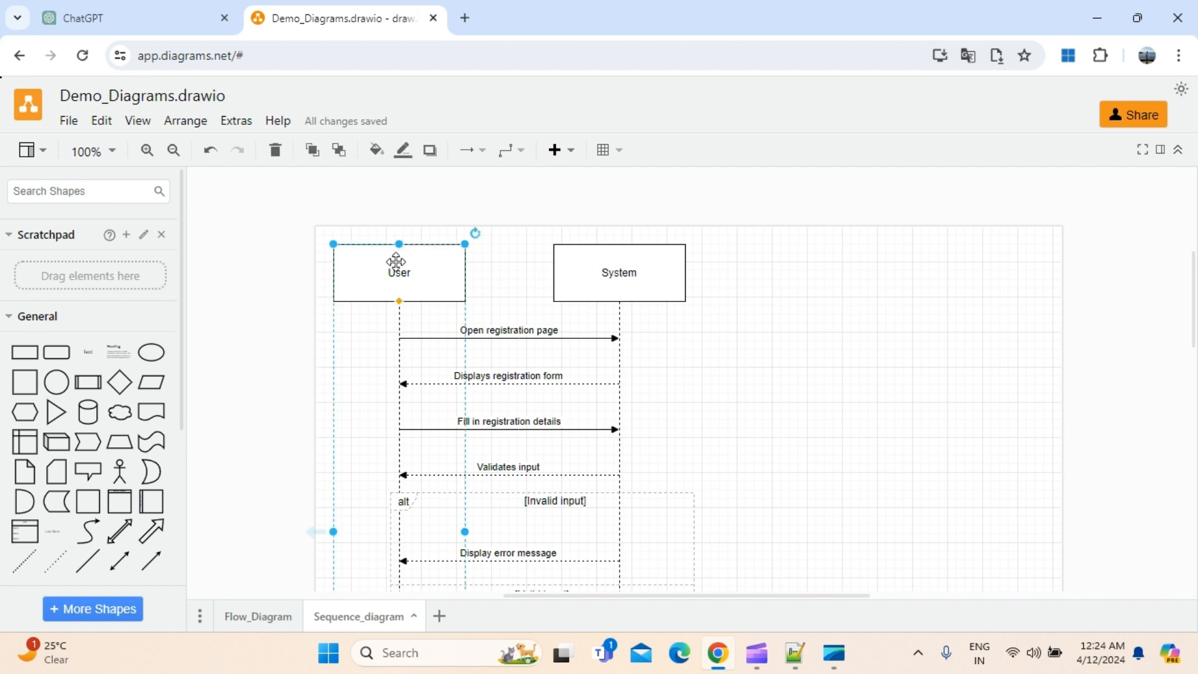
click(781, 303)
key(ctrl+a)
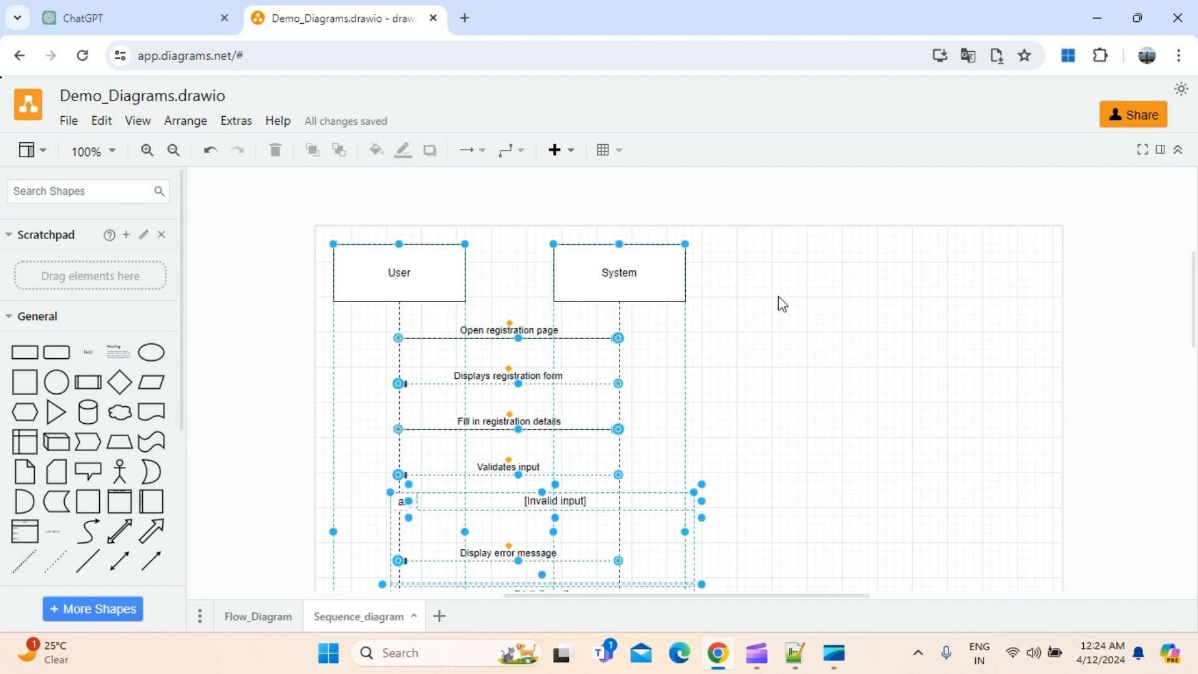
click(430, 151)
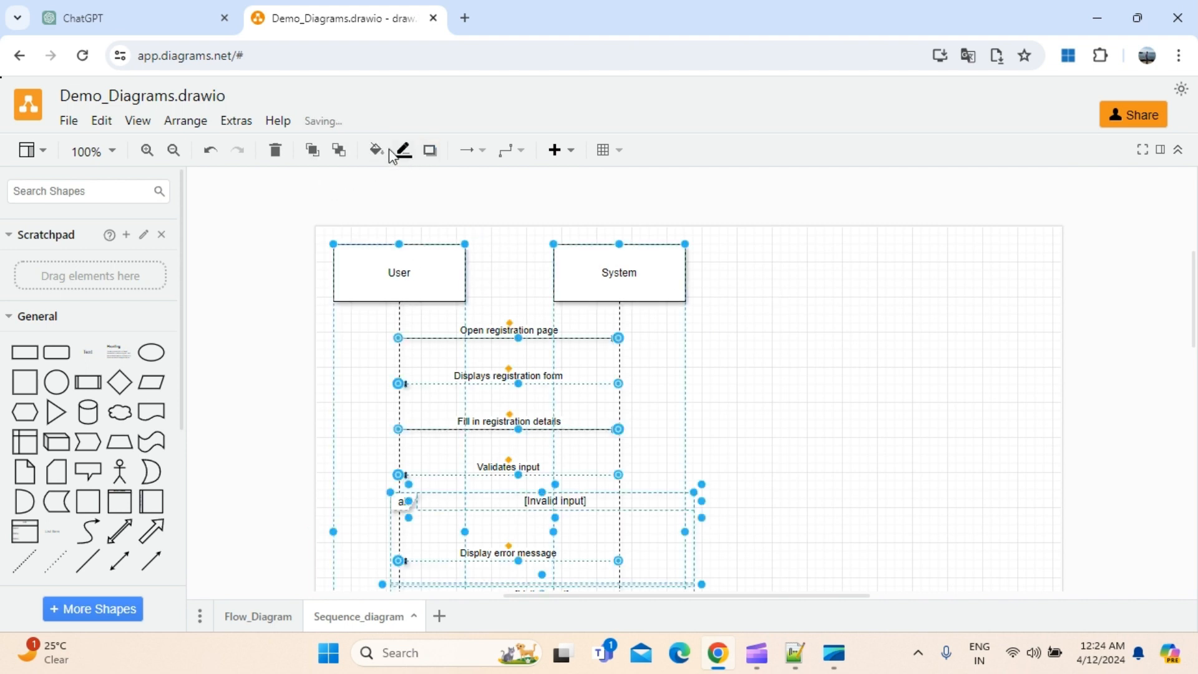
click(382, 149)
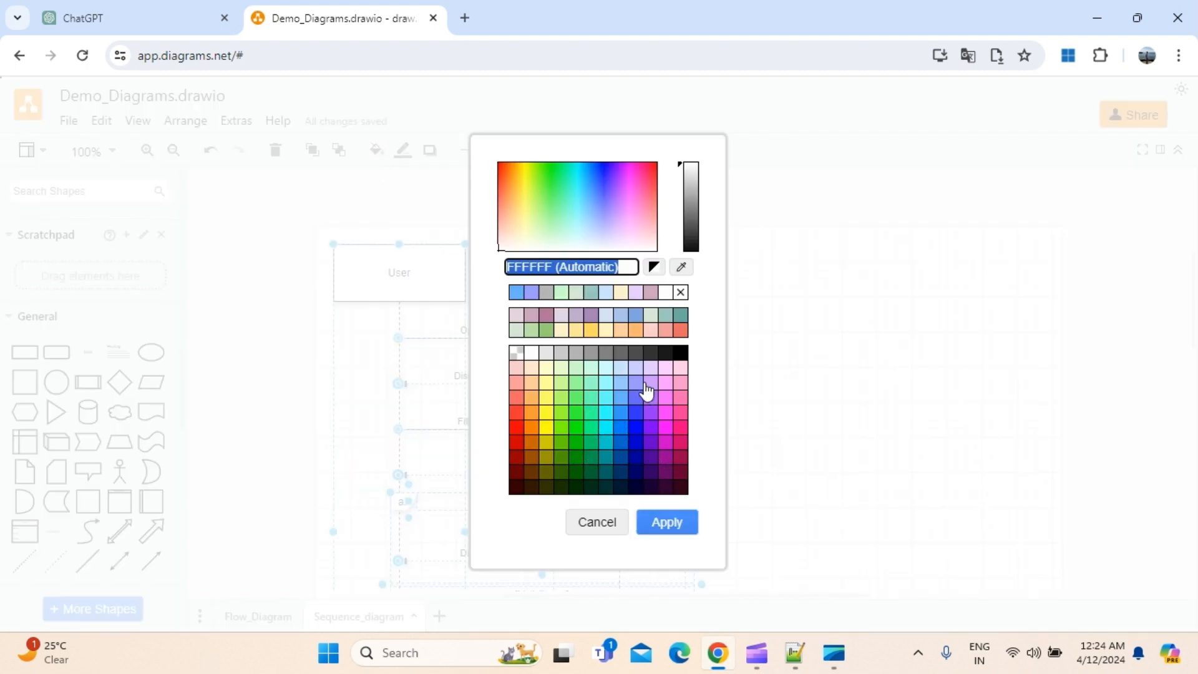
click(545, 391)
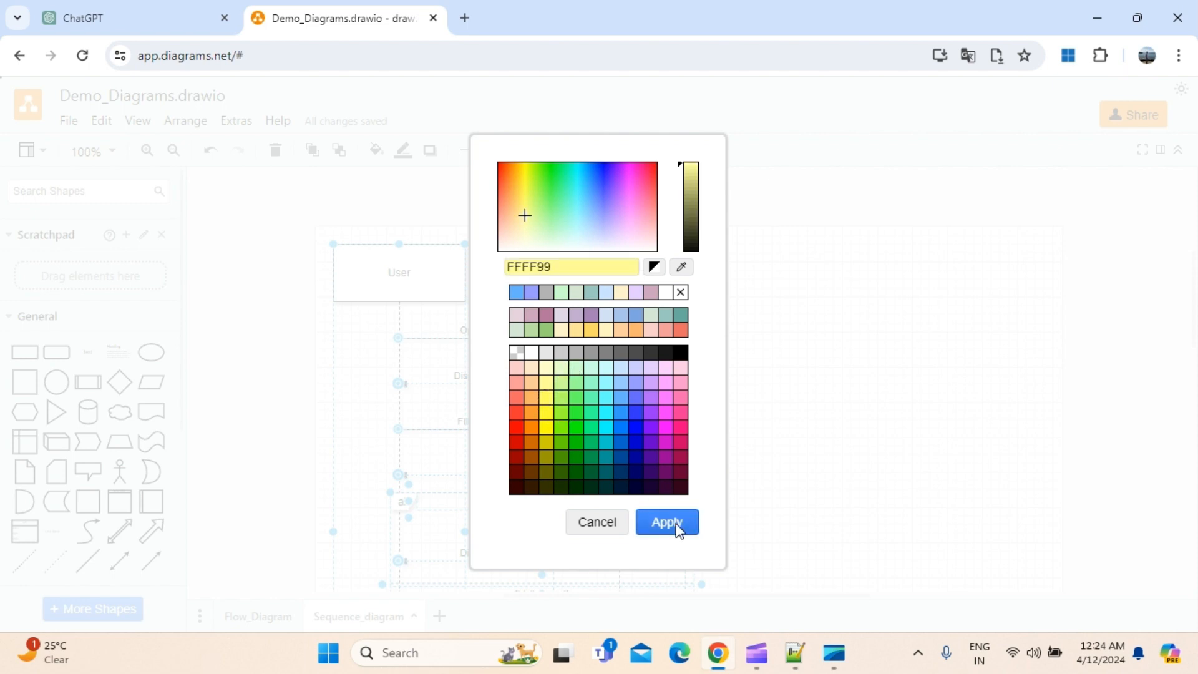
click(677, 526)
Step: Move the System lifeline farther right and slightly down, widening its distance from the User lifeline
scroll(813, 421, down, 5)
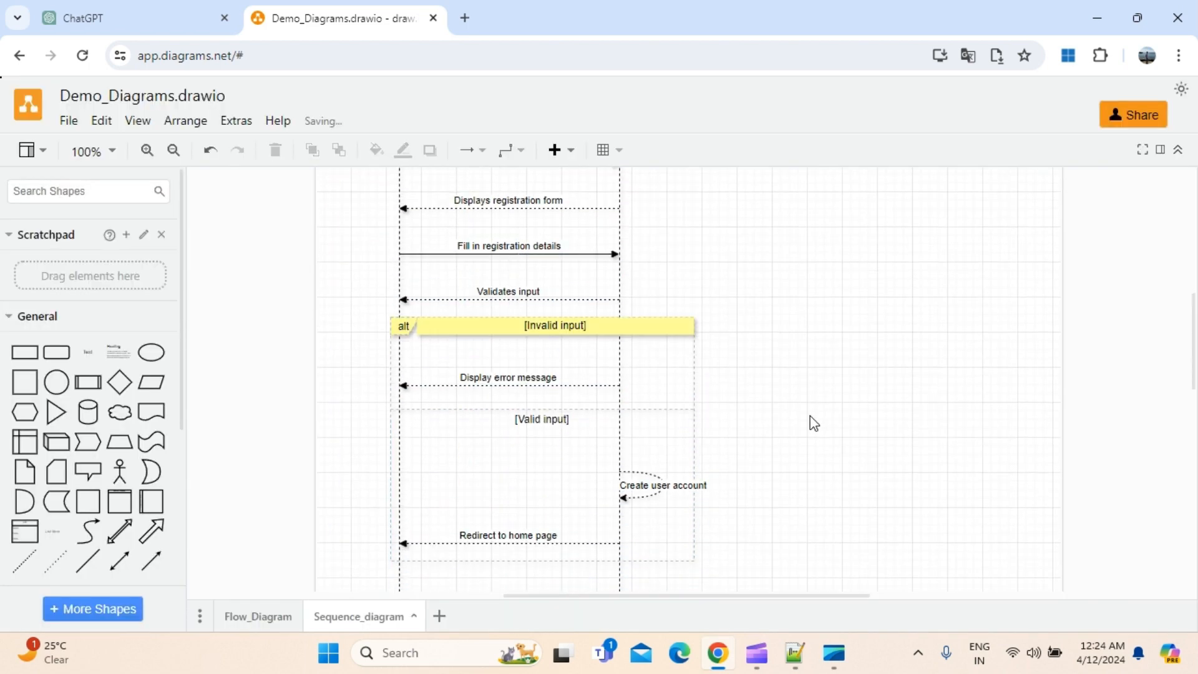
scroll(722, 430, up, 1)
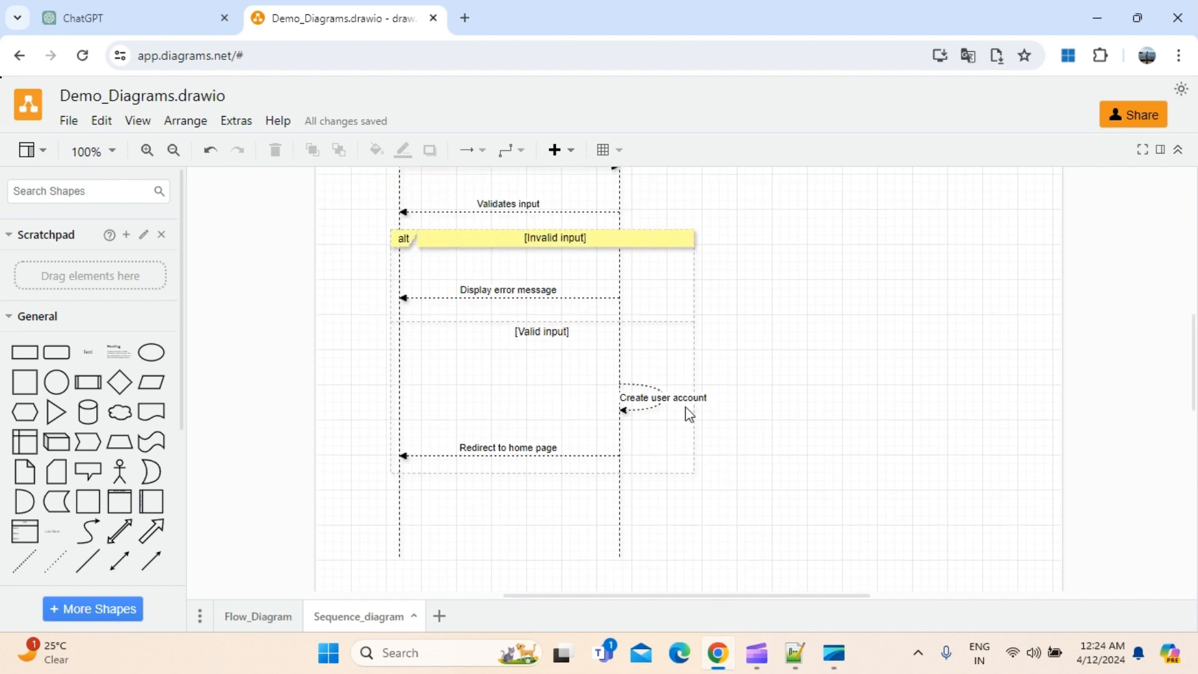
scroll(526, 431, up, 5)
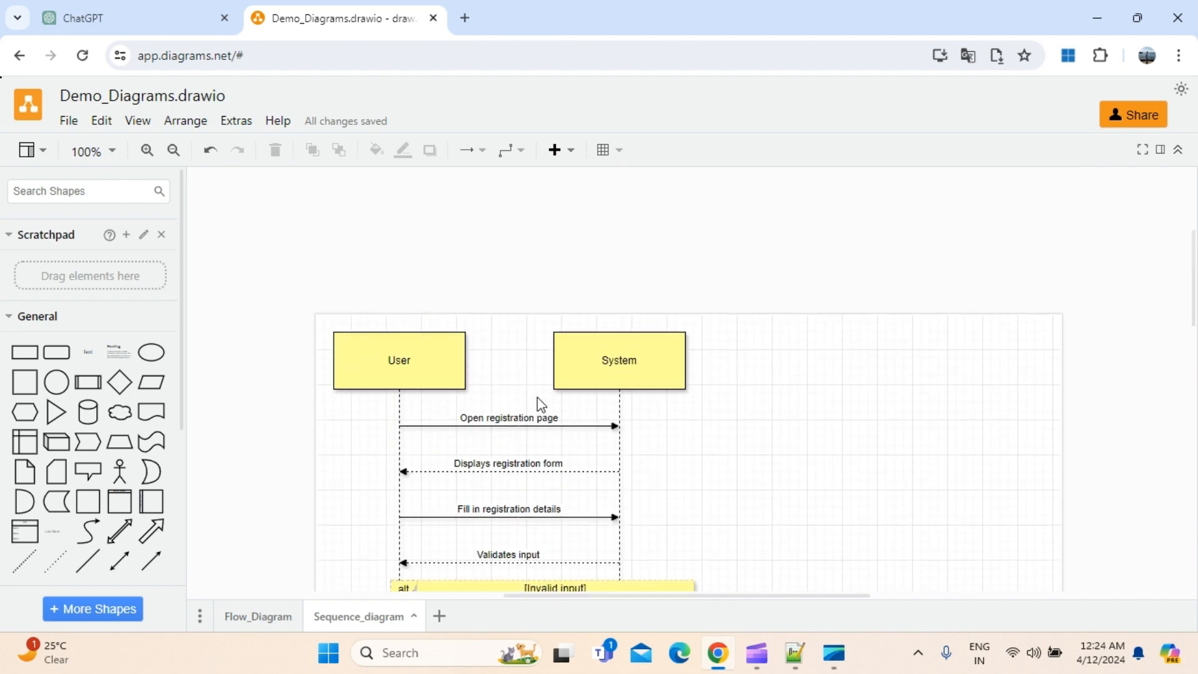
scroll(767, 480, down, 3)
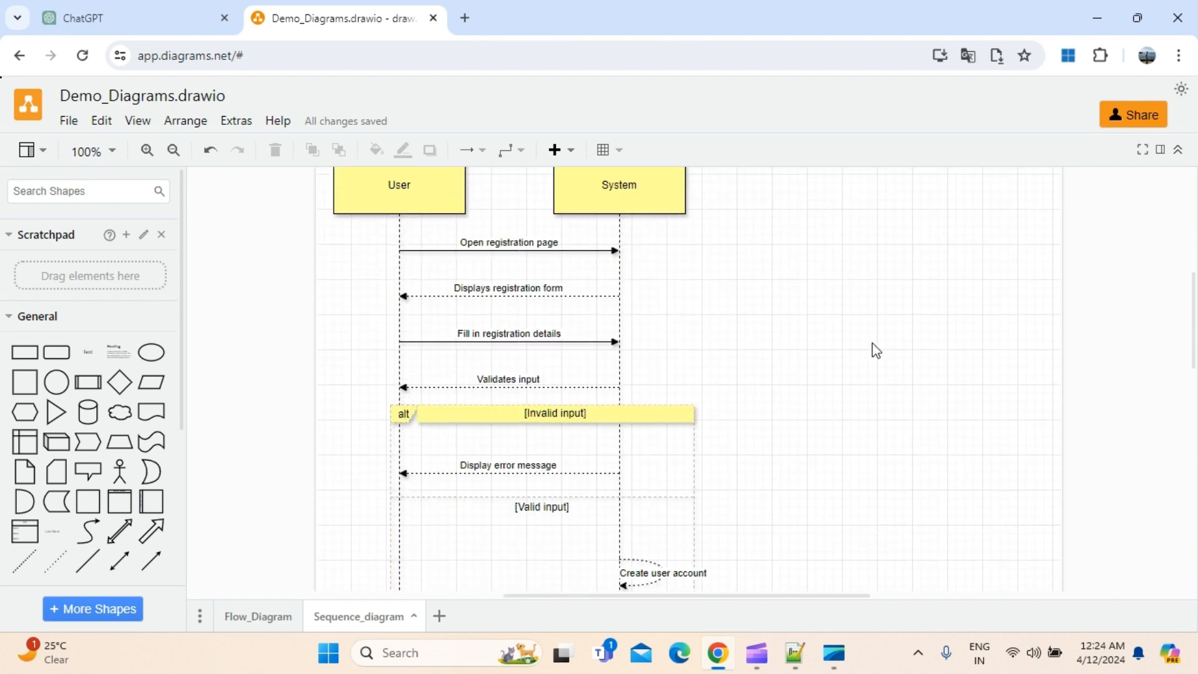
scroll(876, 350, up, 1)
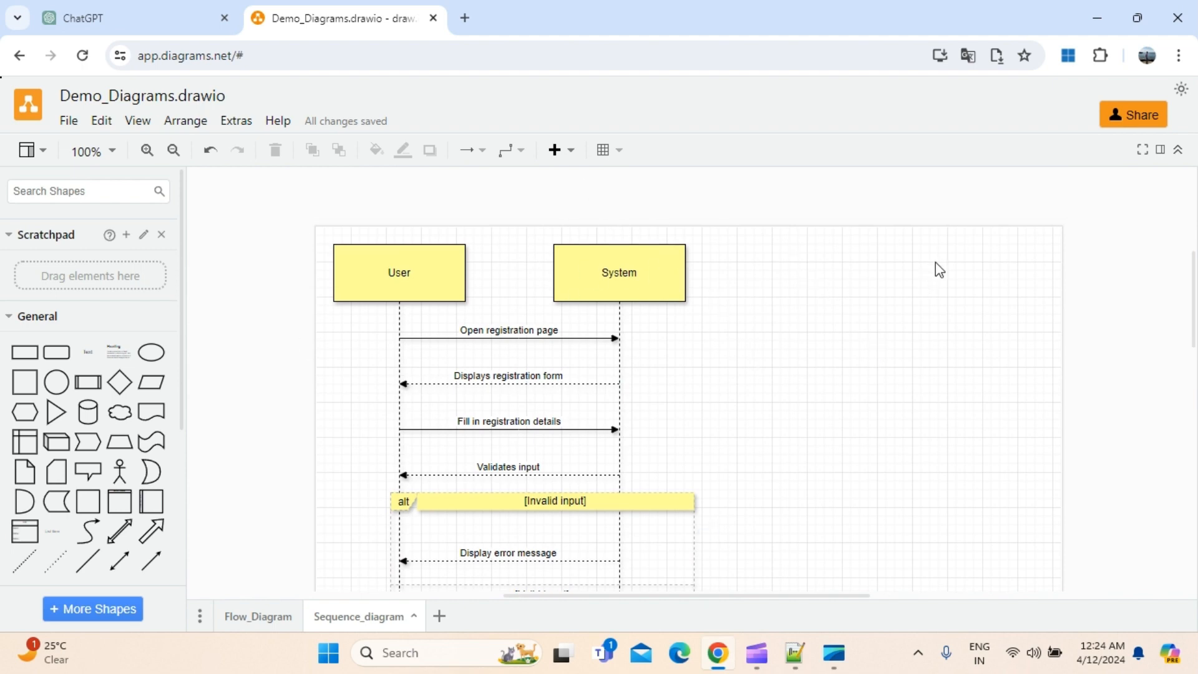
drag(618, 271, 735, 285)
click(892, 339)
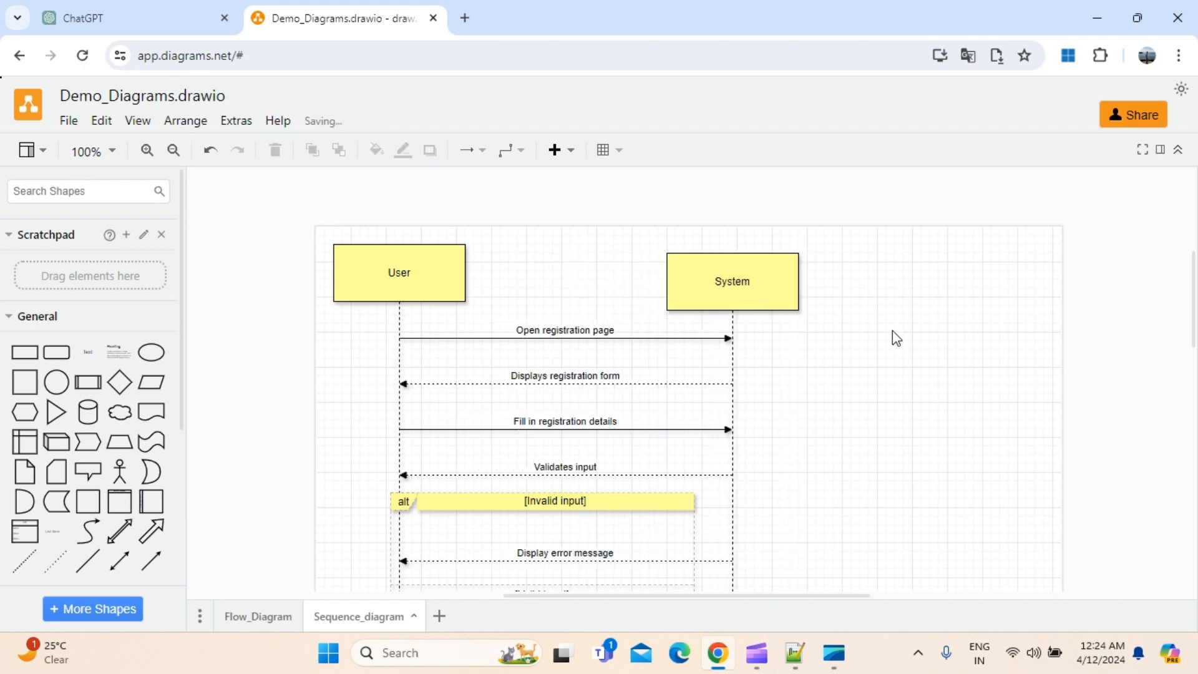
scroll(896, 338, down, 3)
scroll(893, 332, up, 5)
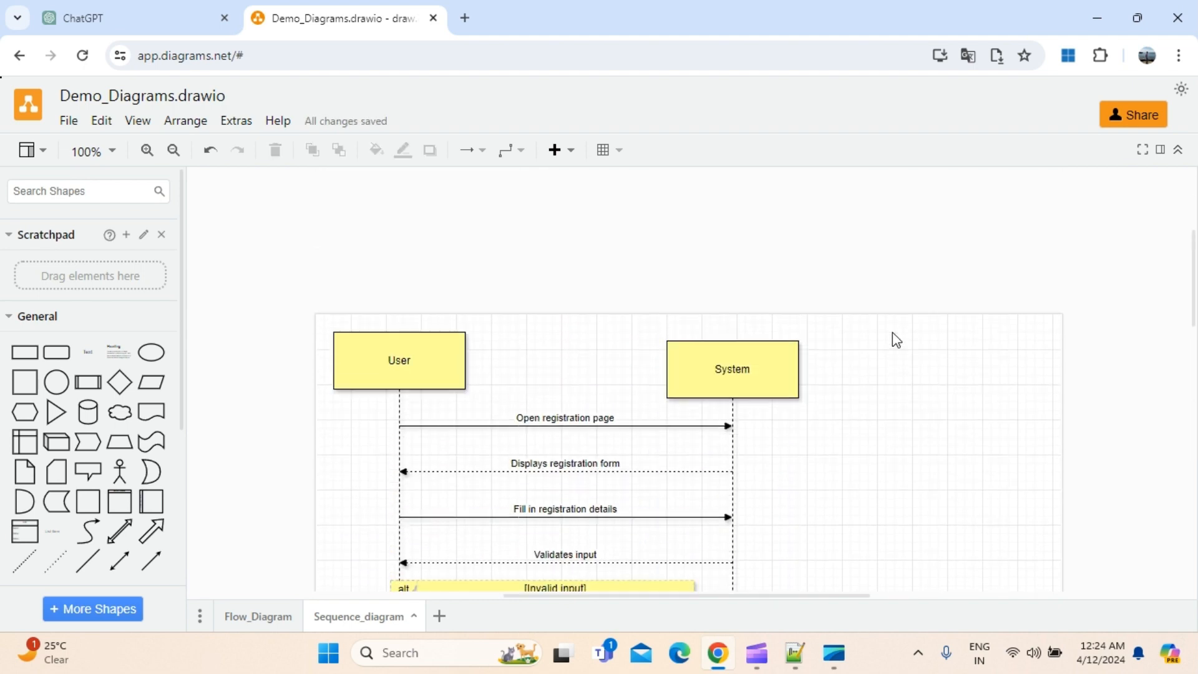
Step: Switch to ChatGPT and request a variant of the sequence diagram with the follow-up prompt "with style"
scroll(893, 333, down, 3)
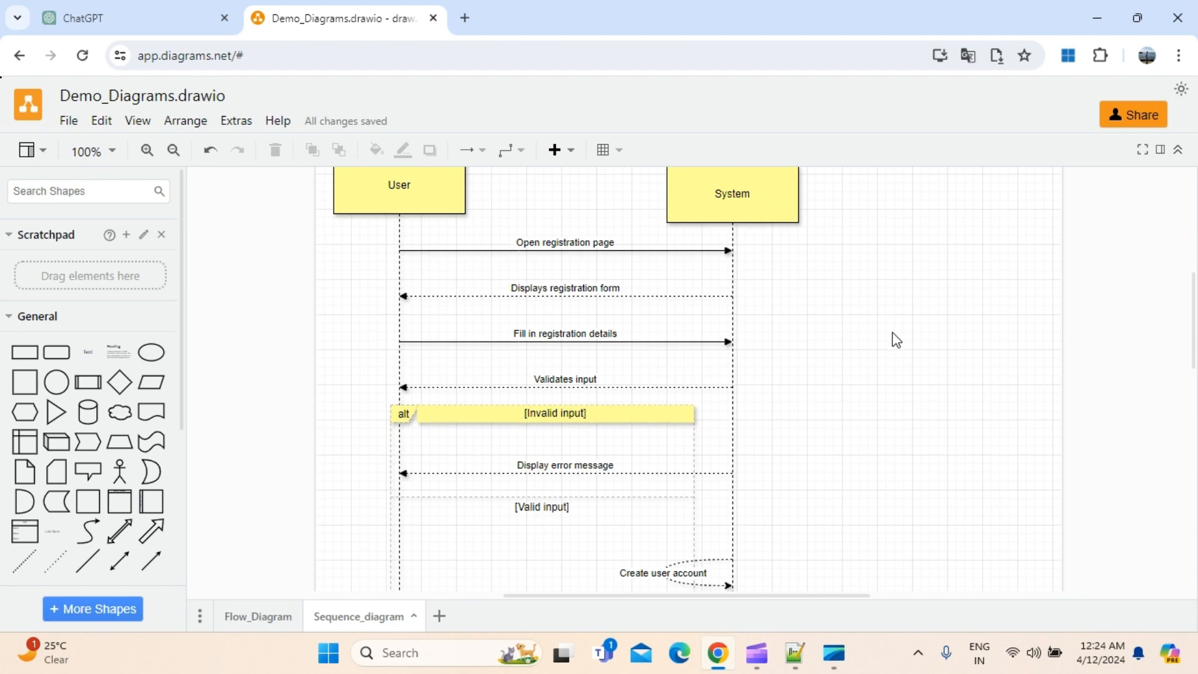
scroll(892, 332, up, 2)
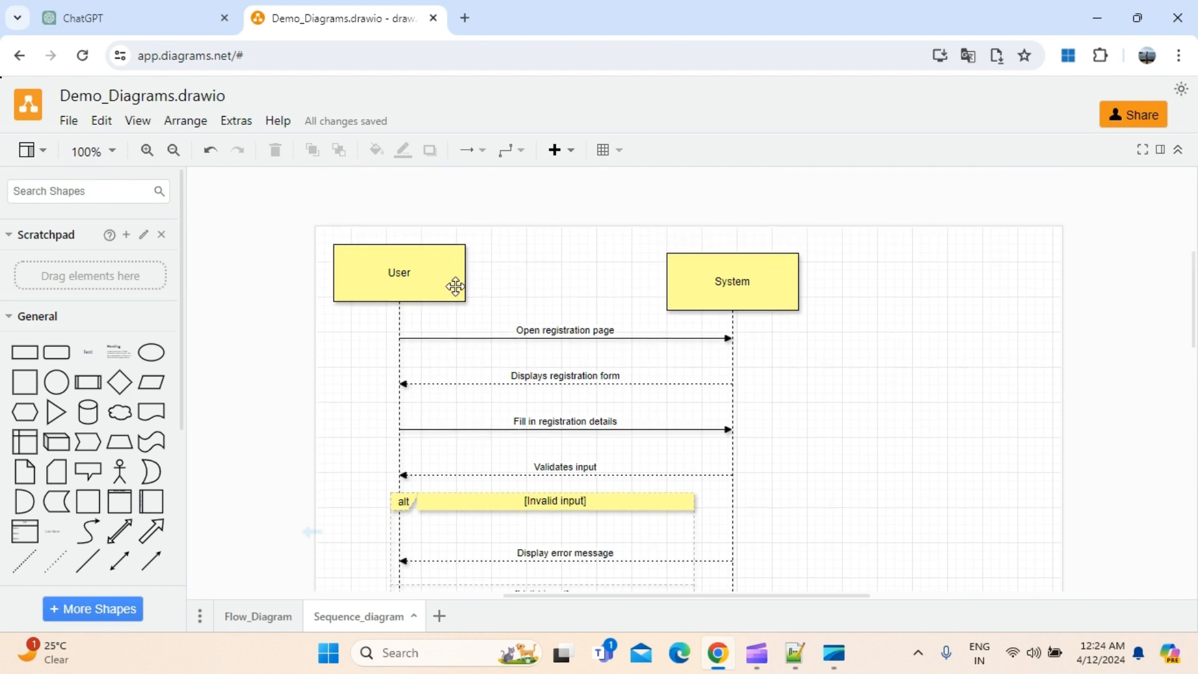
click(118, 25)
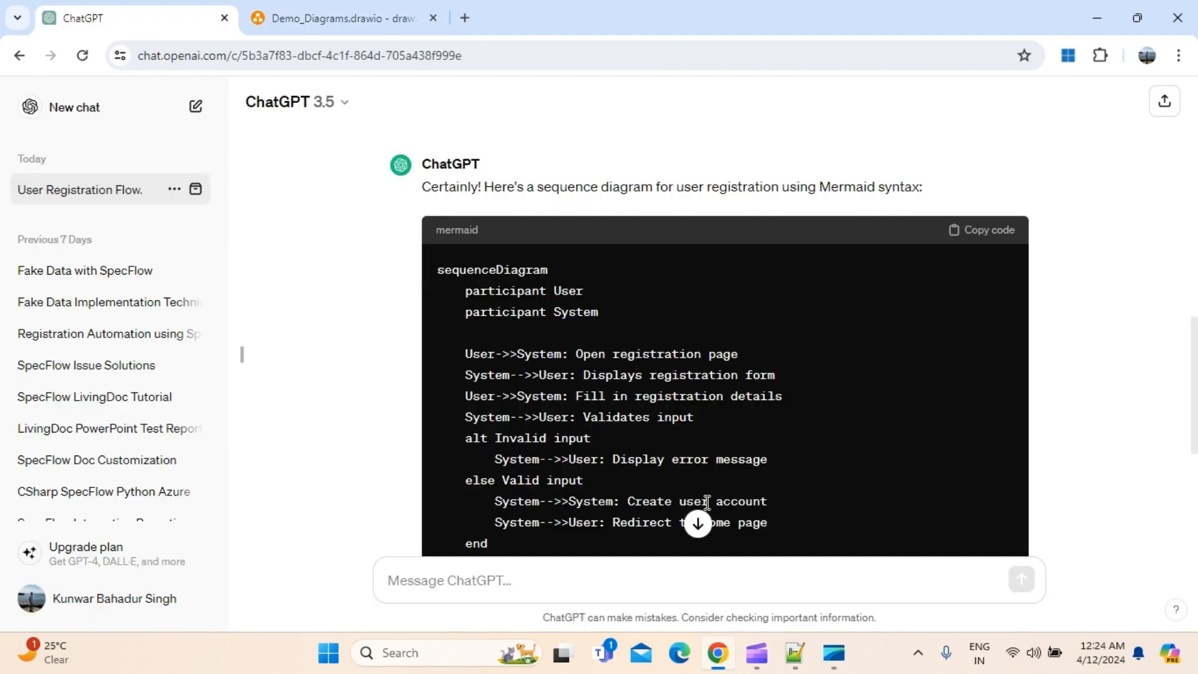
scroll(855, 414, down, 5)
scroll(859, 418, down, 1)
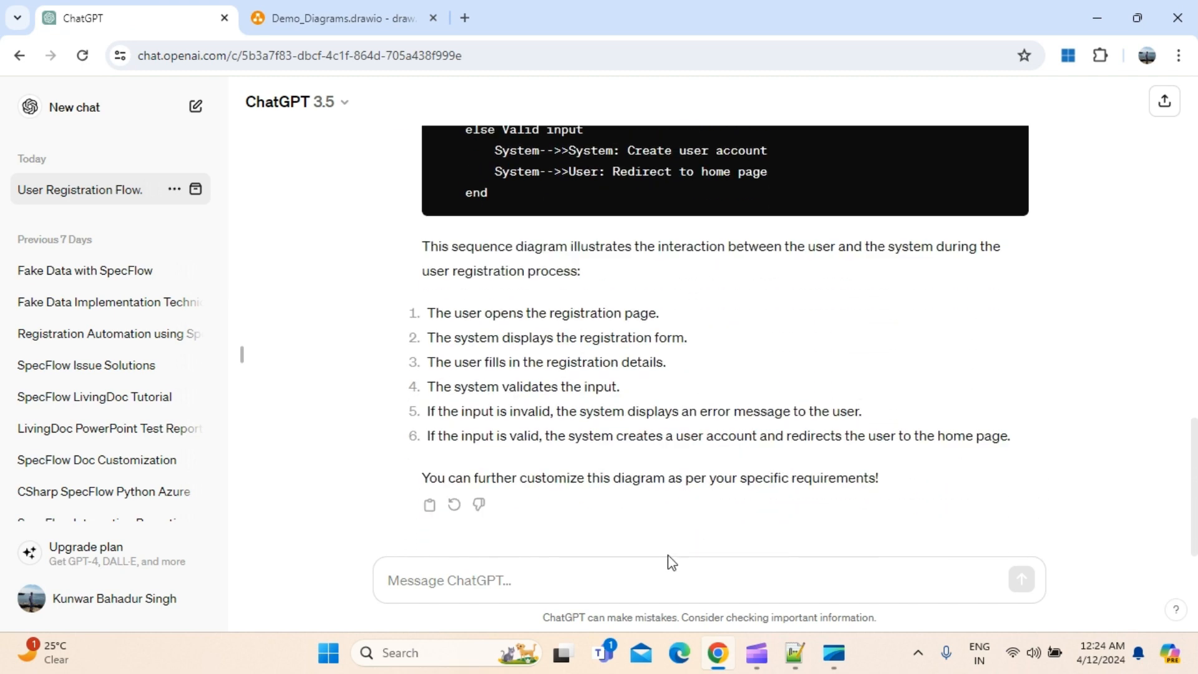
click(542, 575)
text(w)
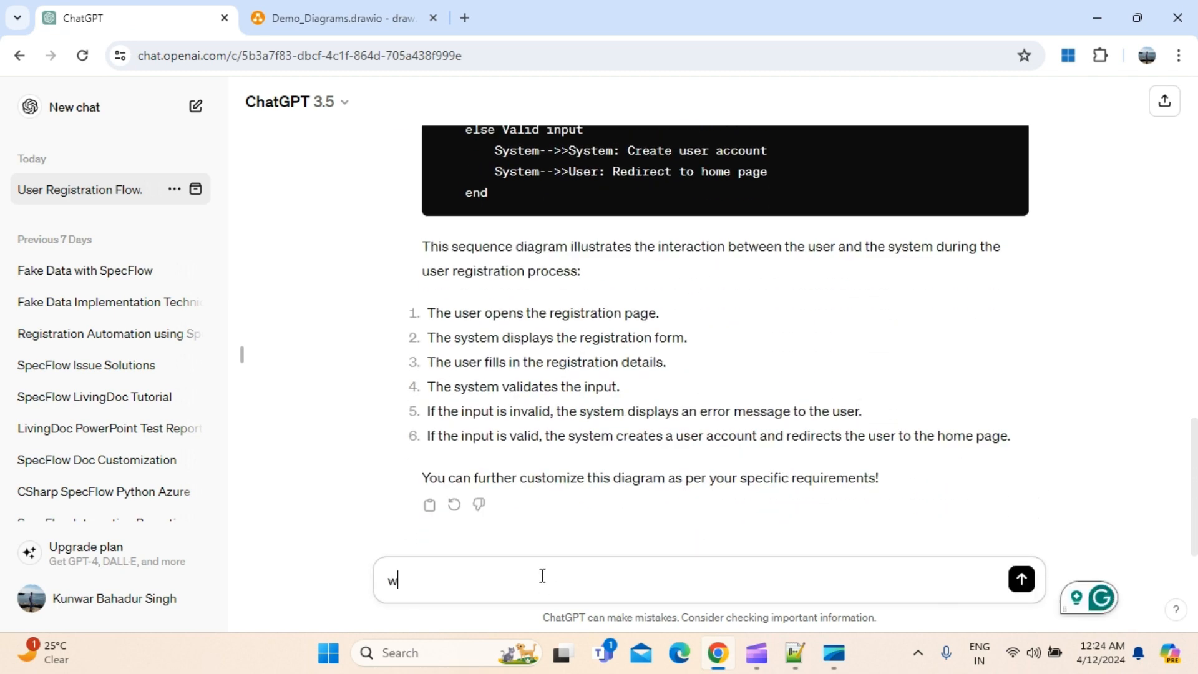
text(ith sty)
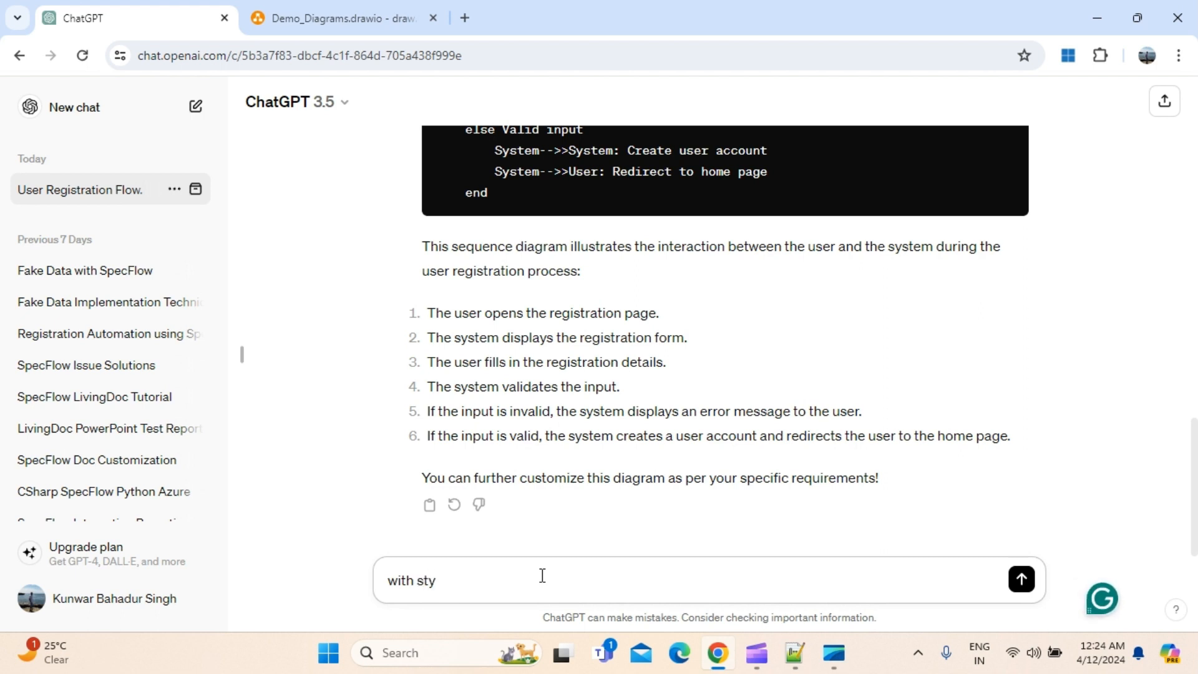
text(le)
key(Return)
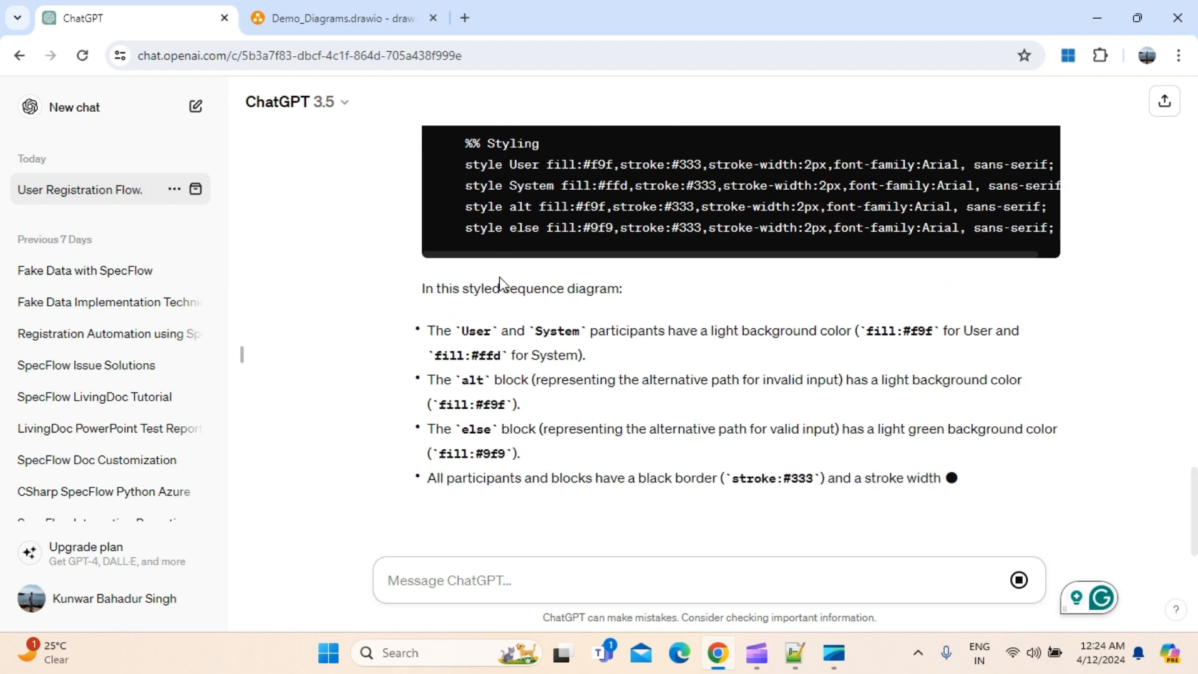
Step: Copy the styled Mermaid sequence diagram code from the "with style" answer
scroll(631, 409, up, 5)
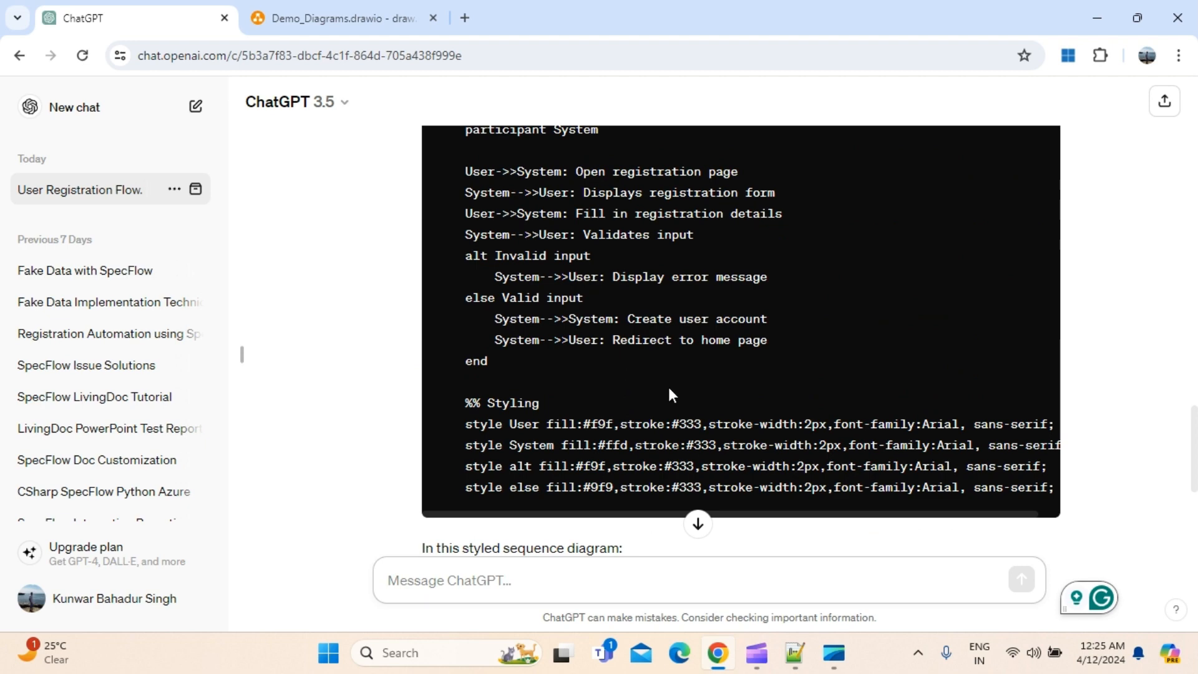
scroll(669, 390, up, 4)
click(1027, 318)
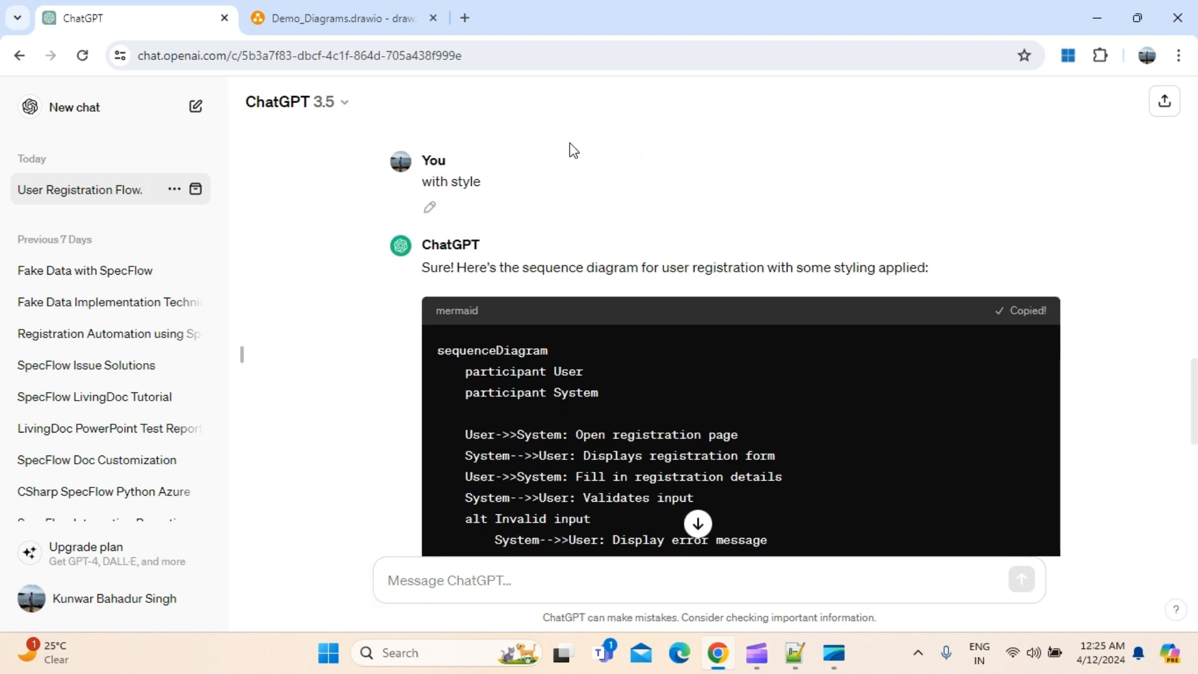
Step: Switch to the Demo_Diagrams drawing in draw.io and add a new blank page after Sequence_diagram
click(369, 17)
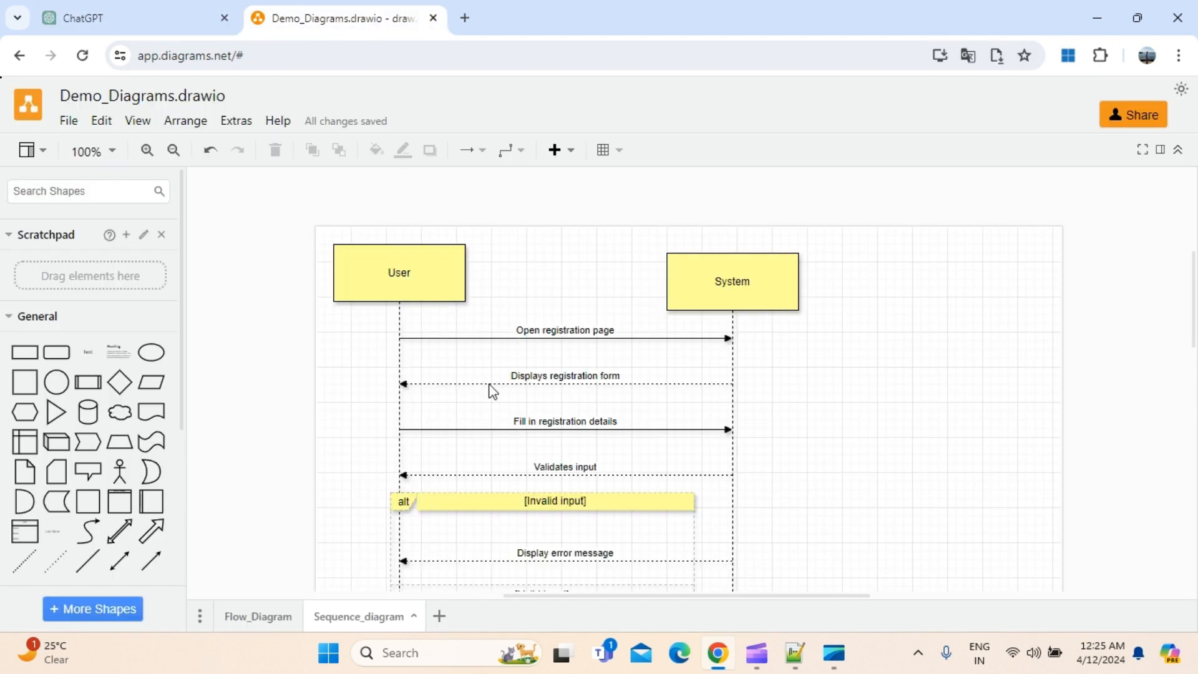
click(441, 615)
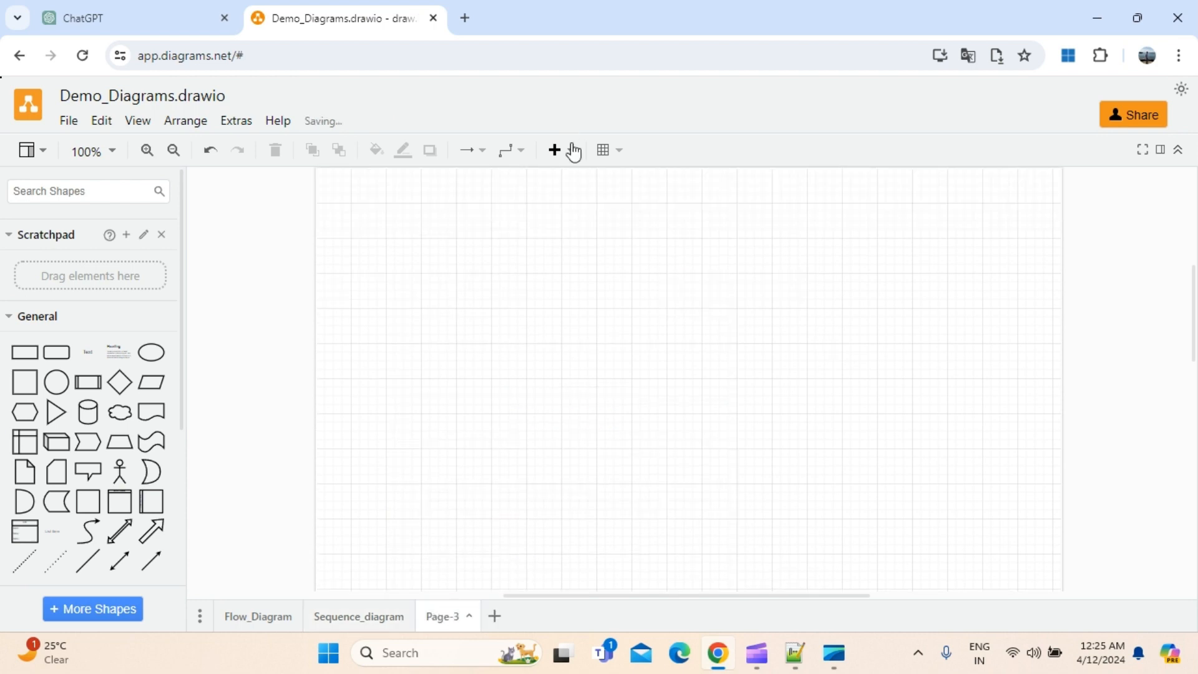
click(572, 154)
click(277, 120)
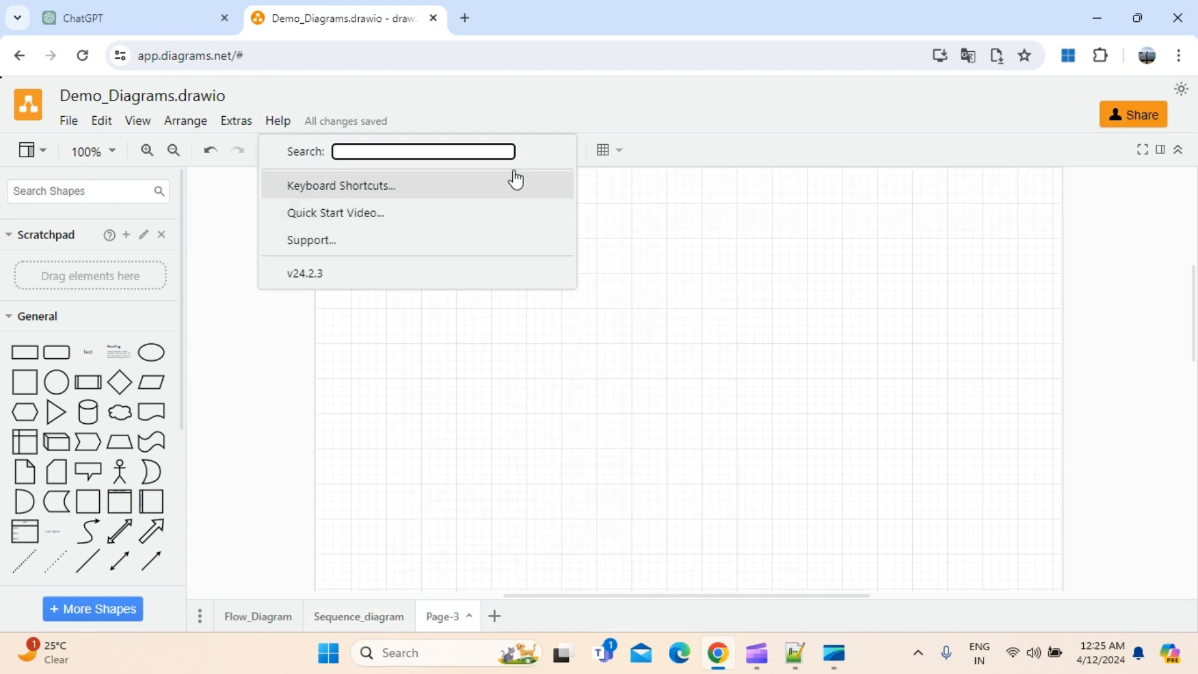
click(650, 224)
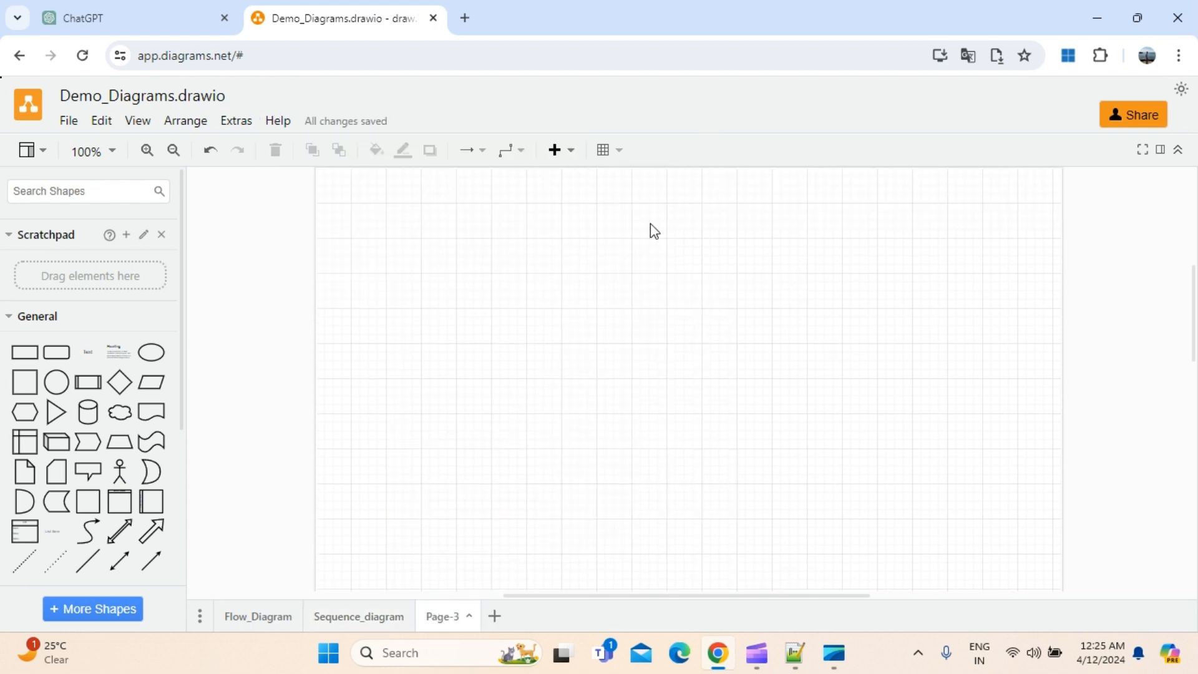
Step: Try to insert a Mermaid diagram on Page-3, replacing the sample code with the copied styled sequence diagram code
click(570, 154)
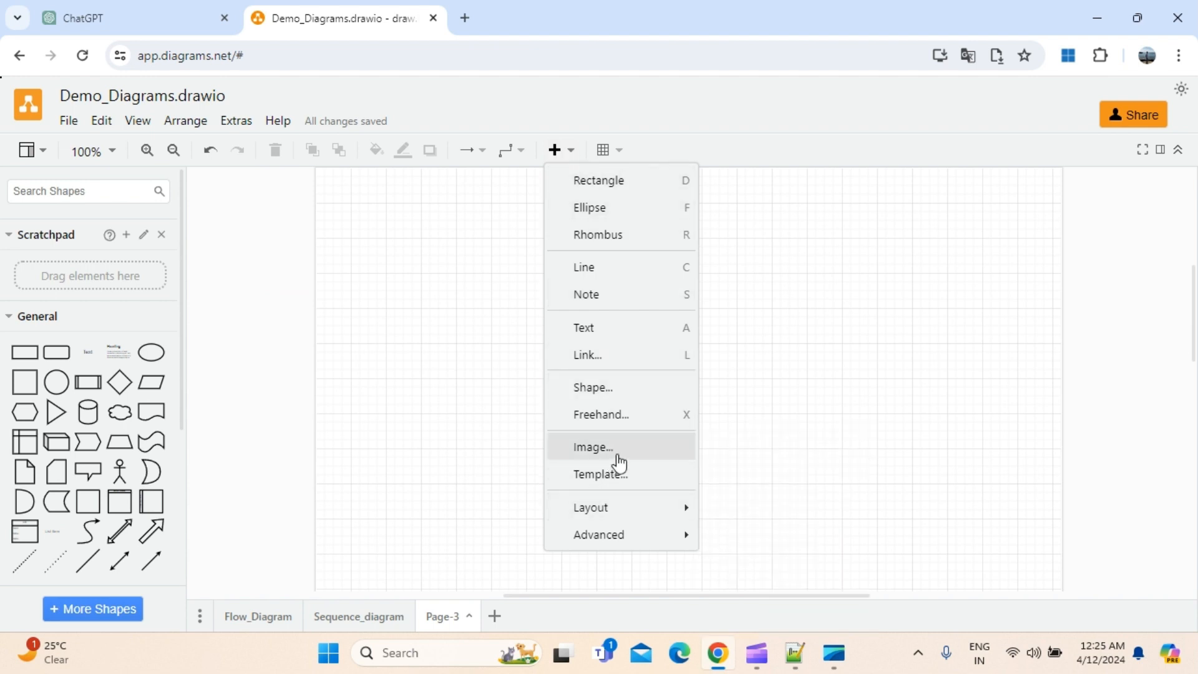
mouse_move(604, 535)
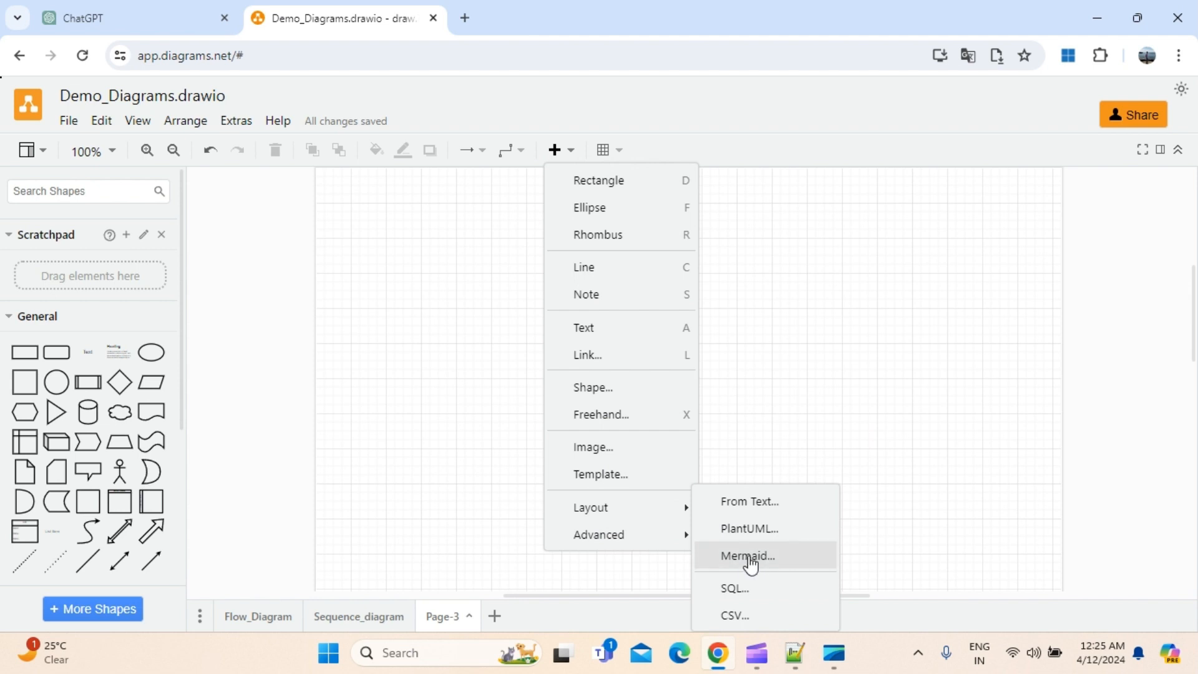
click(748, 559)
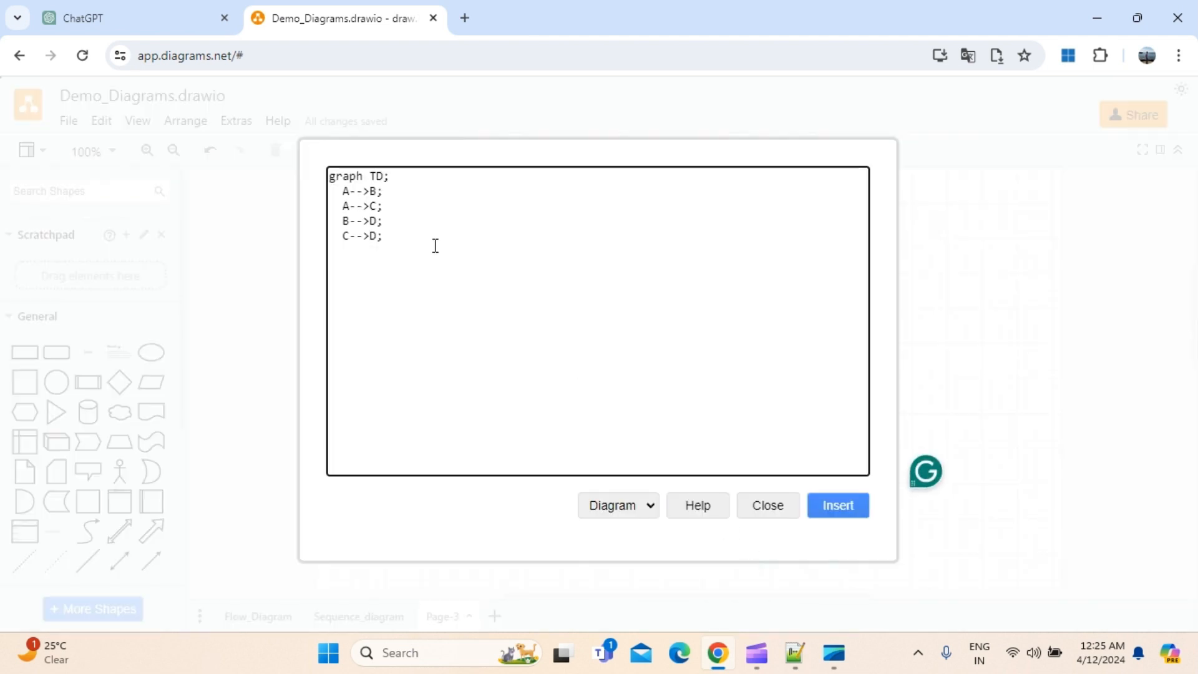
key(ctrl+a)
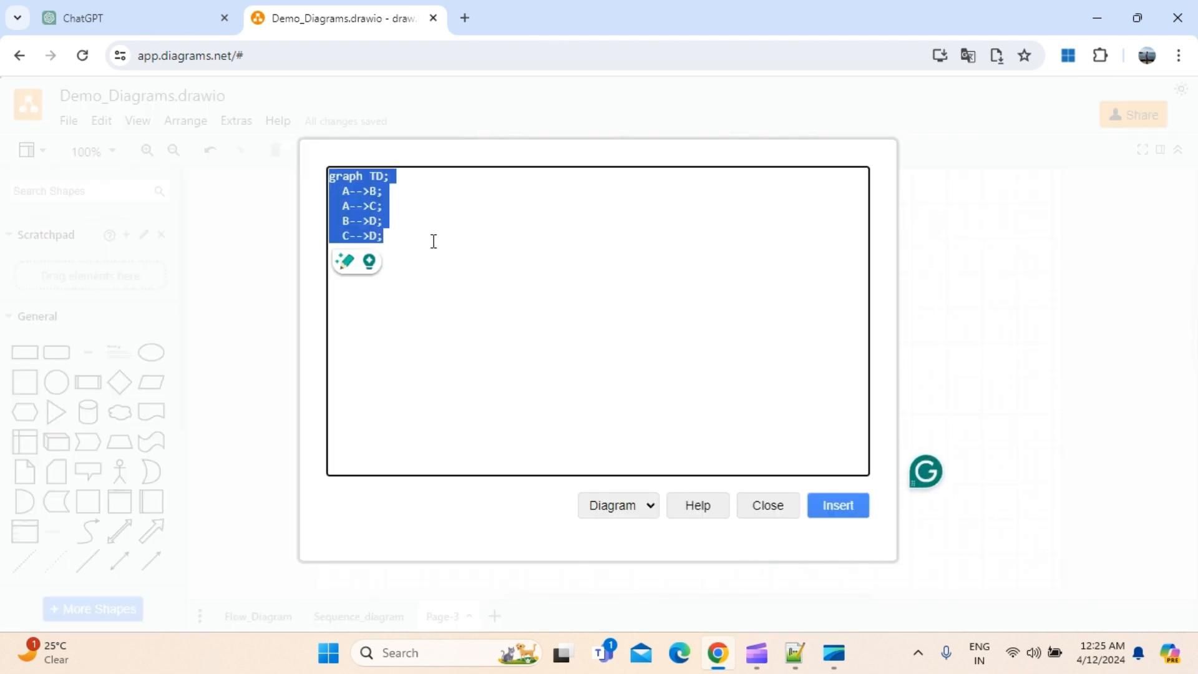
key(ctrl+v)
click(837, 512)
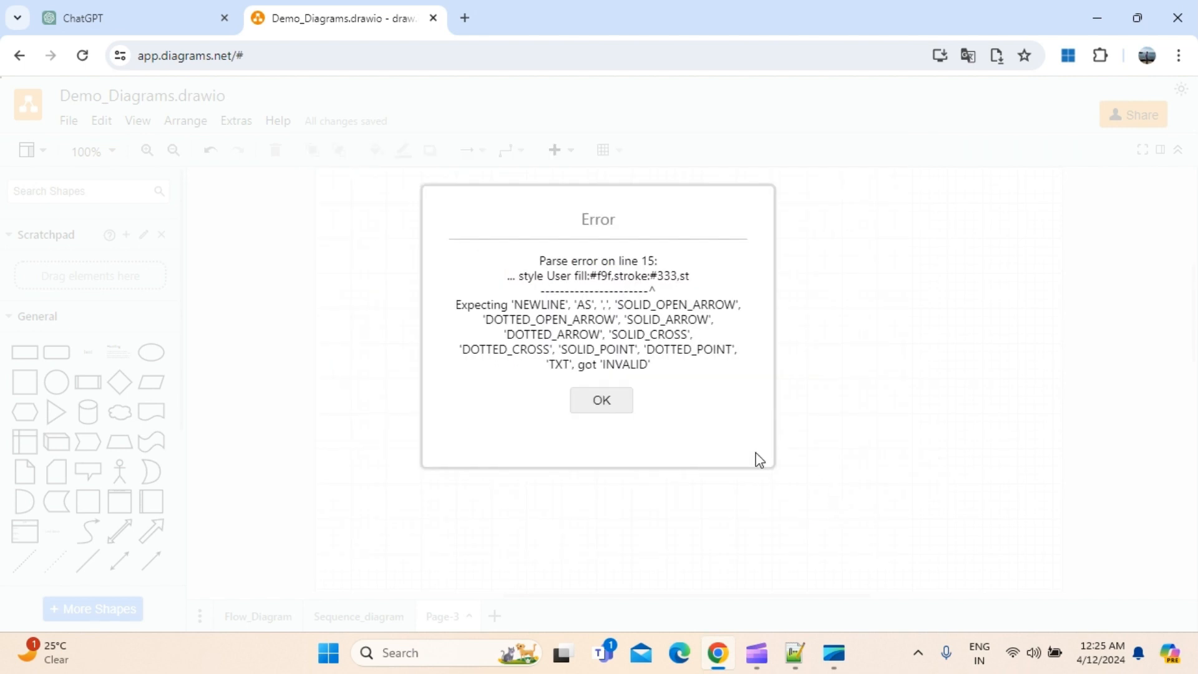
click(603, 400)
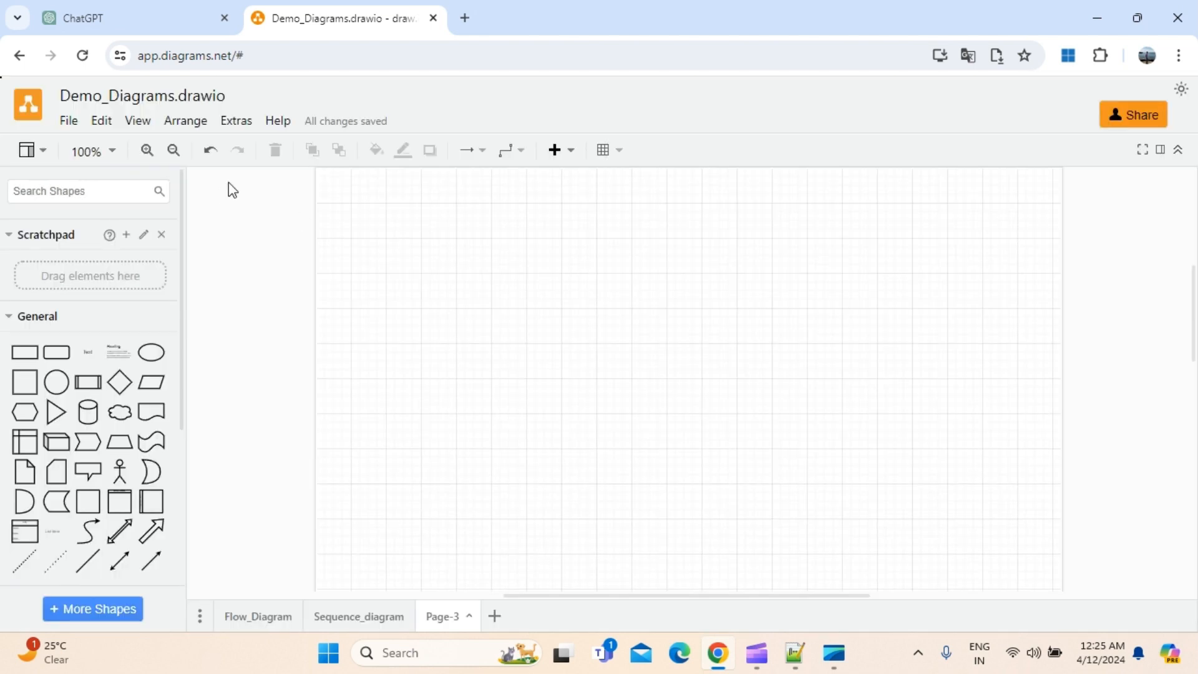
Step: Switch to ChatGPT and examine the %% Styling lines at the end of the styled sequence diagram code
click(124, 23)
scroll(817, 487, down, 6)
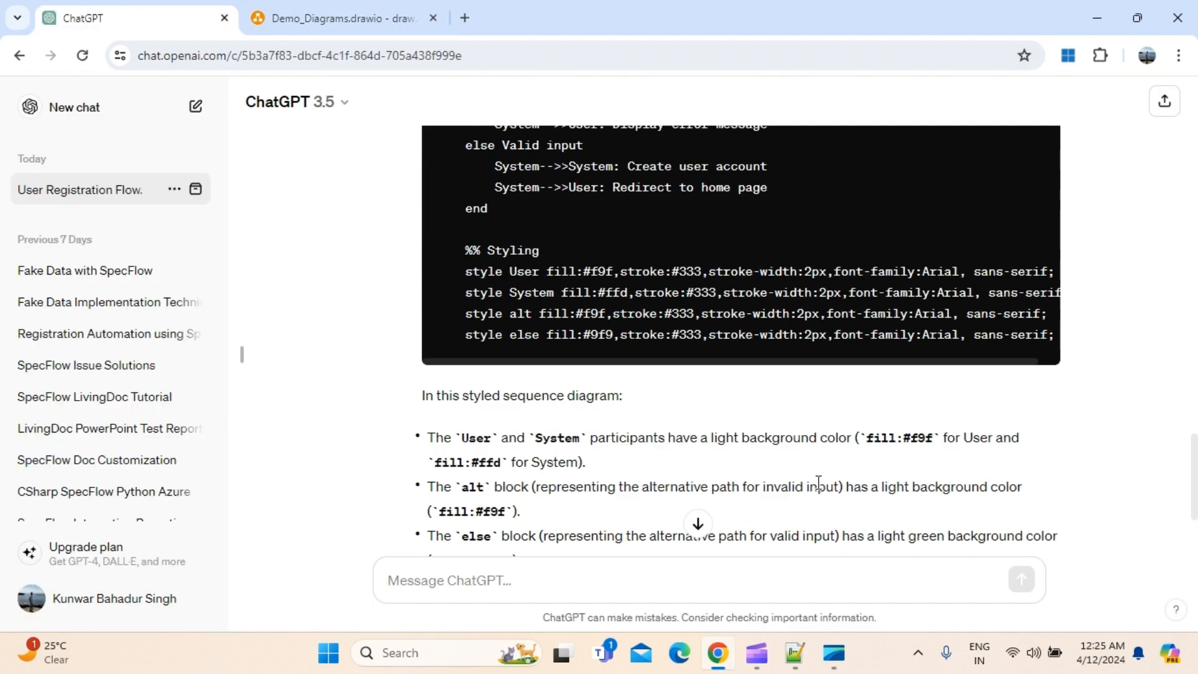
scroll(676, 294, up, 1)
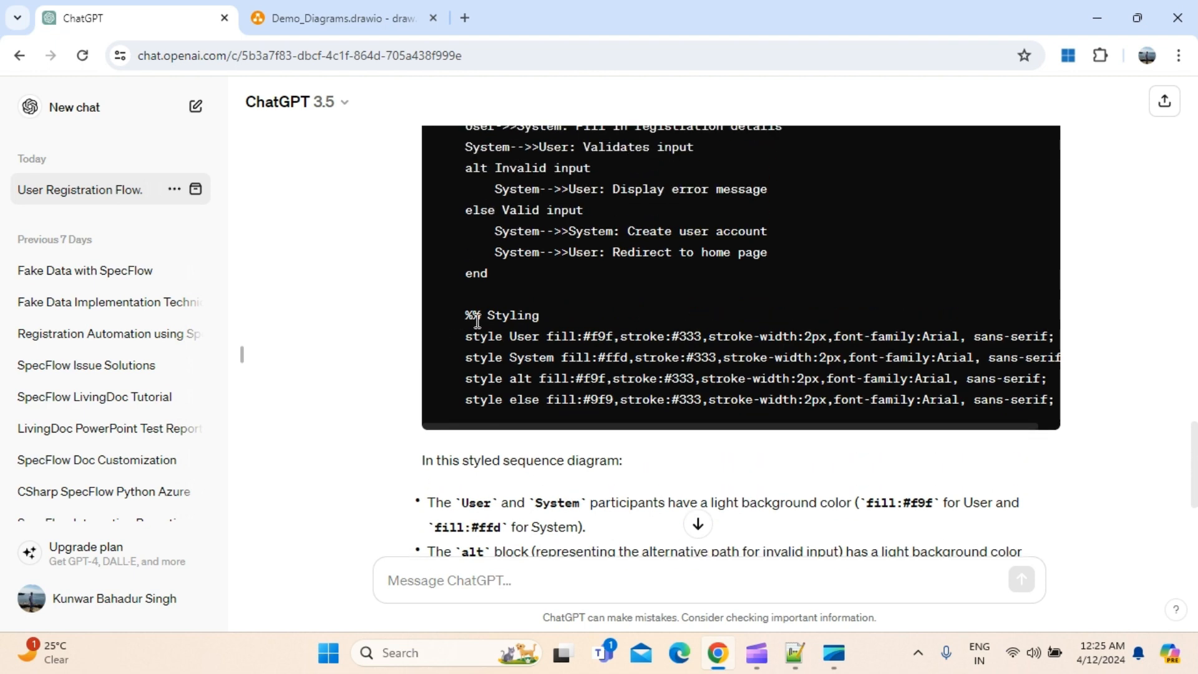
drag(467, 314, 858, 411)
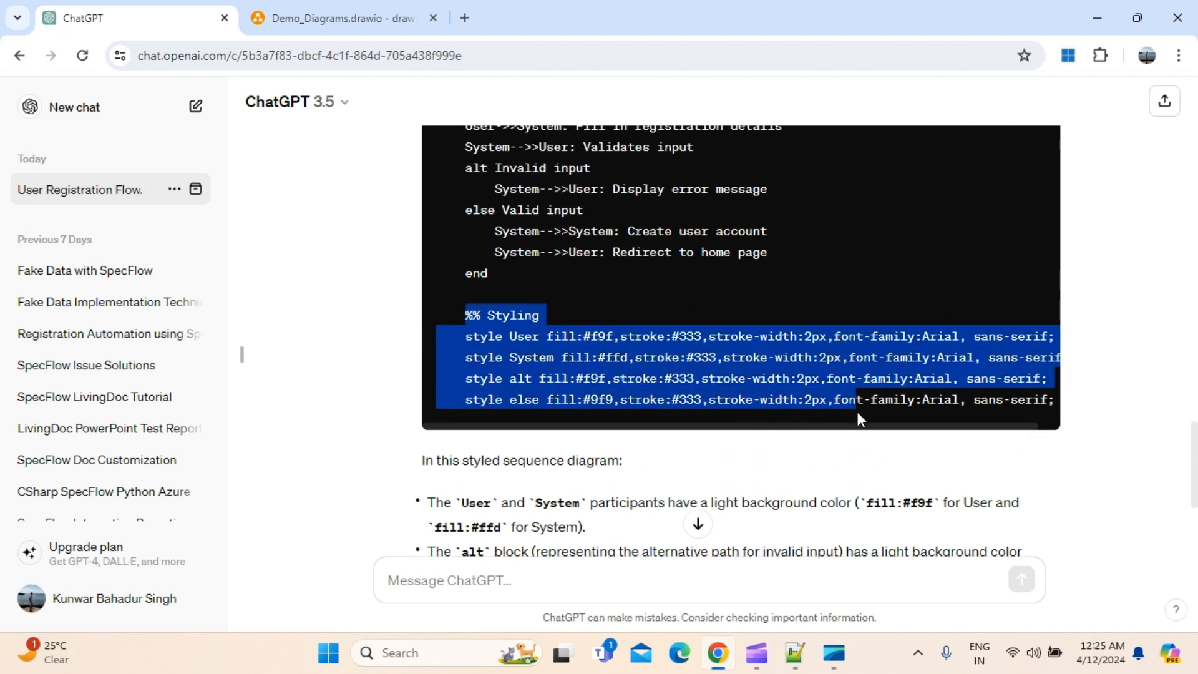
click(690, 338)
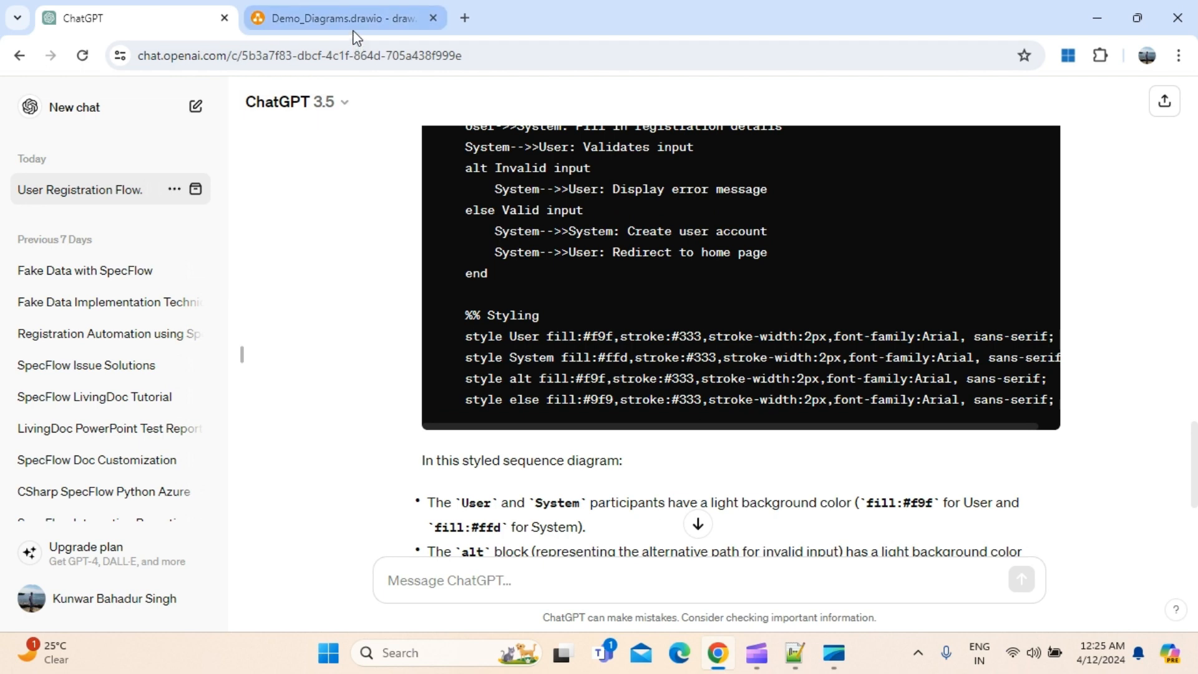
Step: Return to draw.io and retry inserting the same styled sequence code as a Mermaid diagram on Page-3
click(342, 18)
click(576, 153)
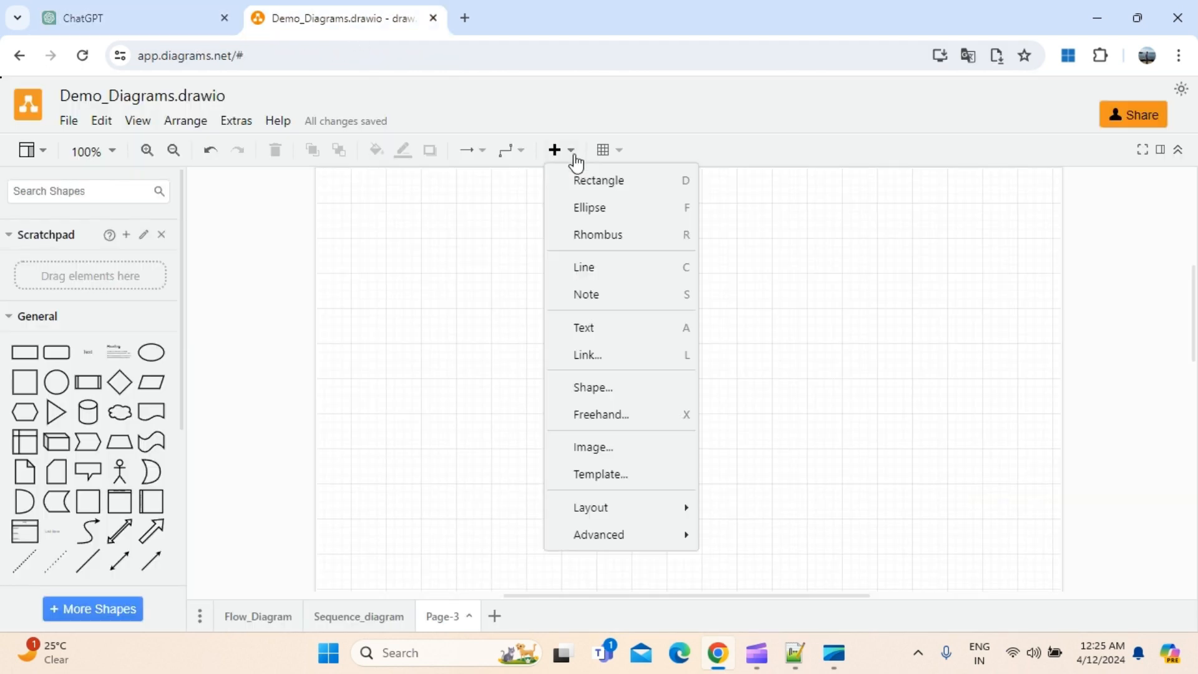
mouse_move(609, 535)
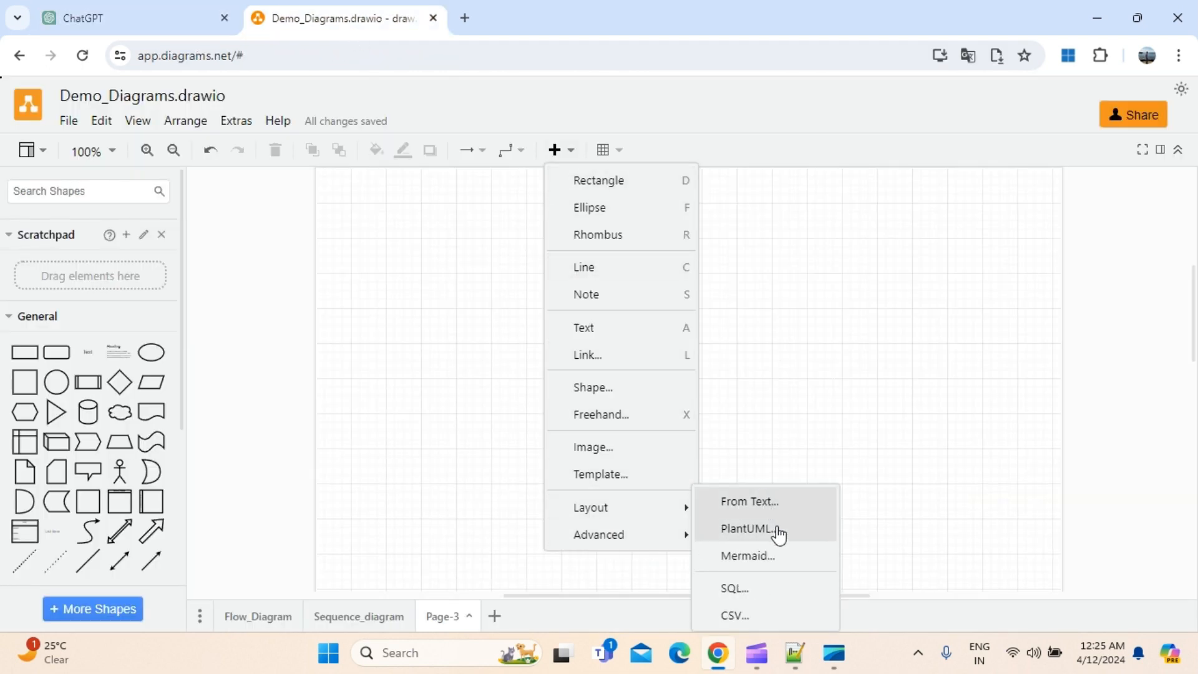
click(758, 563)
key(ctrl+a)
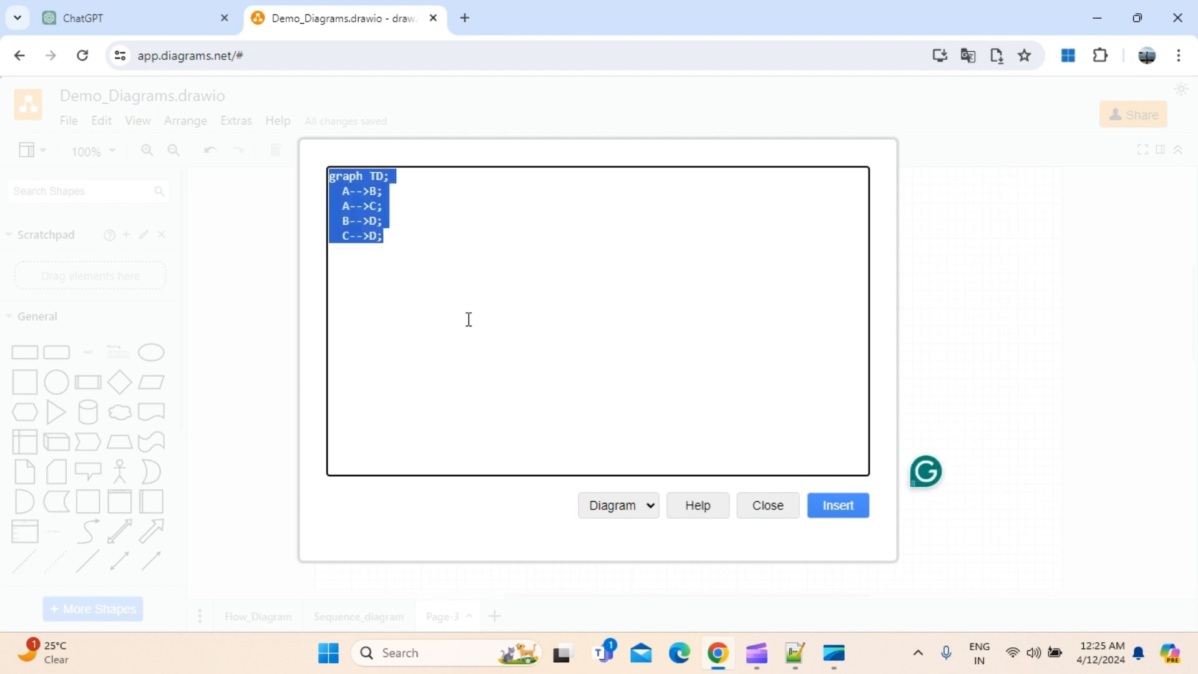
key(ctrl+v)
click(838, 505)
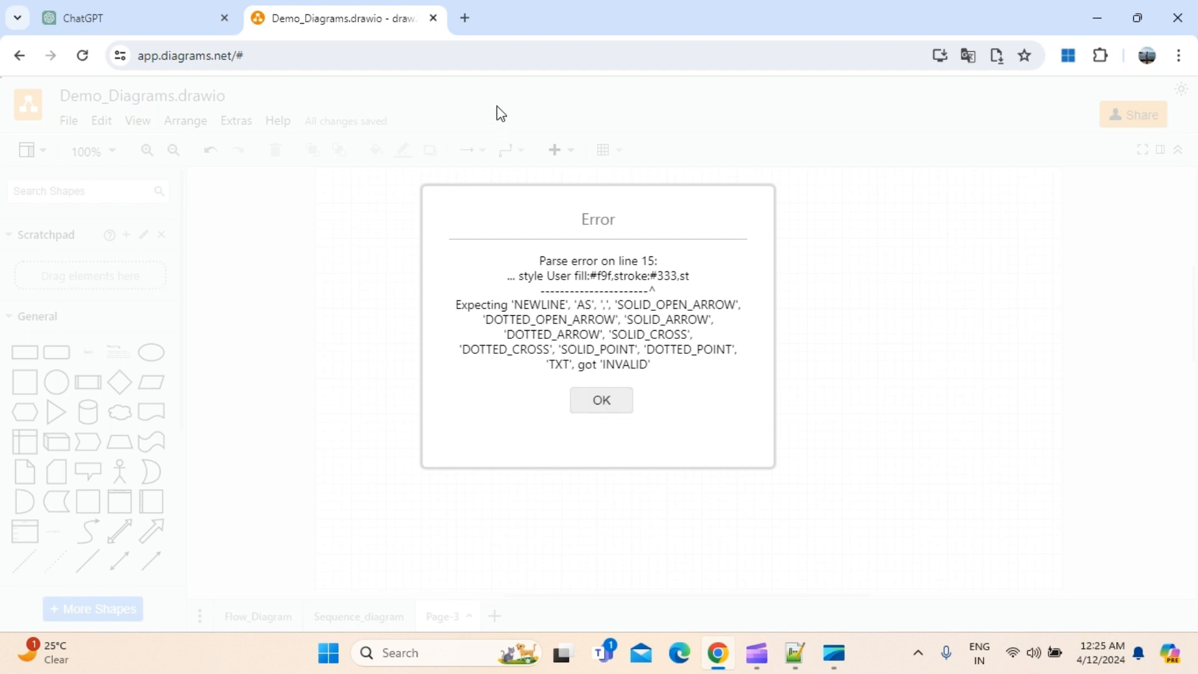
click(598, 401)
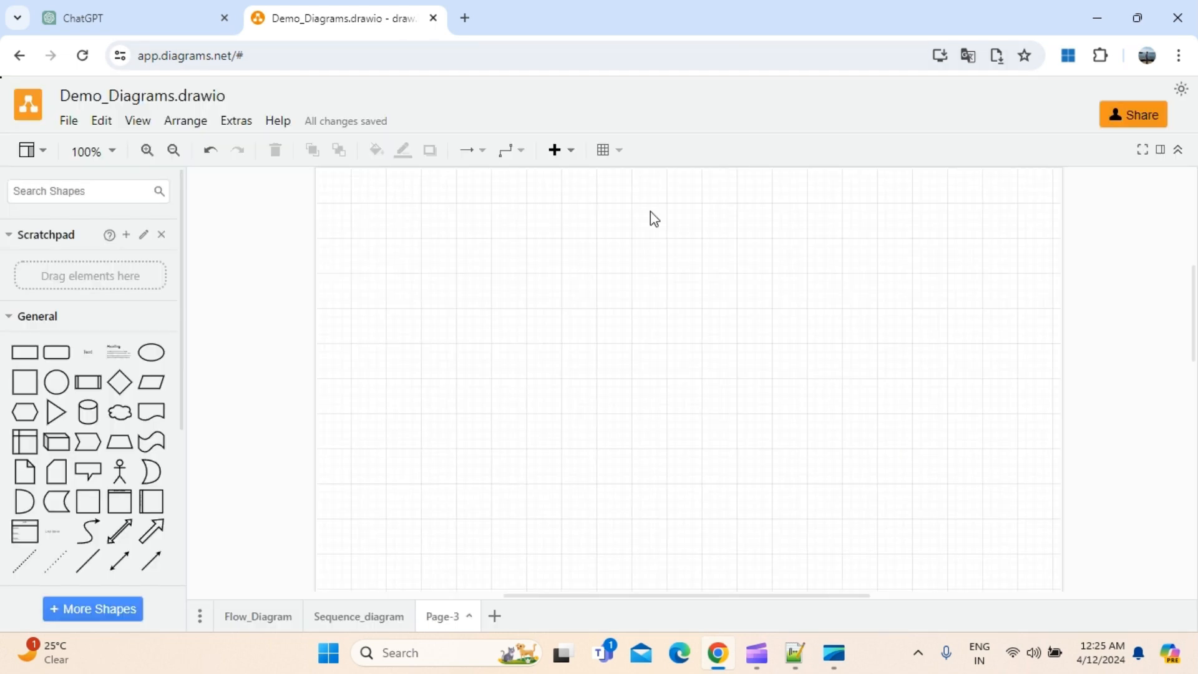
Step: Switch to ChatGPT, request the sequence diagram with the prompt "with out style" and copy the Mermaid code it returns
click(160, 18)
scroll(684, 432, down, 4)
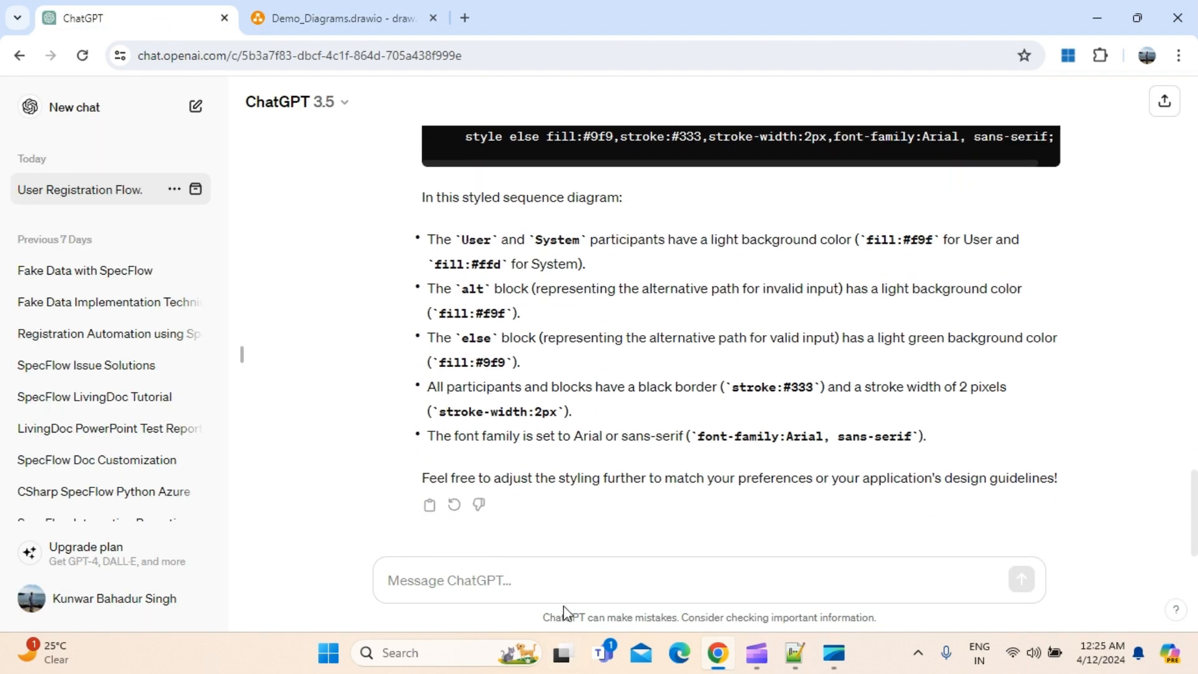
click(547, 579)
text(with)
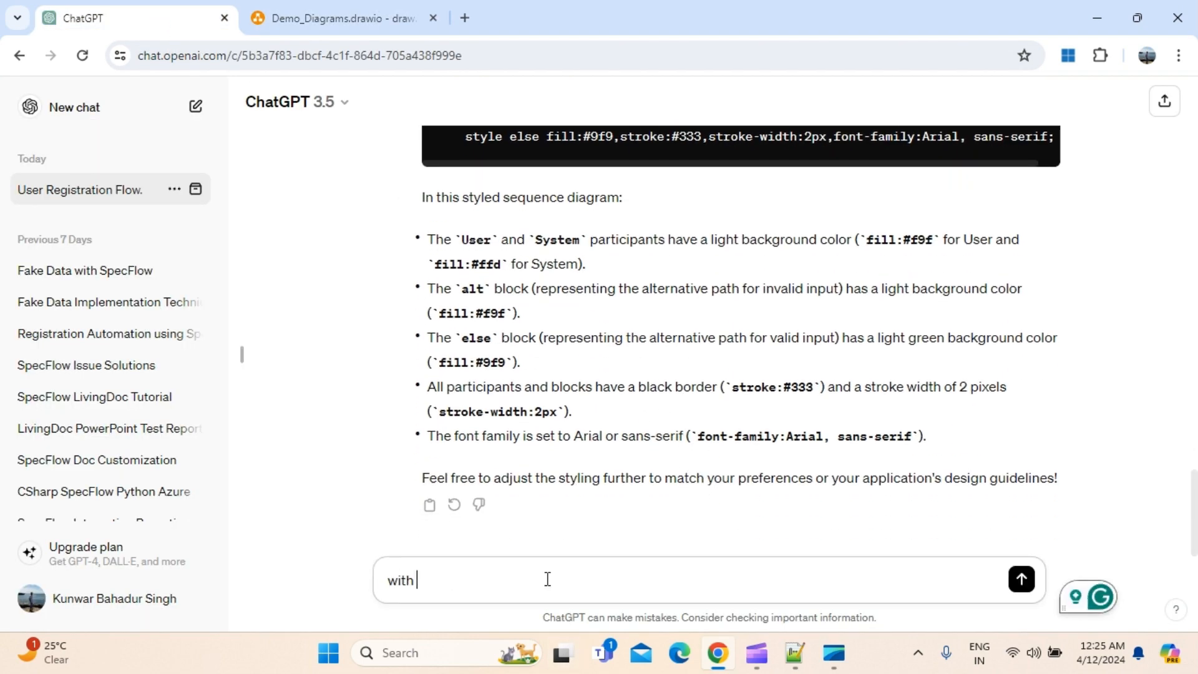
text( out sty)
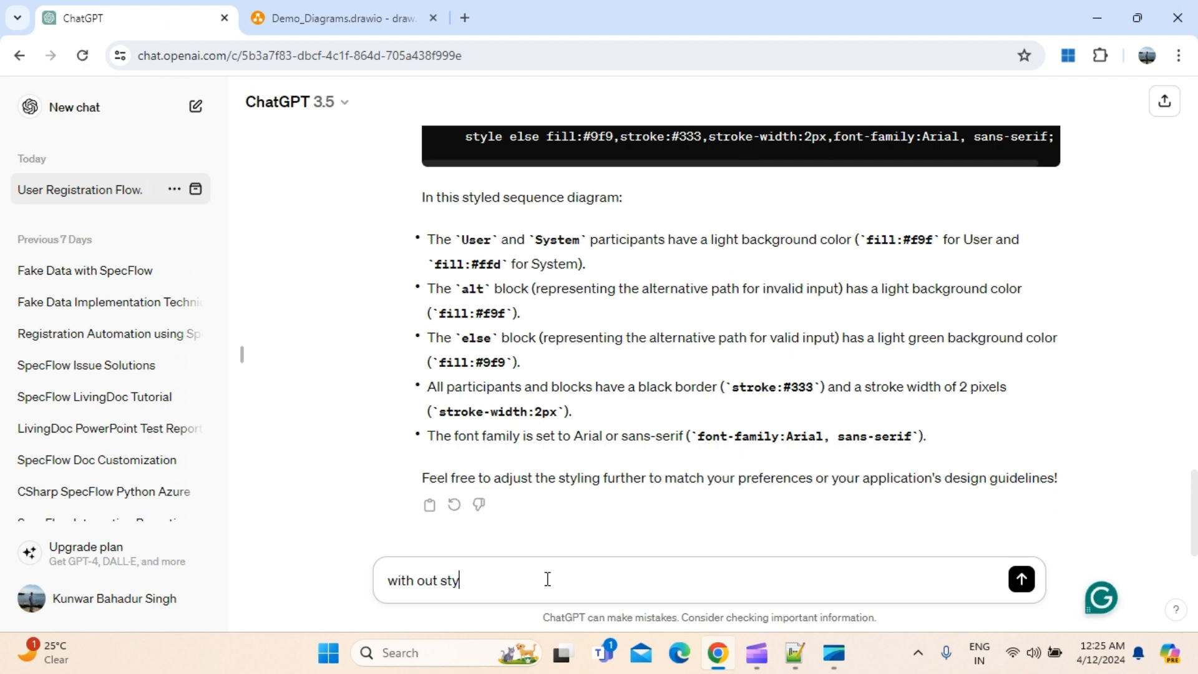
text(le)
key(Return)
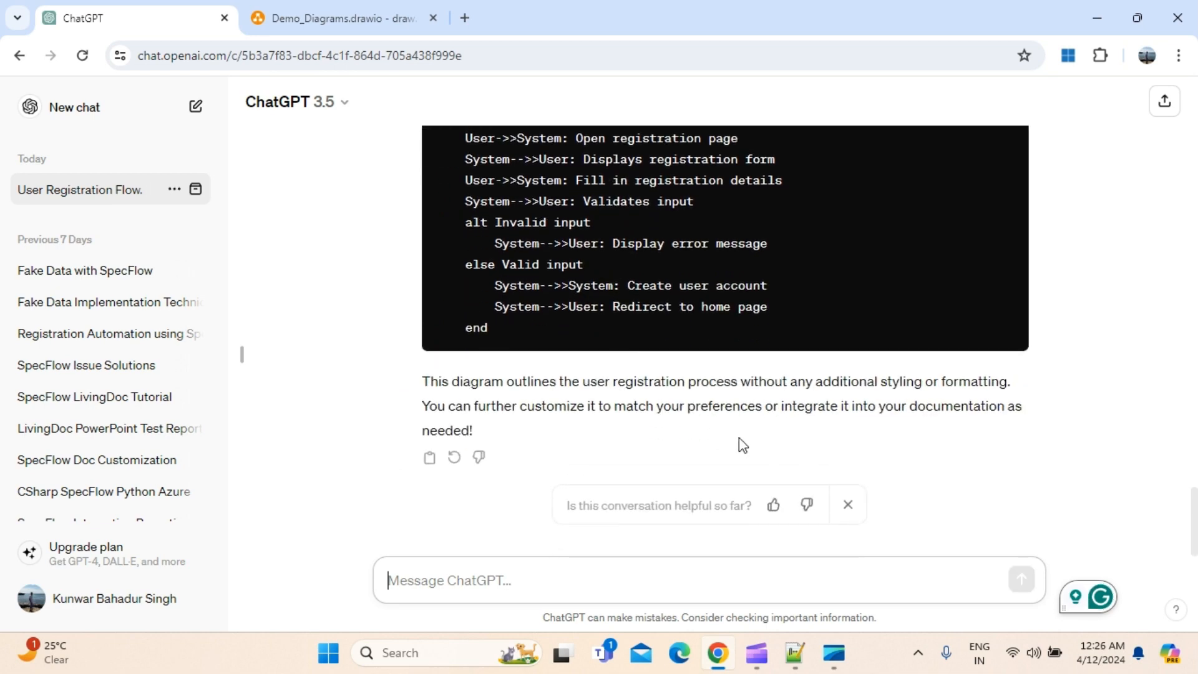
scroll(739, 445, up, 5)
click(968, 369)
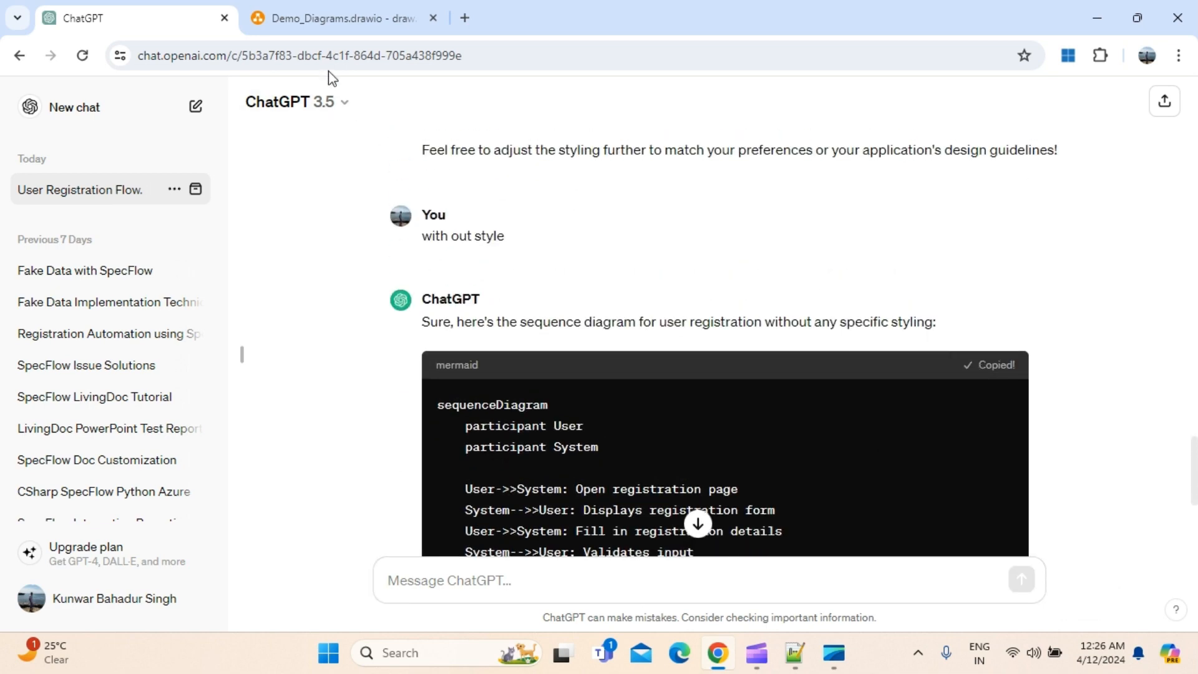
Step: Return to draw.io and insert the copied unstyled sequence code as a Mermaid diagram on Page-3, replacing the sample code
click(360, 16)
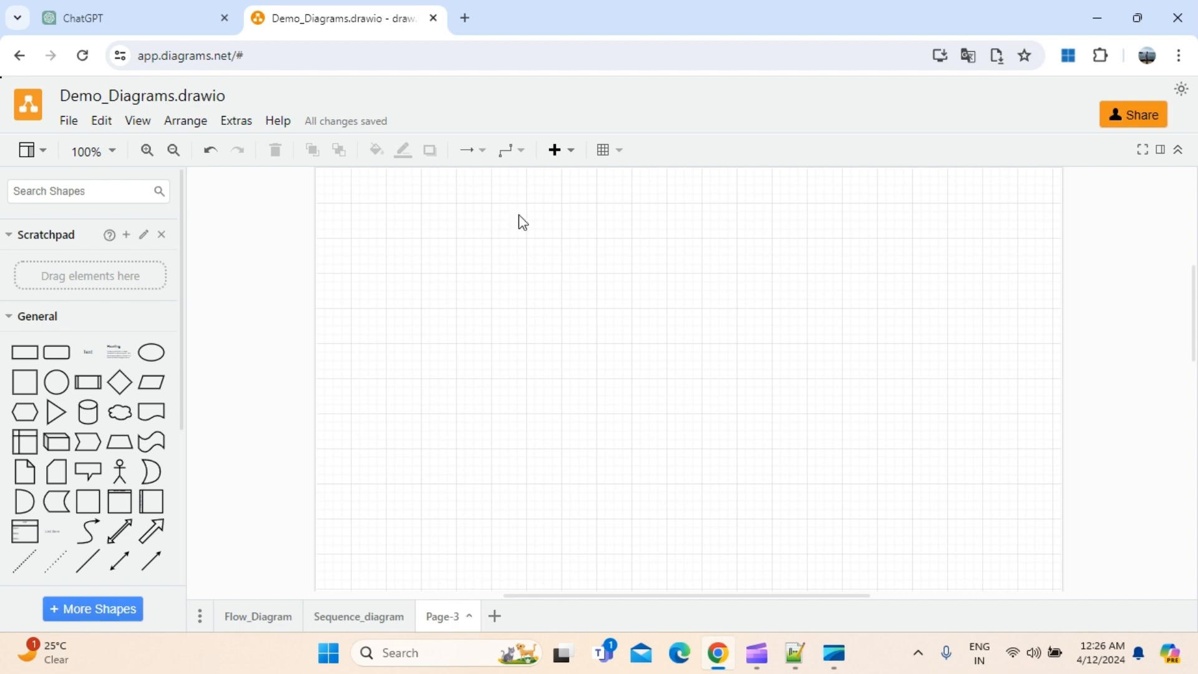
click(569, 151)
mouse_move(603, 538)
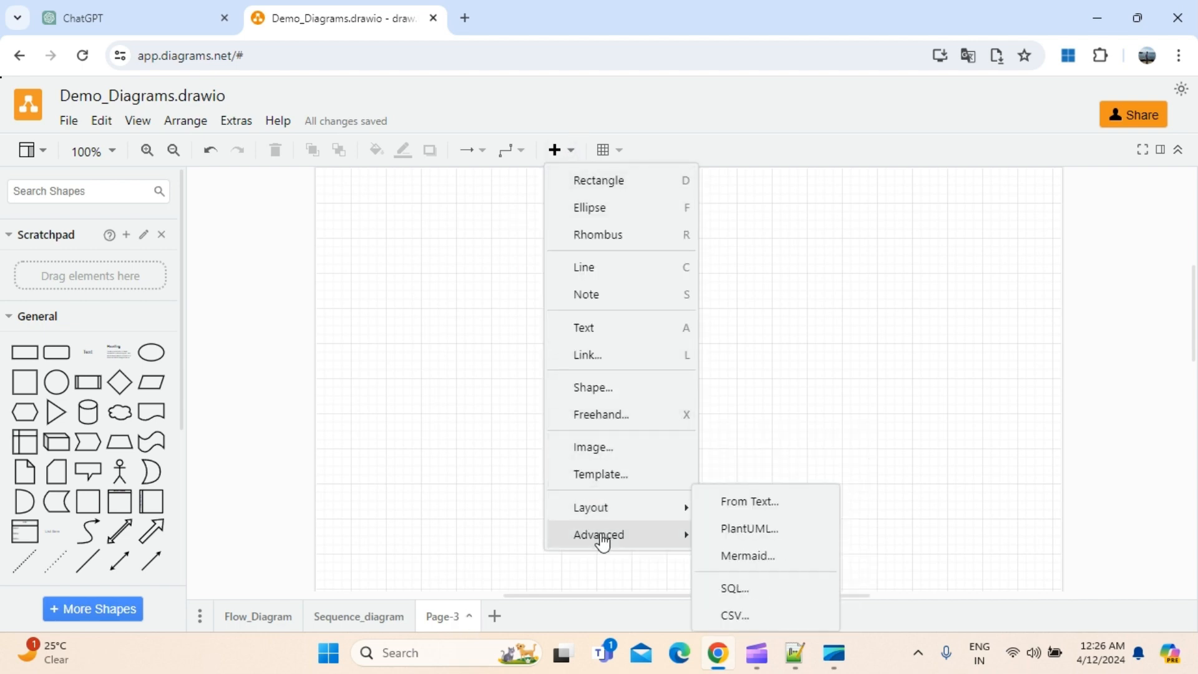
click(754, 557)
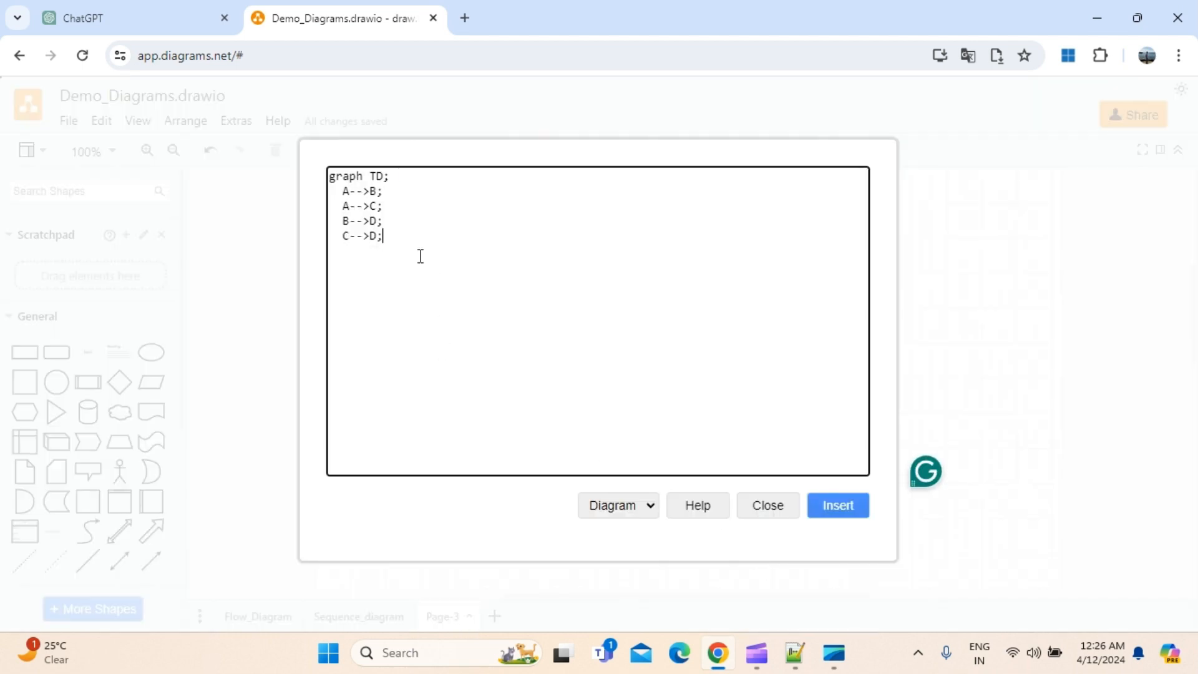
key(ctrl+a)
key(ctrl+v)
click(838, 506)
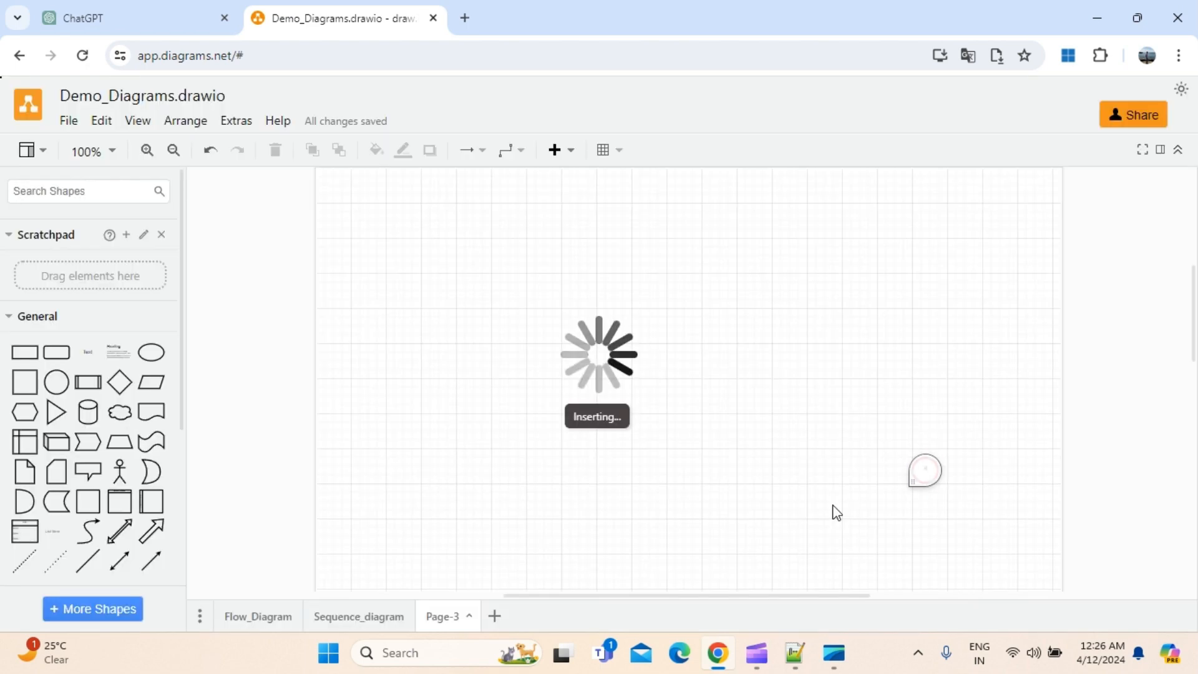
scroll(583, 401, down, 5)
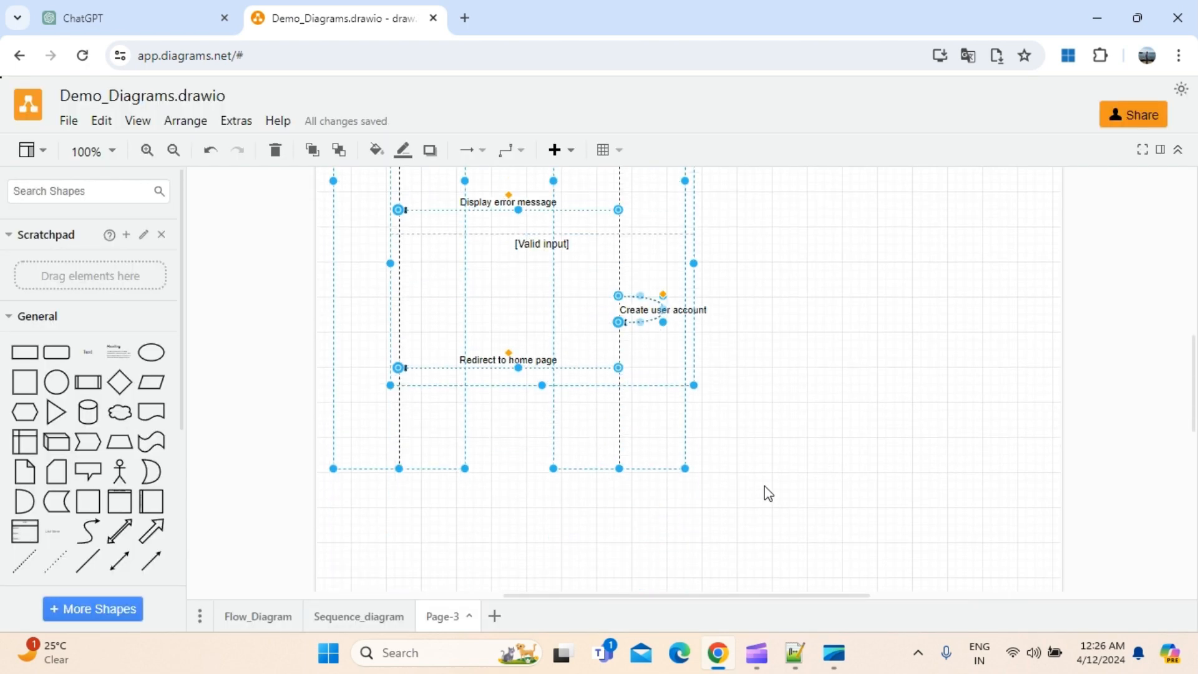
scroll(767, 493, up, 3)
Step: Delete Page-3 from the diagram file
right_click(439, 618)
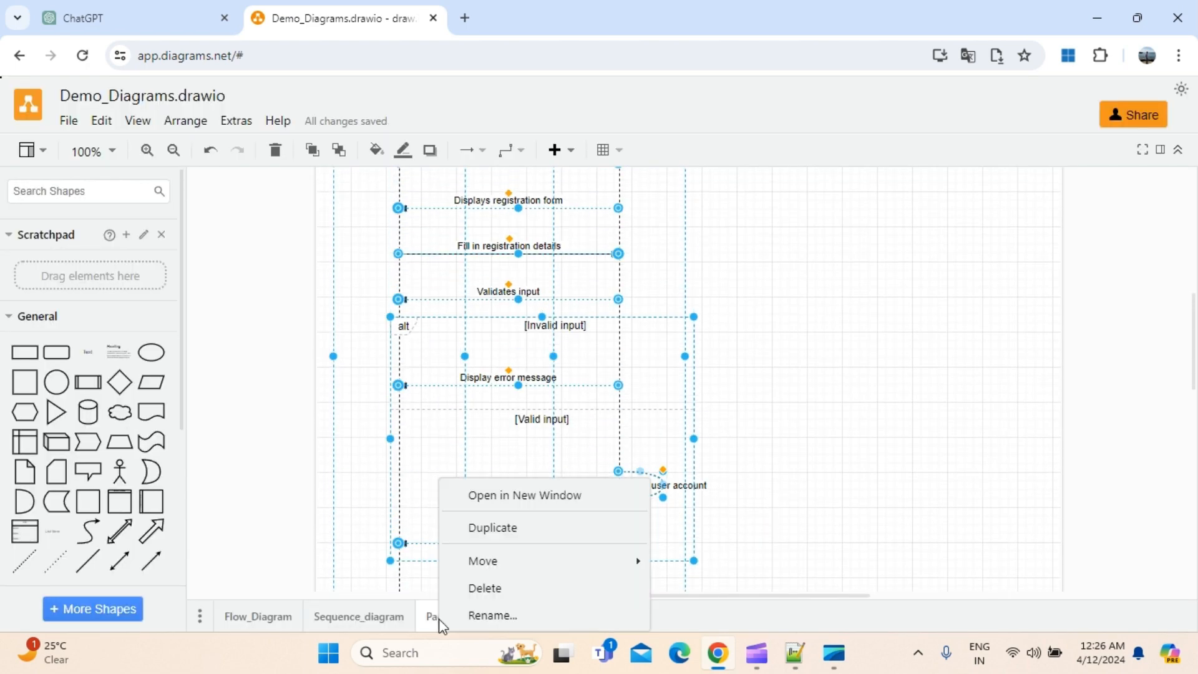
click(502, 596)
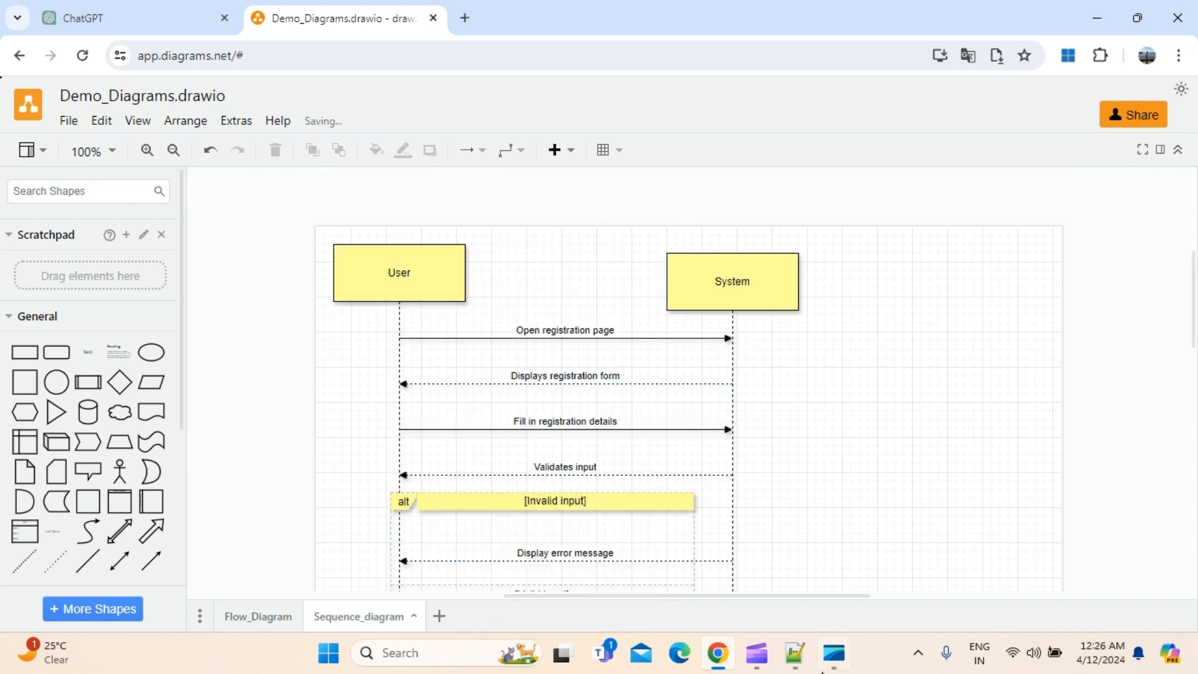
Step: Switch to Notepad++ and copy the prompt "Give me Class digram for user registration using Mermaid syntax"
click(794, 653)
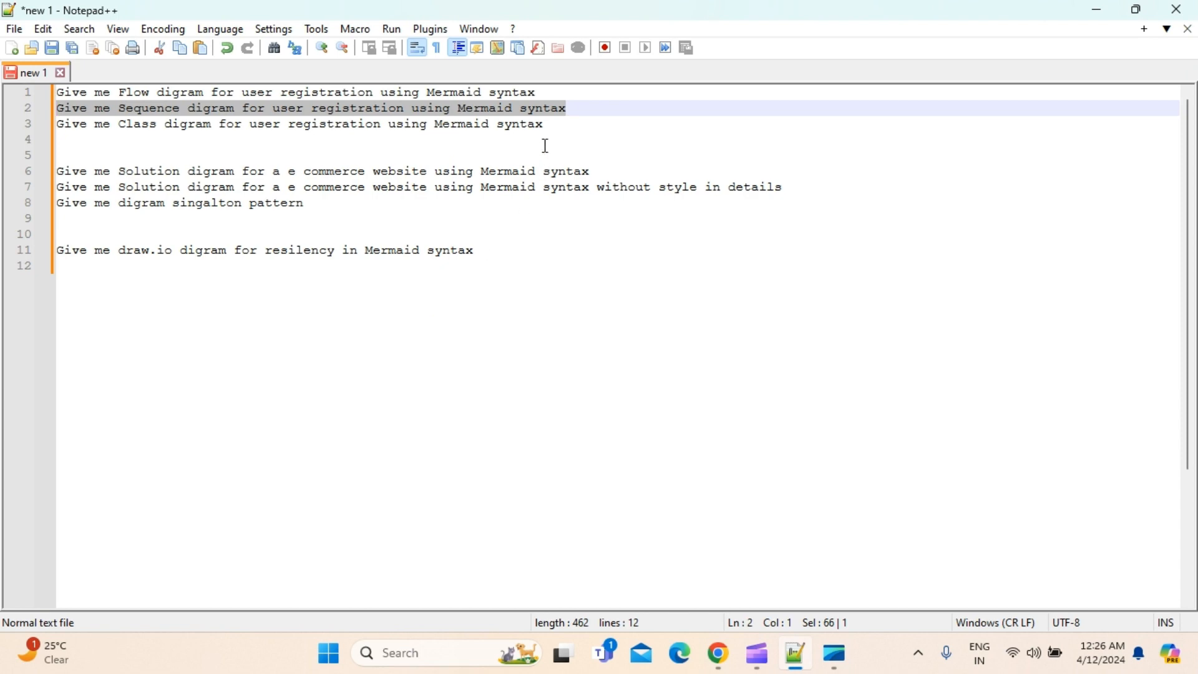
click(552, 123)
drag(547, 124, 36, 131)
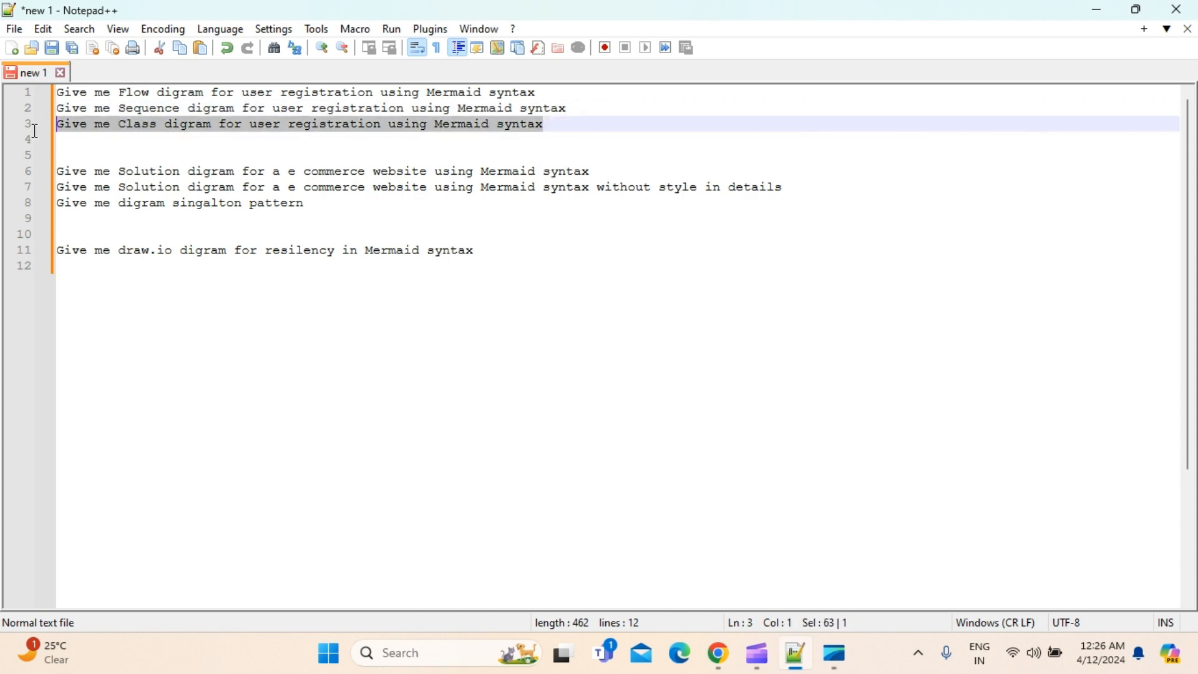
click(1099, 9)
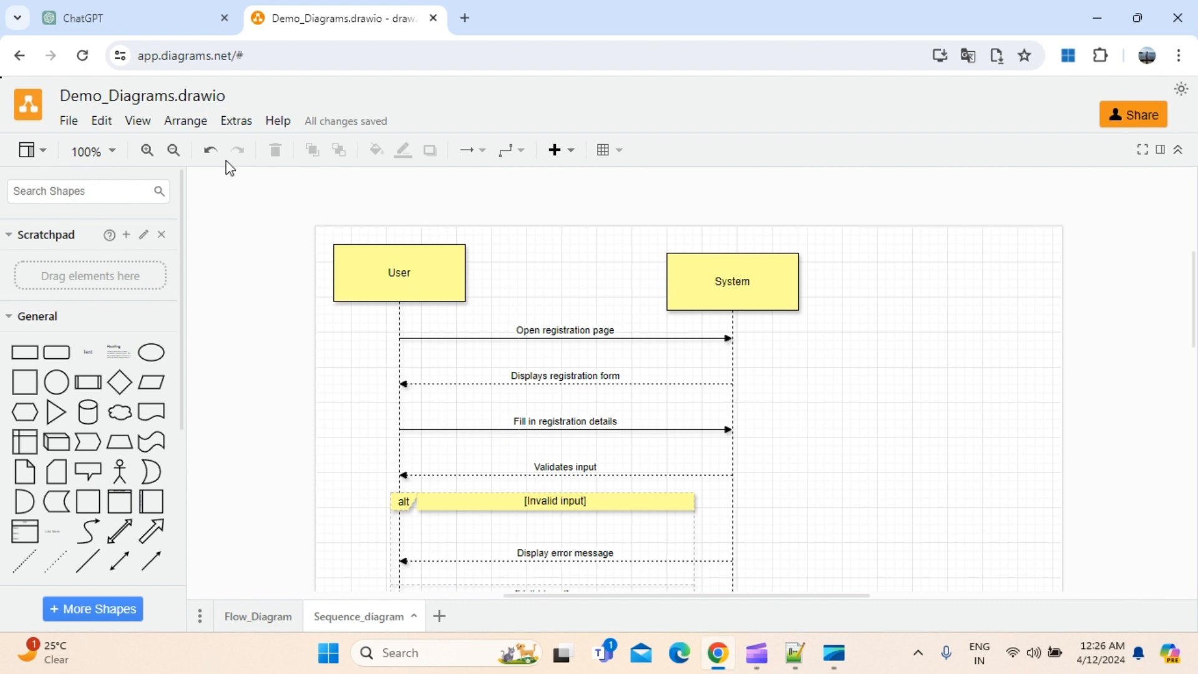
Step: Switch to ChatGPT, submit the copied class diagram prompt and copy the Mermaid code it returns
click(150, 17)
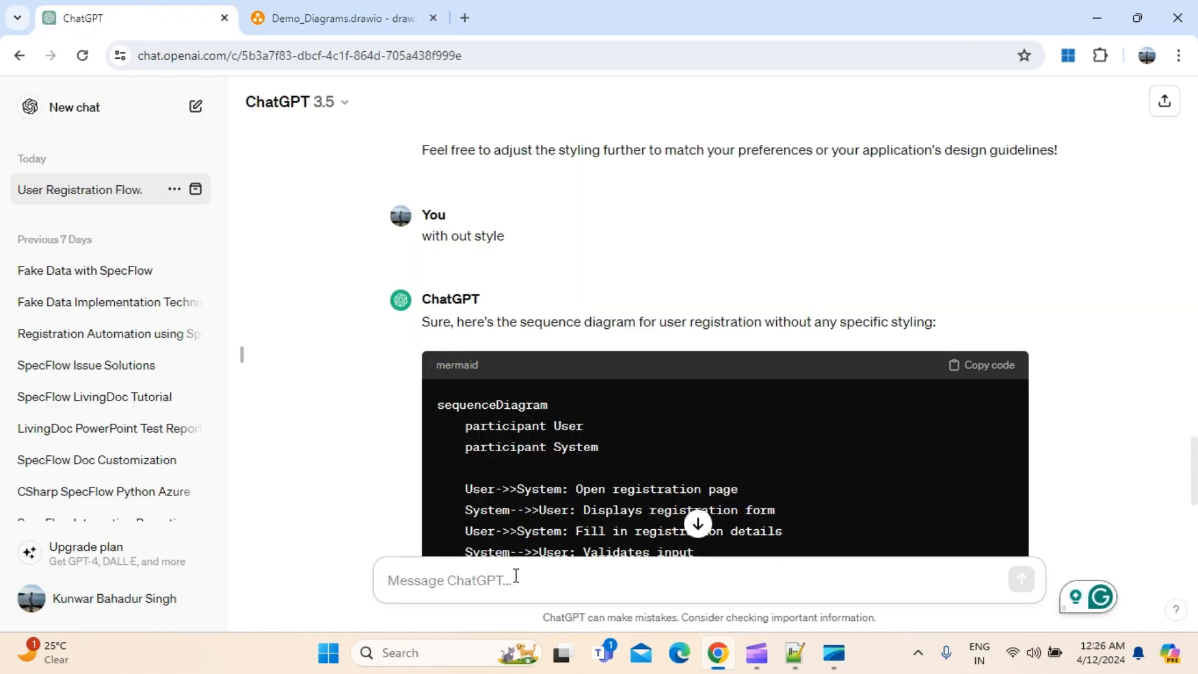
key(ctrl+v)
key(Return)
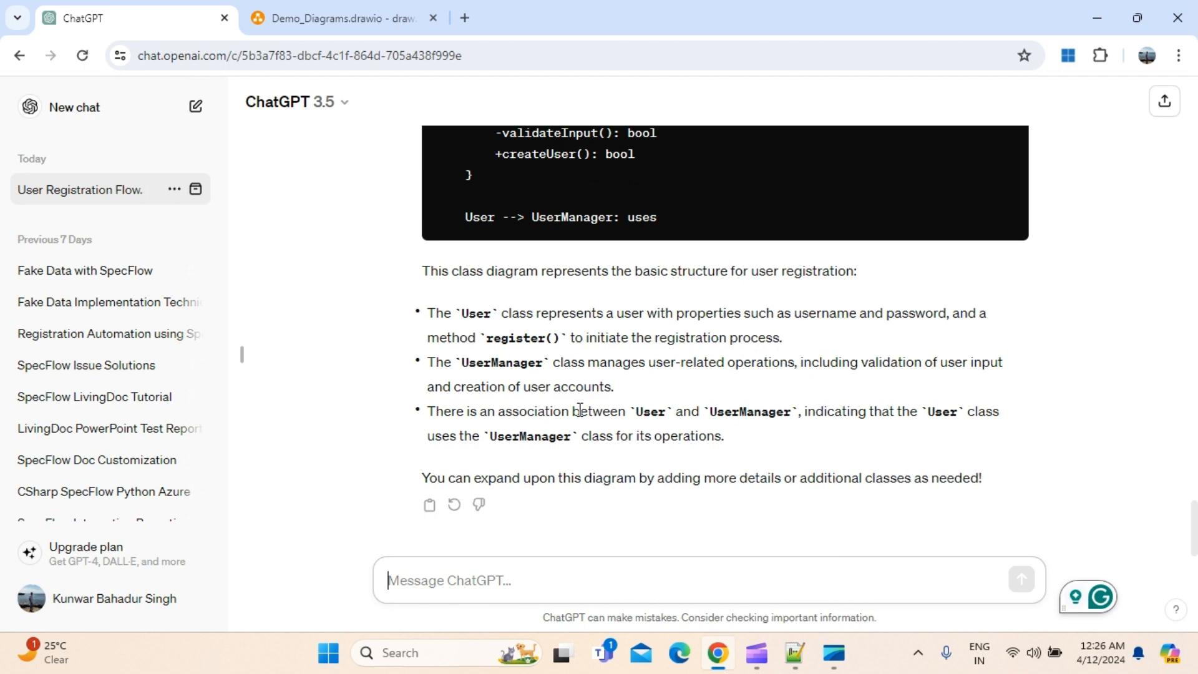
scroll(580, 410, up, 5)
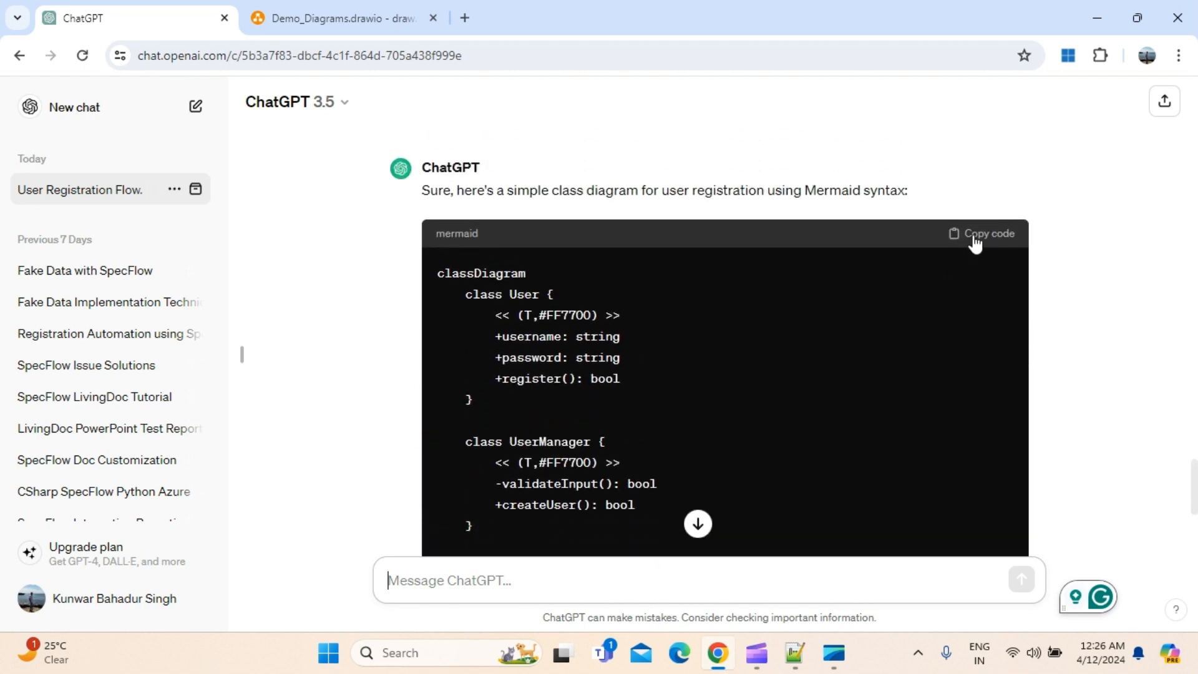
click(1006, 236)
Step: Return to draw.io, add a new page and rename it Class_diagram
click(346, 19)
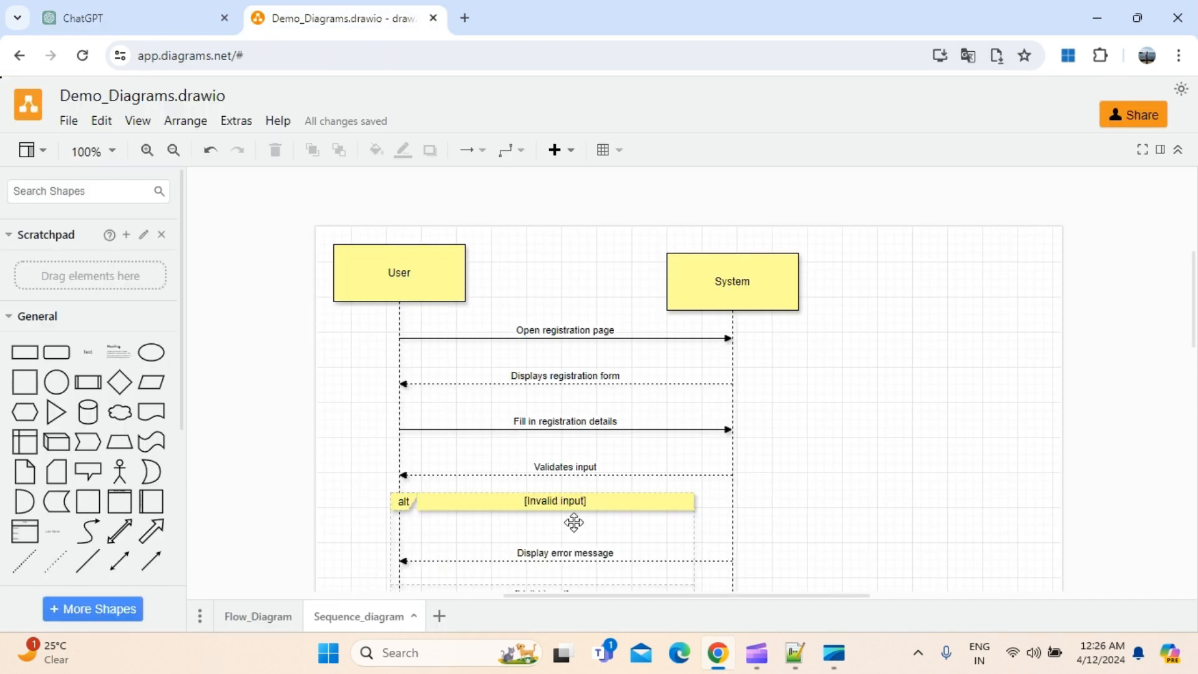
click(436, 616)
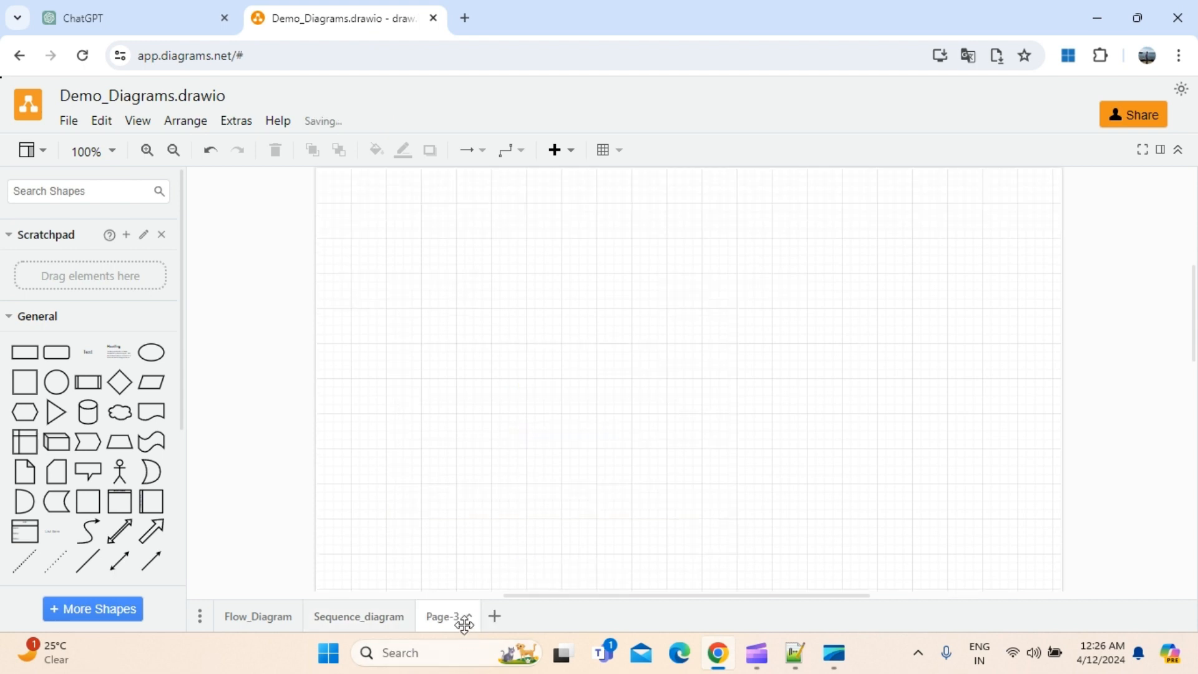
right_click(464, 624)
click(511, 615)
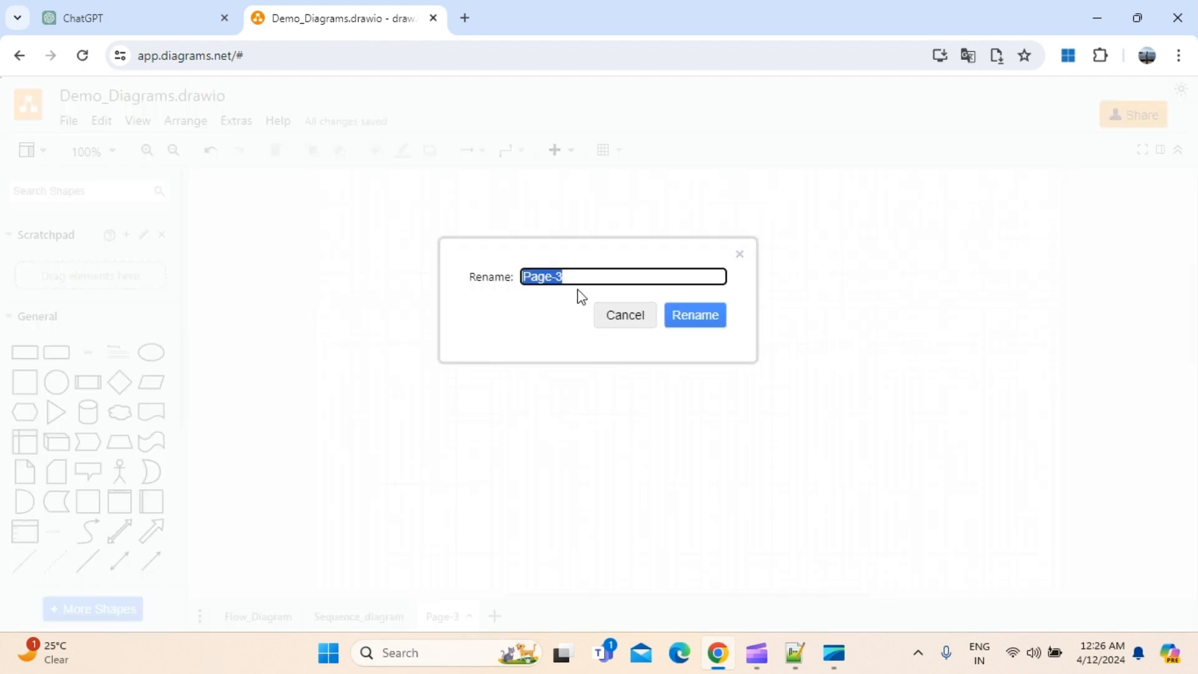
text(Class_diagram)
key(Return)
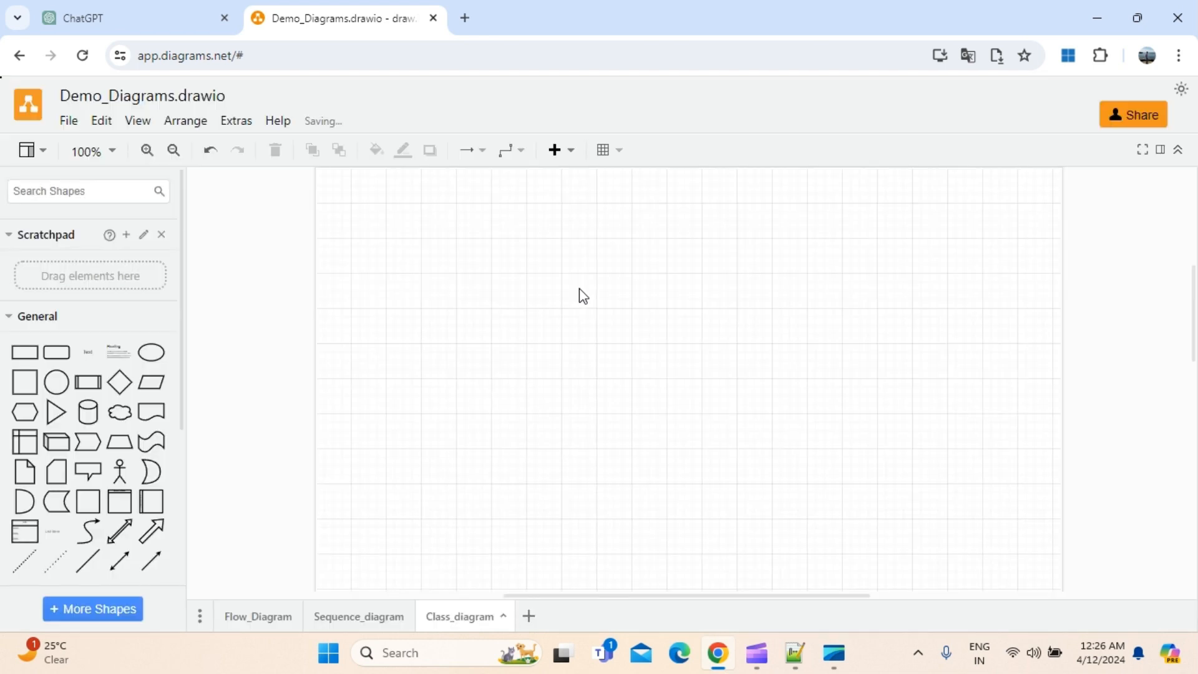
Step: Insert a Mermaid diagram on the Class_diagram page, replacing the sample code with the copied classDiagram code
click(568, 151)
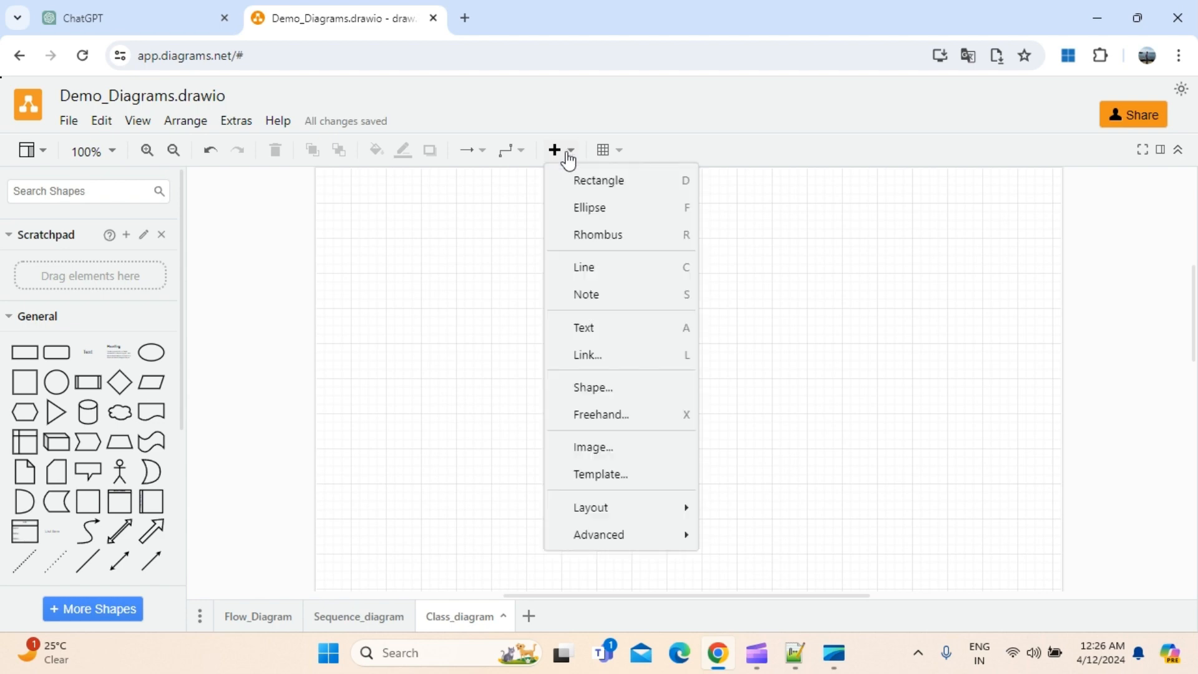
mouse_move(597, 536)
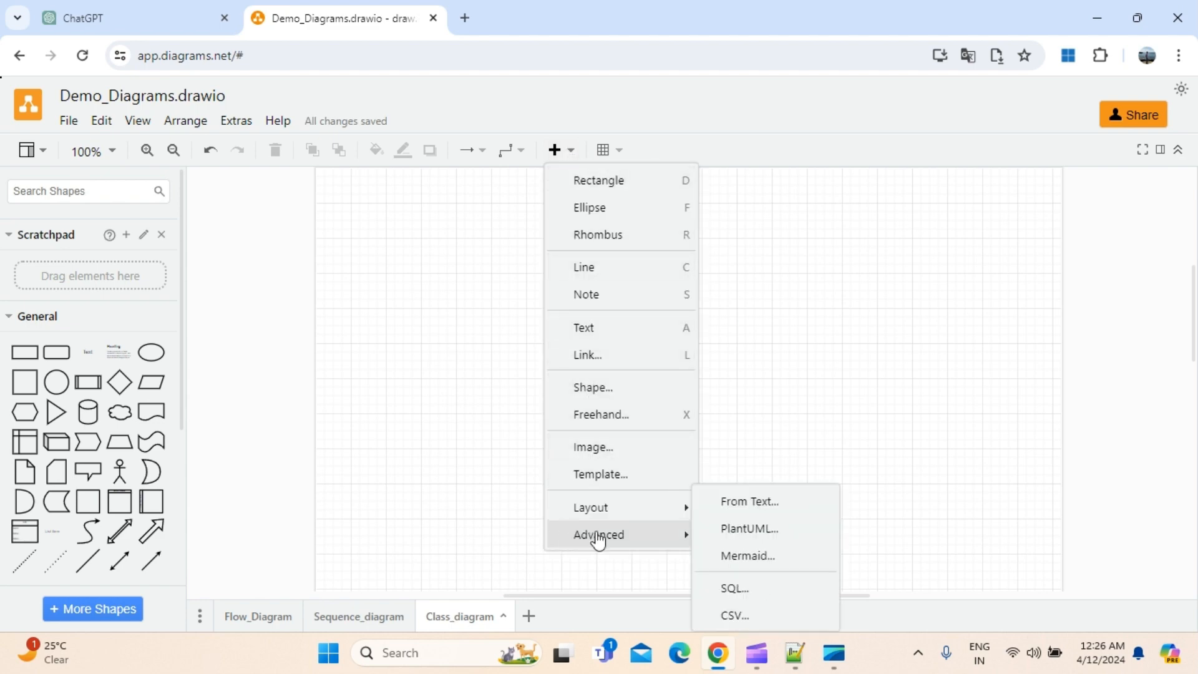
click(749, 559)
key(ctrl+a)
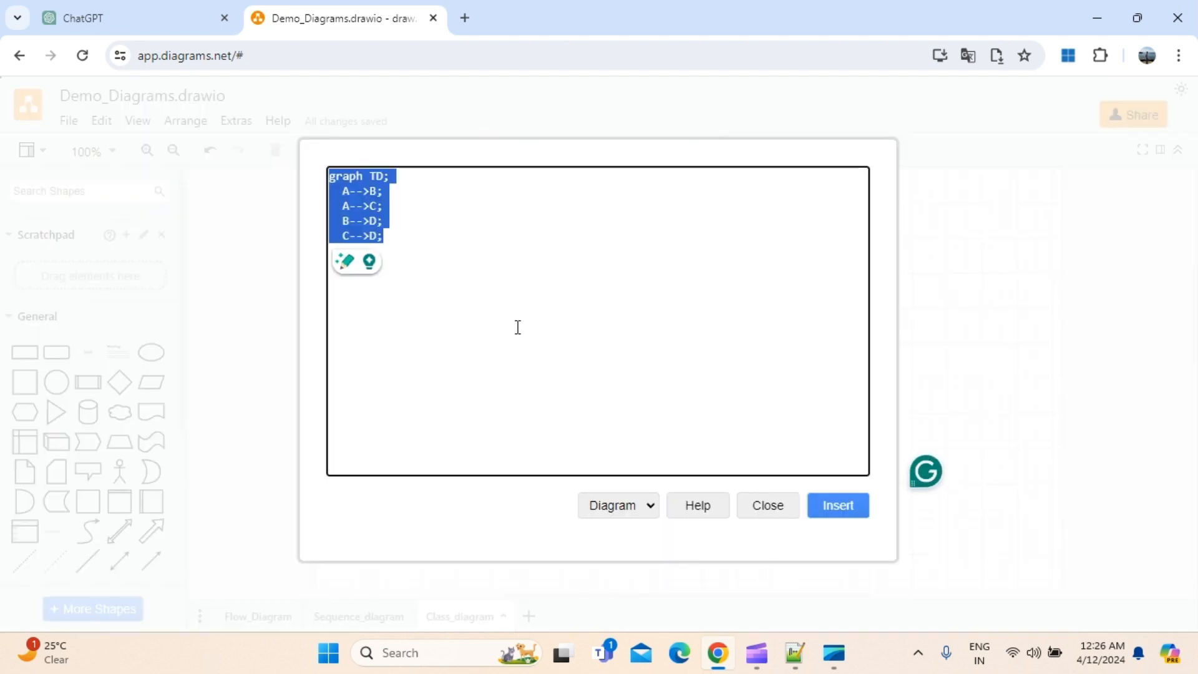
key(ctrl+v)
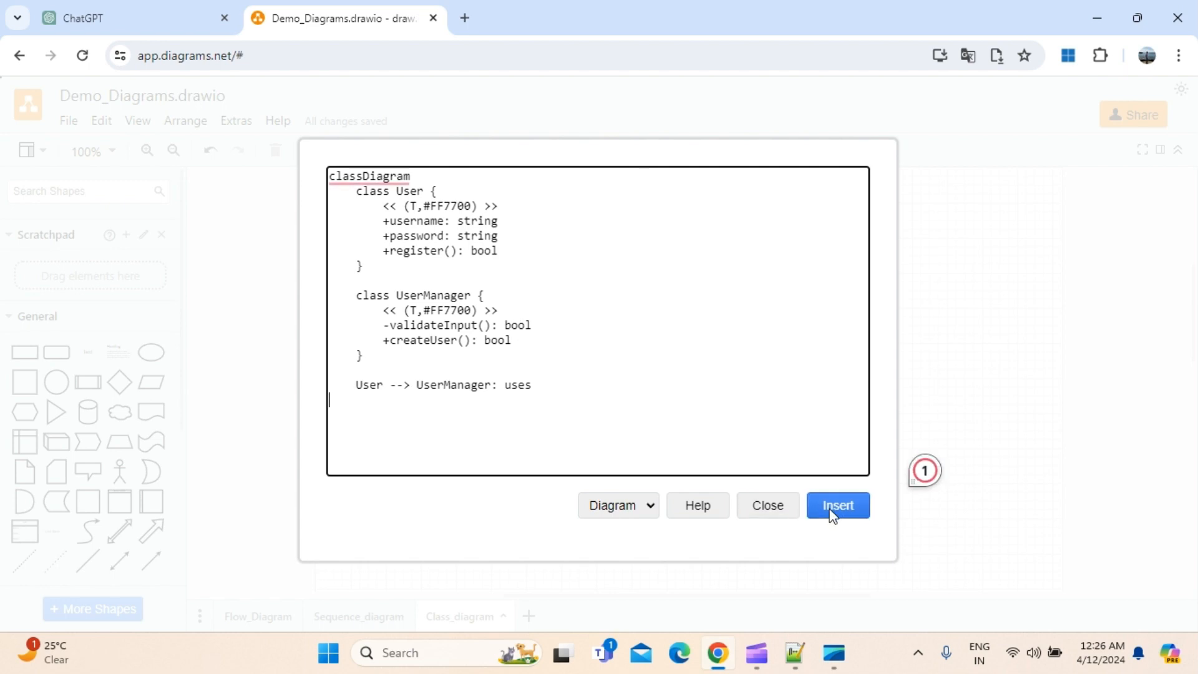
click(832, 510)
scroll(571, 427, up, 3)
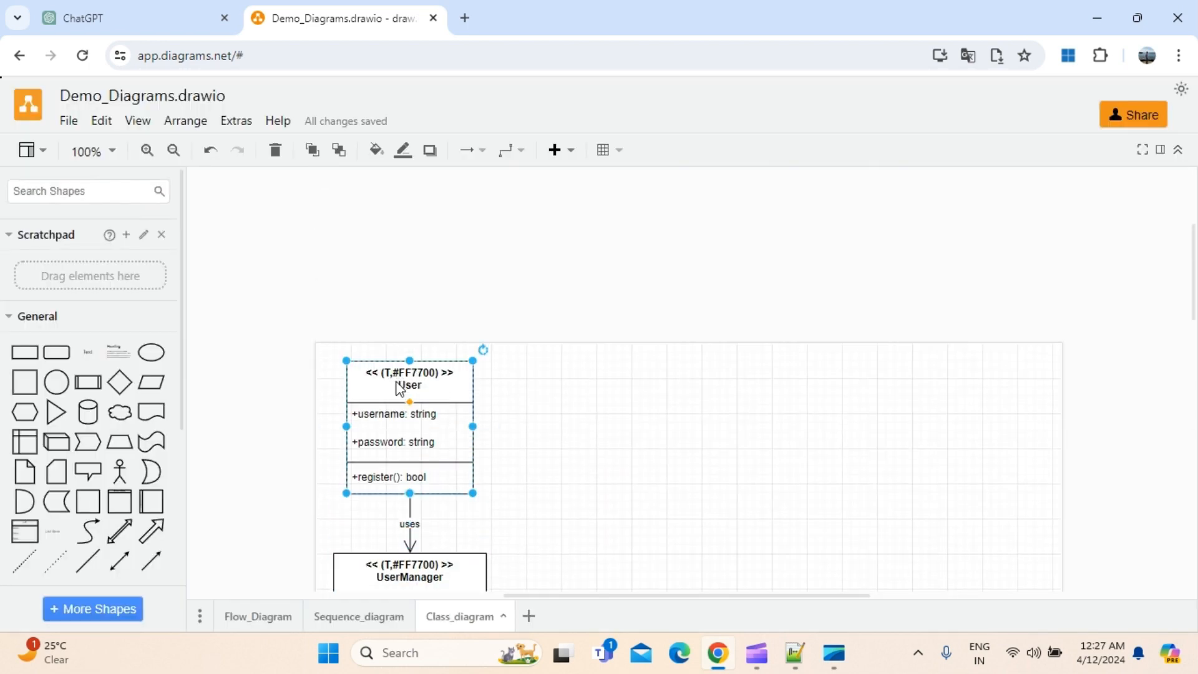
Step: Examine the header texts and members of the User and UserManager class boxes without editing them
double_click(400, 389)
scroll(543, 406, down, 4)
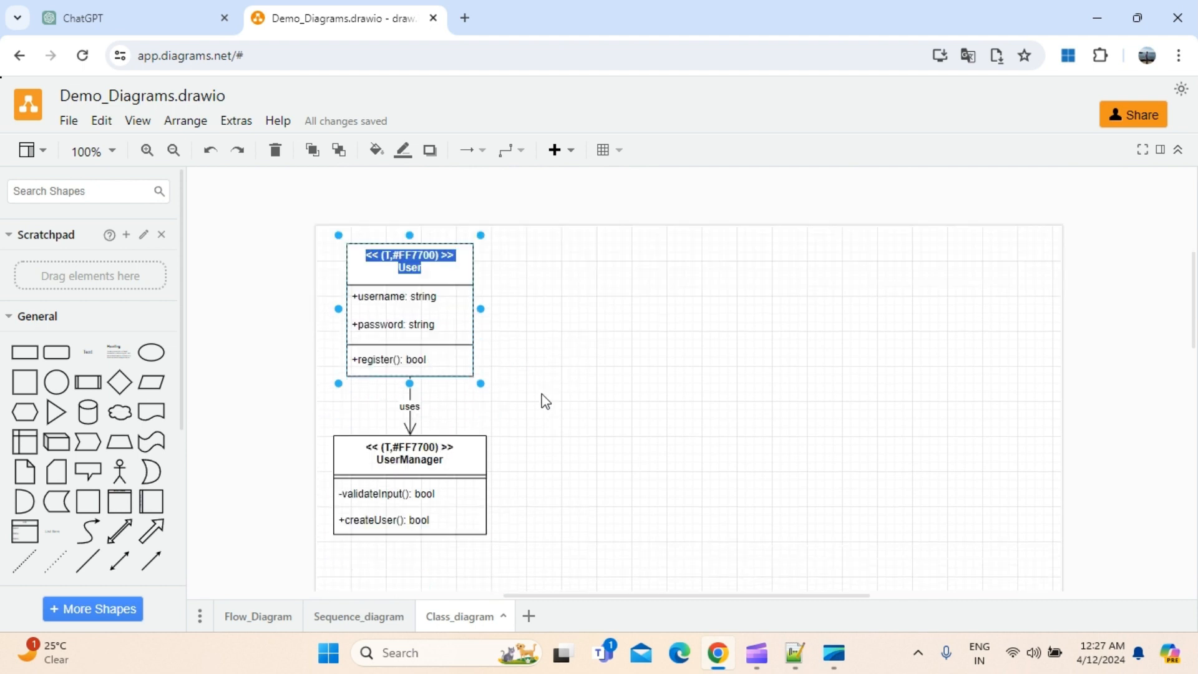
click(356, 316)
double_click(407, 302)
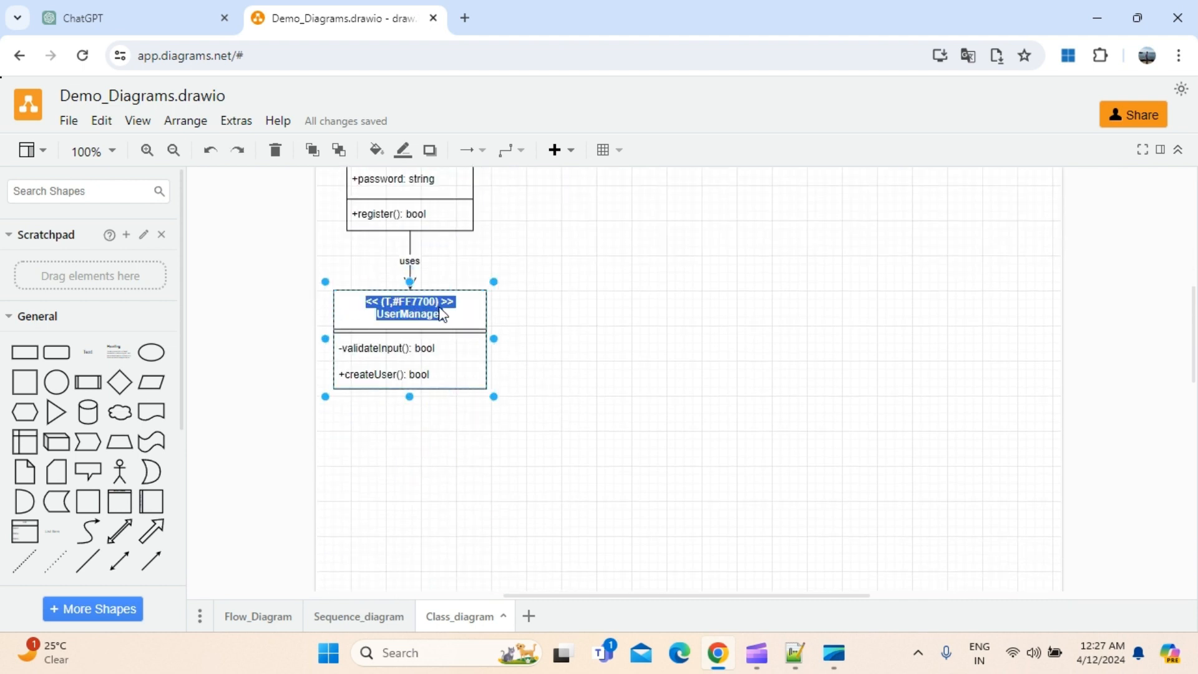
scroll(536, 390, up, 1)
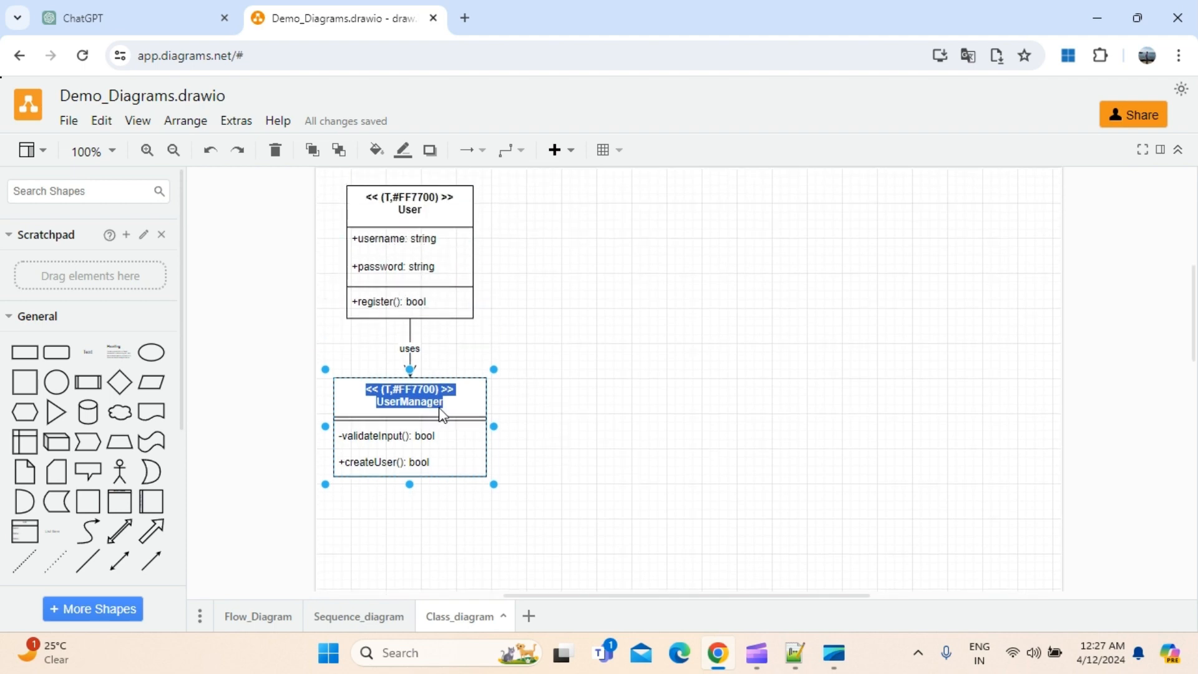
scroll(423, 351, up, 2)
scroll(564, 448, down, 2)
scroll(563, 448, up, 2)
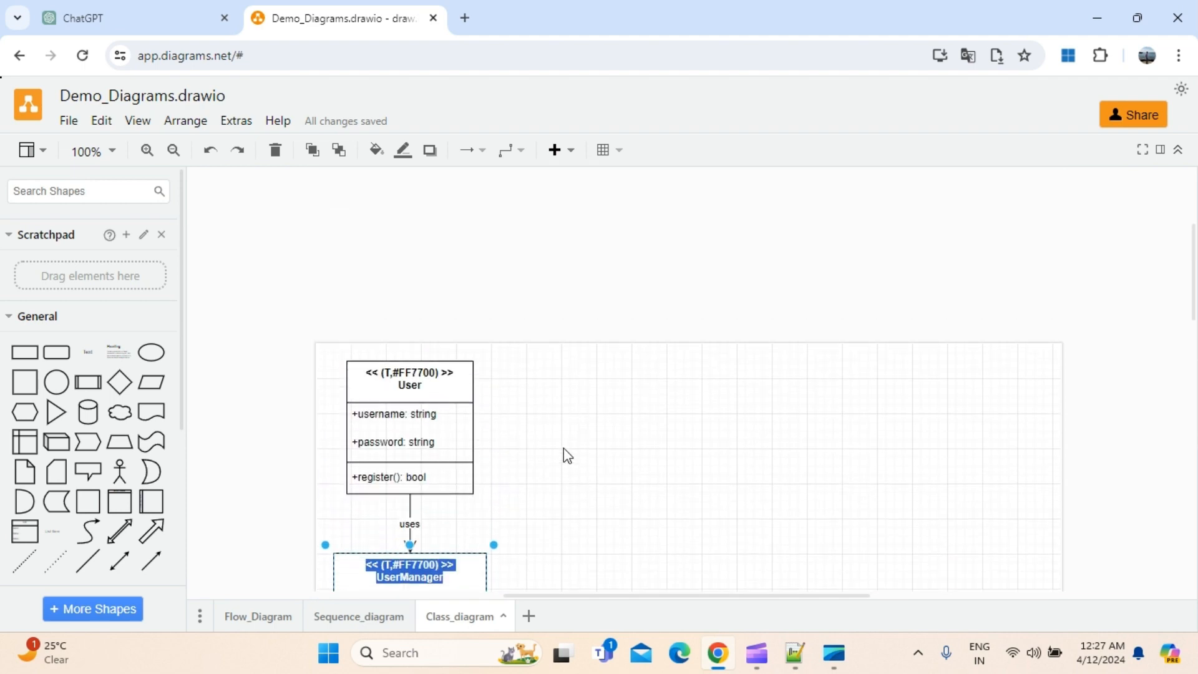
click(516, 401)
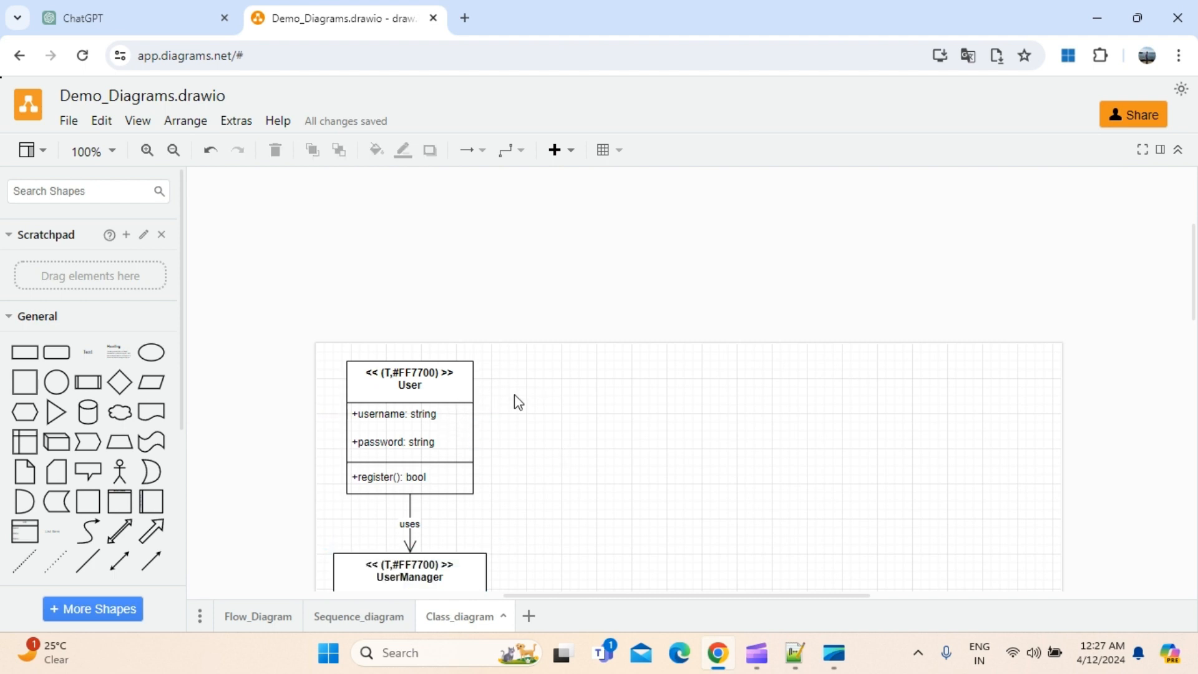
Step: Apply a shadow and the grey fill colour B3B3B3 to all elements of the class diagram
click(457, 382)
key(ctrl+a)
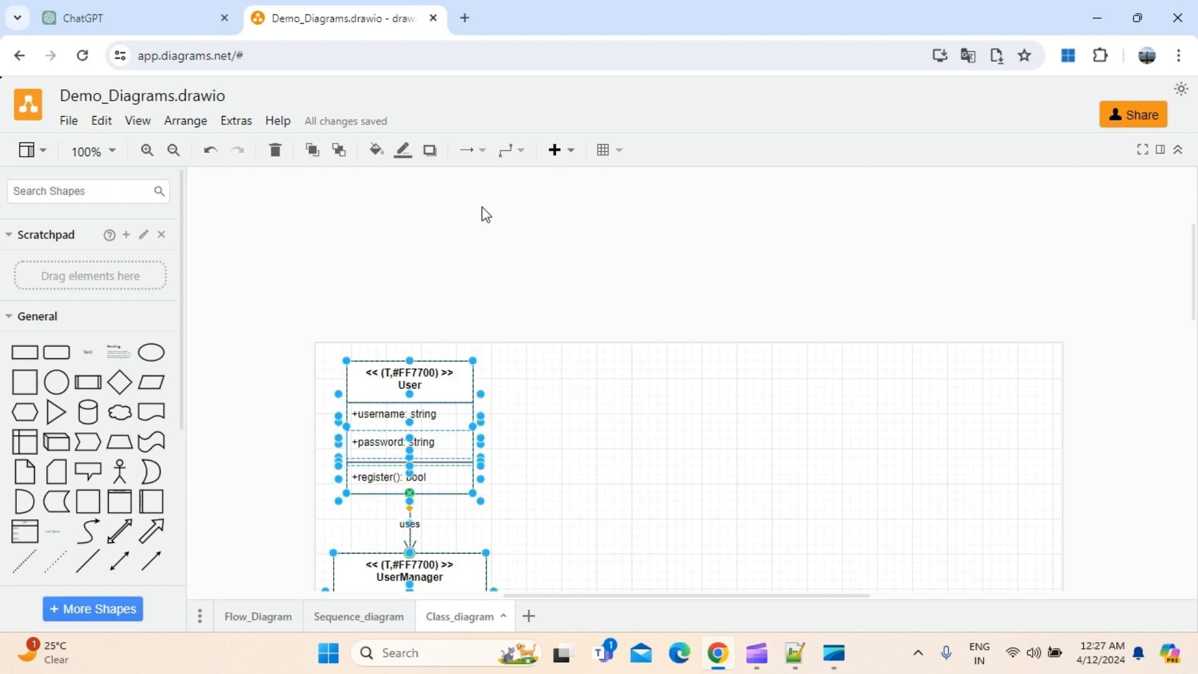
click(430, 151)
click(376, 150)
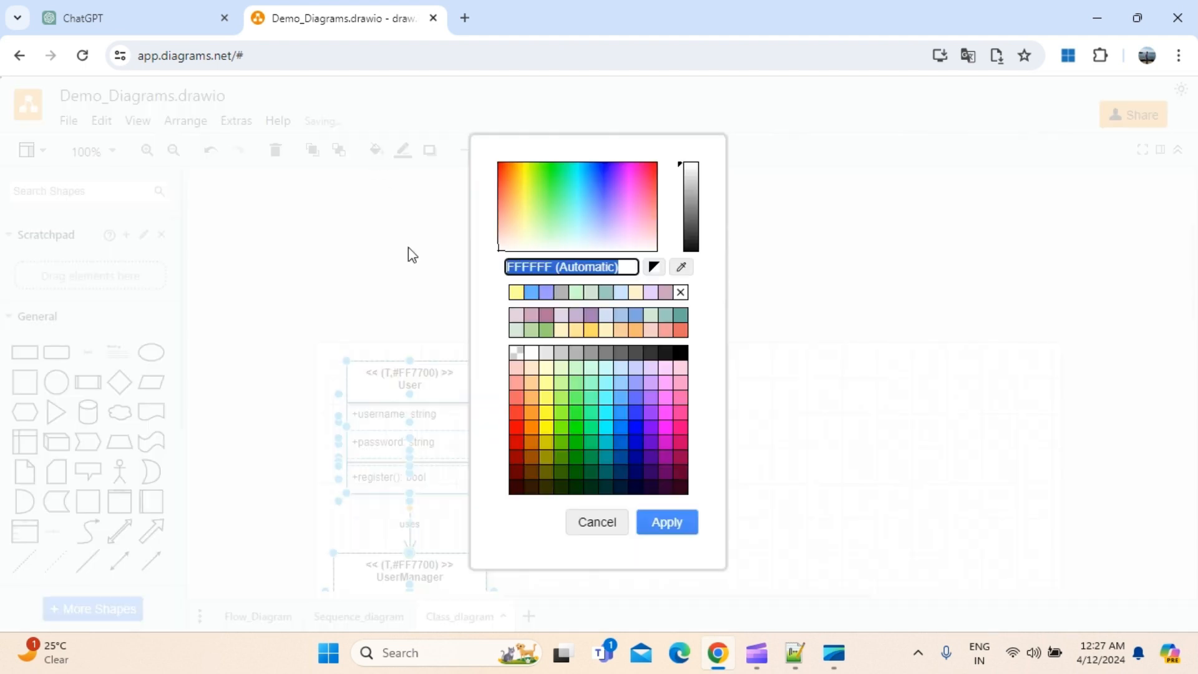
click(574, 354)
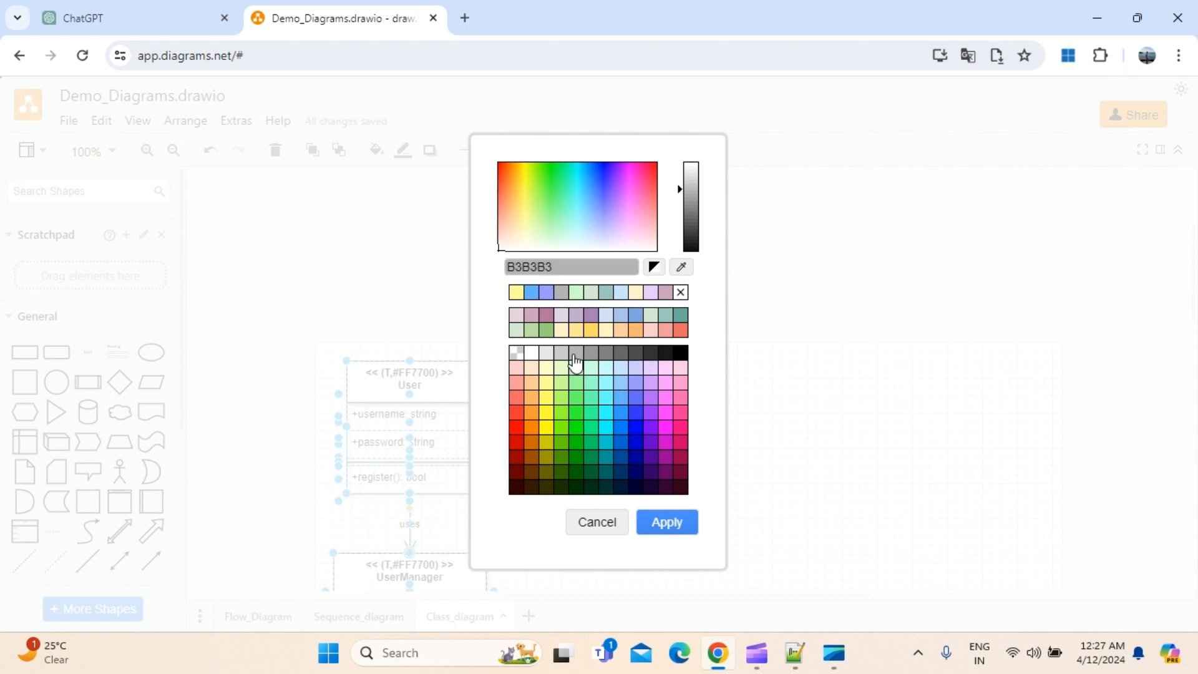
click(668, 531)
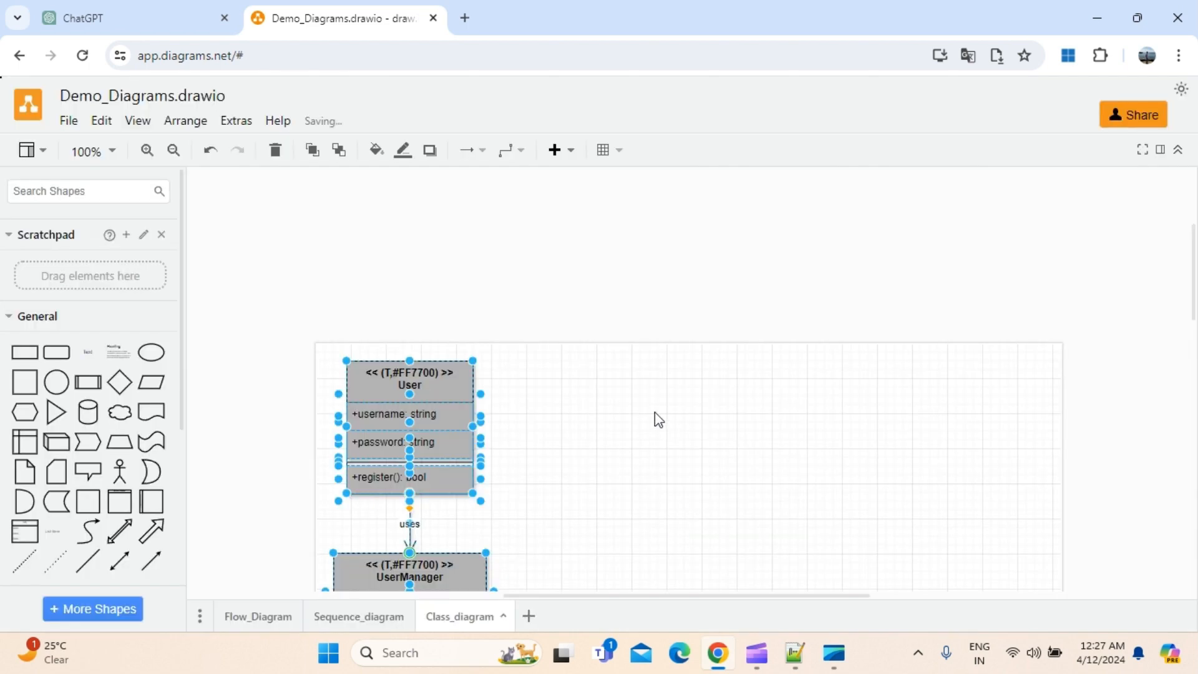
scroll(654, 410, down, 4)
click(520, 357)
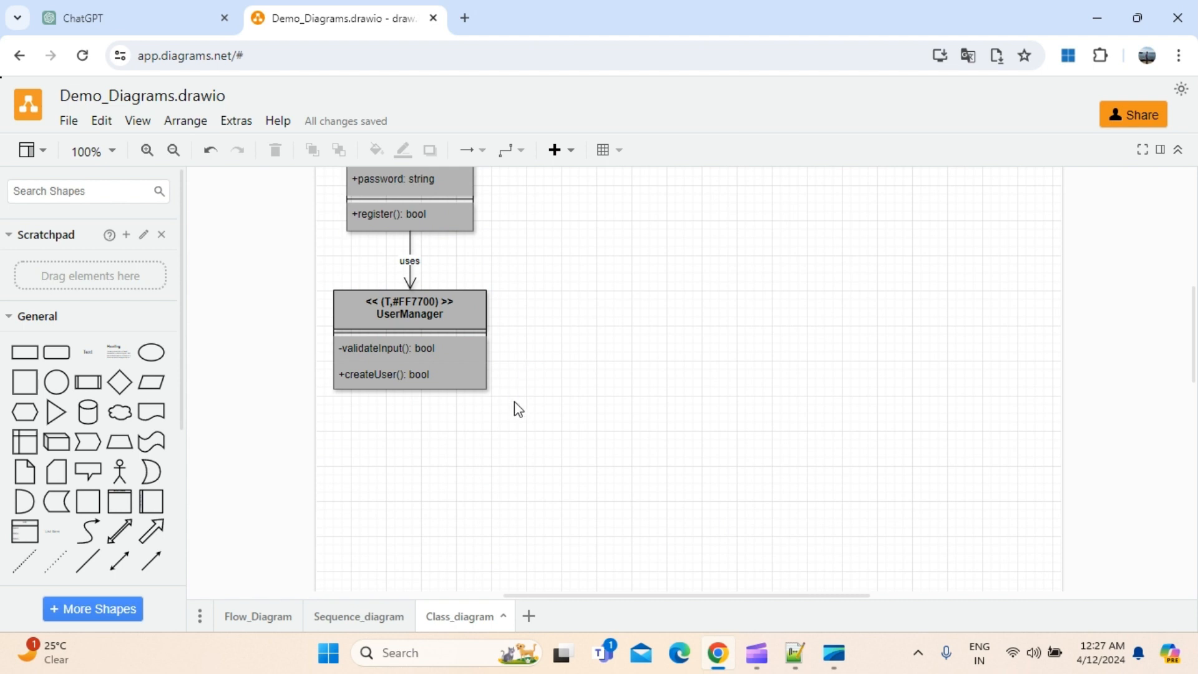
scroll(515, 404, up, 2)
scroll(601, 343, up, 3)
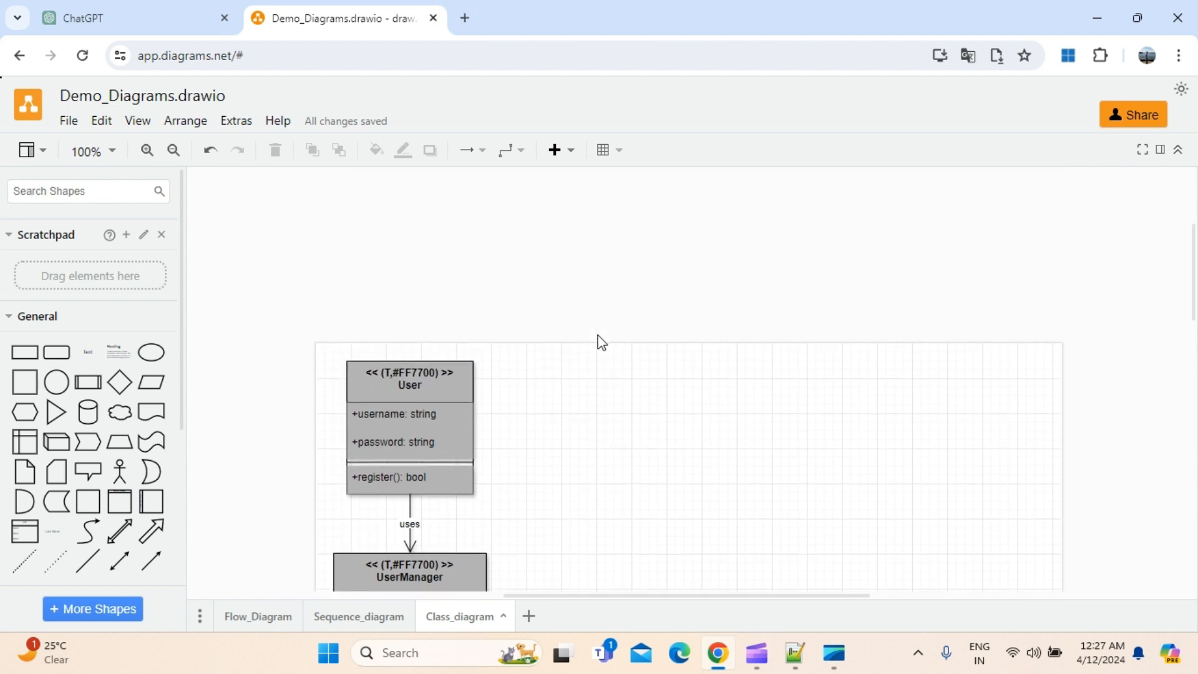
scroll(546, 431, down, 3)
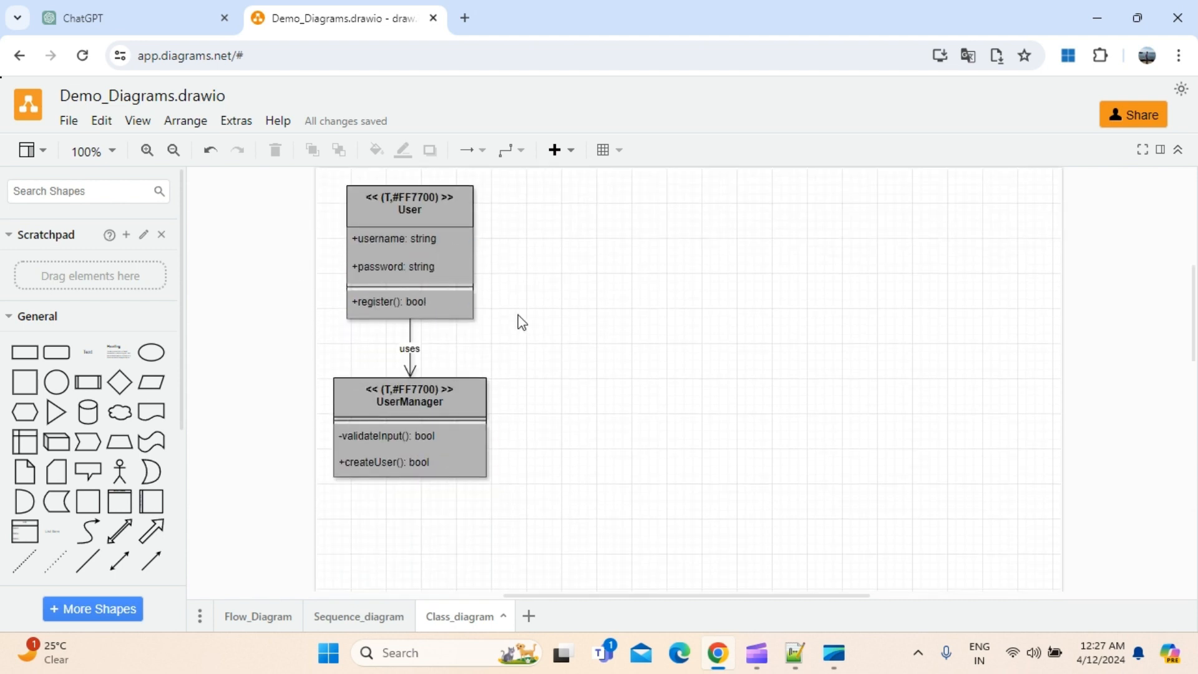
scroll(517, 365, up, 2)
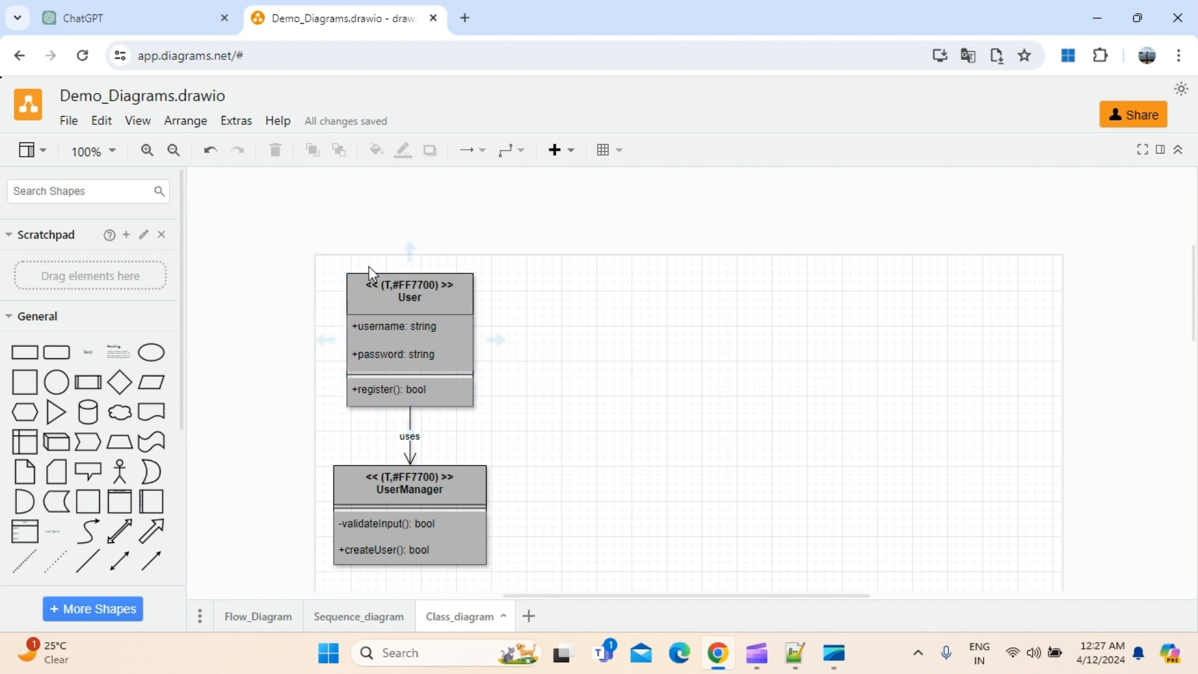
Step: Switch to Notepad++ and copy the line "Give me Solution digram for a e commerce website using Mermaid syntax"
click(800, 661)
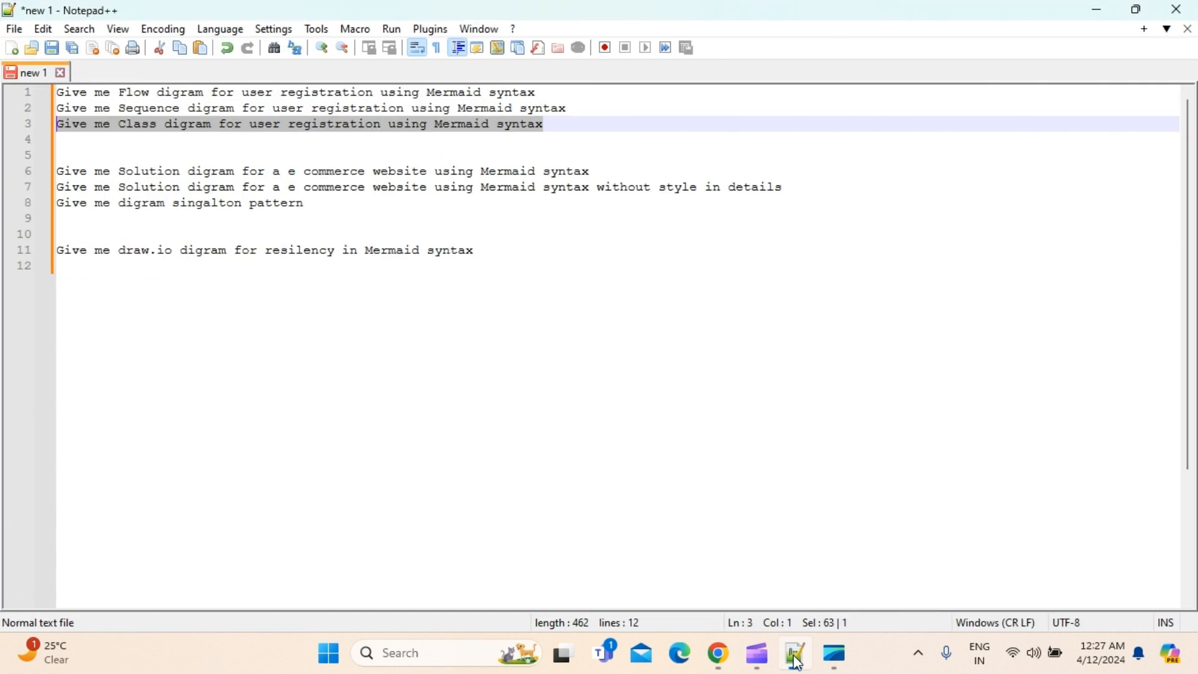
click(352, 240)
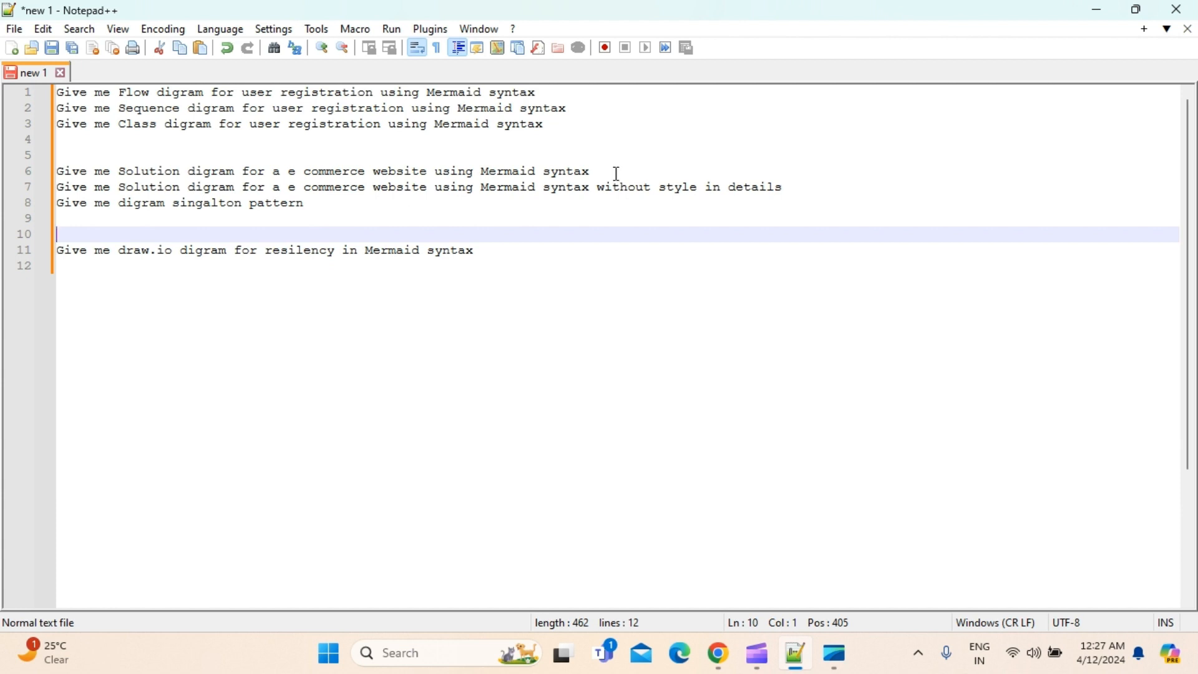
drag(617, 174, 45, 167)
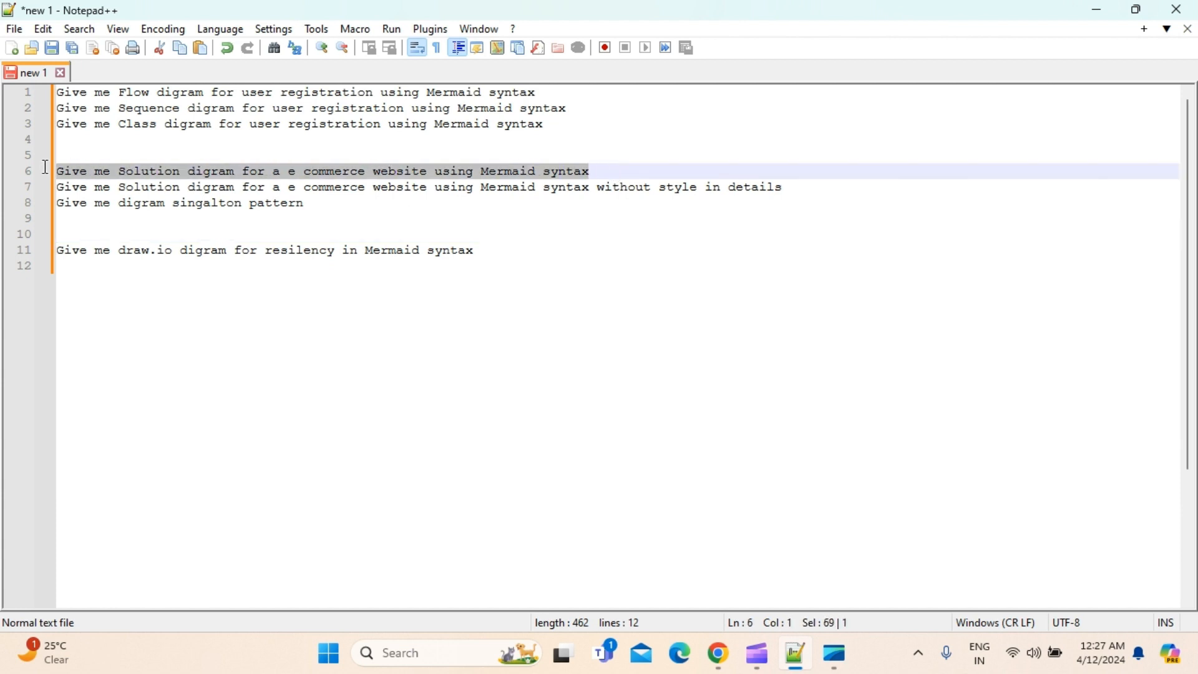
right_click(221, 181)
click(259, 201)
Step: Return to draw.io, add a new page and rename it Solution Digram
click(1098, 11)
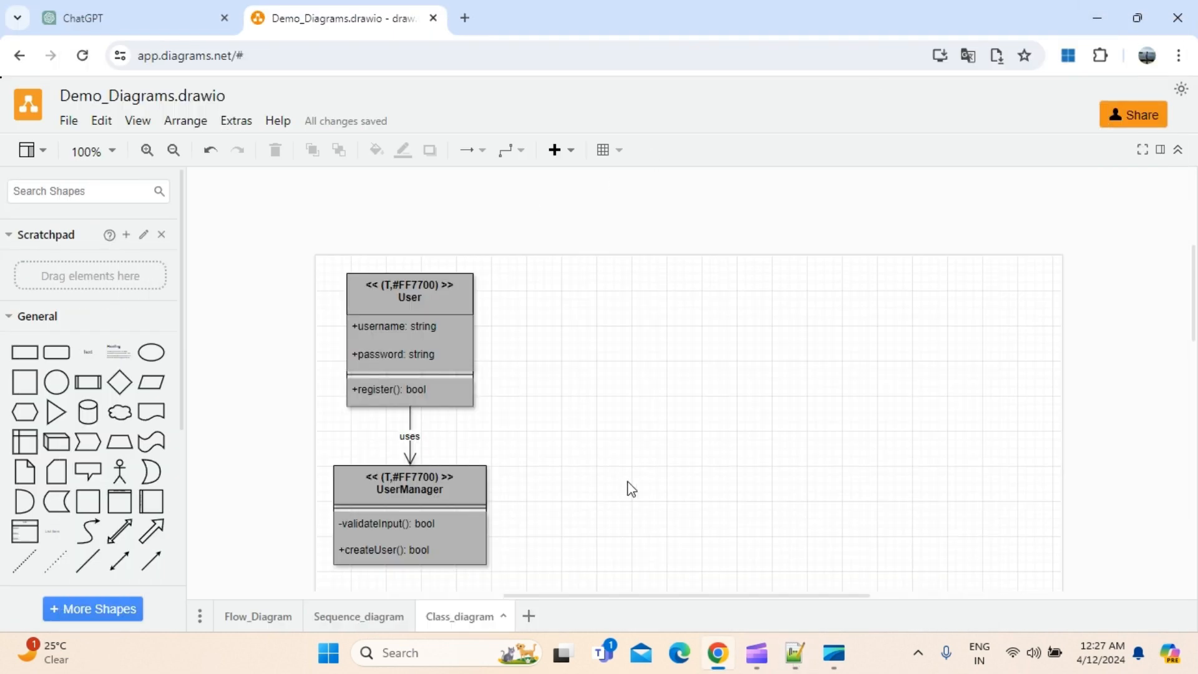
click(530, 619)
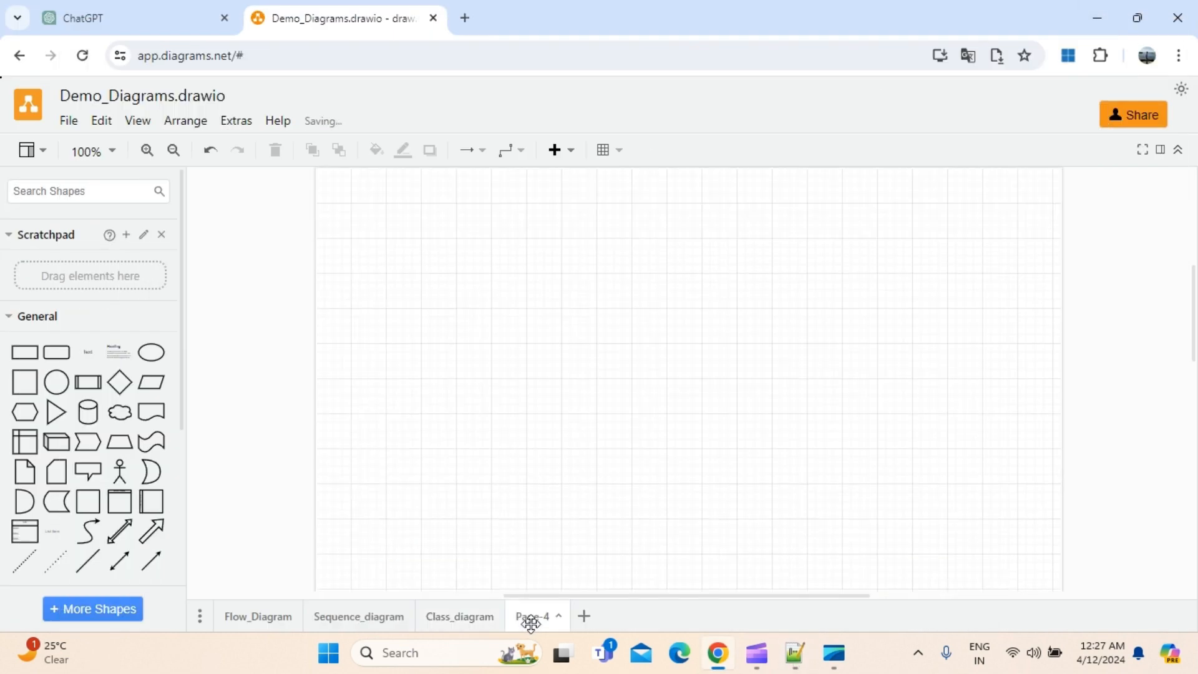
right_click(533, 621)
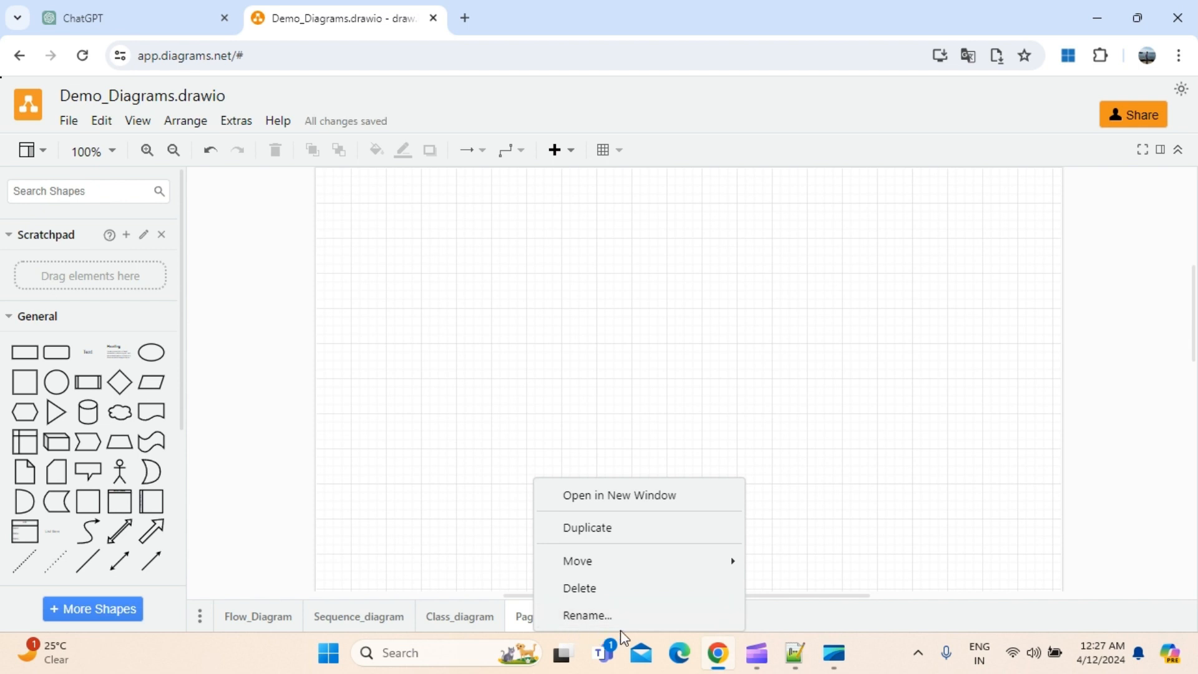
click(602, 621)
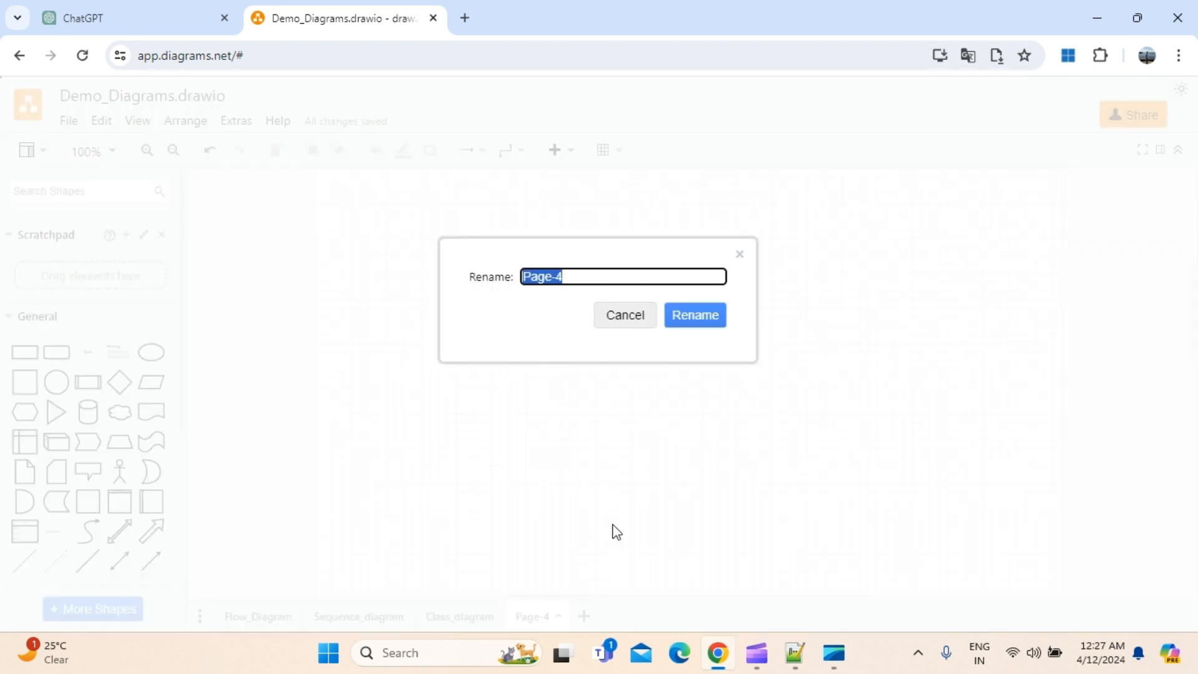
text(Solution Digram)
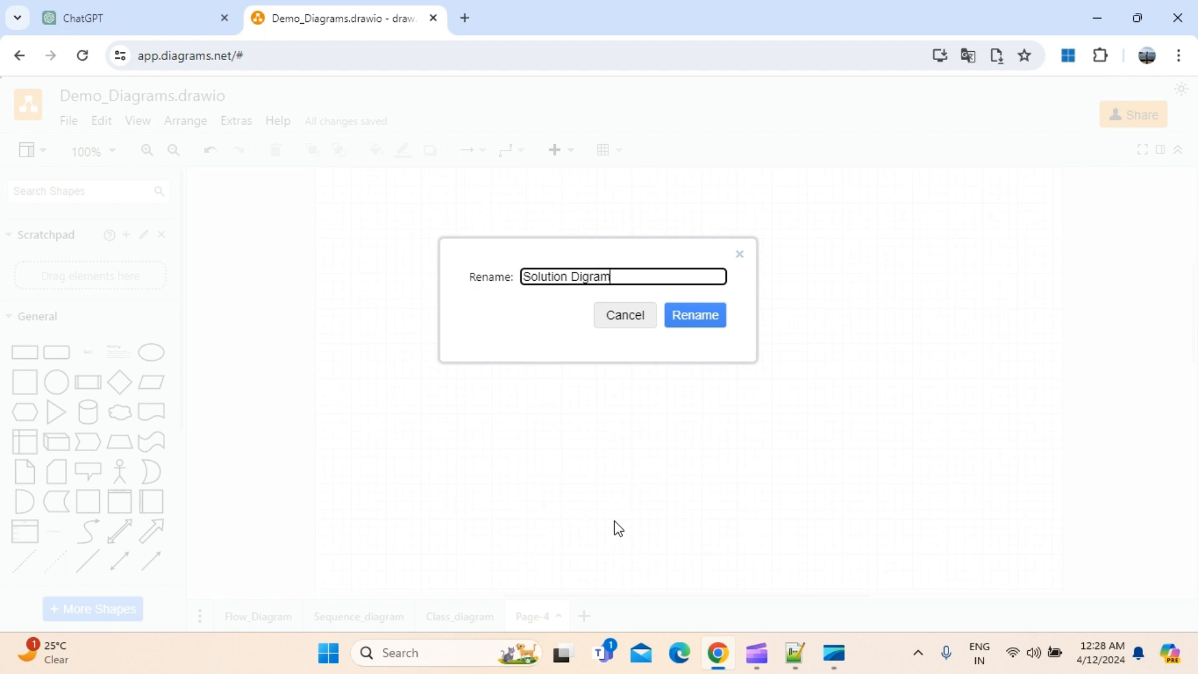
key(Return)
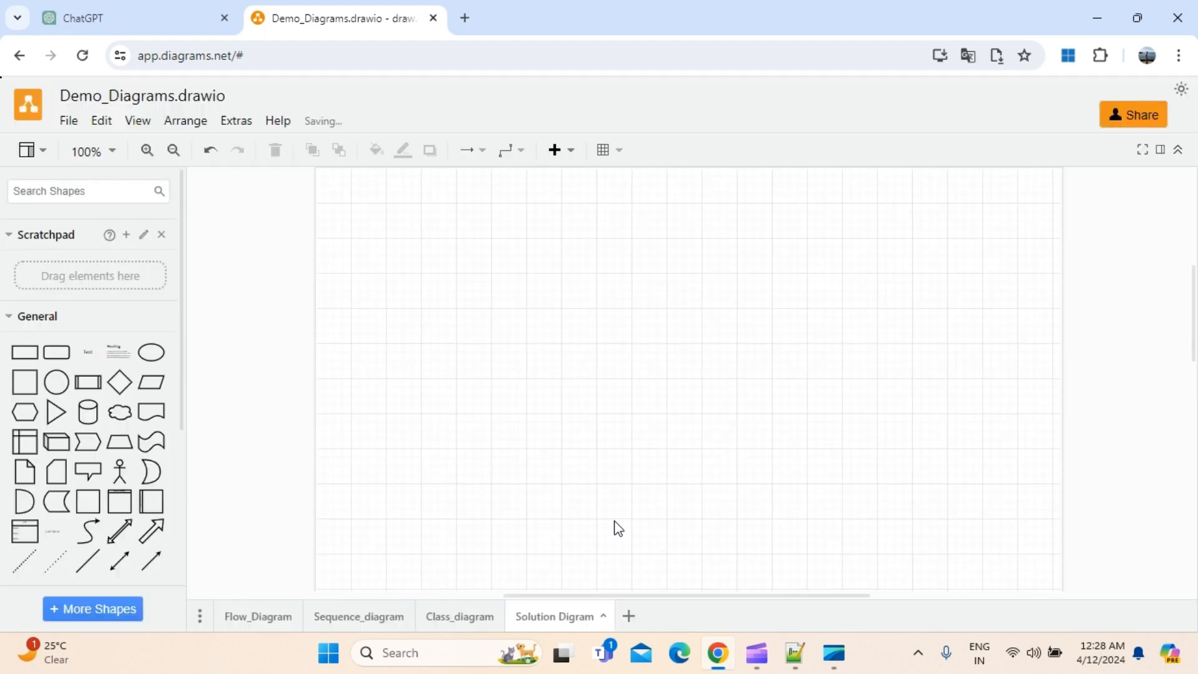
Step: Switch to ChatGPT and paste the copied e-commerce solution diagram prompt into the message
click(141, 20)
scroll(537, 553, down, 2)
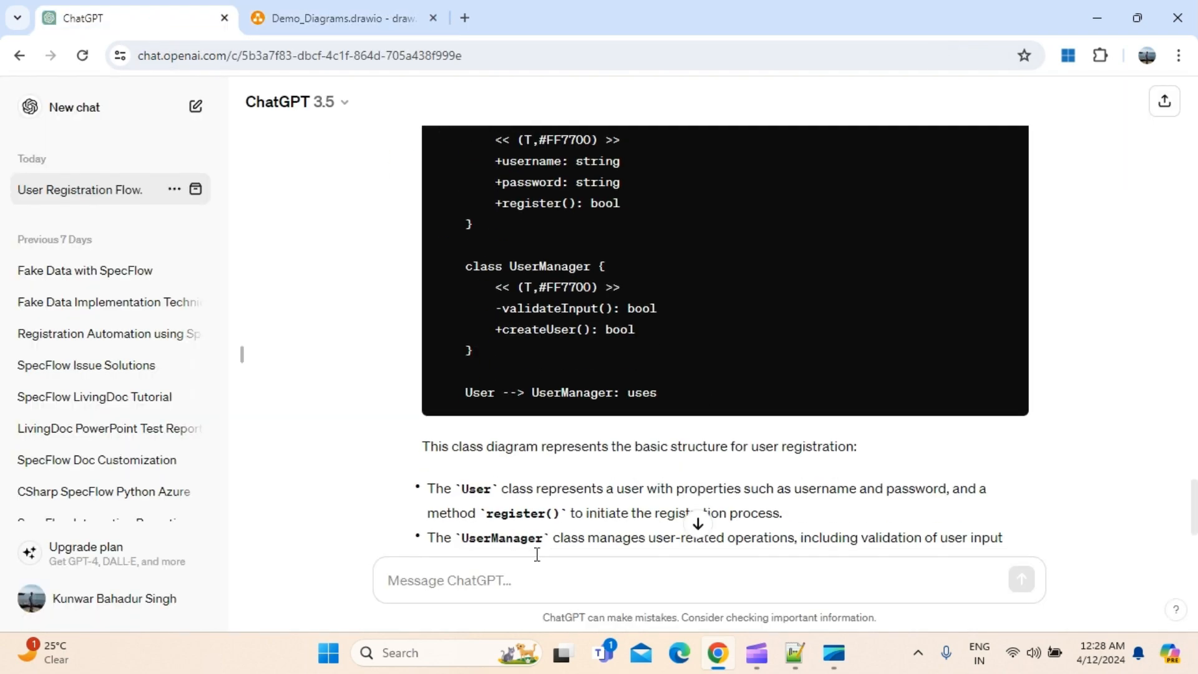
click(449, 565)
key(ctrl+v)
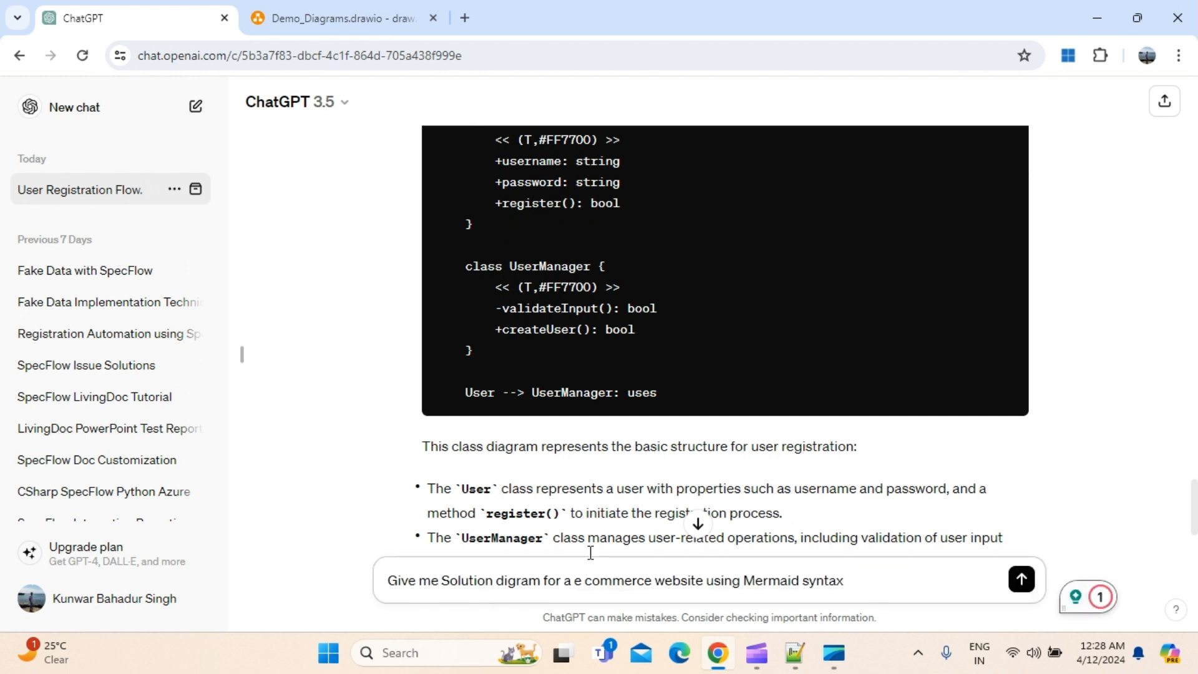
Step: Correct the prompt to "Give me Solution diagram for a e-commerce website using Mermaid syntax" and send it
click(588, 589)
key(BackSpace)
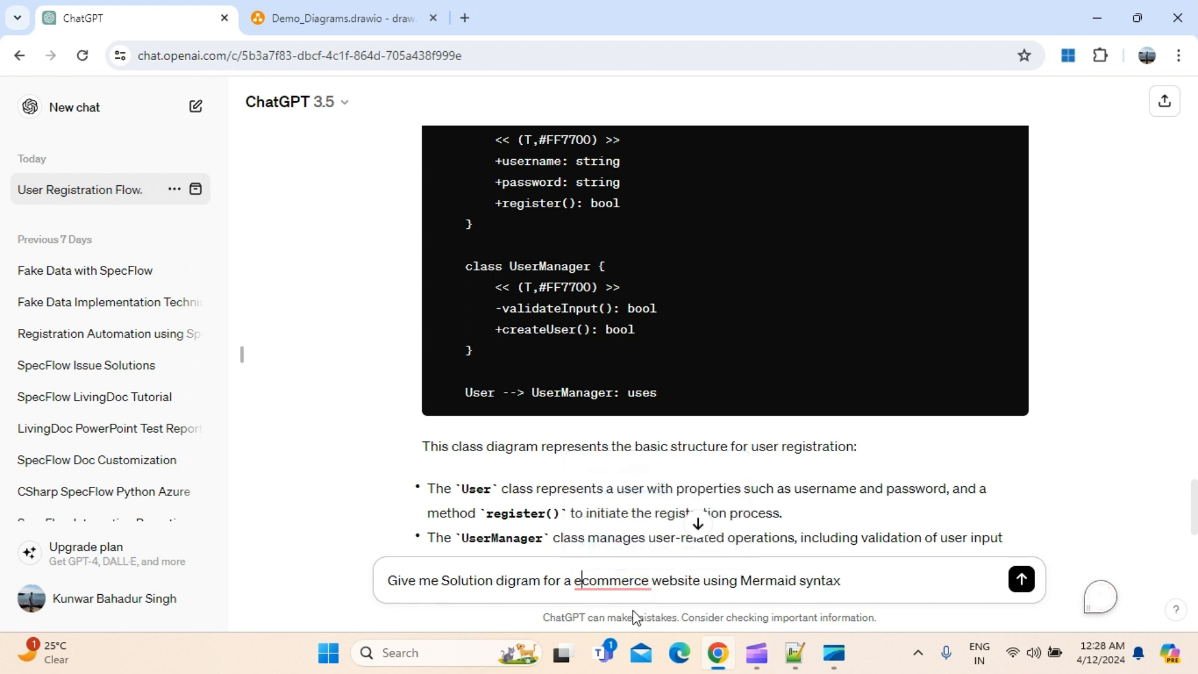
text(-)
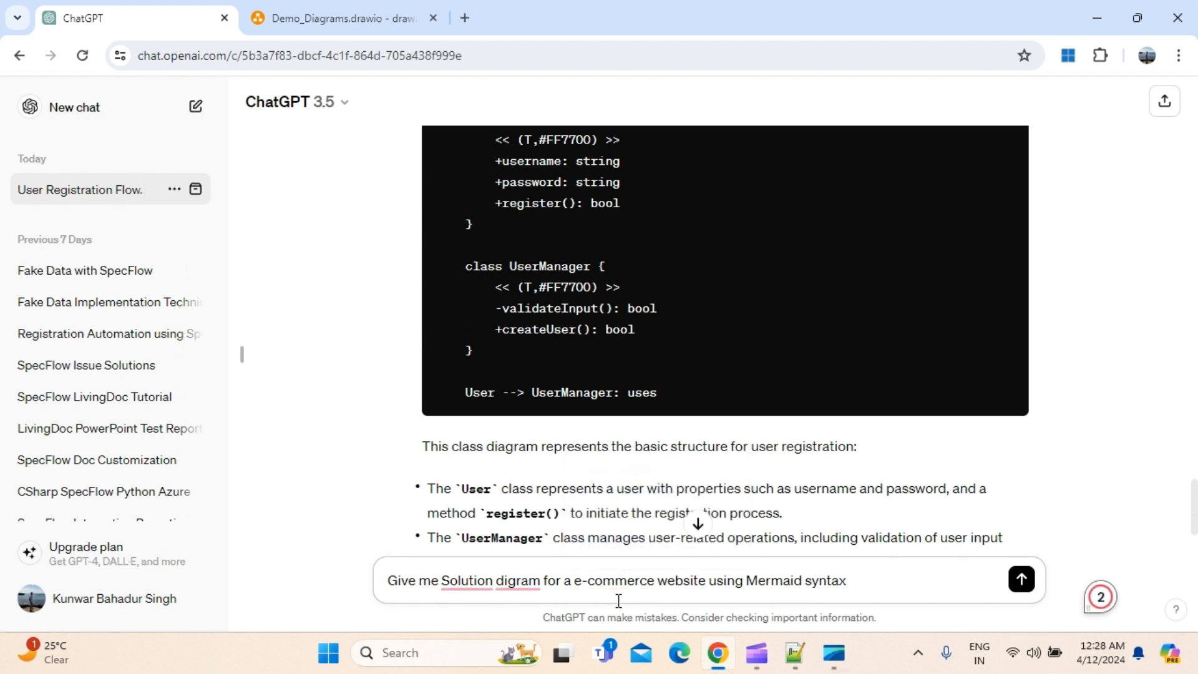
click(511, 587)
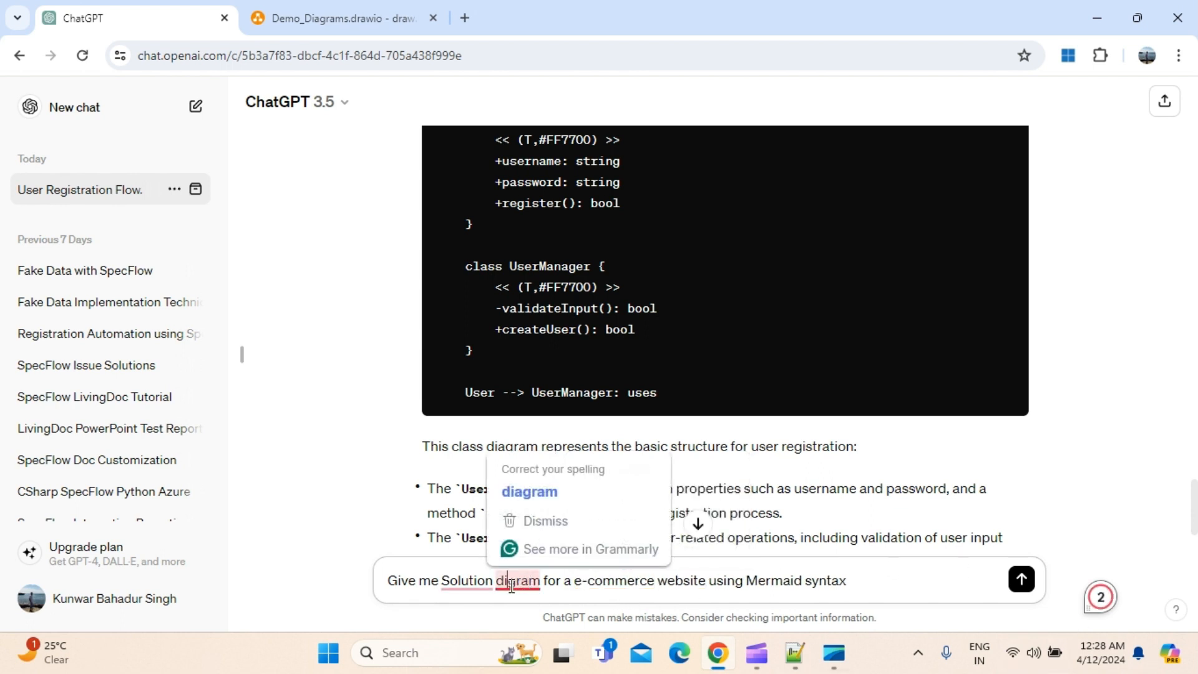
text(a)
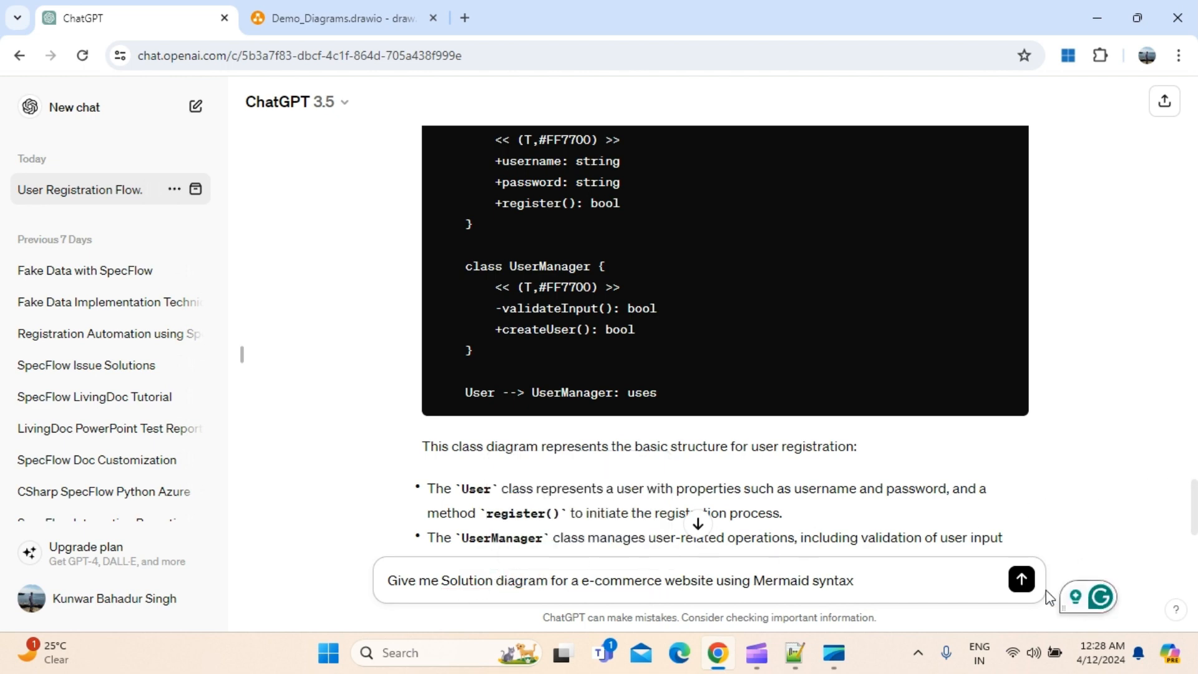
click(1022, 579)
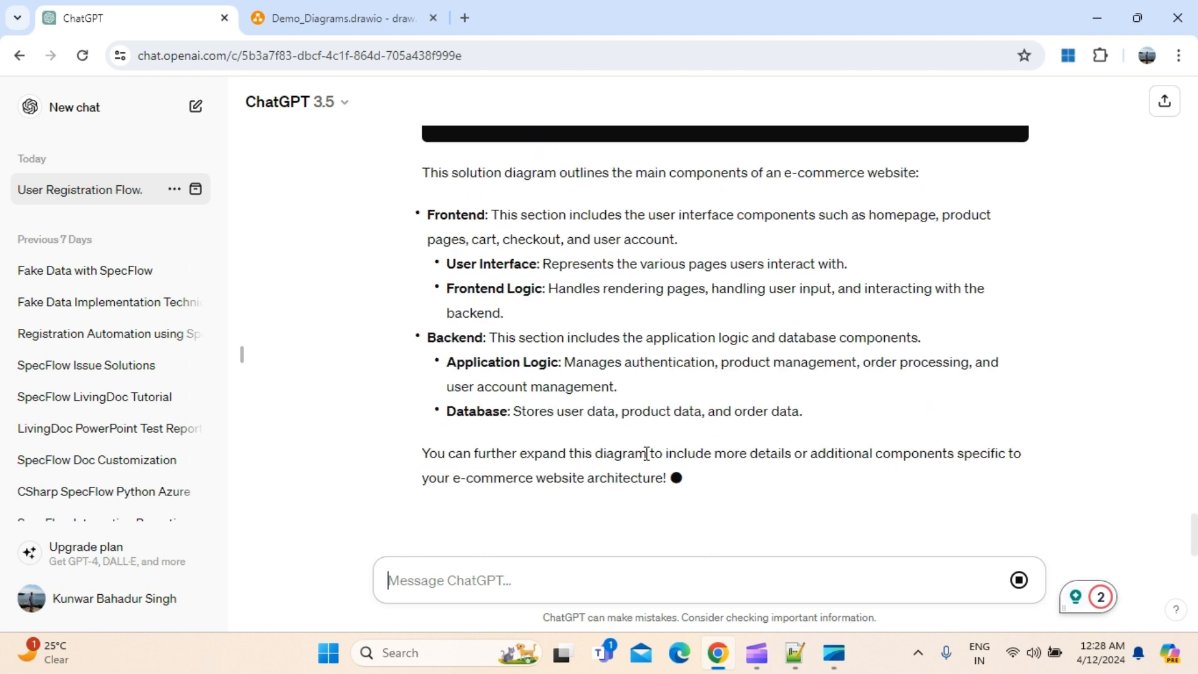
Step: Copy the generated flowchart TB code of the e-commerce website from the ChatGPT answer
scroll(751, 468, up, 10)
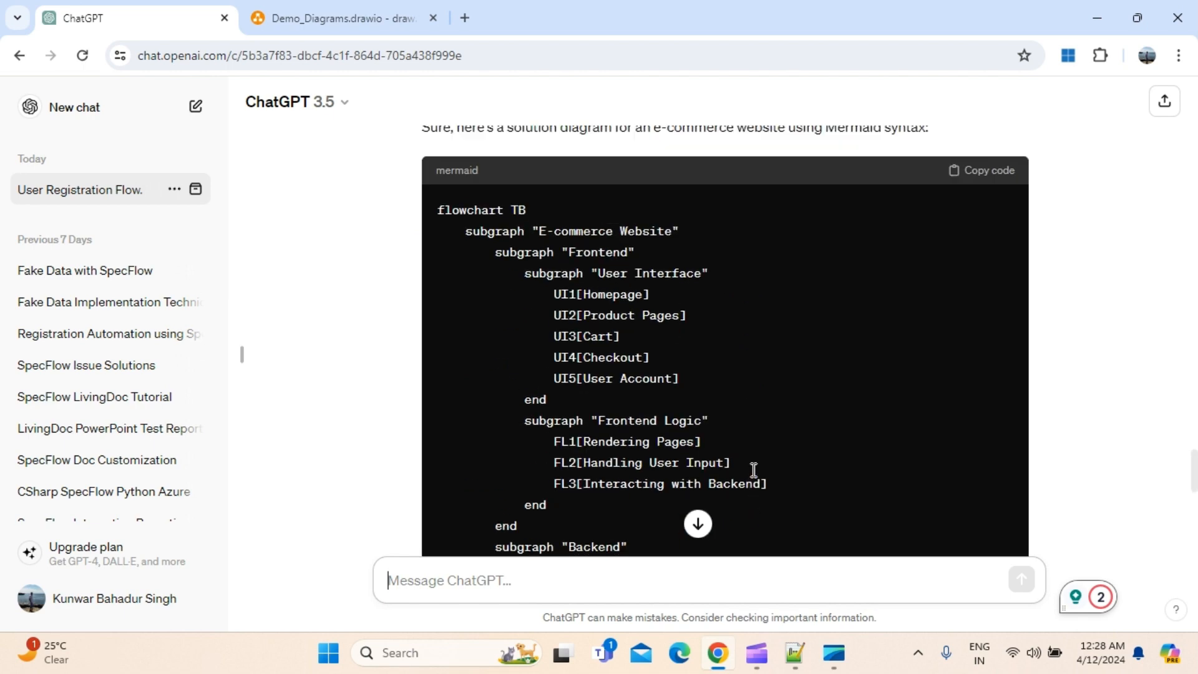
scroll(753, 469, up, 3)
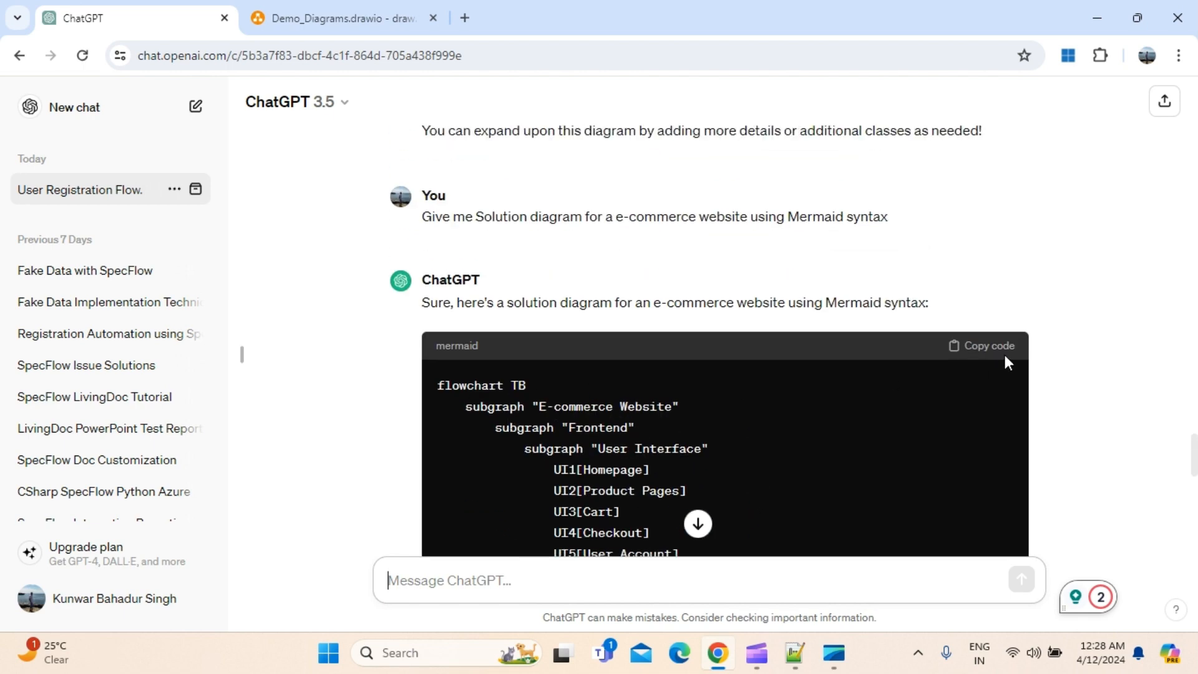
click(987, 347)
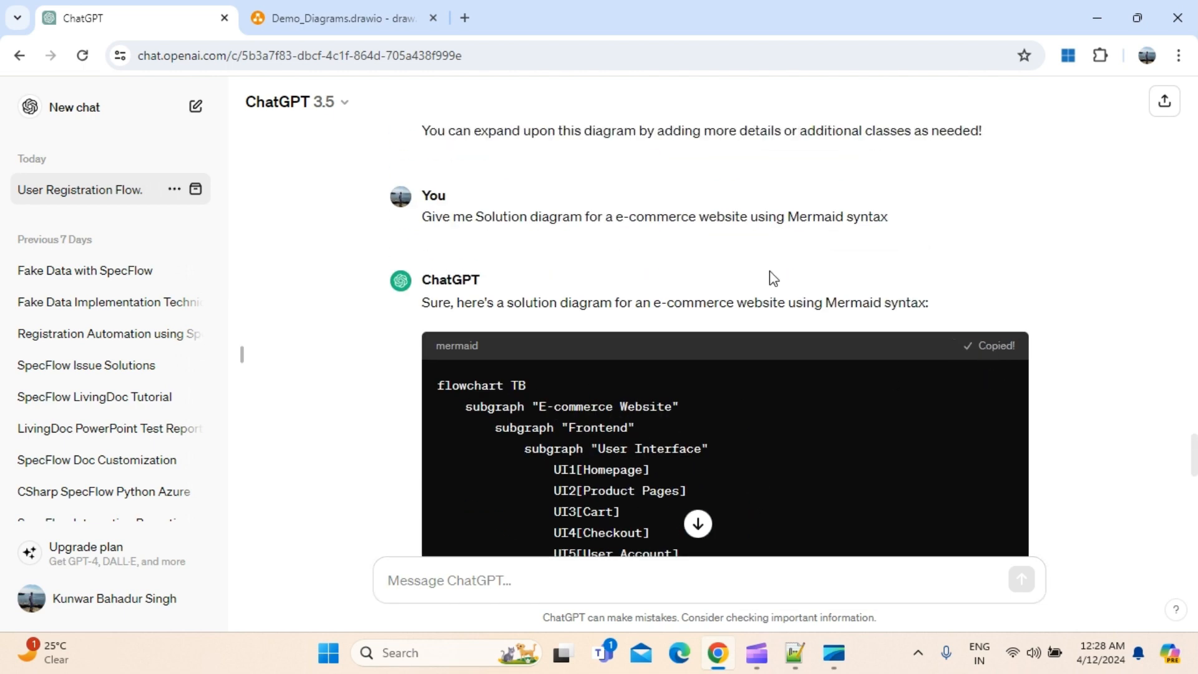
Step: In draw.io, insert a Mermaid diagram on the Solution Digram page, replacing the sample code with the copied flowchart code
click(362, 31)
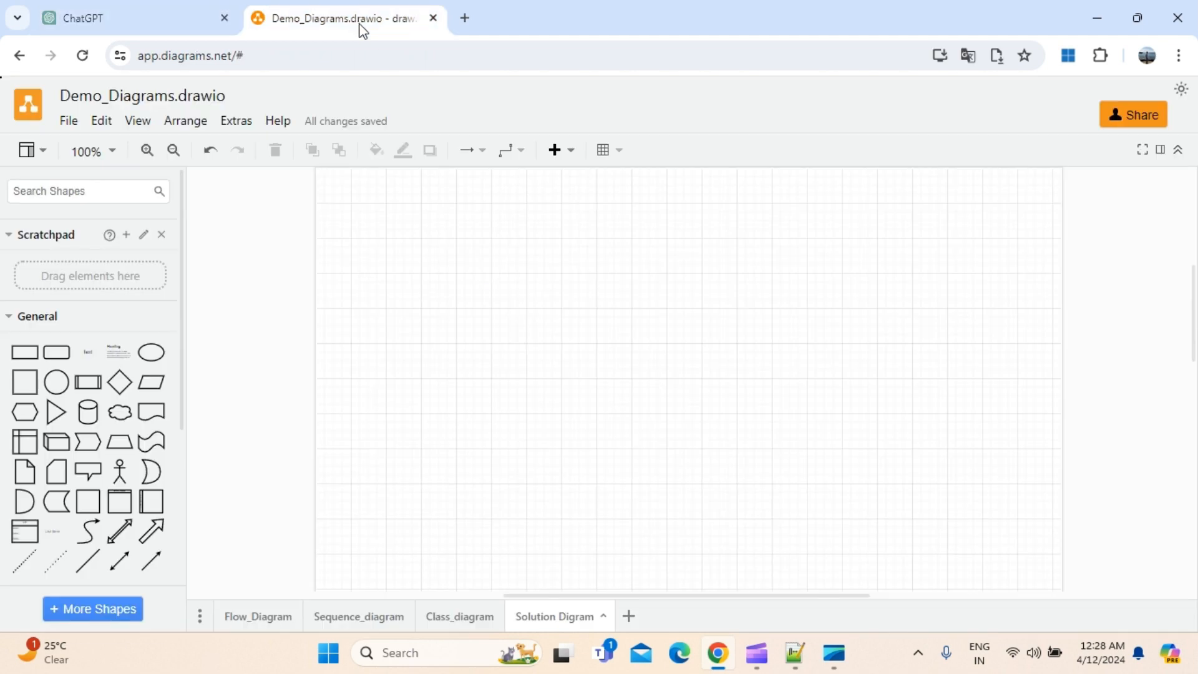
click(571, 151)
mouse_move(620, 530)
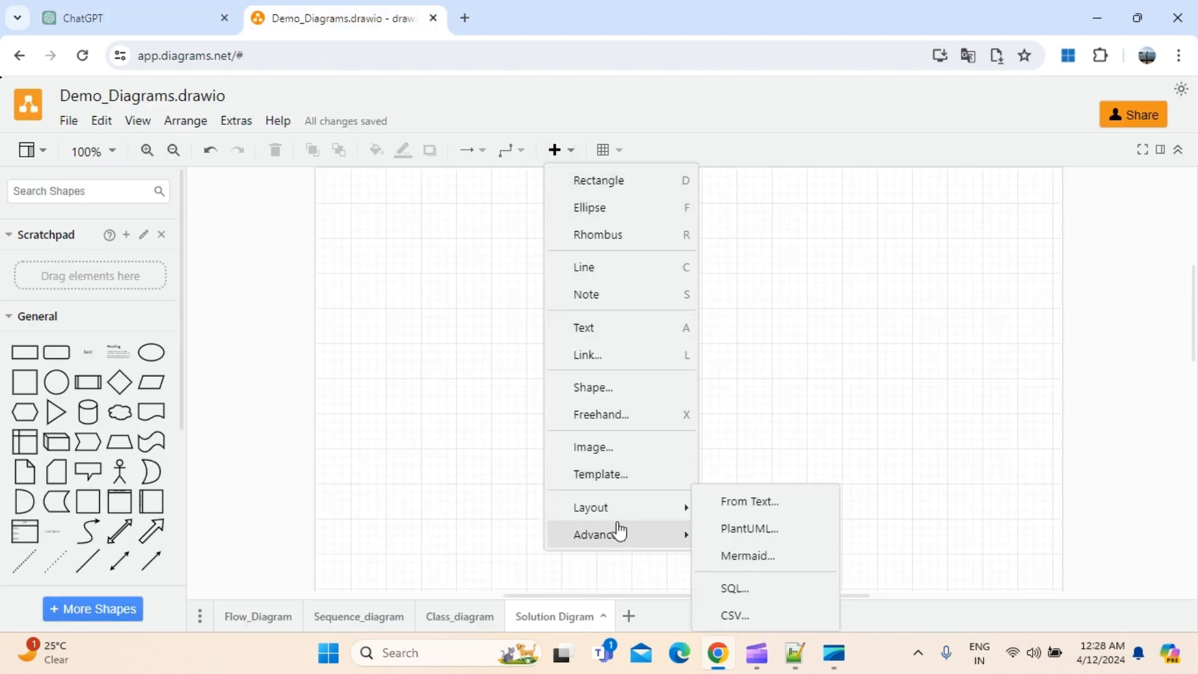
click(760, 556)
key(ctrl+a)
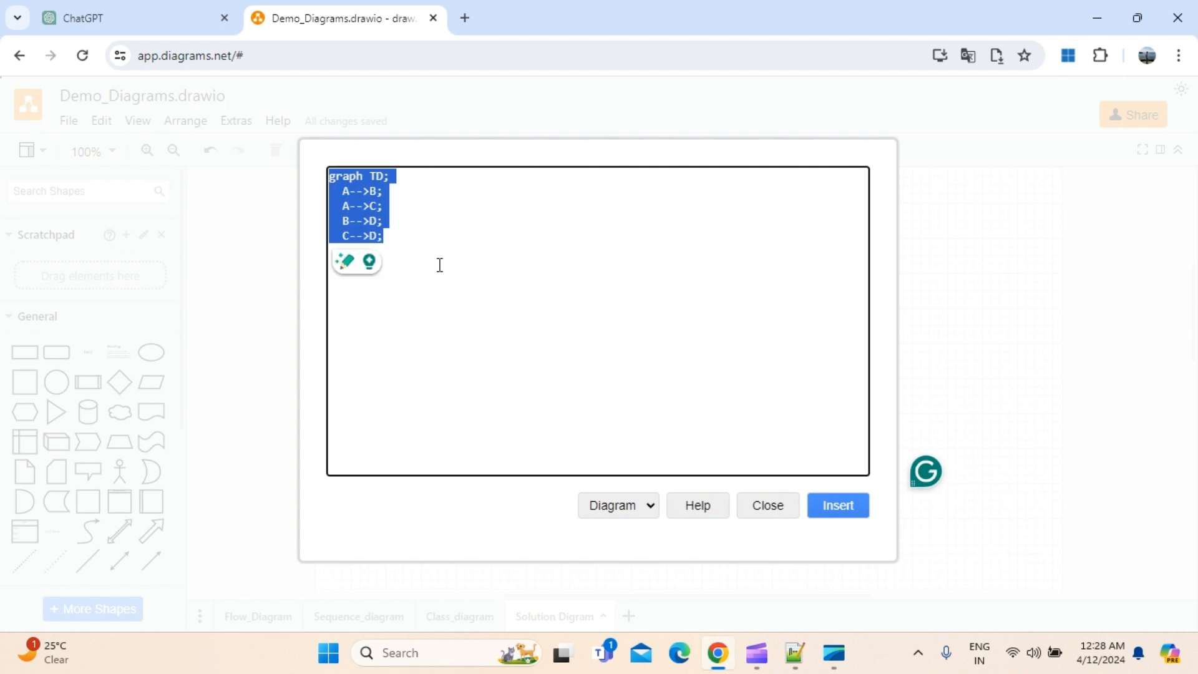
key(ctrl+v)
click(864, 510)
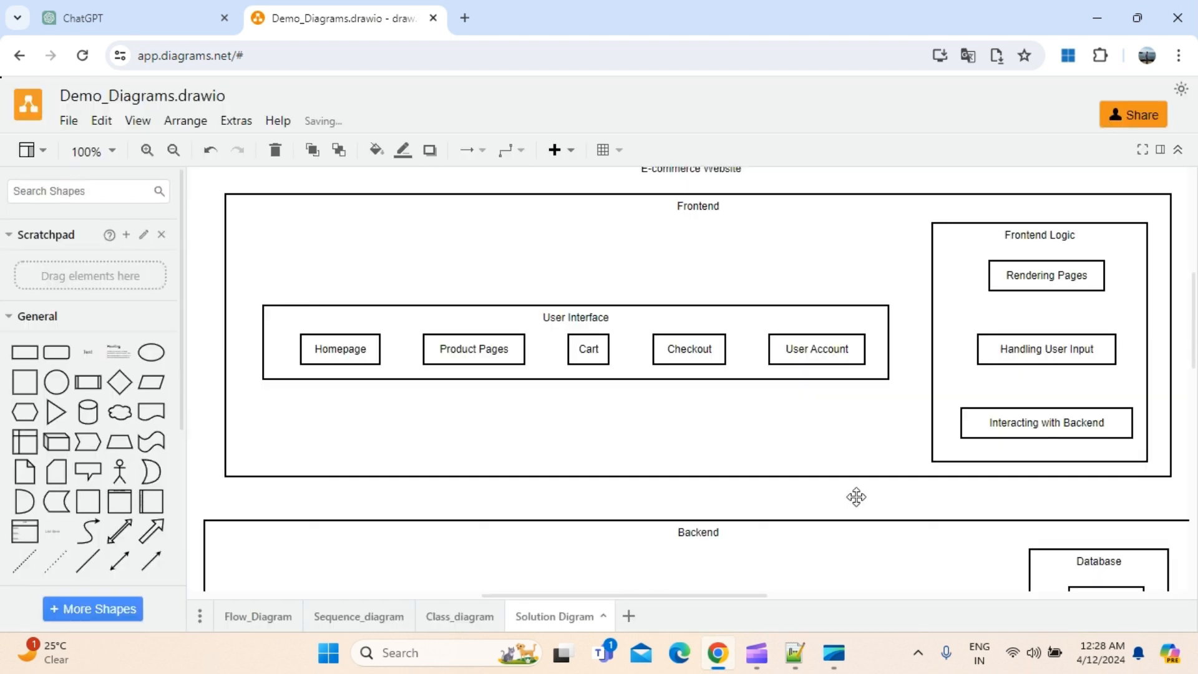
Step: Examine the Frontend and Backend sections of the inserted e-commerce website diagram
scroll(829, 428, down, 5)
click(888, 490)
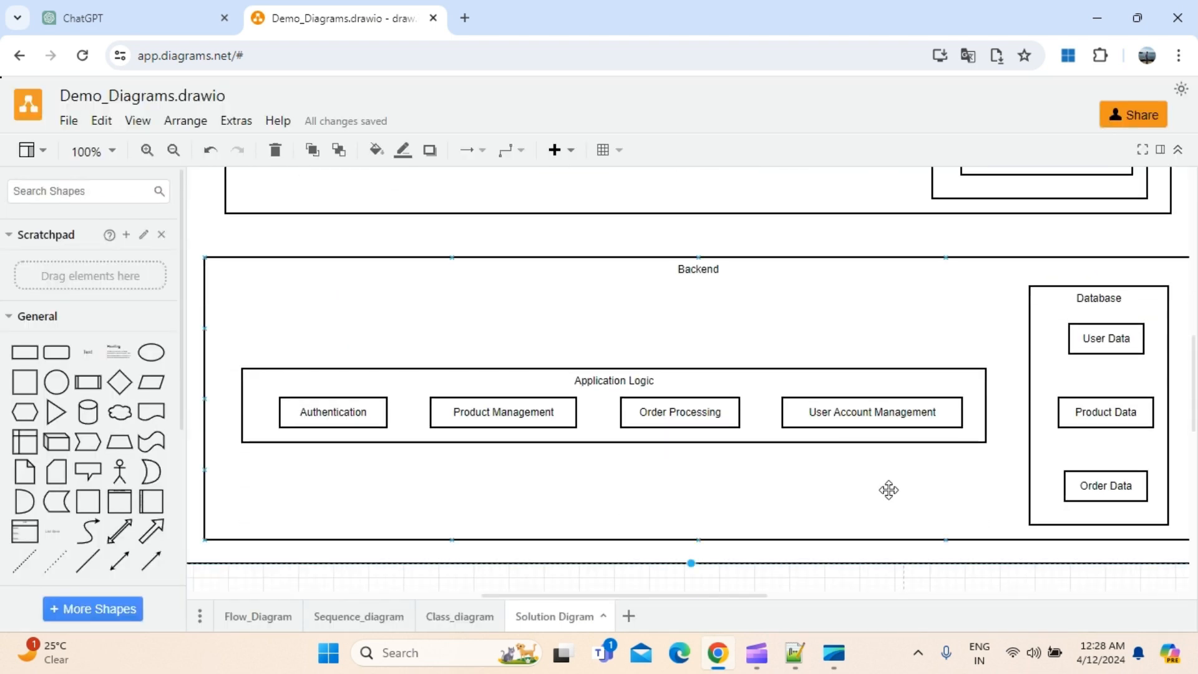
scroll(738, 487, down, 3)
click(738, 487)
scroll(1117, 460, up, 3)
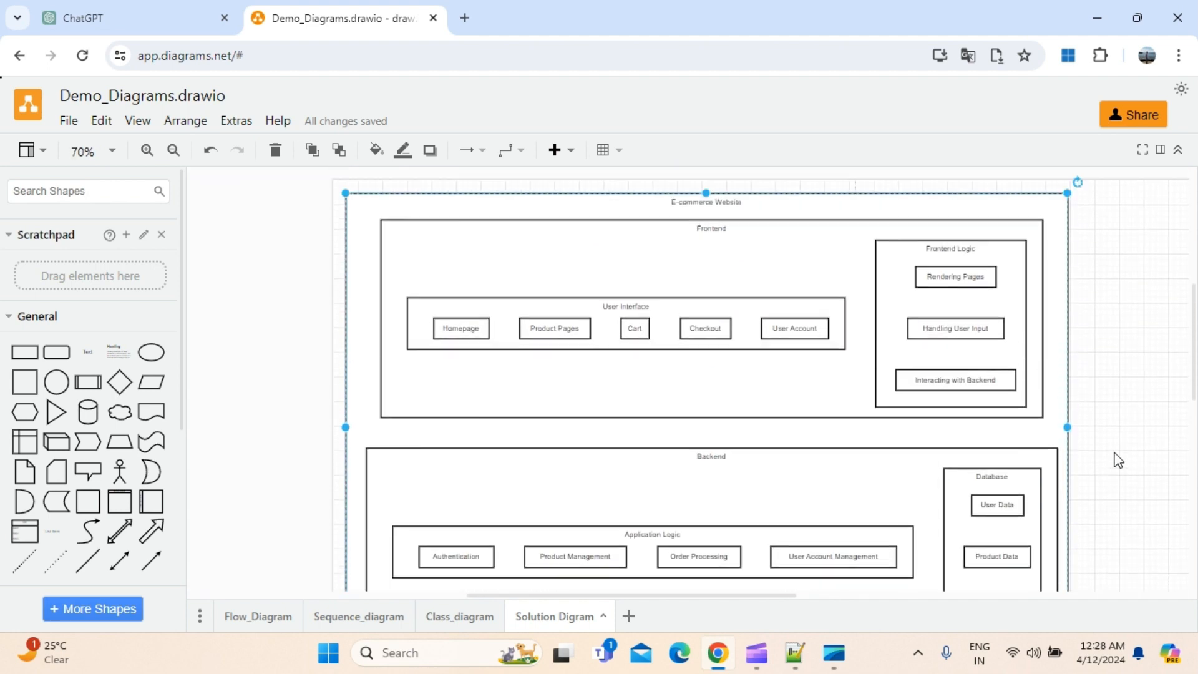
scroll(1117, 460, up, 1)
scroll(1117, 460, down, 1)
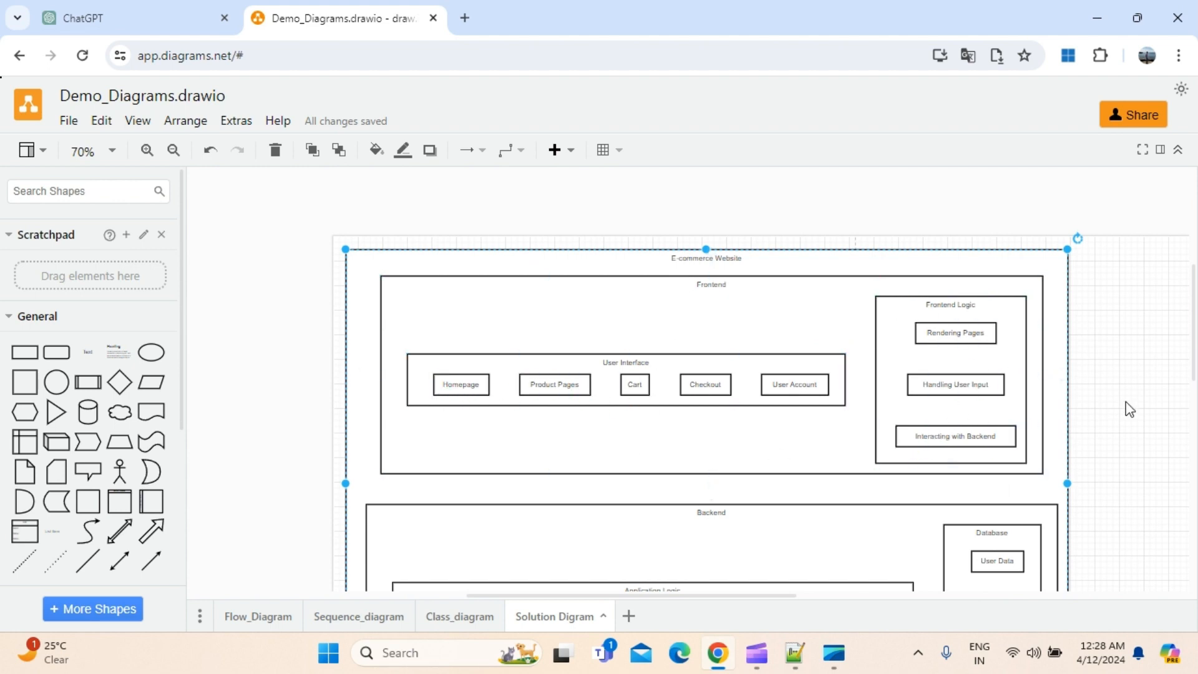
Step: Fill the outer E-commerce Website container with a light green colour
click(452, 380)
key(Escape)
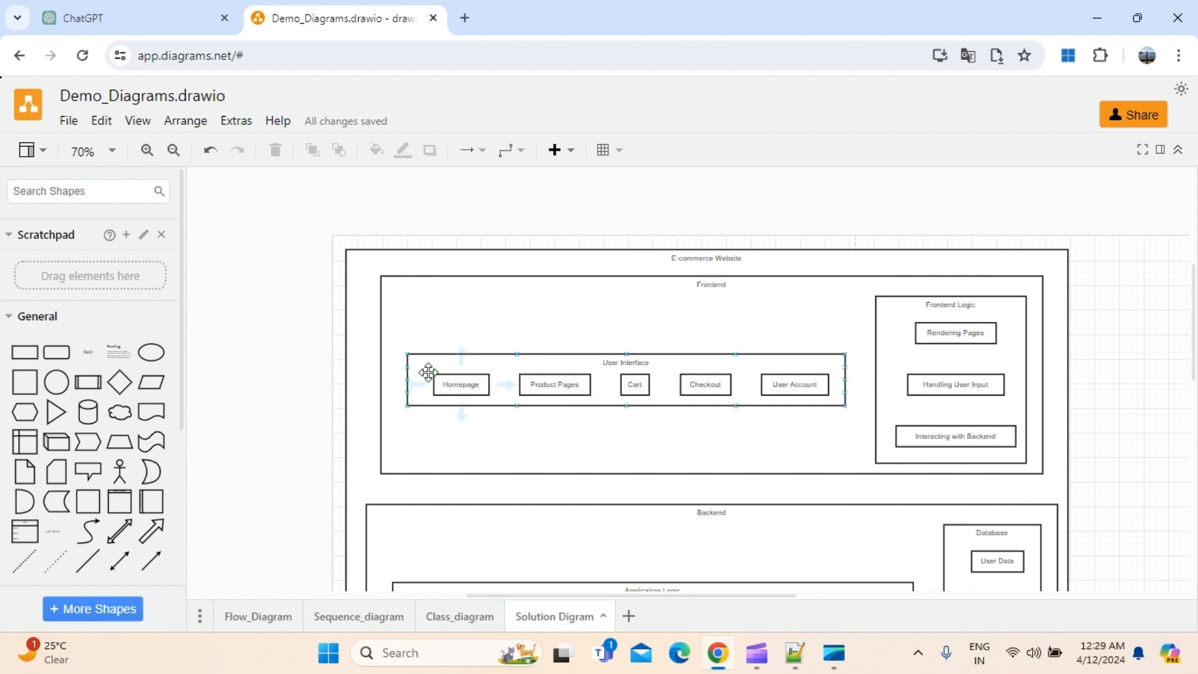
click(445, 383)
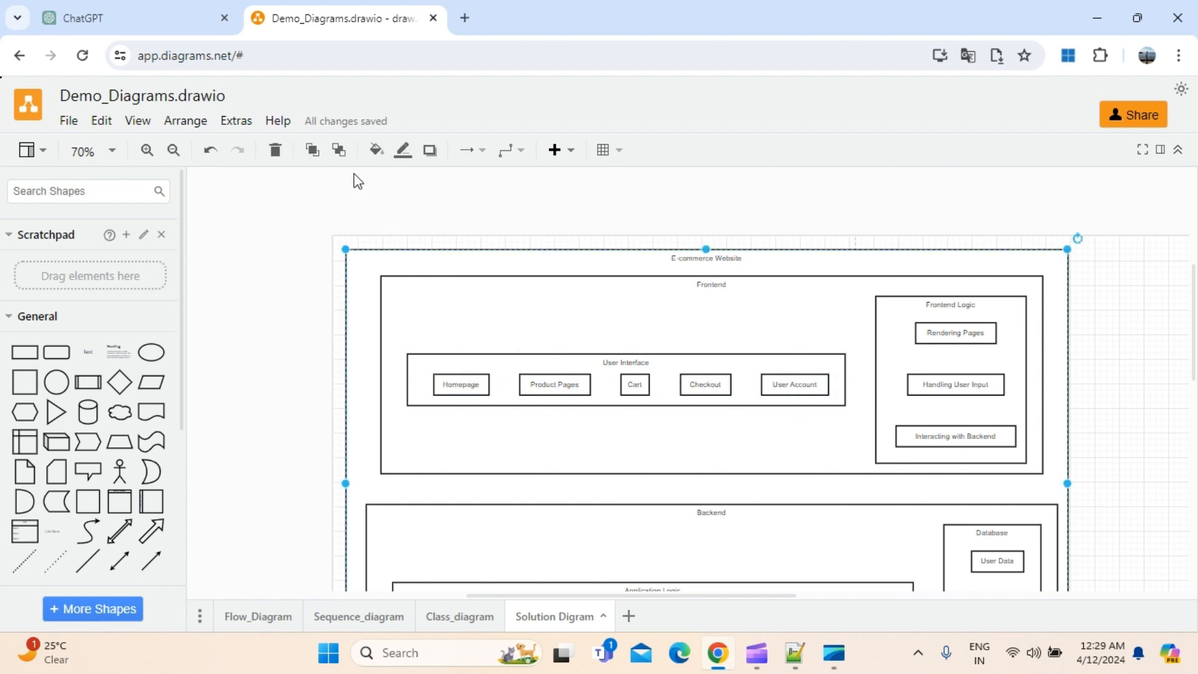
click(376, 149)
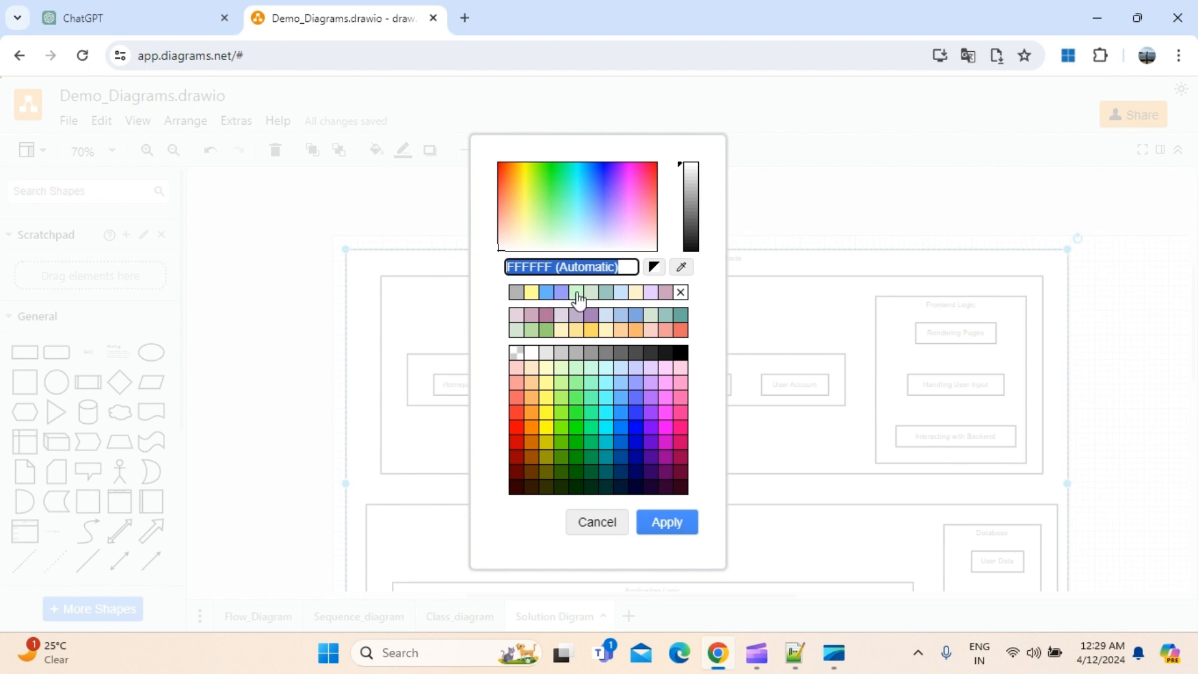
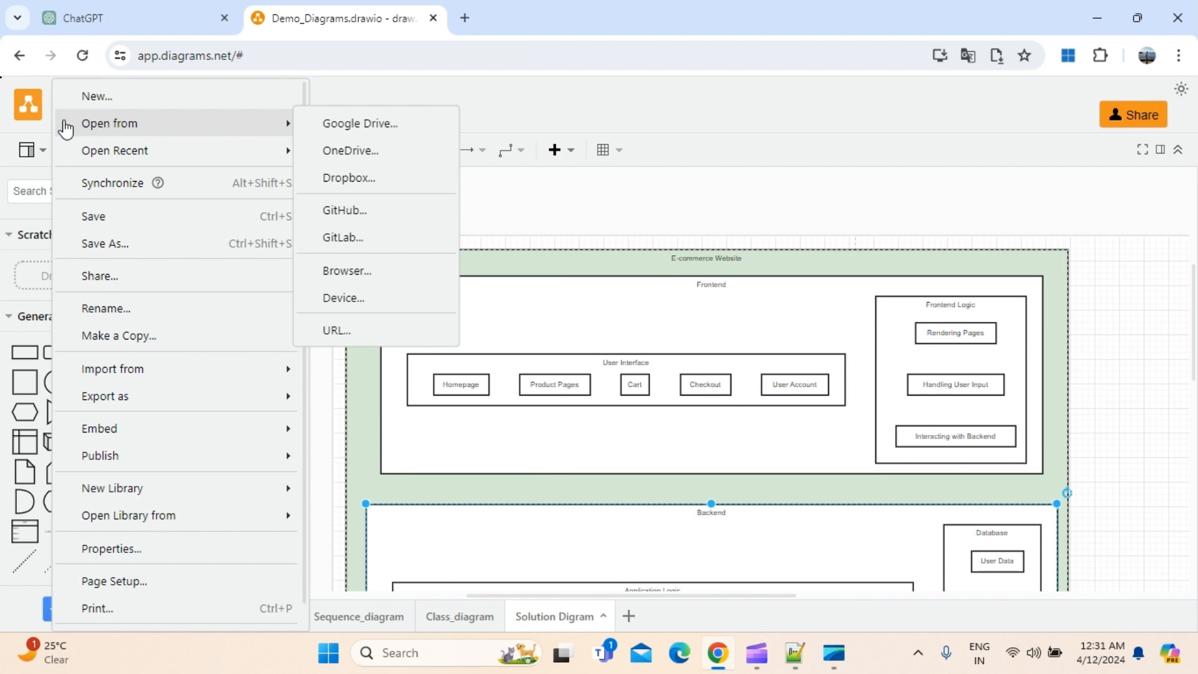
Step: Check which file types are offered when saving Demo_Diagrams under a new name, without saving it
click(129, 254)
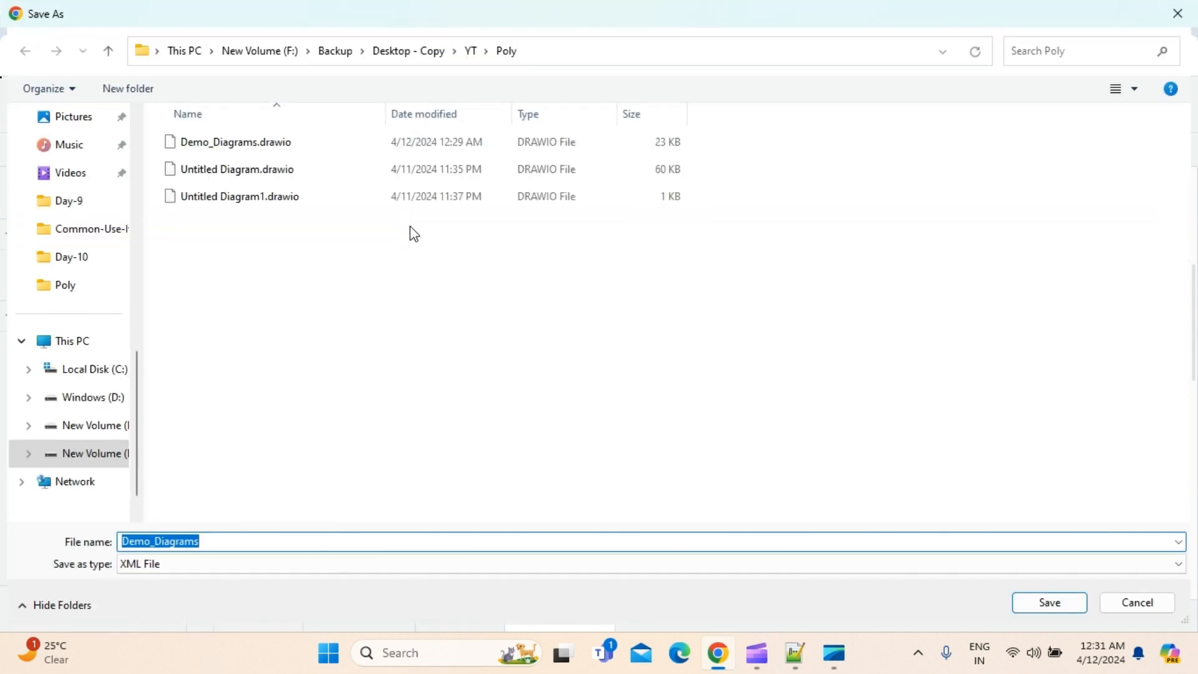
click(1178, 565)
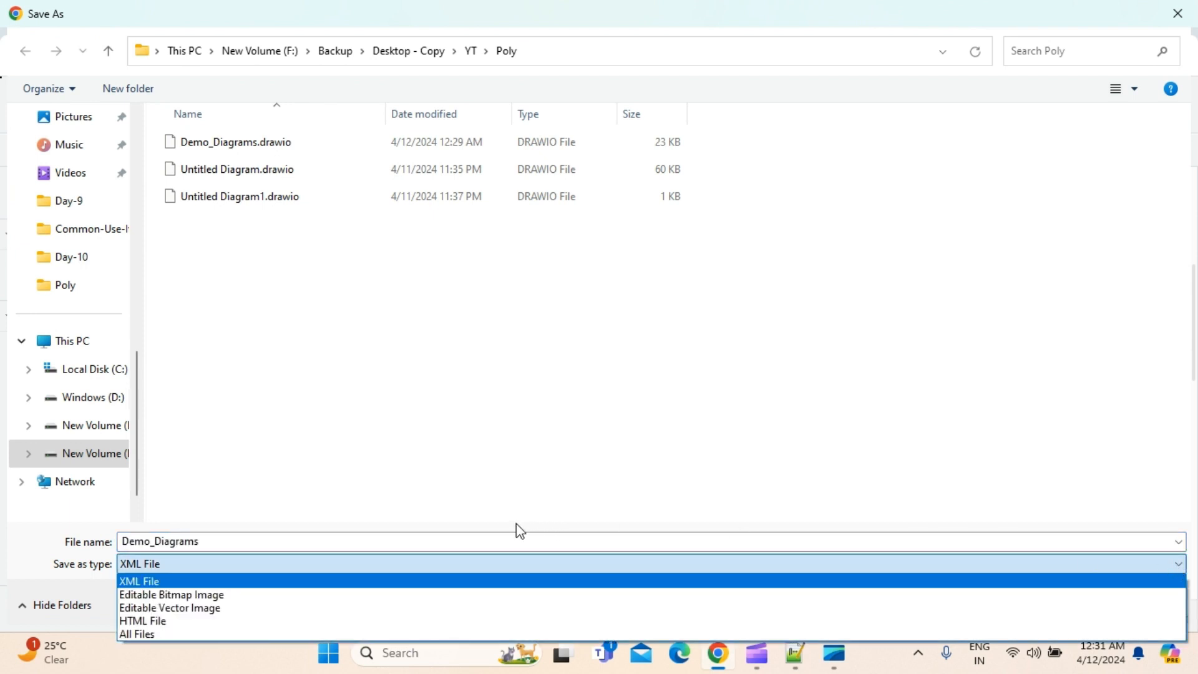
click(1171, 21)
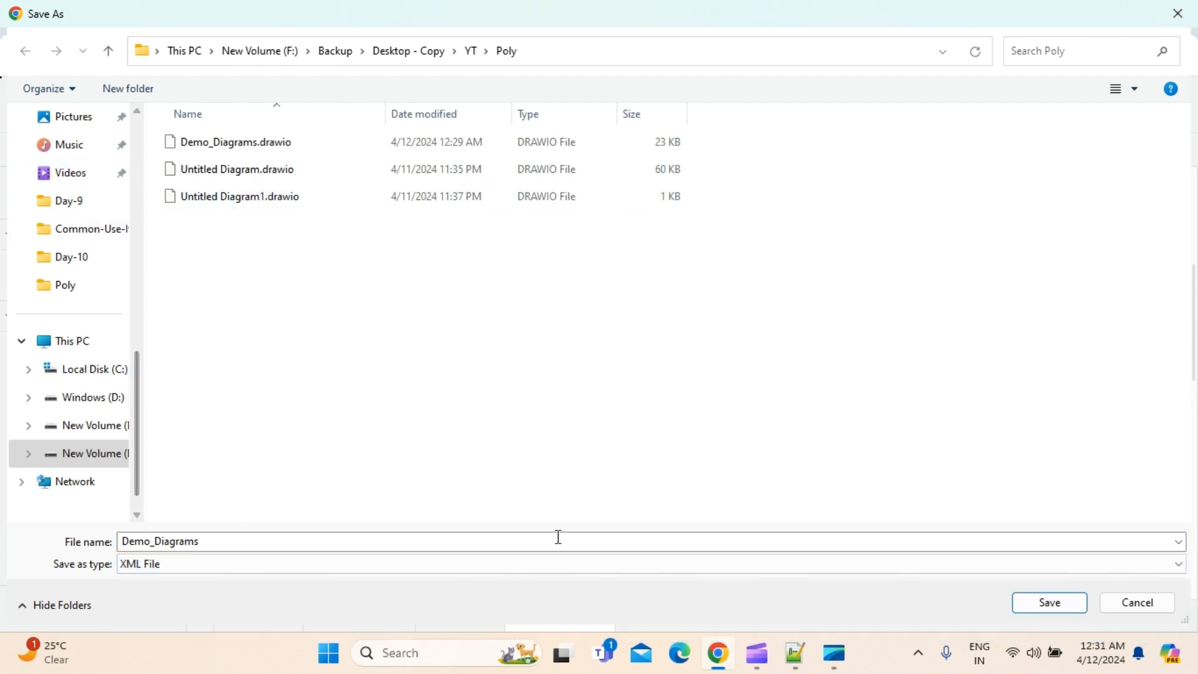
click(1188, 15)
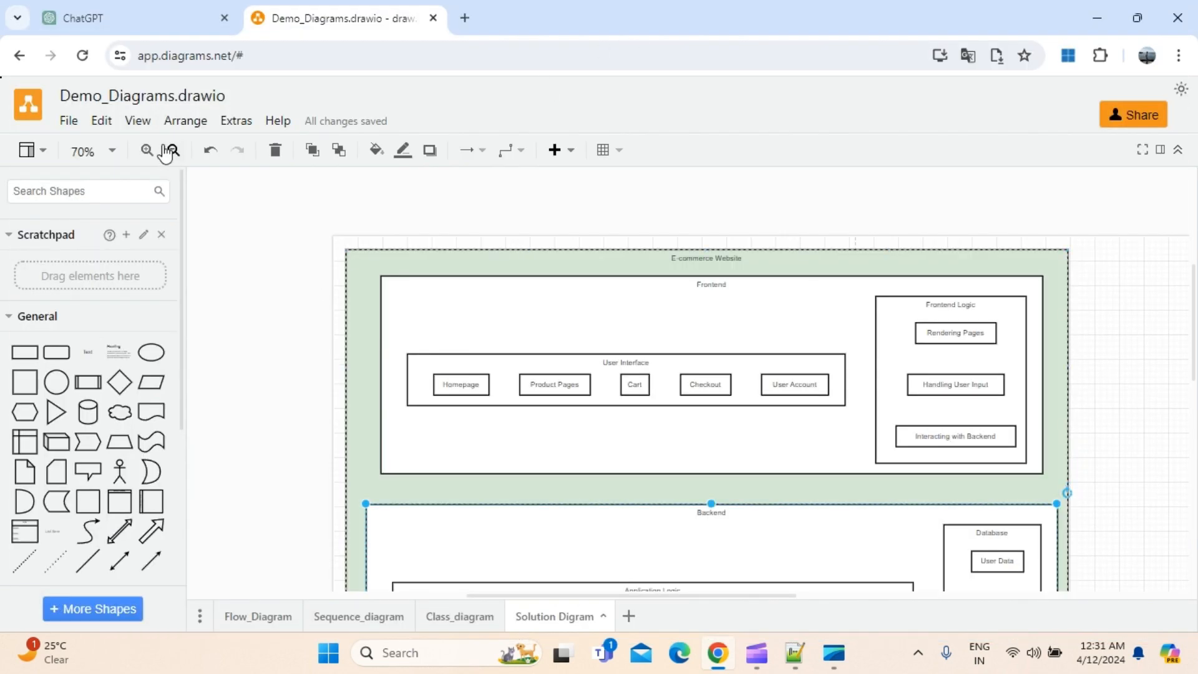
Step: Export all pages to VSDX and save the file to the device as Demo_Diagrams-Solution Digram.vsdx
click(73, 125)
mouse_move(73, 125)
mouse_move(111, 407)
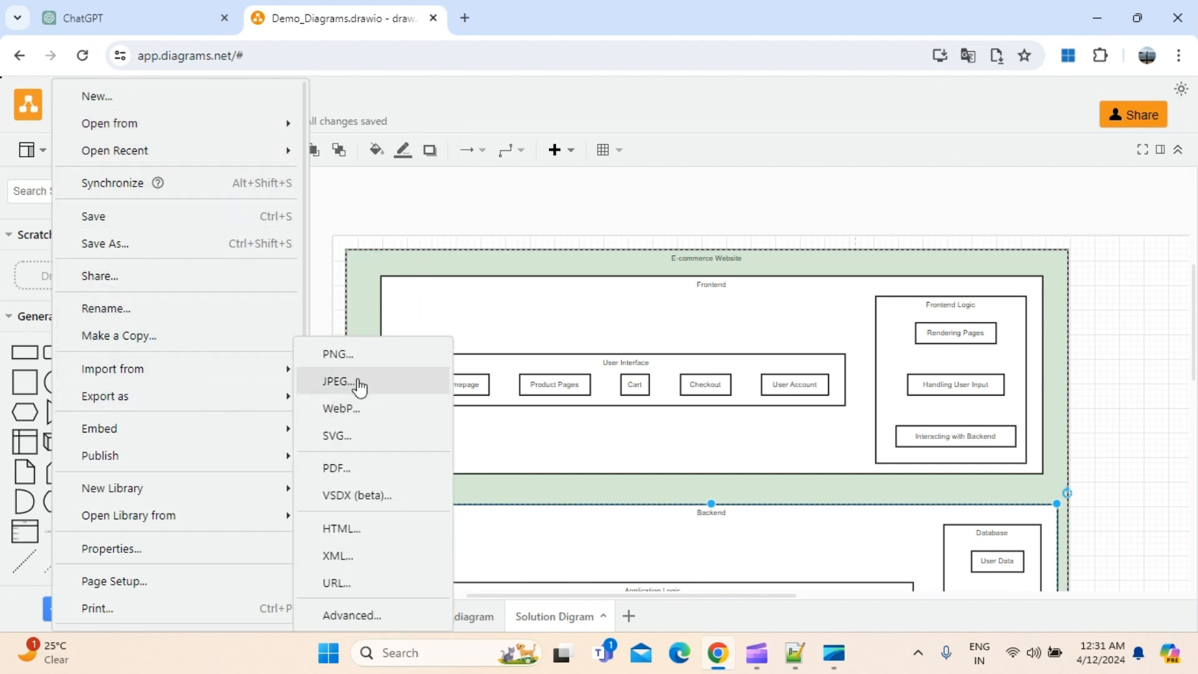
click(357, 496)
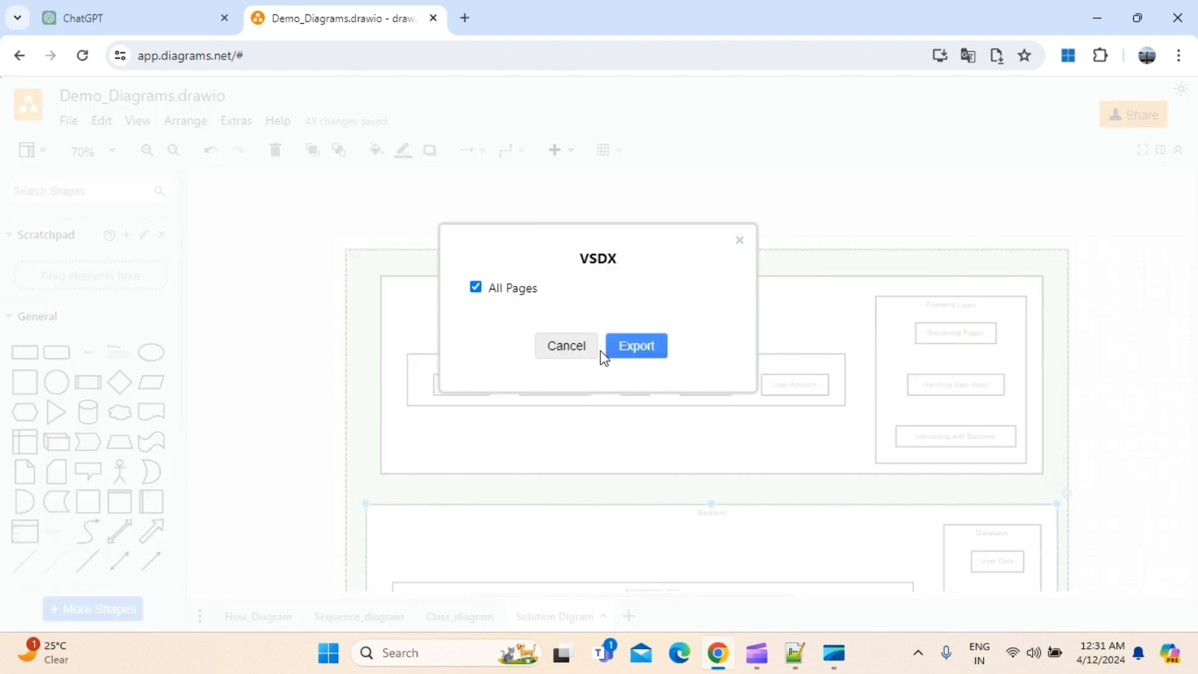
click(634, 346)
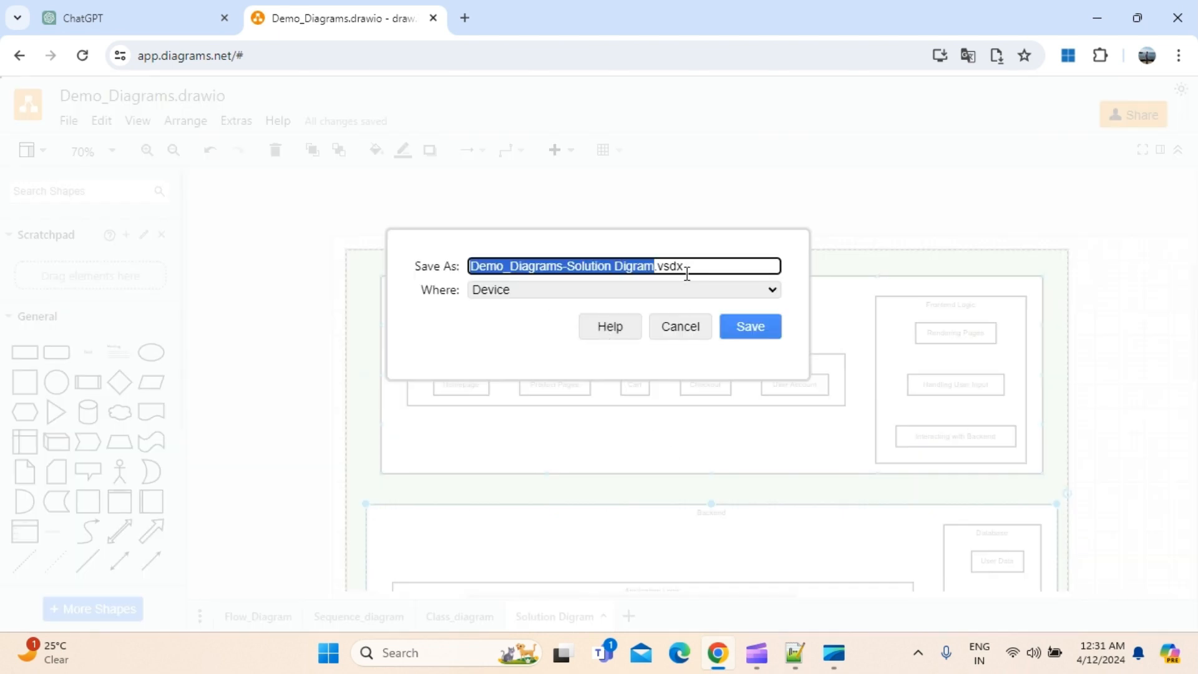
click(755, 336)
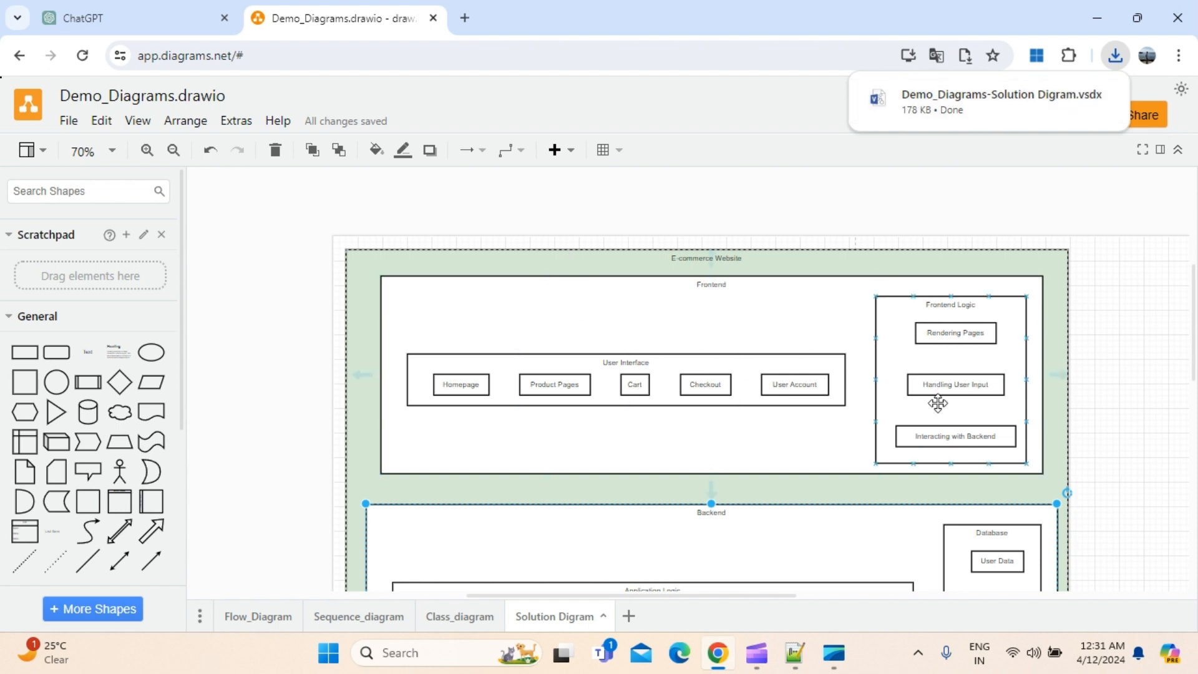
Step: Add a new blank page after the Solution Digram page
scroll(1088, 447, down, 3)
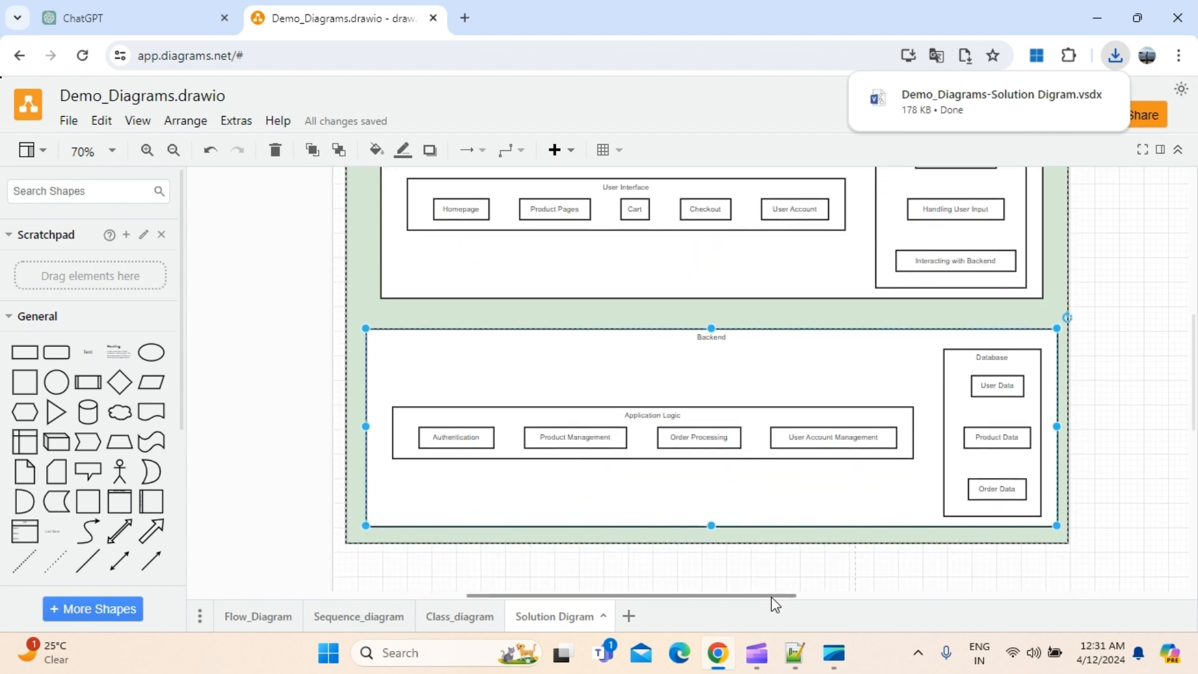
drag(771, 596, 728, 618)
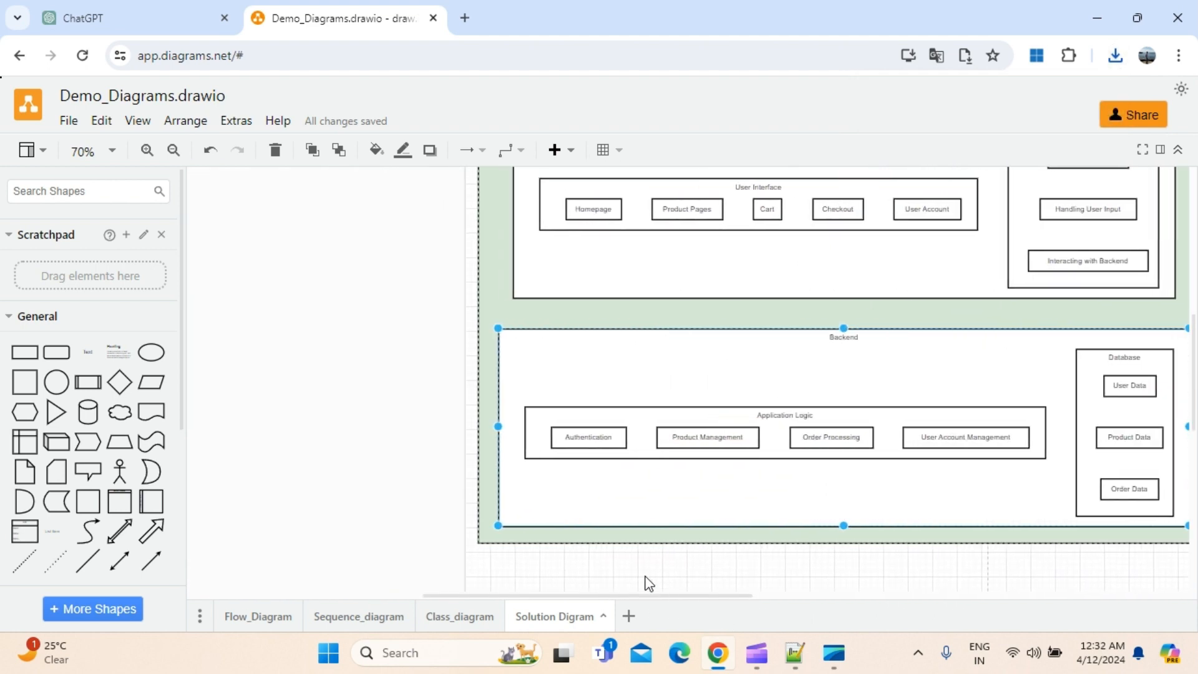
click(579, 419)
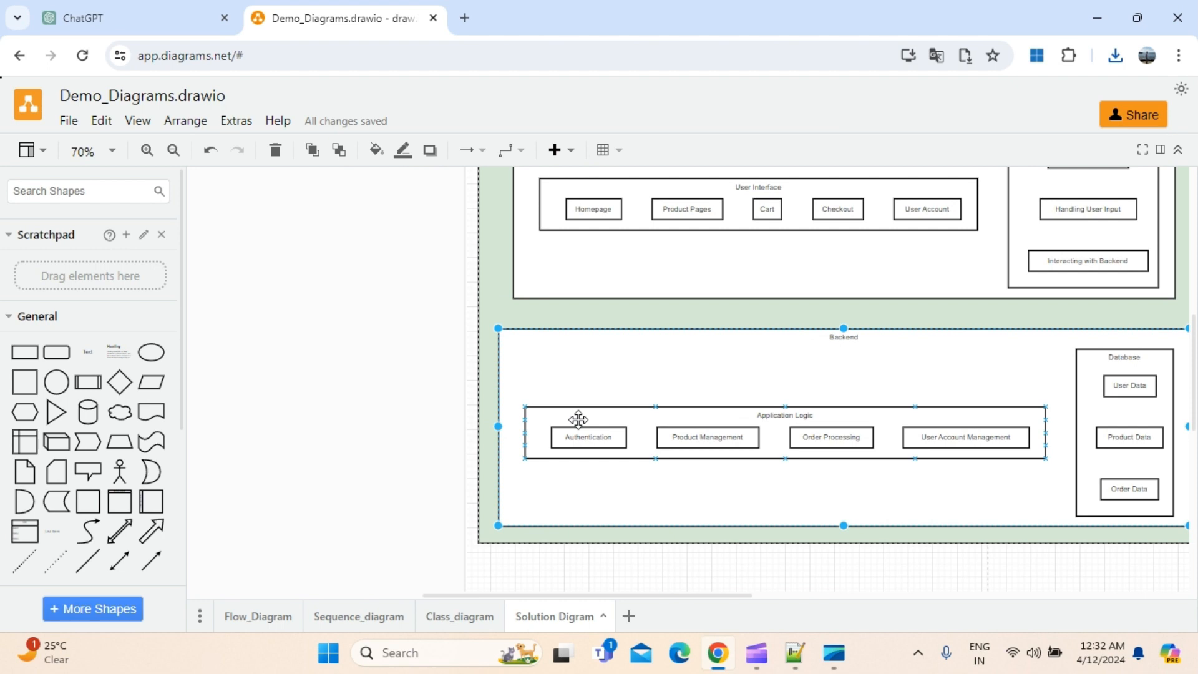
click(627, 618)
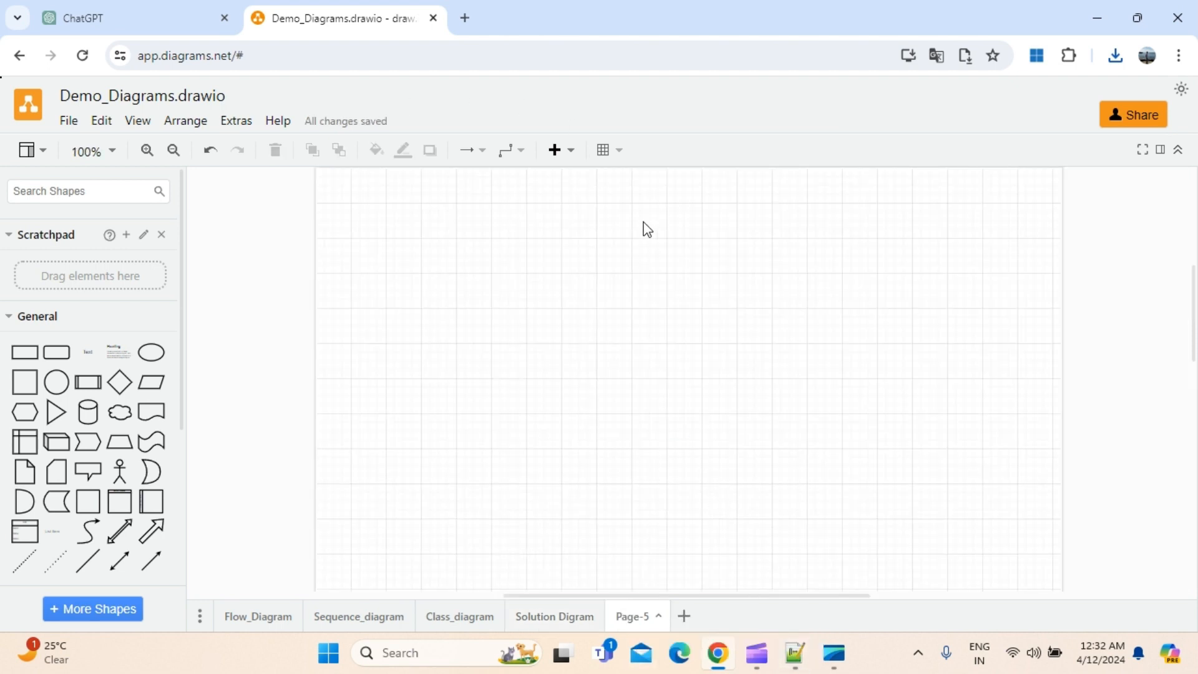
drag(839, 597, 809, 613)
scroll(590, 295, up, 3)
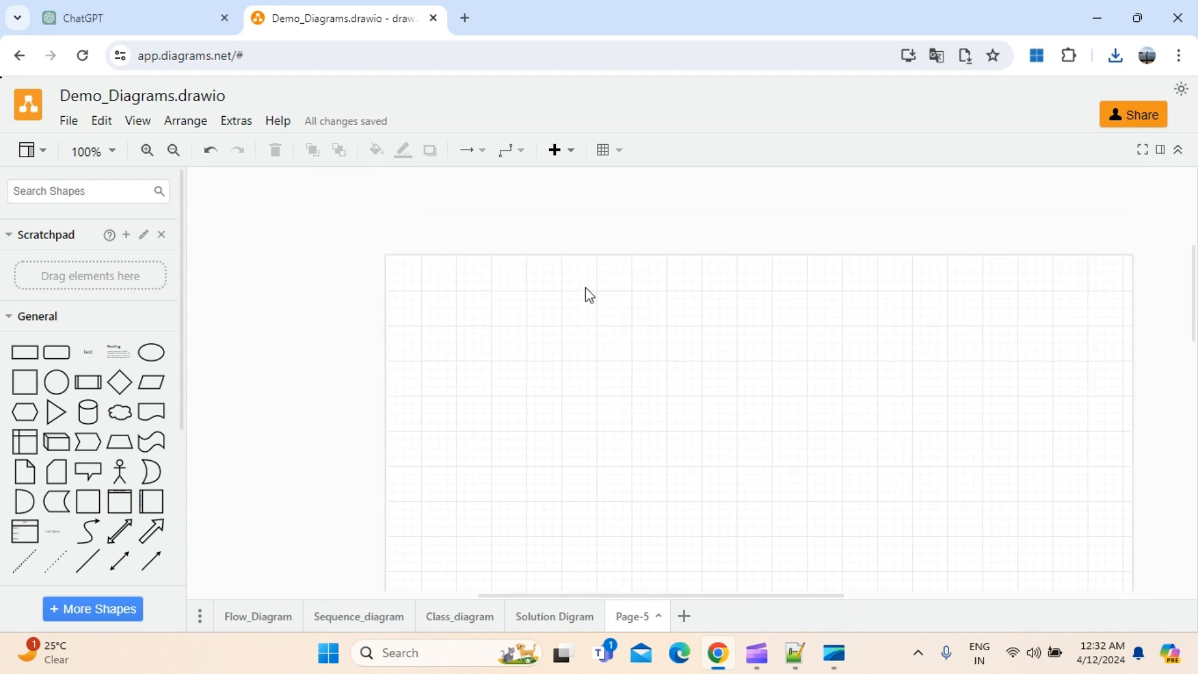
scroll(589, 294, down, 3)
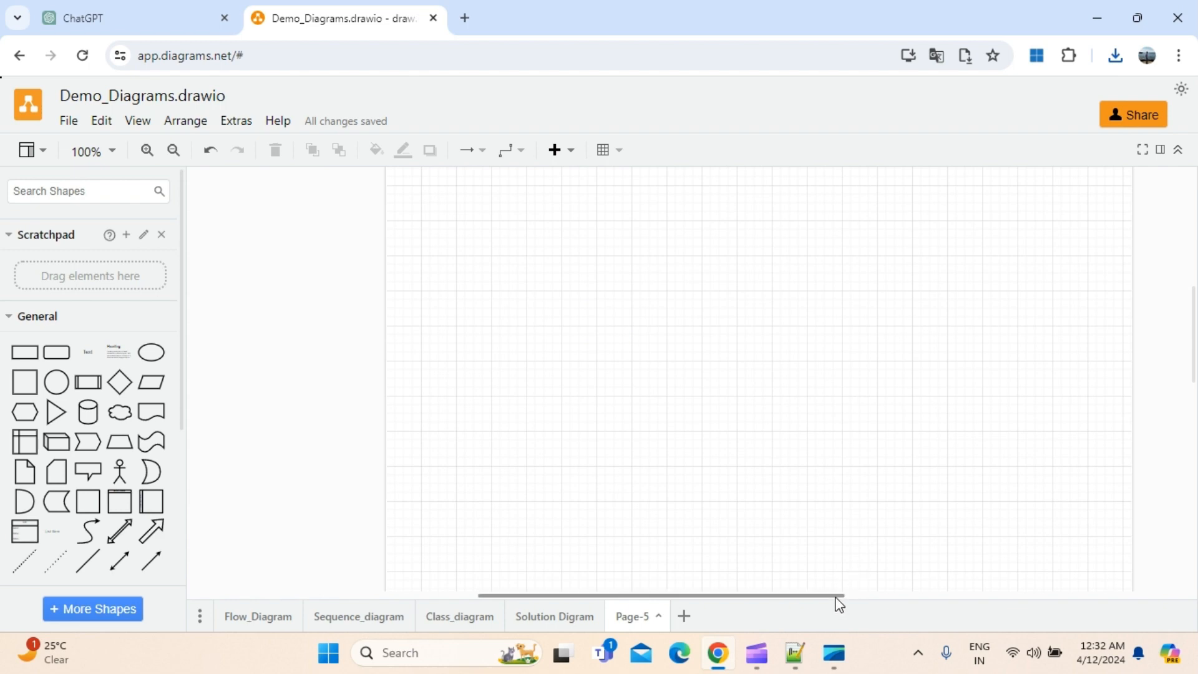
Step: In Notepad++, copy the prompt line "Give me draw.io digram for resilency in Mermaid syntax"
click(141, 31)
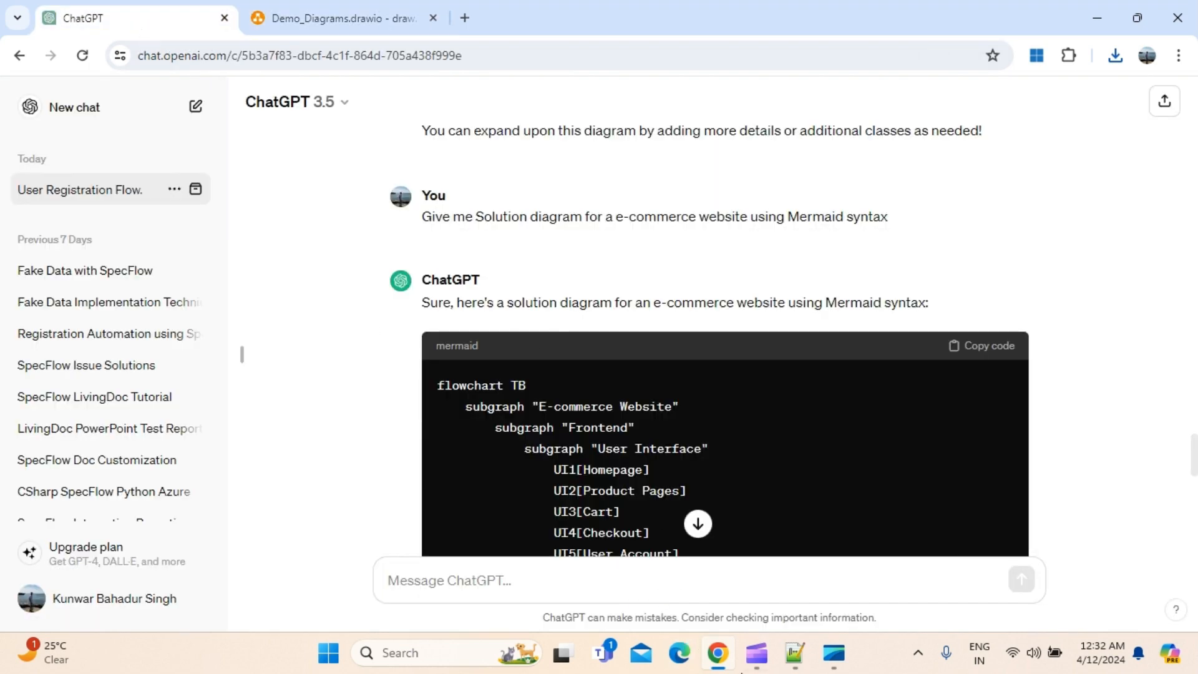
click(789, 658)
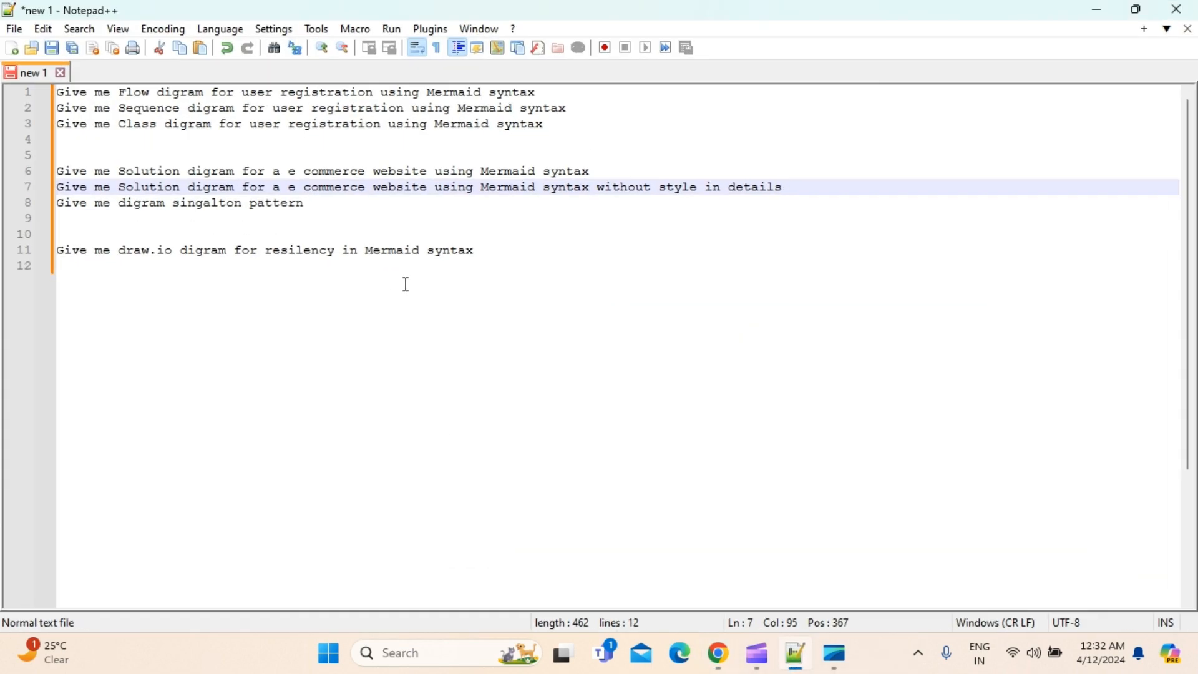
click(406, 285)
drag(490, 250, 31, 249)
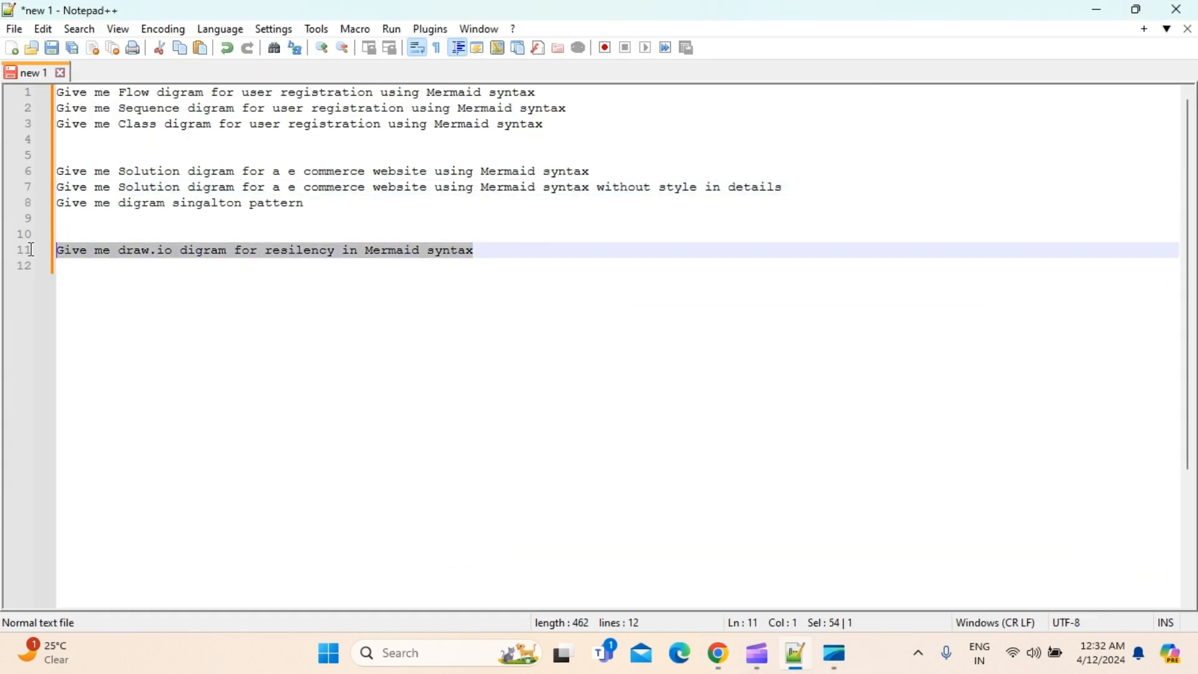
right_click(210, 256)
click(264, 243)
click(1099, 12)
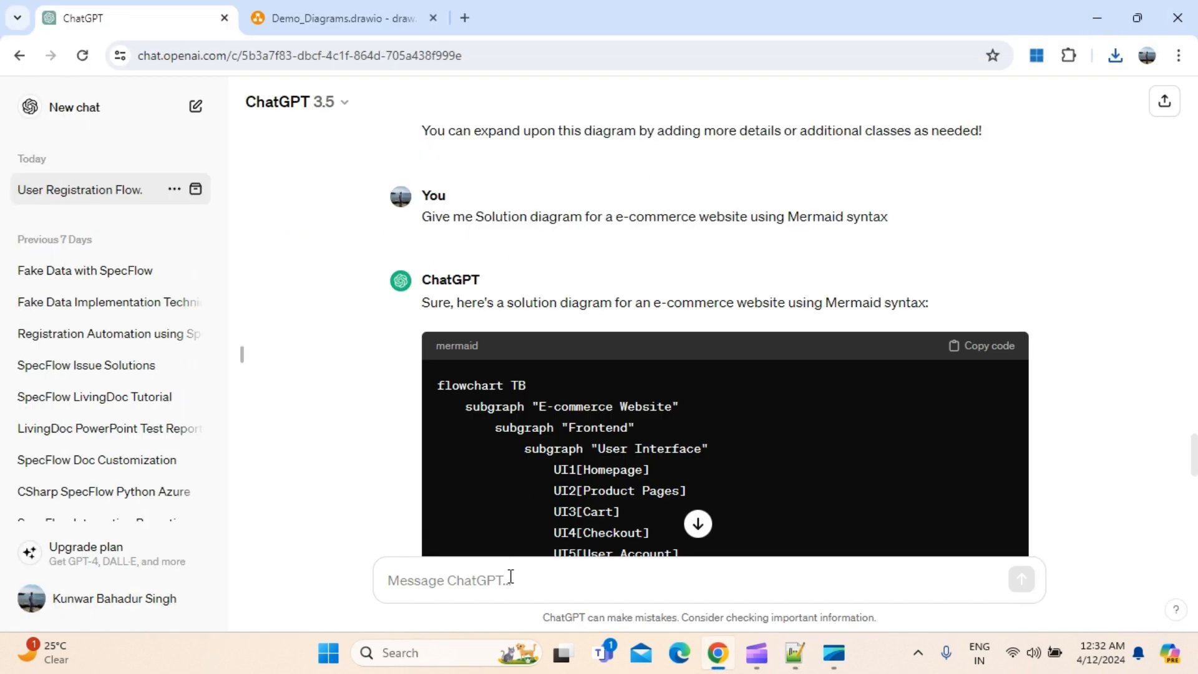
Step: In ChatGPT, paste the copied resiliency prompt, correct "resilency" to "resiliency", and send it
click(503, 575)
right_click(503, 575)
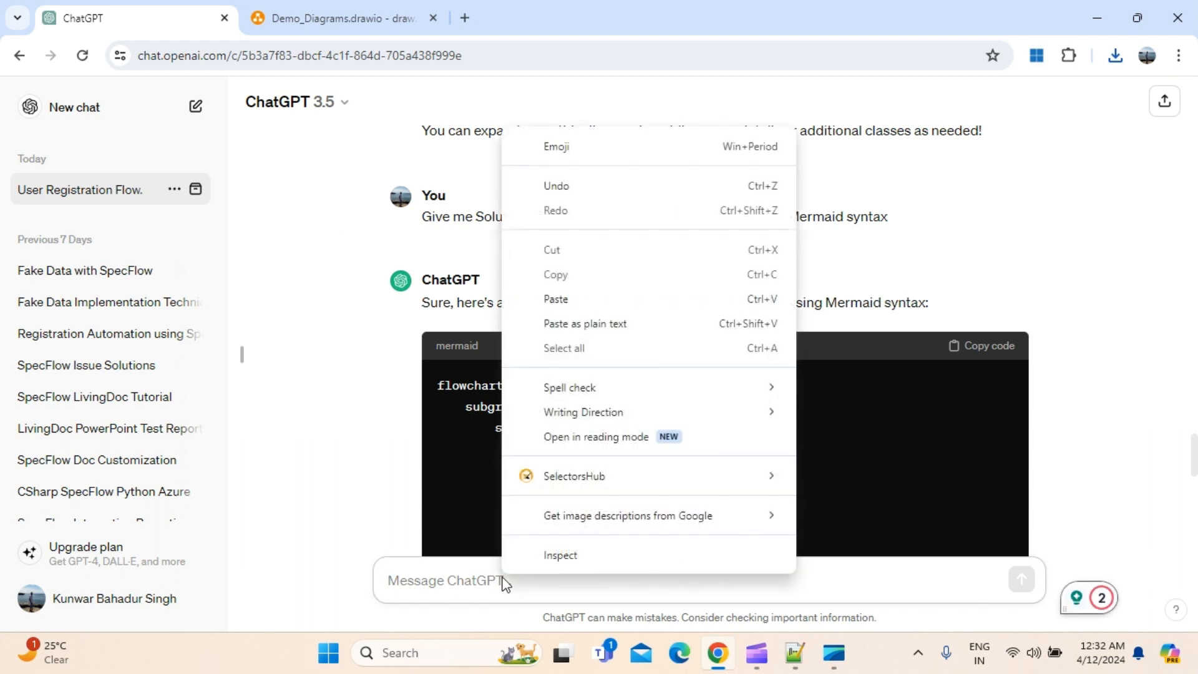
click(554, 302)
scroll(1068, 522, down, 1)
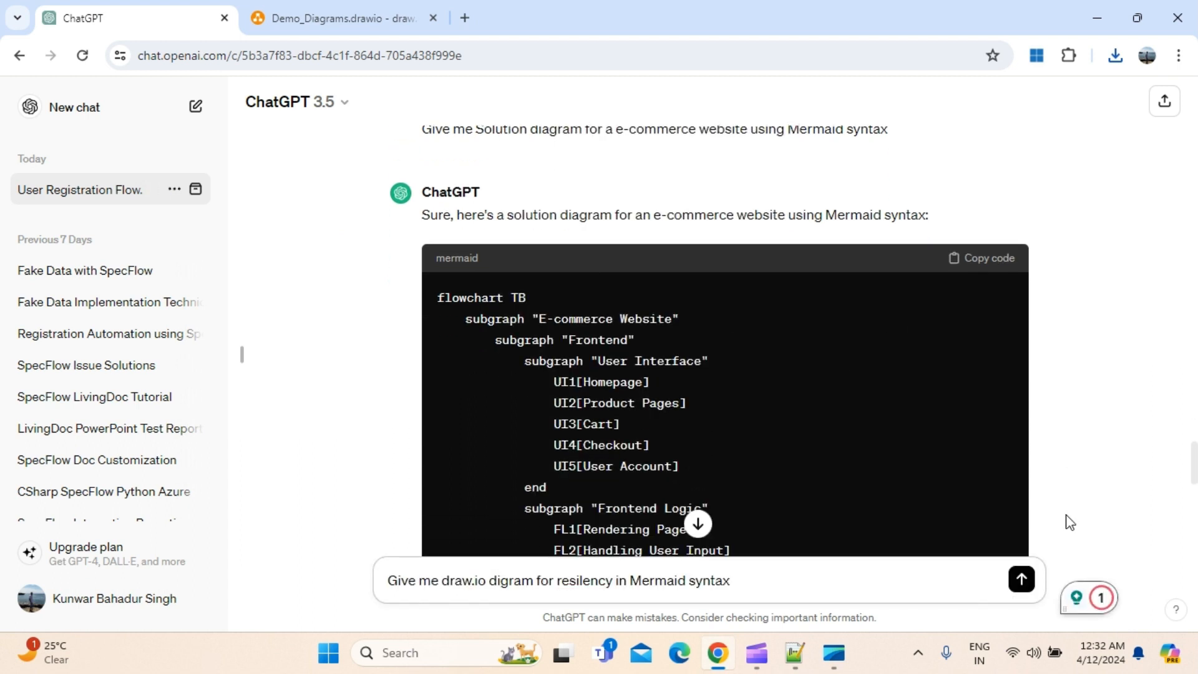
mouse_move(580, 589)
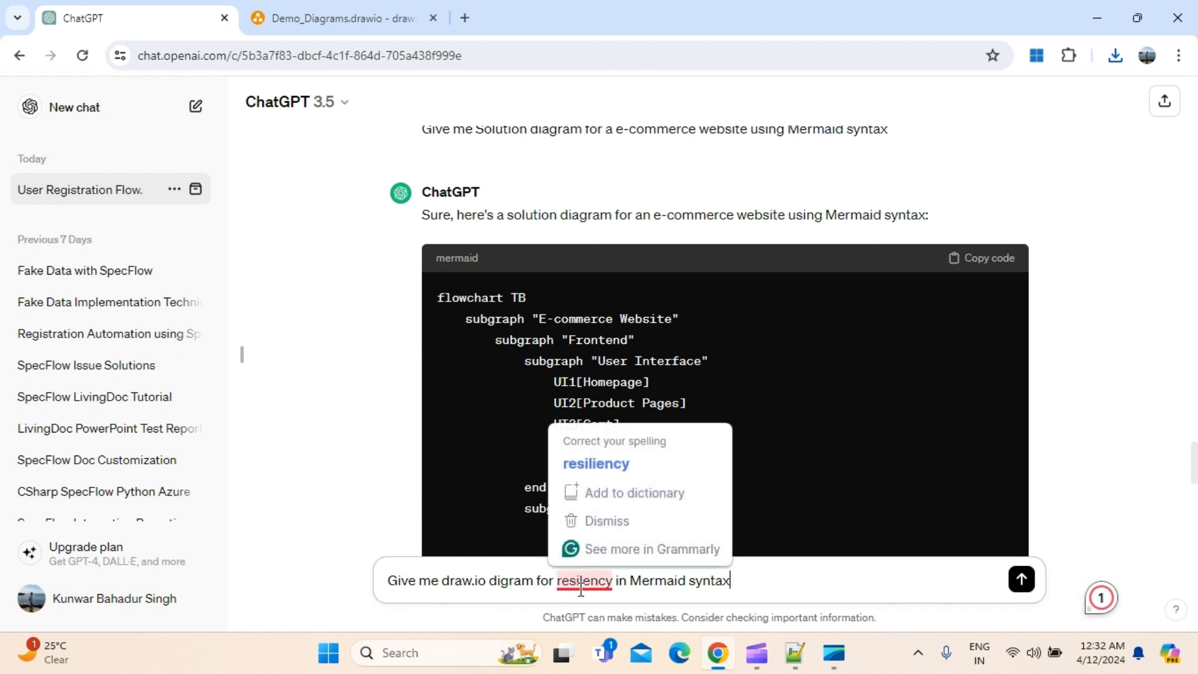
click(602, 469)
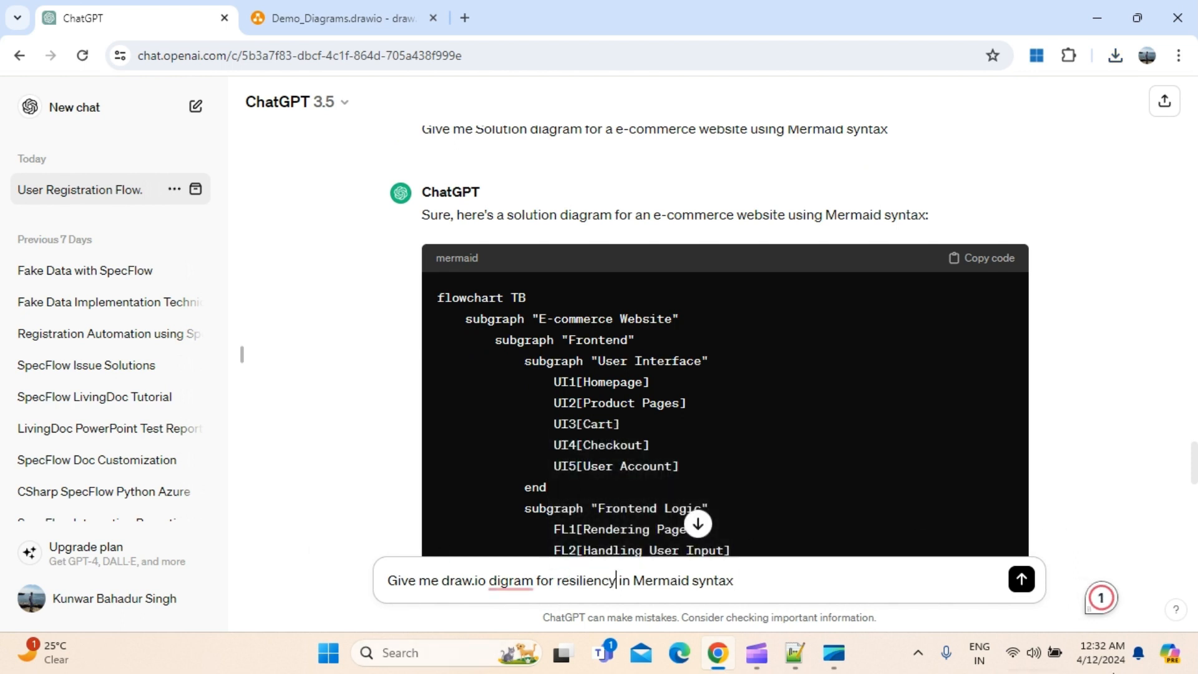
click(1021, 579)
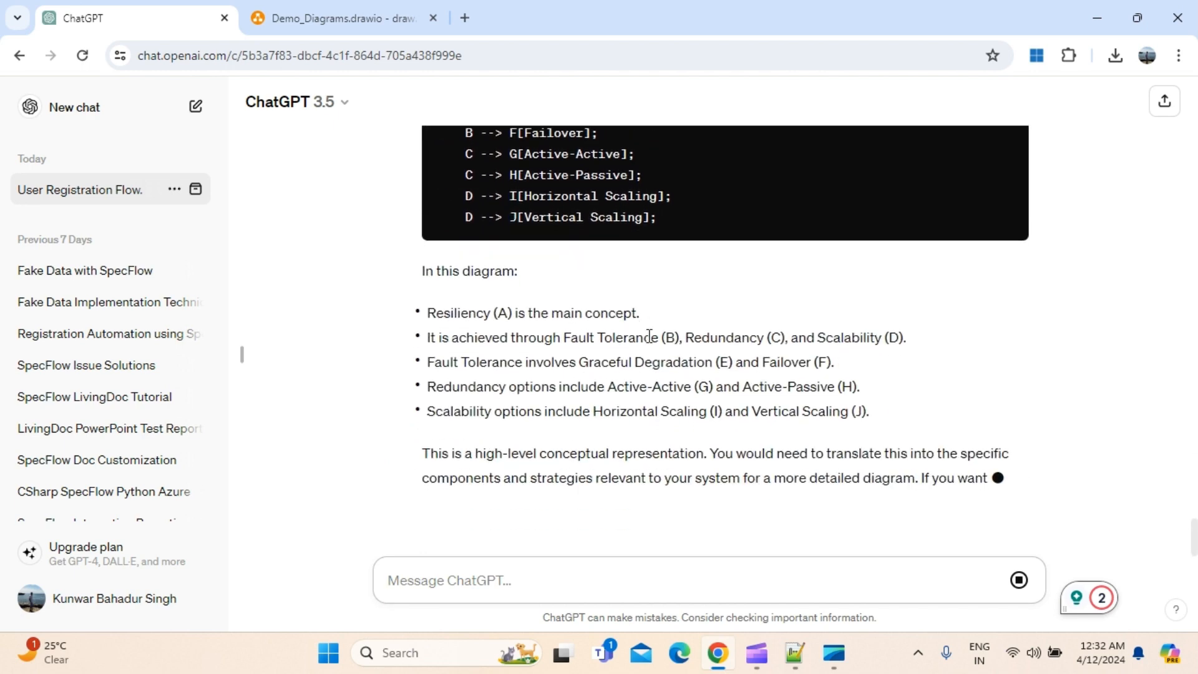
Step: Examine the resiliency prompt, the reply's introduction about draw.io compatibility, and the generated Mermaid code
scroll(594, 472, up, 8)
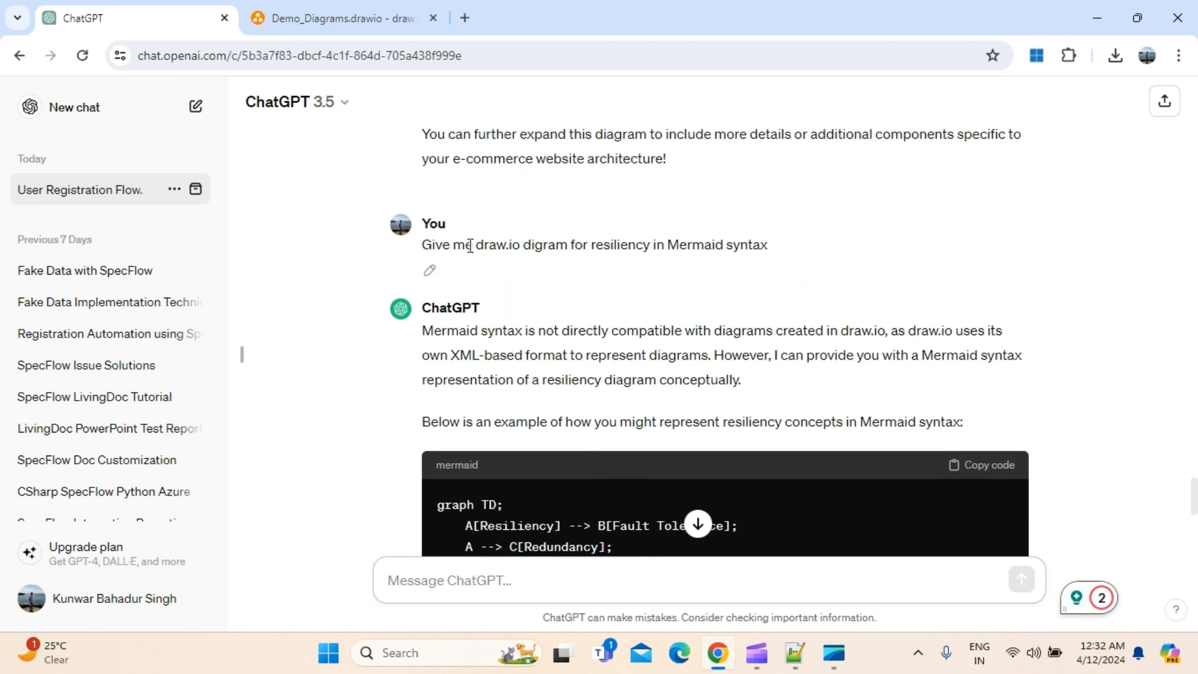
drag(527, 245, 793, 254)
click(552, 242)
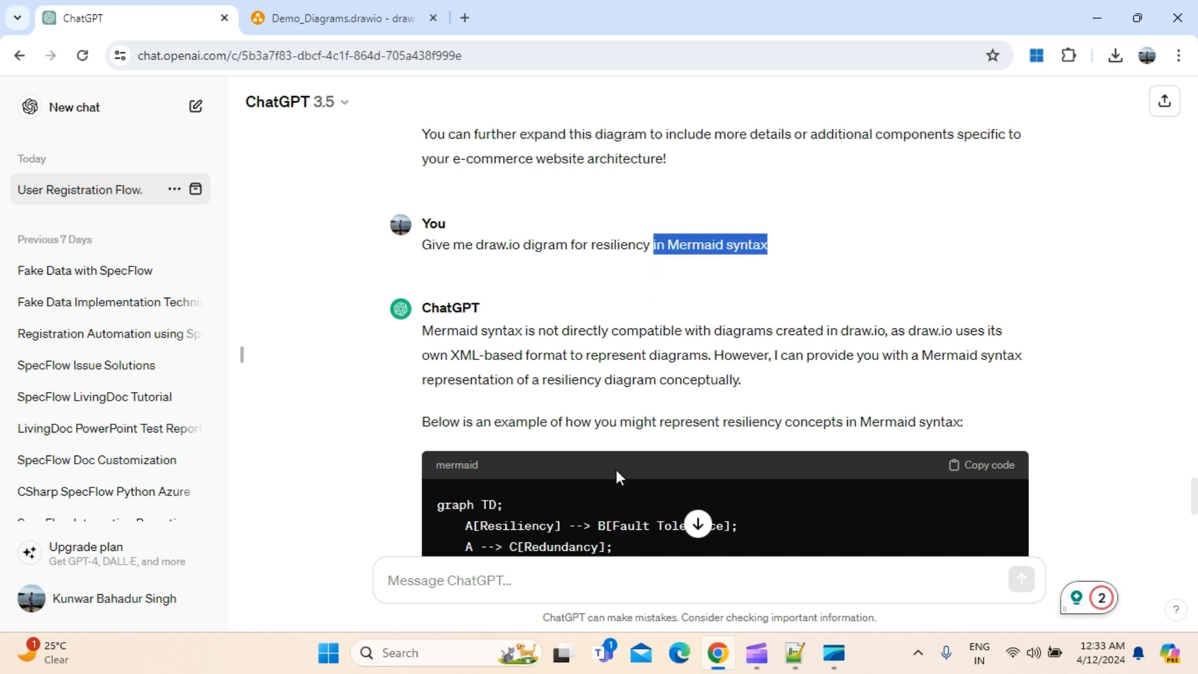
scroll(616, 477, down, 4)
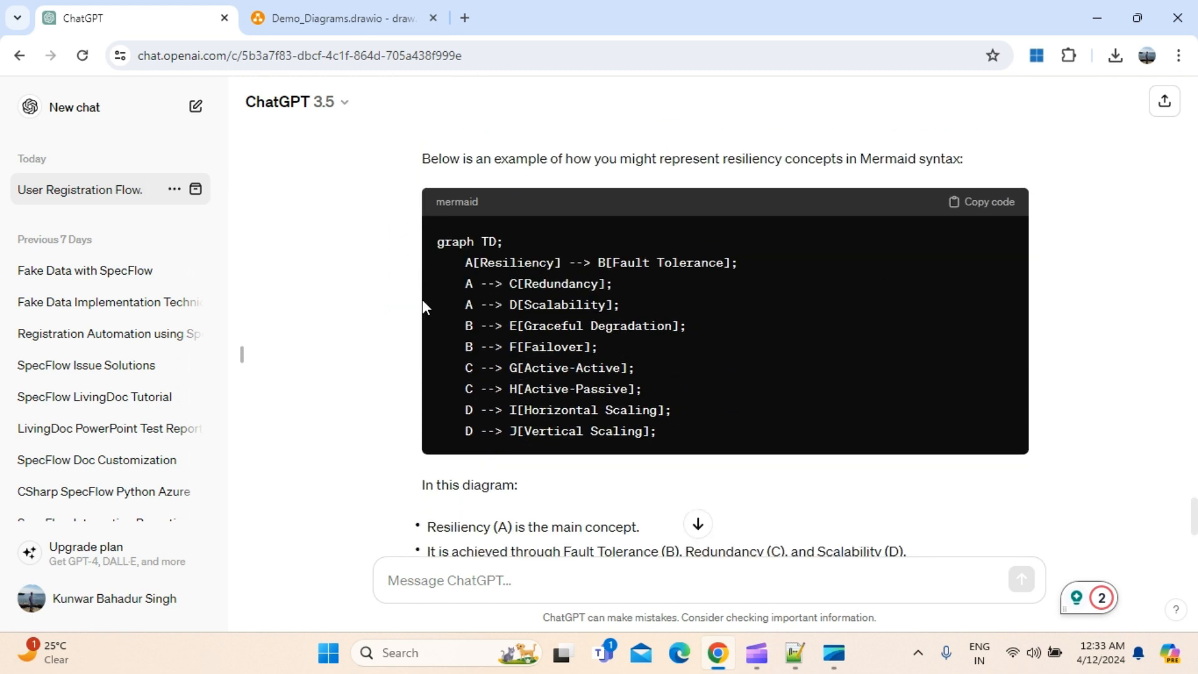
scroll(709, 340, up, 3)
click(563, 179)
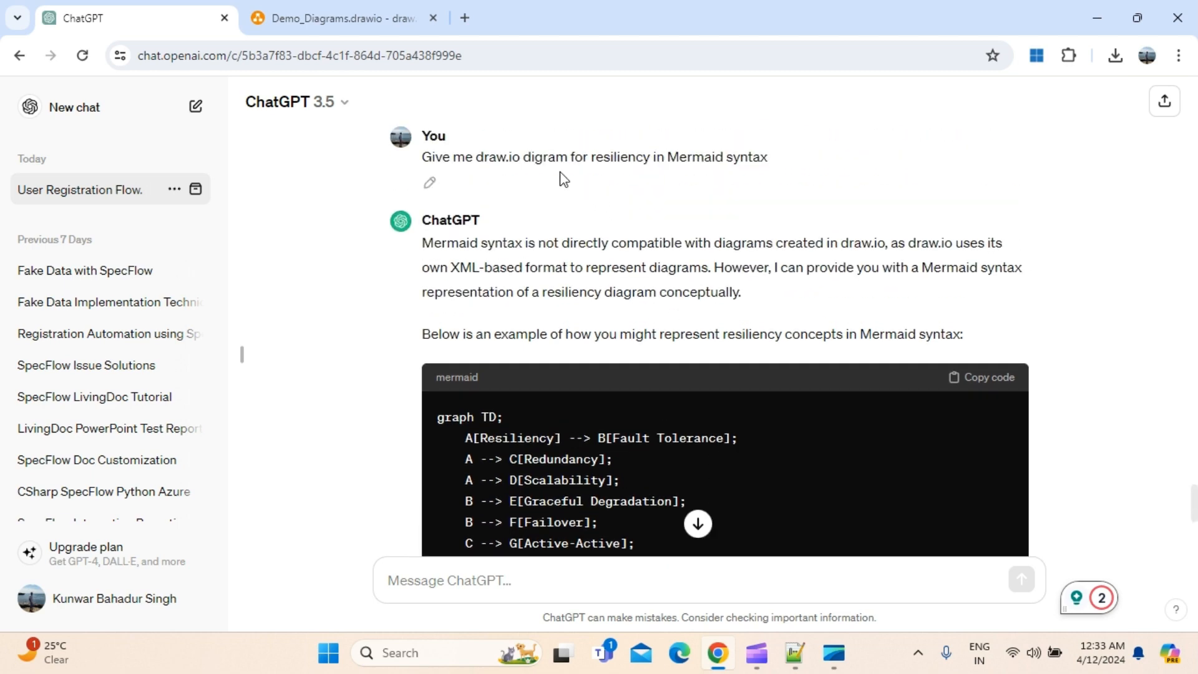
Step: Copy the sent resiliency prompt into a new message and remove "draw.io" from it
drag(422, 158, 803, 165)
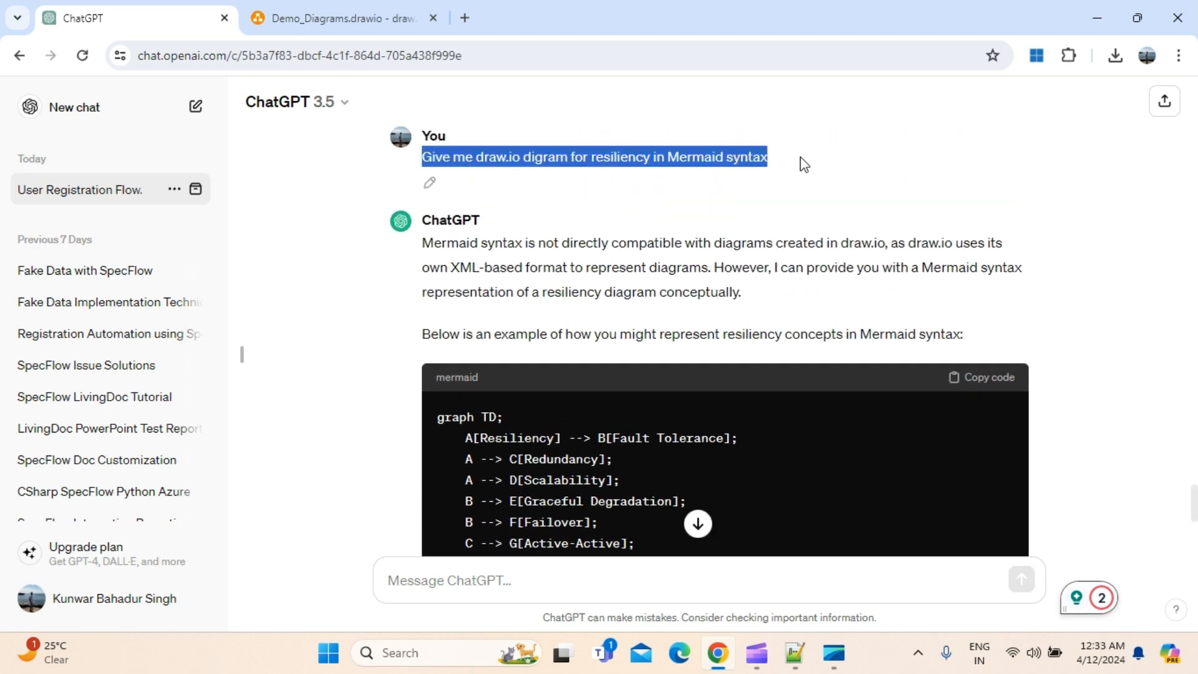
scroll(709, 406, down, 8)
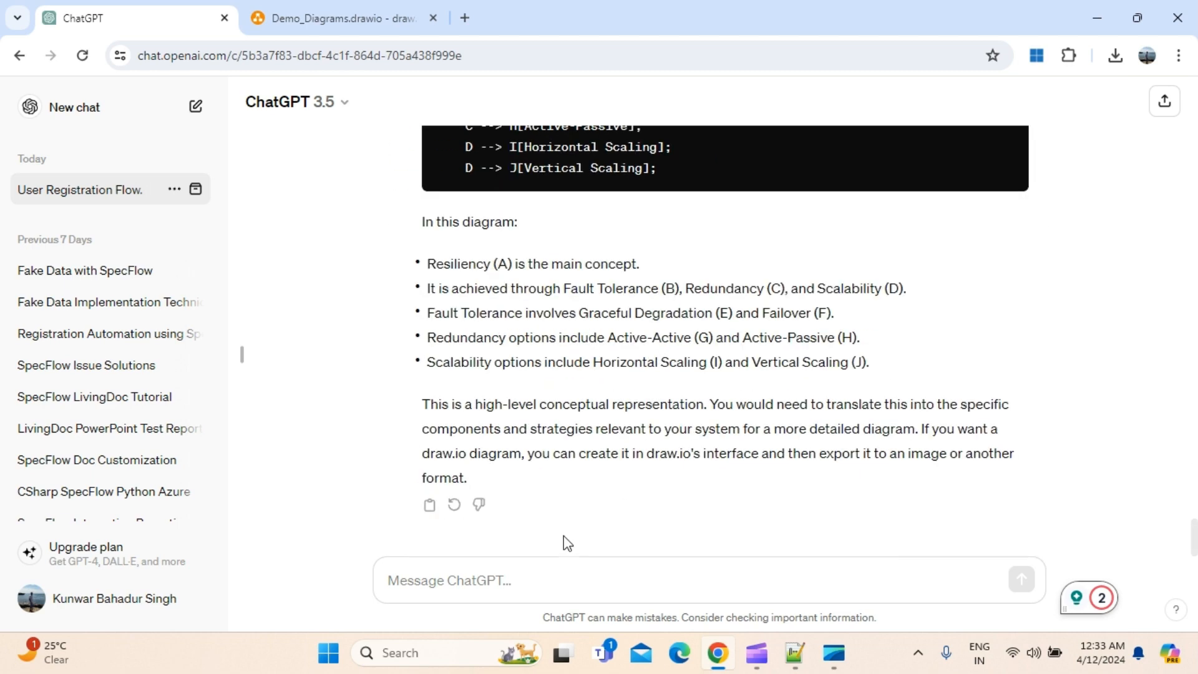
click(531, 586)
key(ctrl+v)
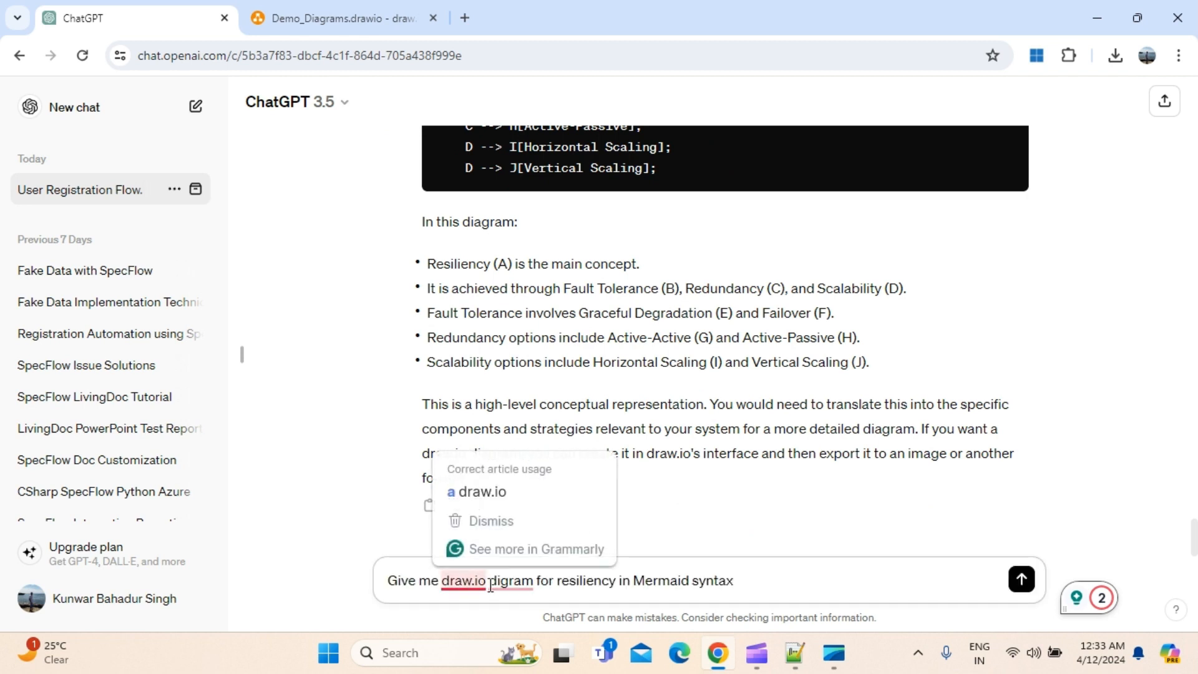
mouse_move(490, 587)
key(BackSpace)
key(BackSpace)
key(BackSpace)
key(BackSpace)
key(BackSpace)
key(BackSpace)
key(BackSpace)
key(BackSpace)
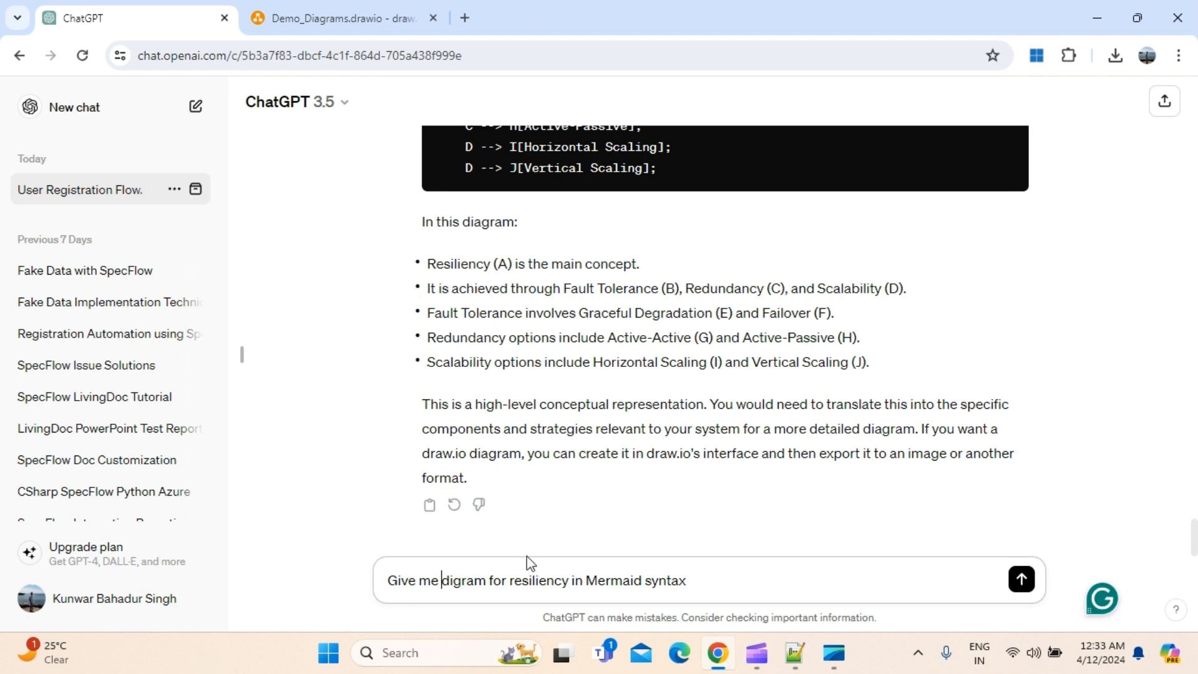
Step: Replace "Mermaid syntax" with "text format" in the resiliency prompt and send it
drag(587, 585, 727, 582)
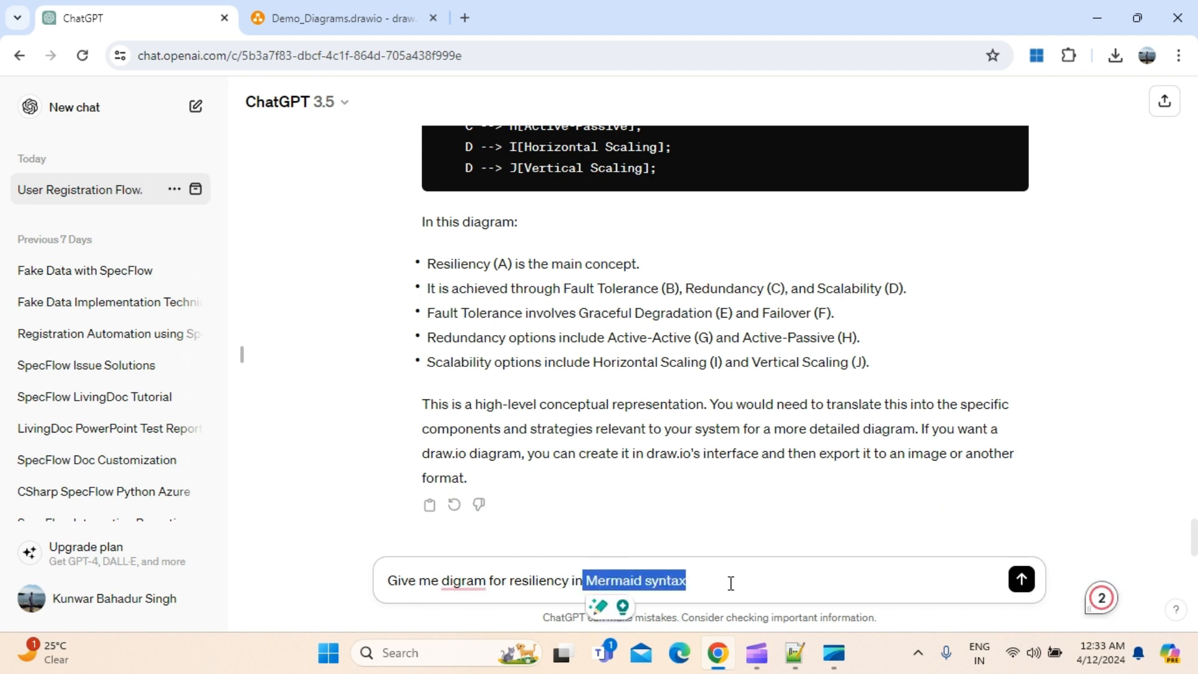
key(BackSpace)
text(text format)
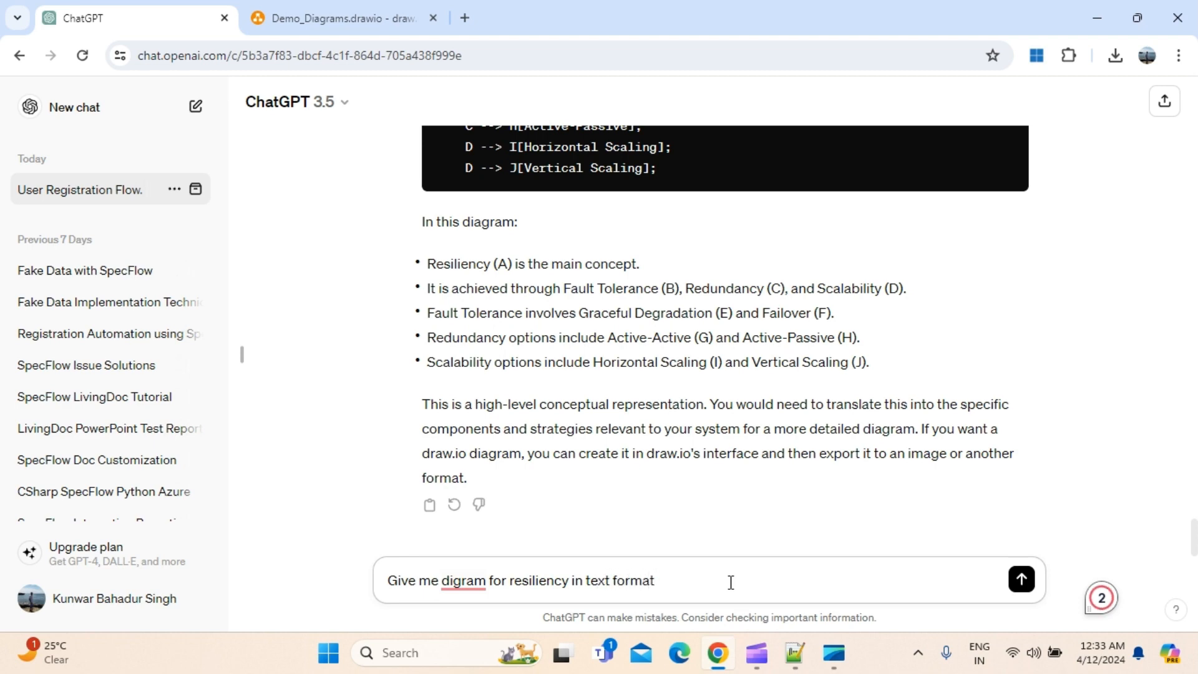
key(Return)
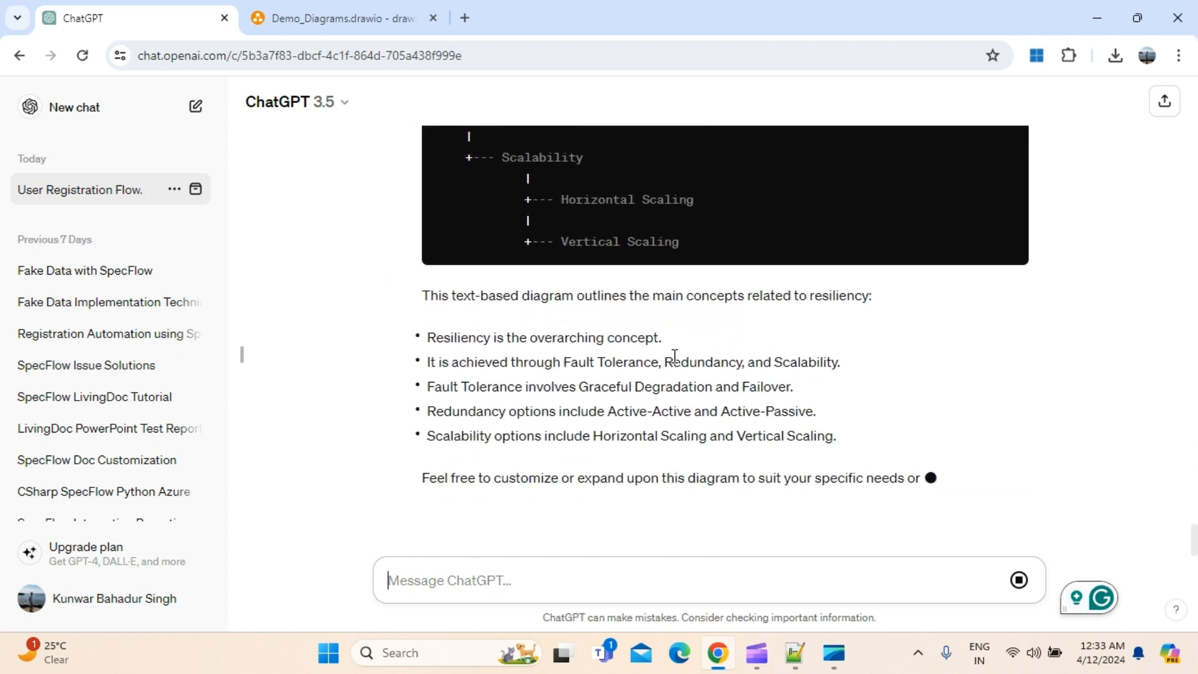
Step: Reuse the text format resiliency prompt in a new message, append "for draw.io", and send it
scroll(731, 444, up, 7)
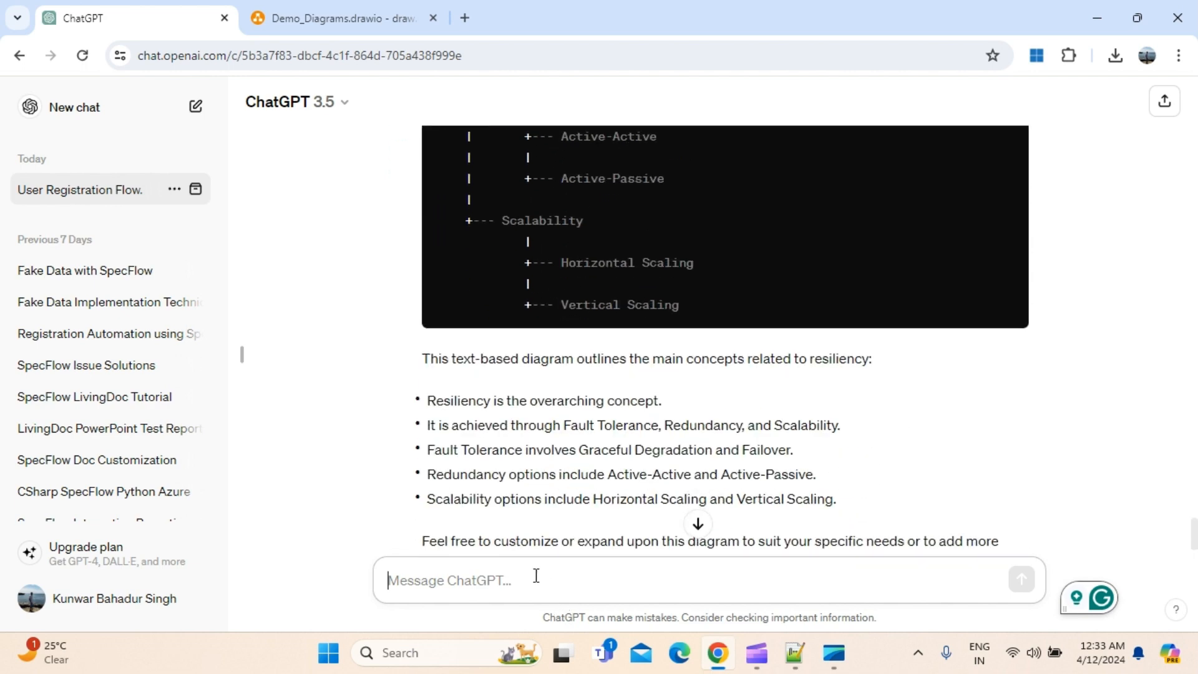
scroll(629, 441, up, 8)
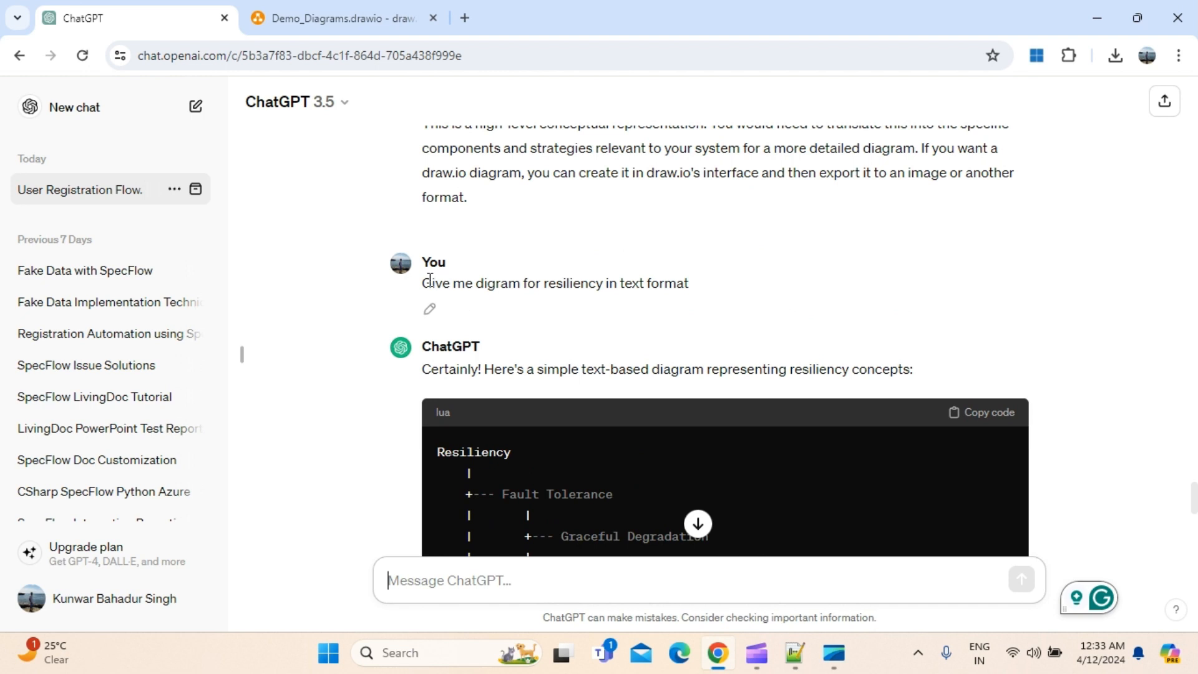
drag(425, 286, 714, 295)
key(ctrl+c)
scroll(695, 456, down, 7)
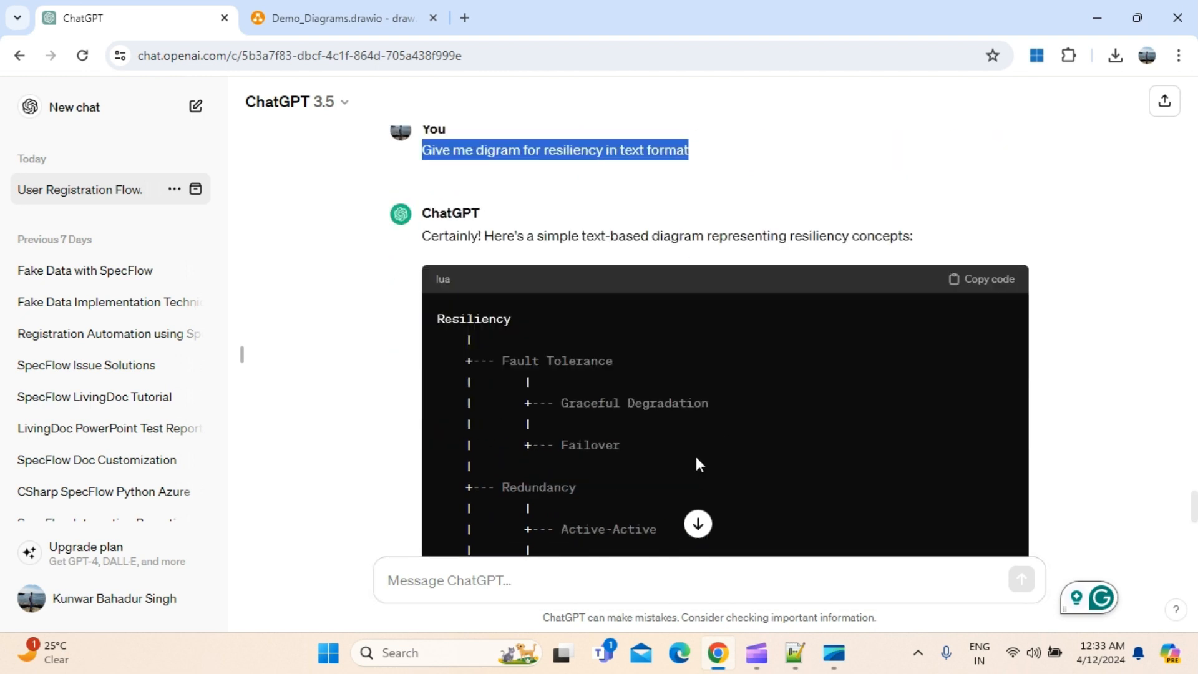
click(464, 579)
key(ctrl+v)
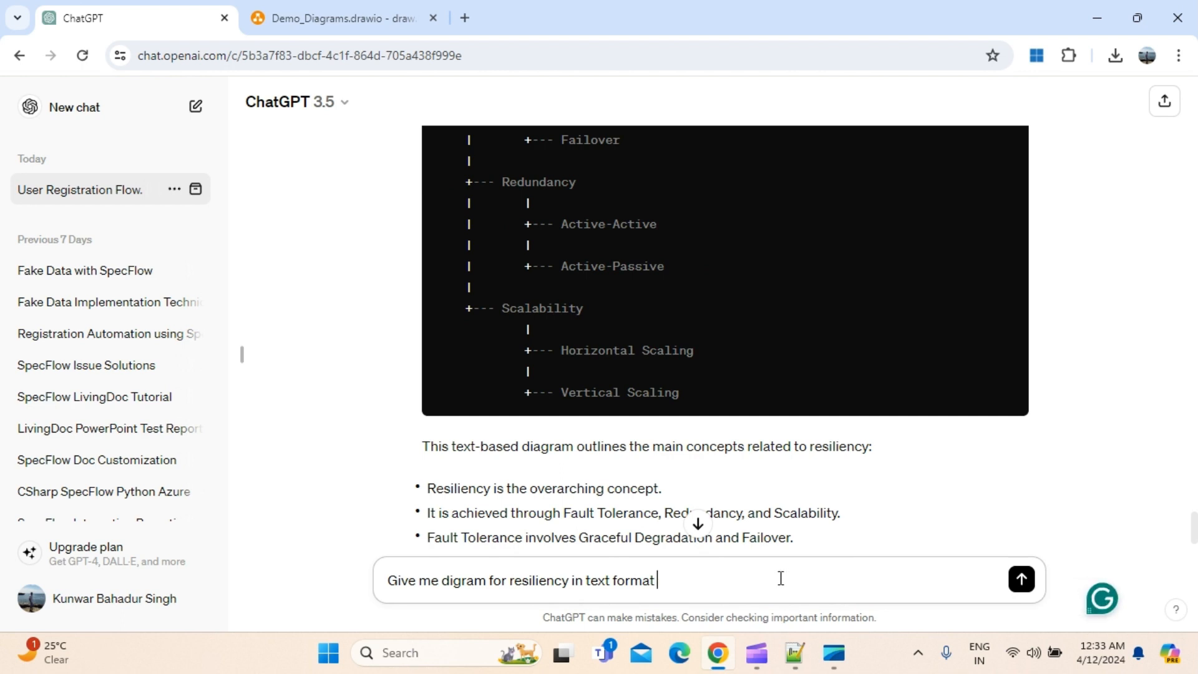
text(for draw.io)
key(Return)
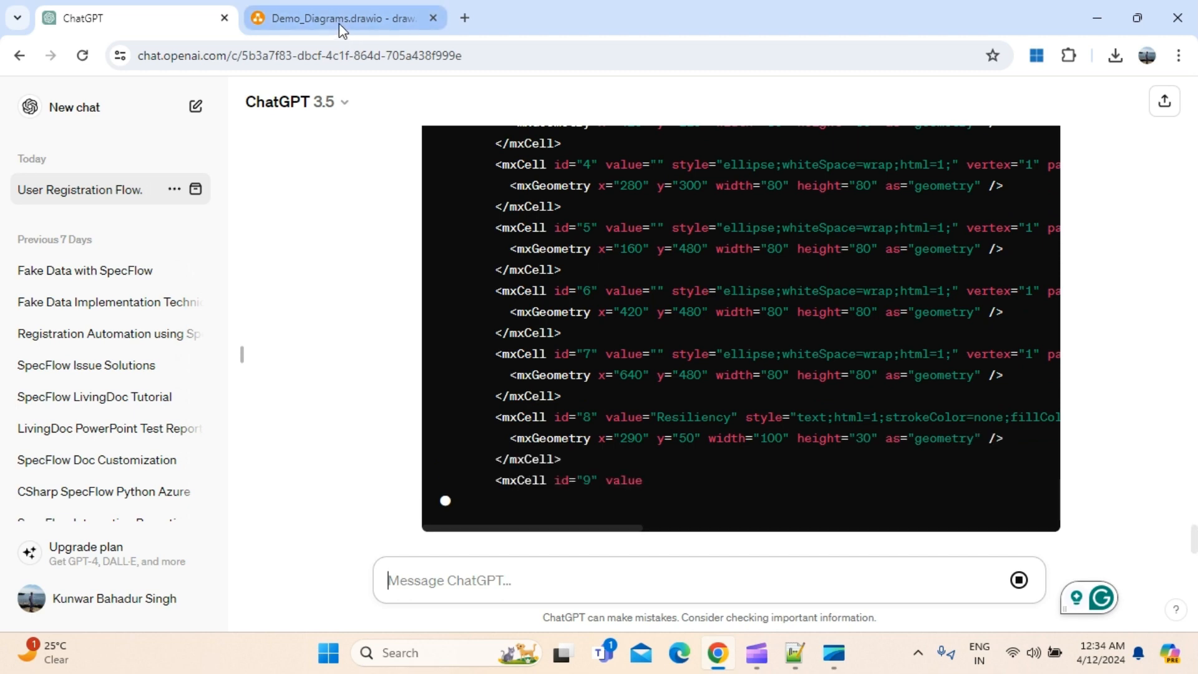
click(339, 24)
click(67, 120)
mouse_move(69, 132)
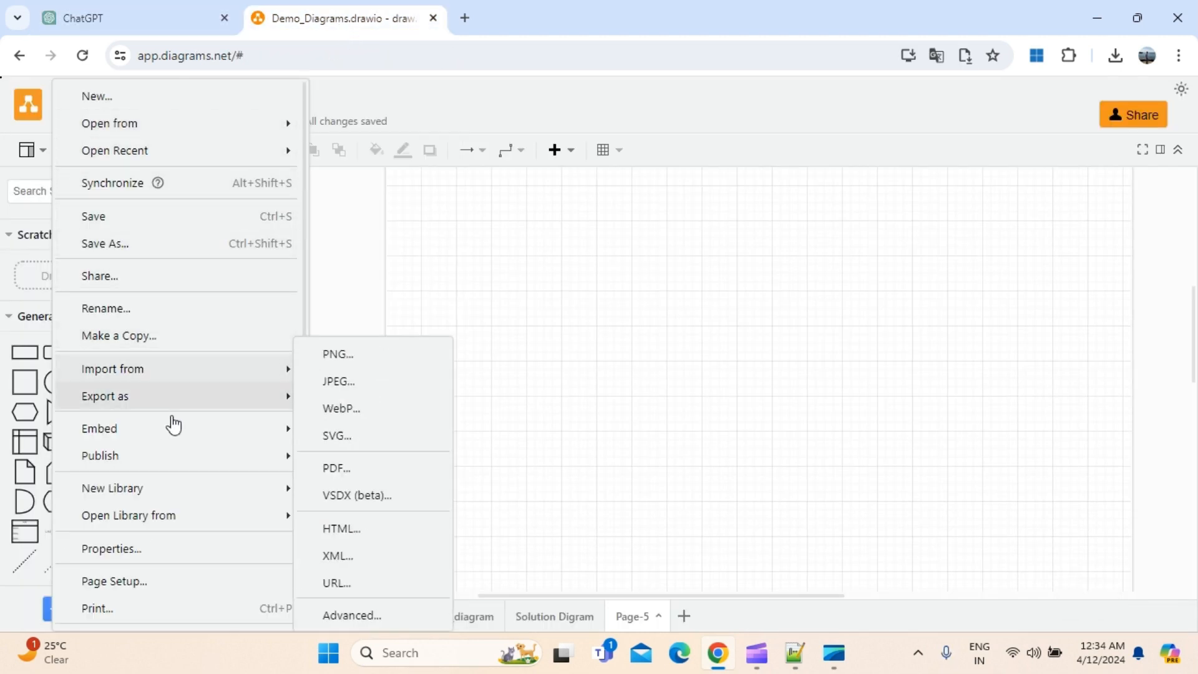
mouse_move(143, 379)
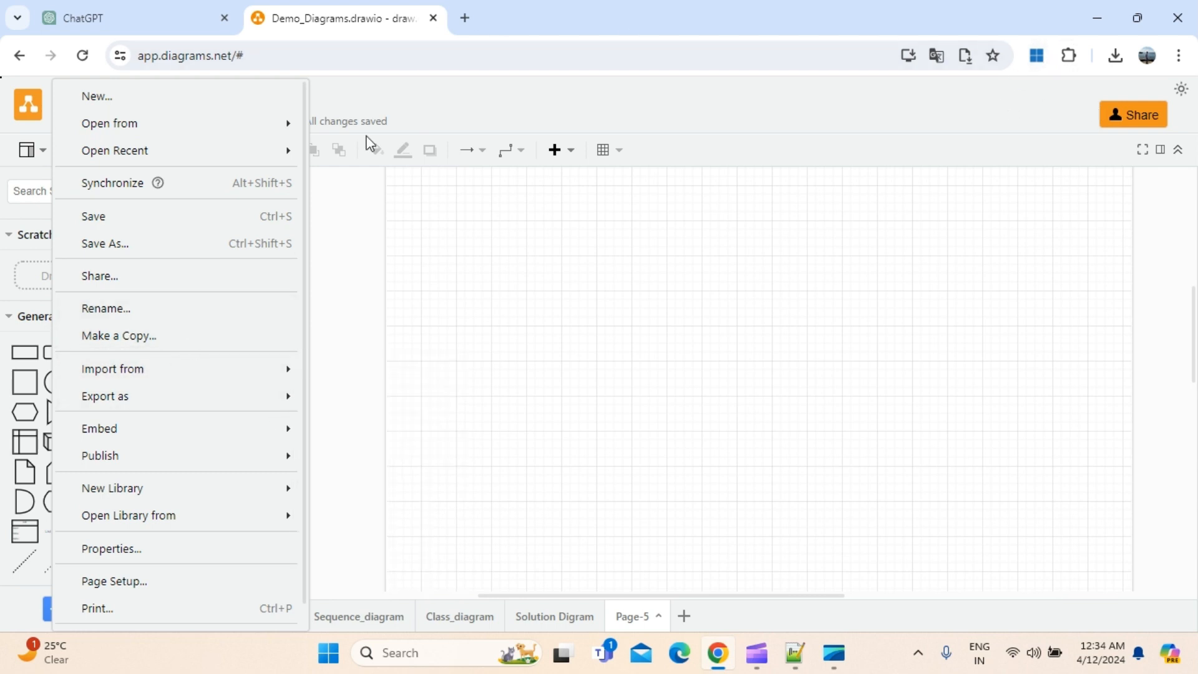
click(723, 659)
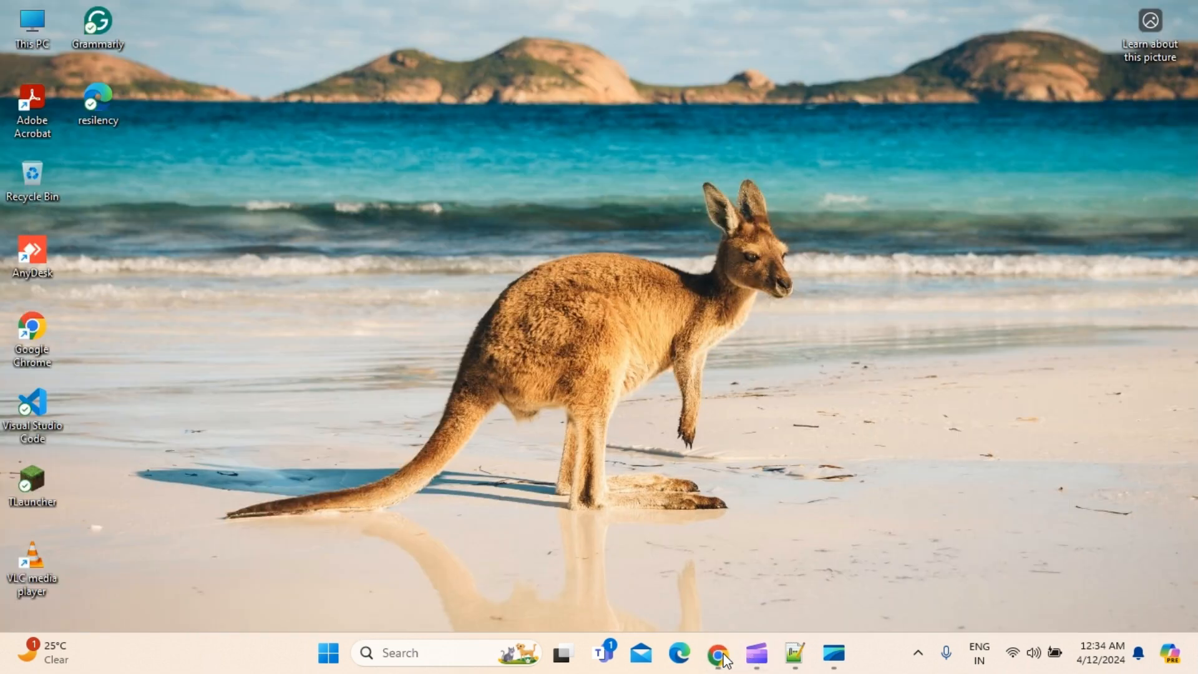
click(724, 659)
click(147, 23)
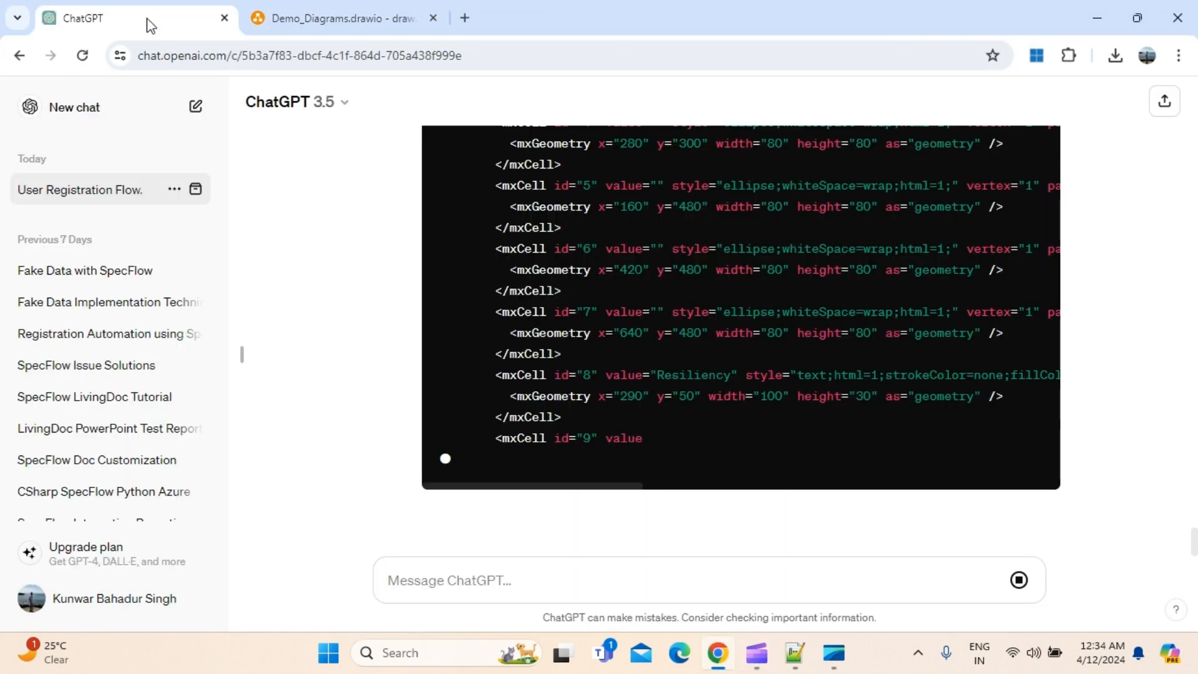
Step: Examine the generated draw.io XML code for the text format resiliency prompt
scroll(896, 432, up, 10)
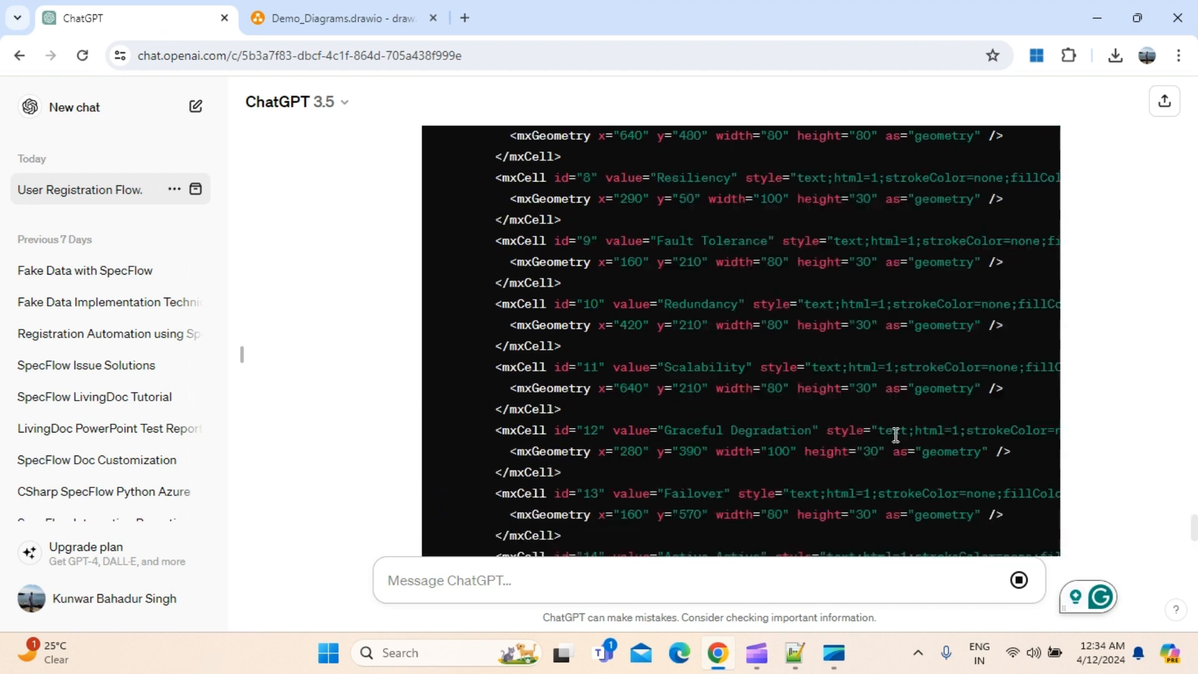
scroll(896, 431, up, 6)
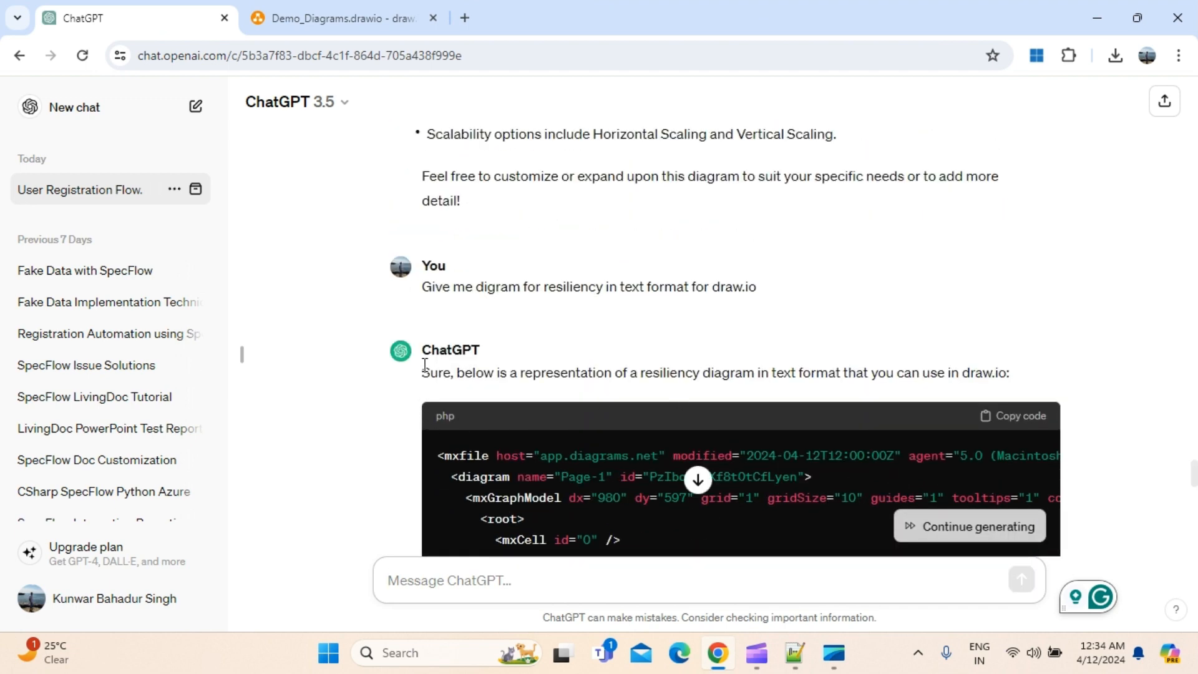
scroll(650, 385, down, 14)
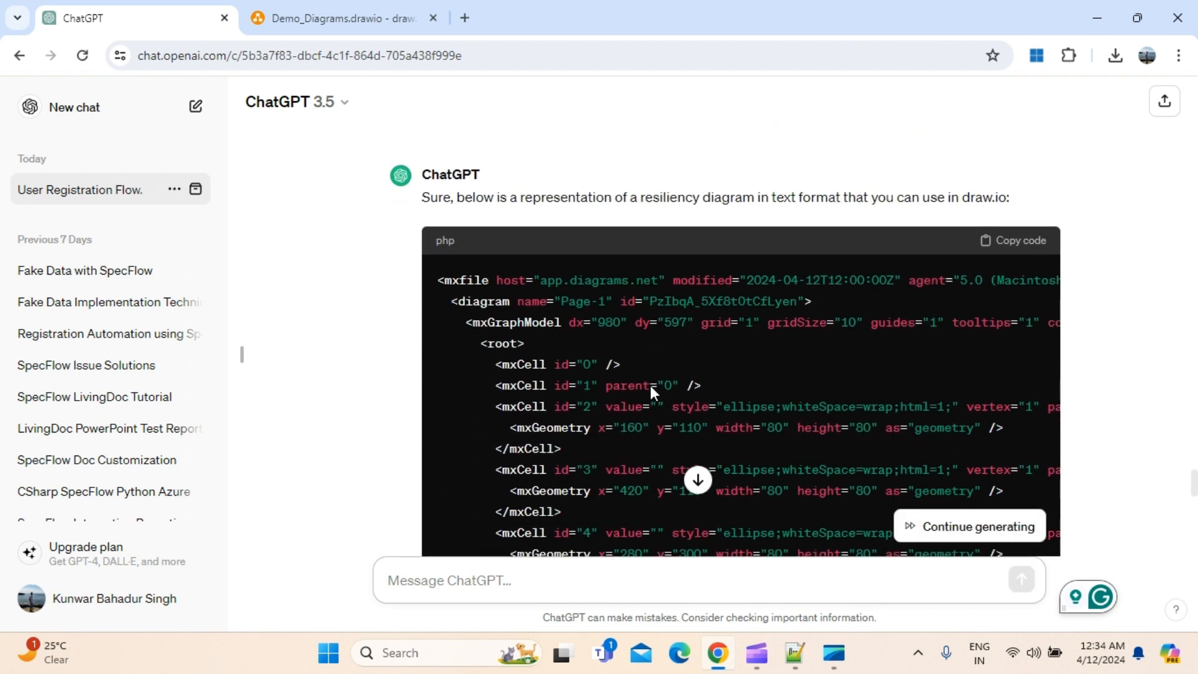
scroll(1151, 331, up, 20)
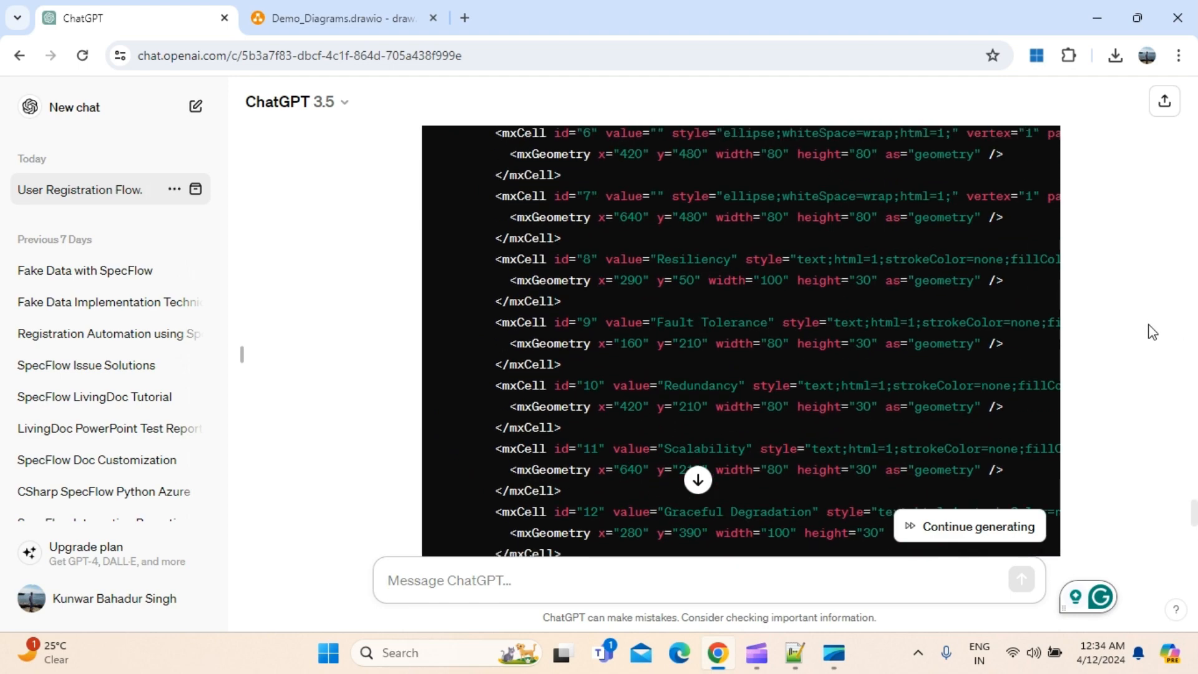
scroll(1151, 331, down, 5)
scroll(1151, 331, down, 16)
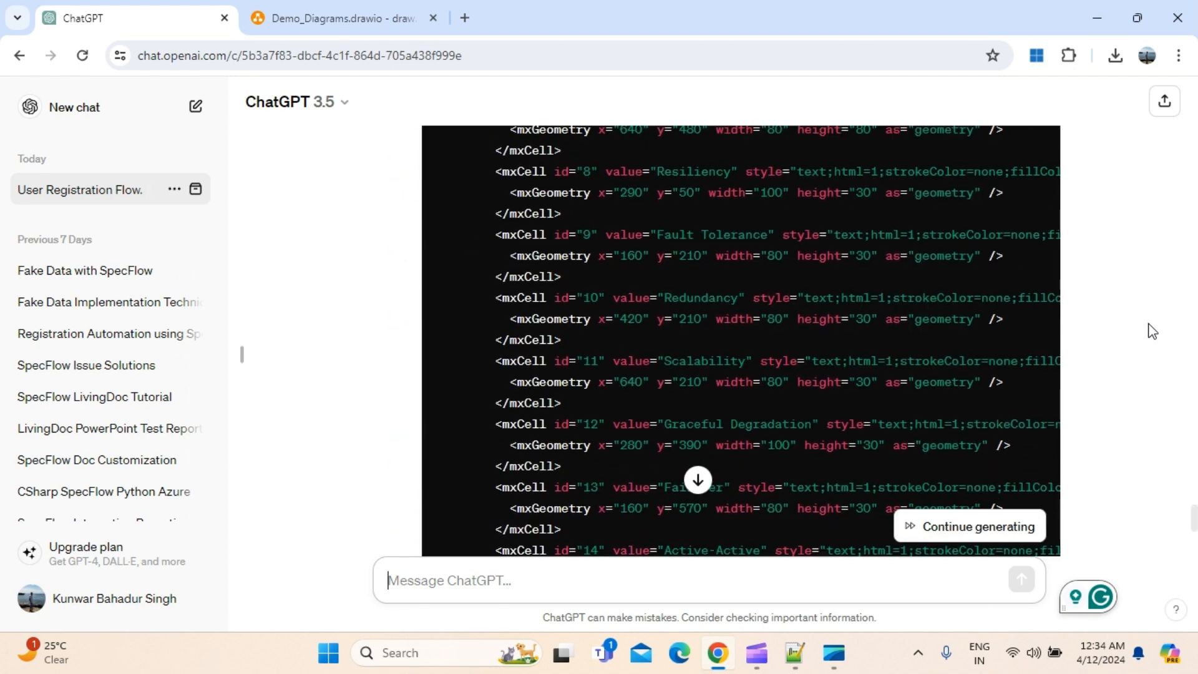
Step: Copy the prompt "Give me digram singalton pattern" from the Notepad++ notes and send it in the ChatGPT conversation
click(799, 658)
drag(312, 208, 37, 208)
key(ctrl+c)
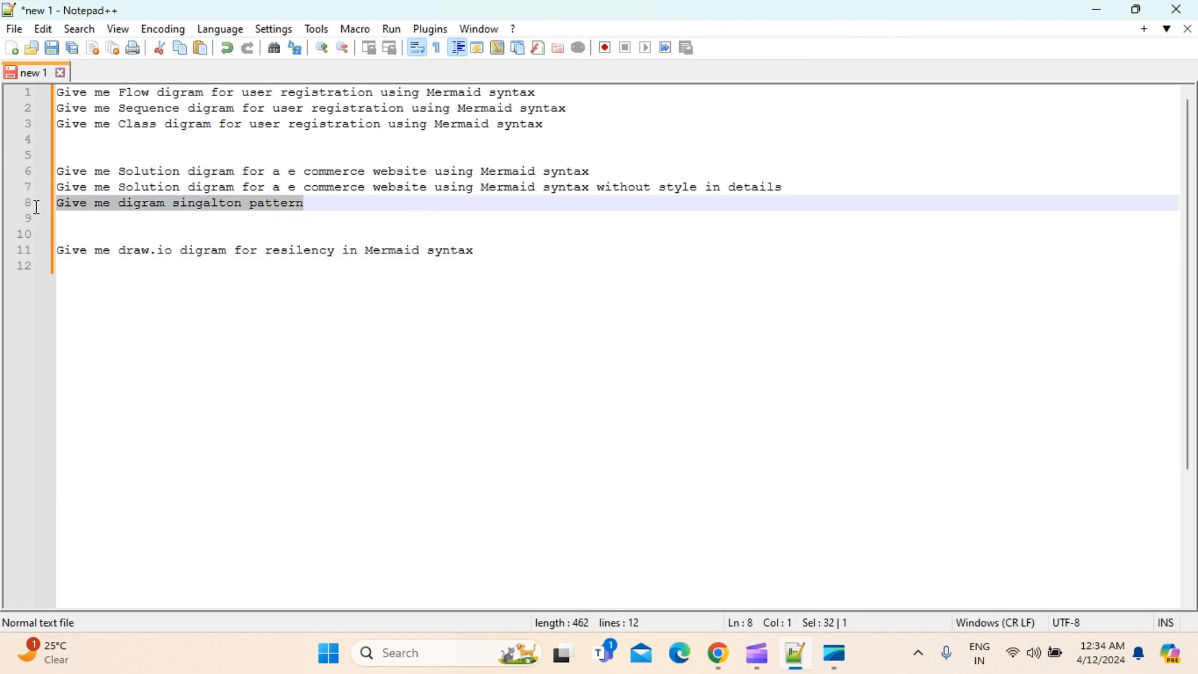
click(1097, 10)
key(ctrl+v)
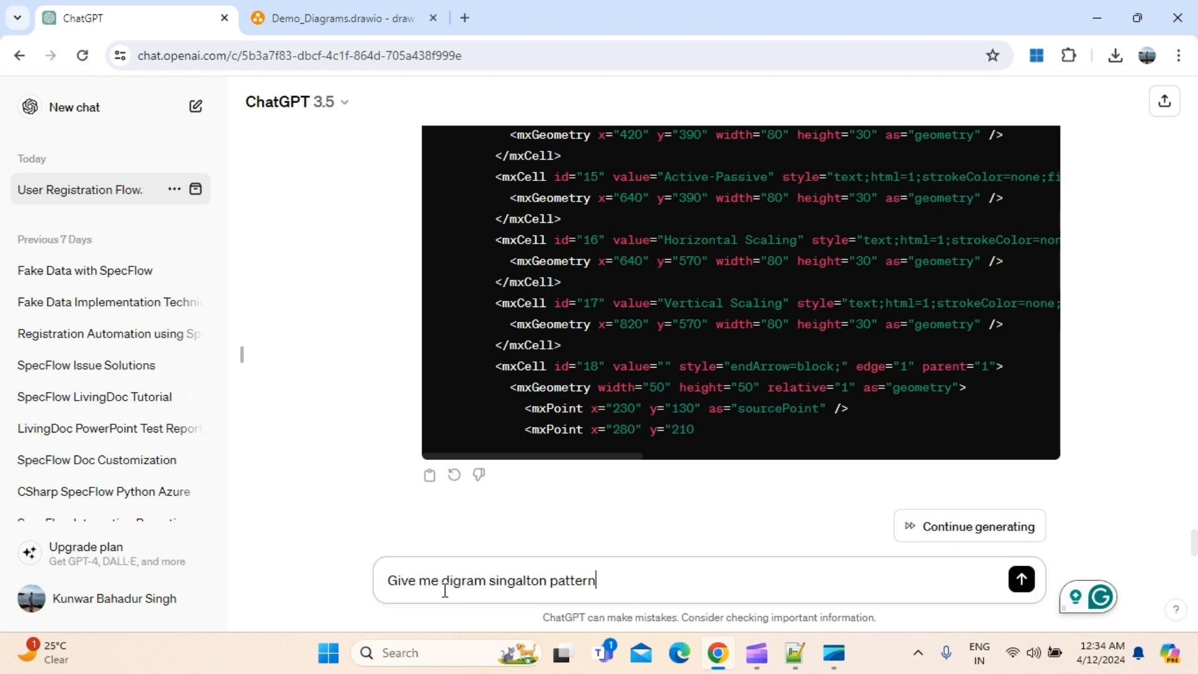
key(Return)
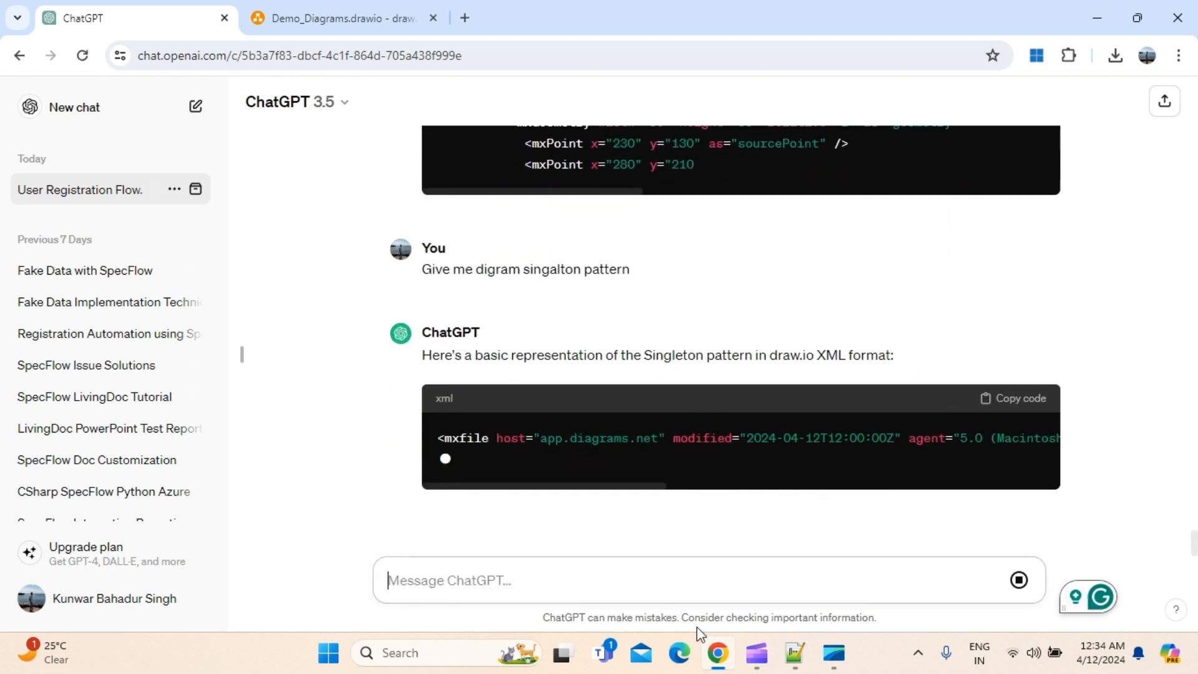
scroll(708, 441, up, 3)
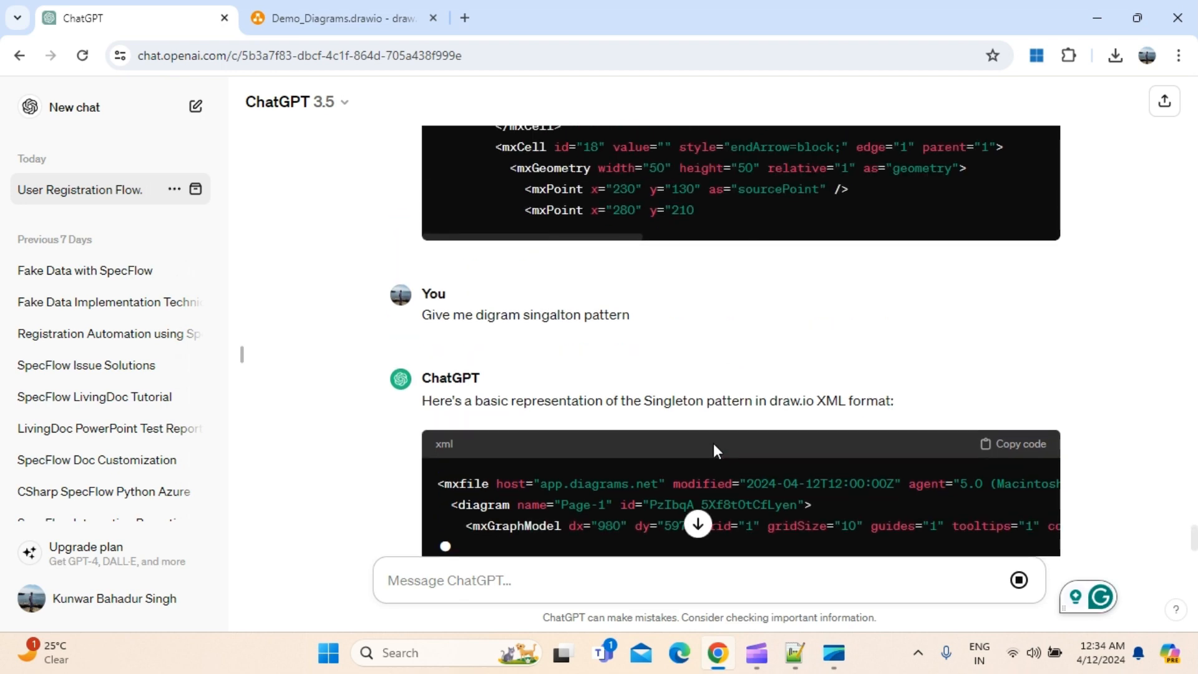
click(698, 525)
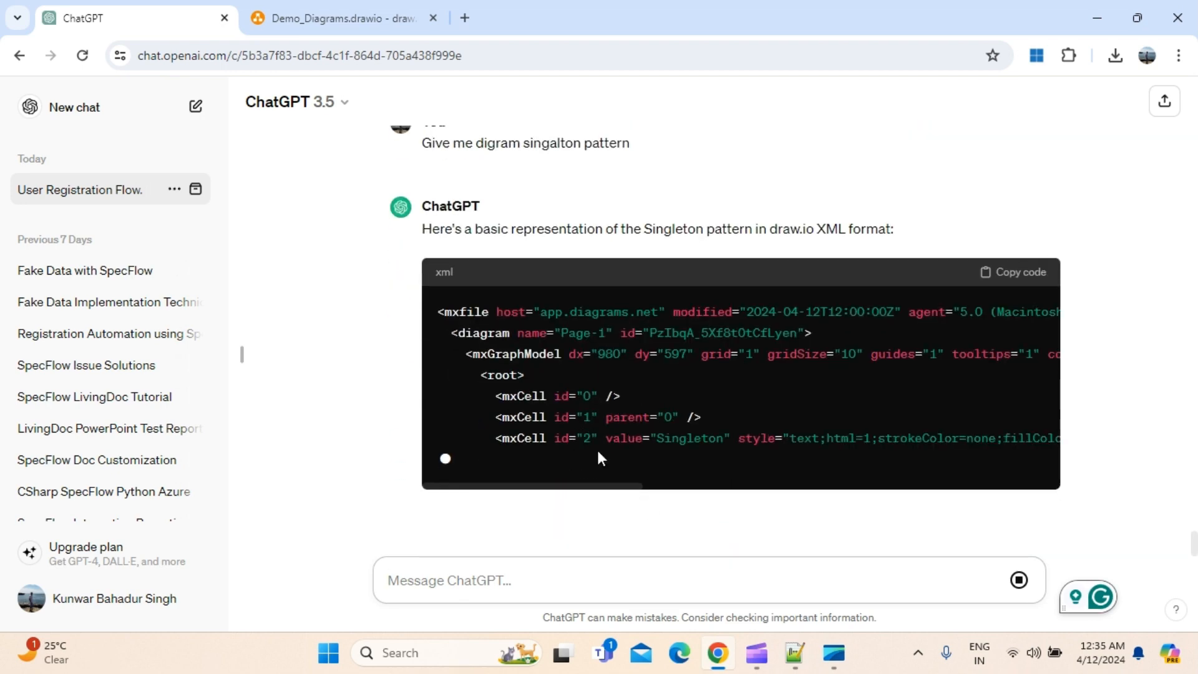
scroll(624, 349, up, 1)
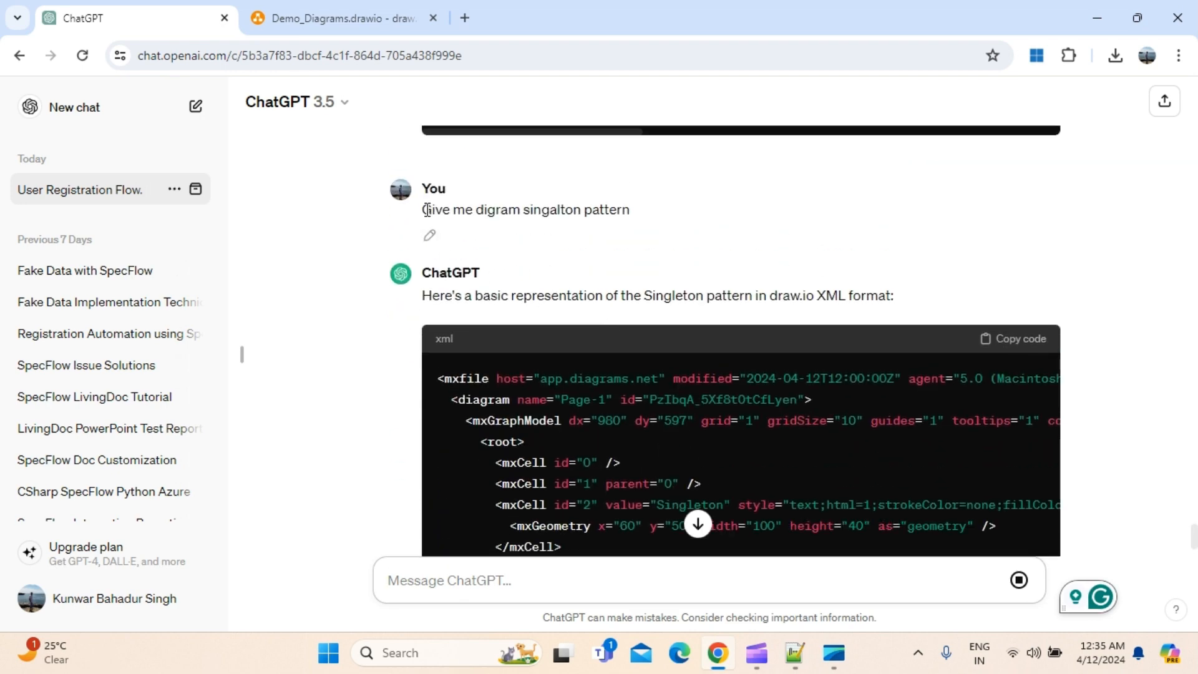
Step: In Notepad++, append "using Mermaid syntax" to the singleton pattern prompt, copying the phrase from the e-commerce prompt
mouse_move(800, 663)
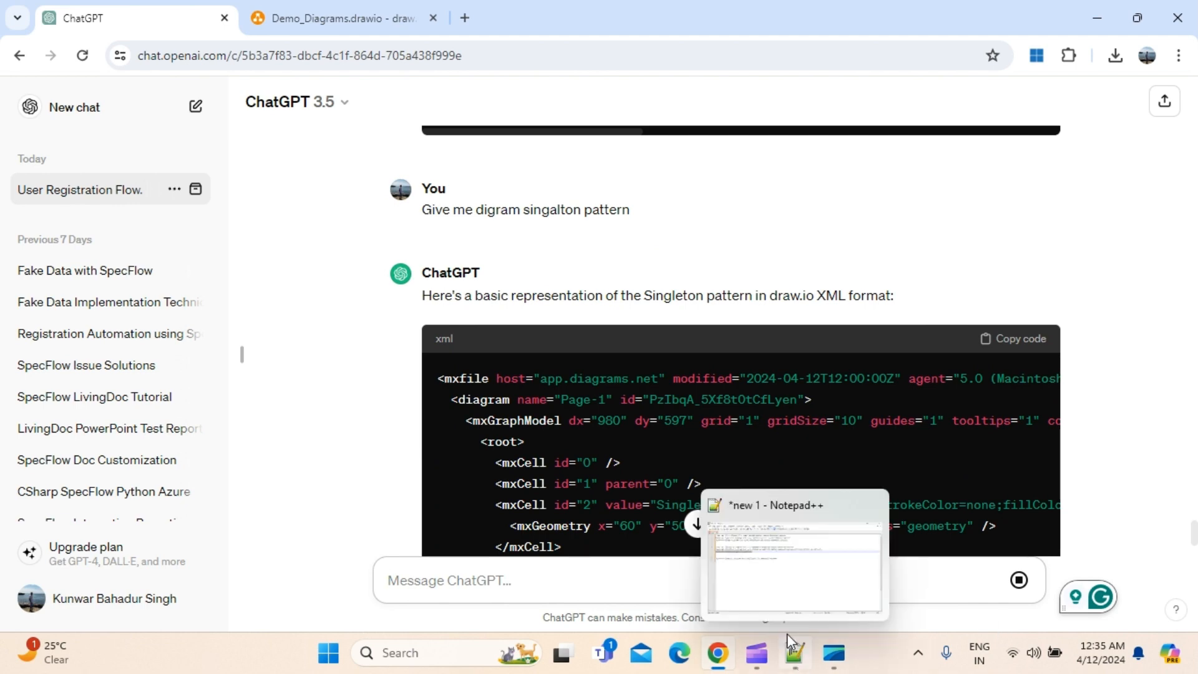
click(796, 656)
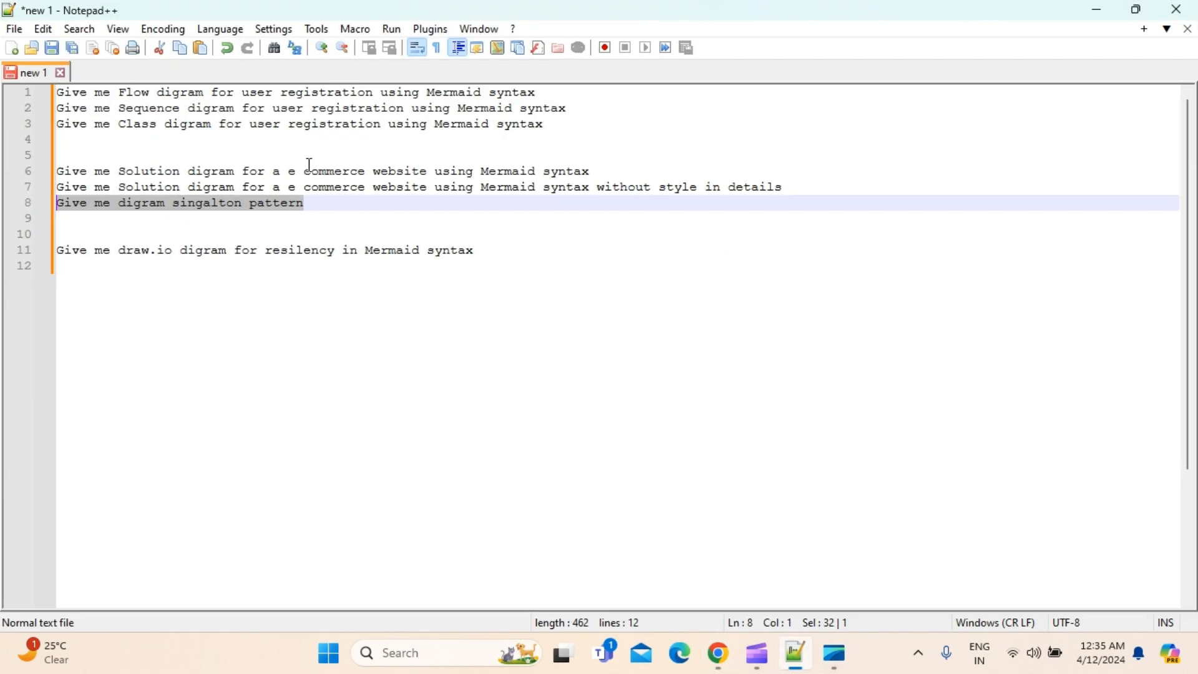
click(517, 256)
drag(436, 170, 644, 169)
key(ctrl+c)
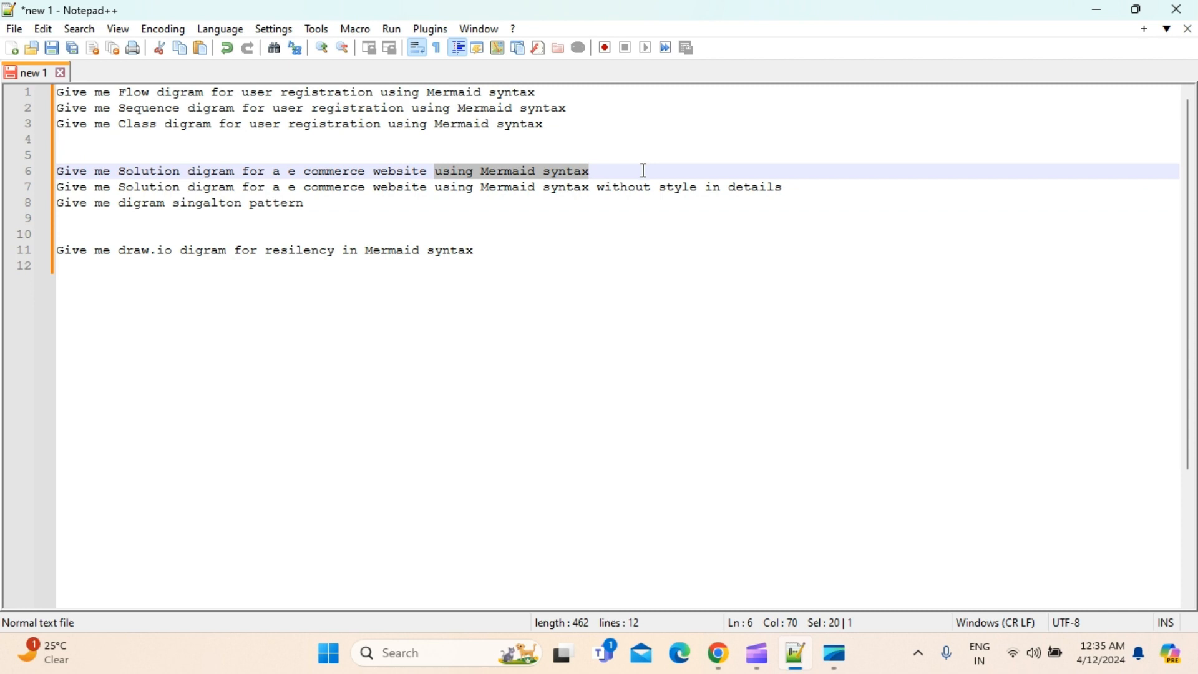
click(320, 206)
key(ctrl+v)
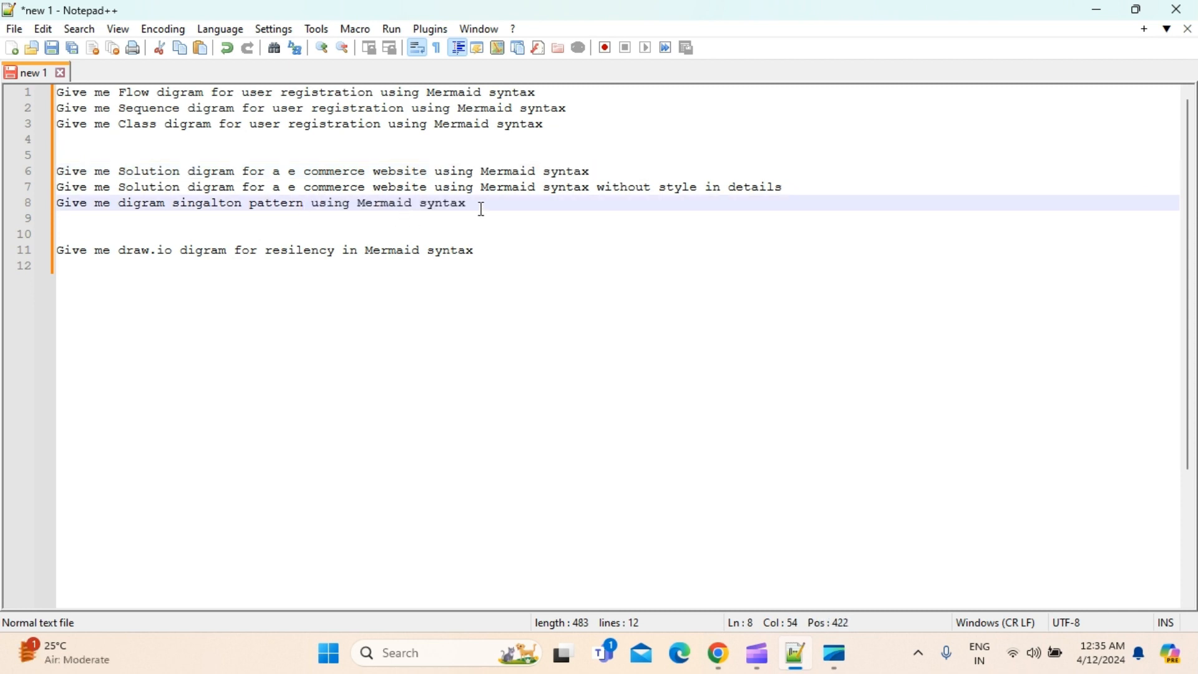
Step: Copy the extended singleton pattern prompt and send it in the ChatGPT conversation
drag(482, 208, 29, 207)
key(ctrl+c)
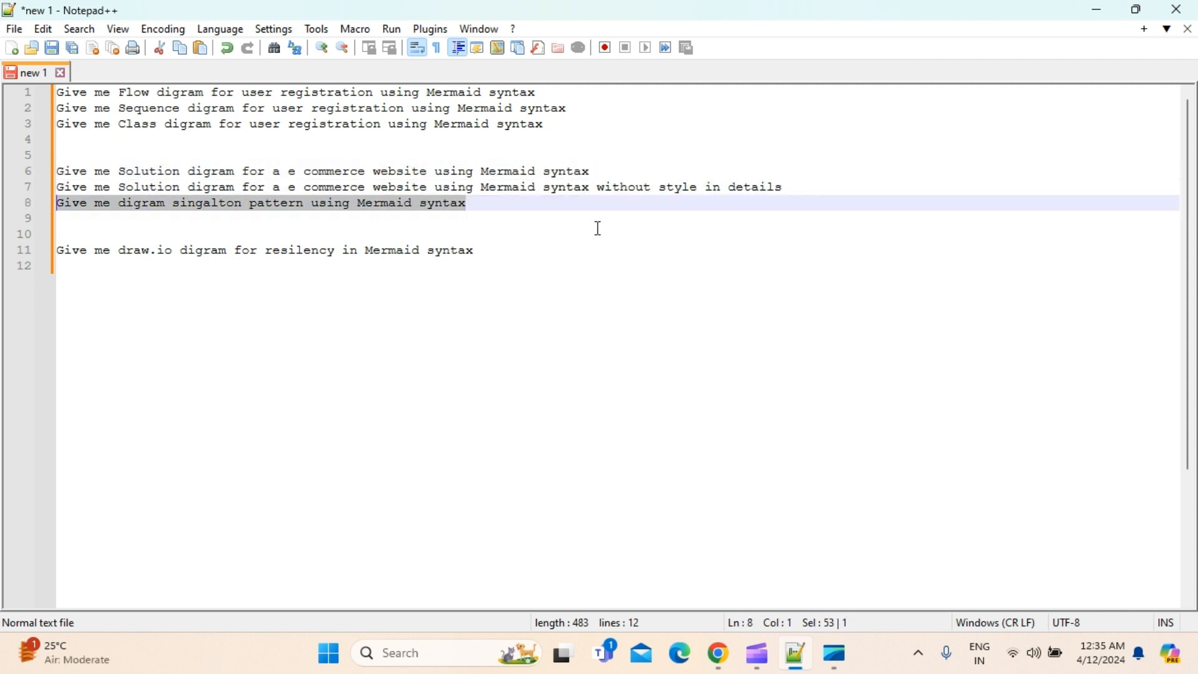
click(1095, 9)
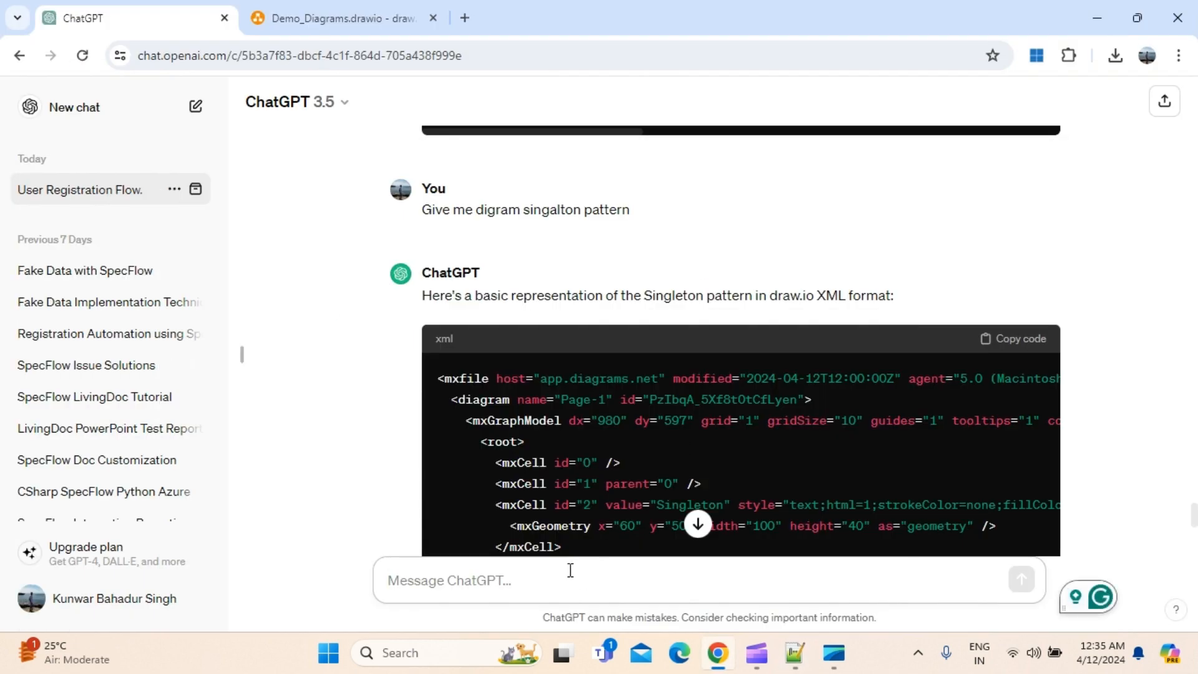
key(ctrl+v)
key(Return)
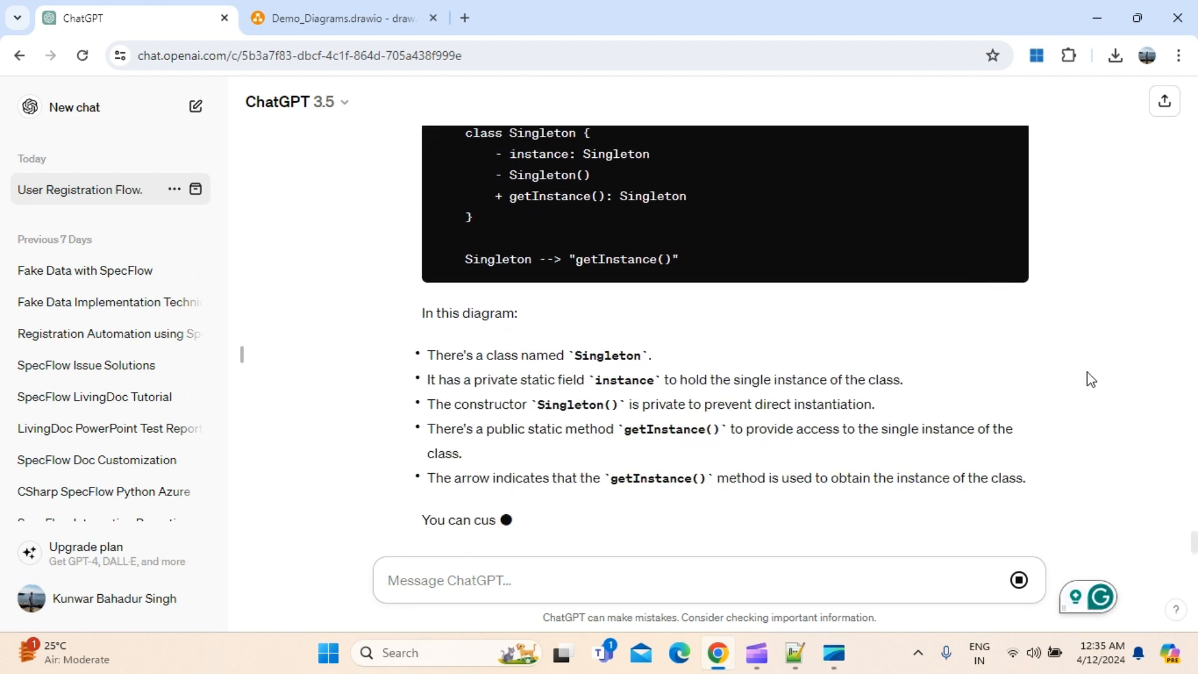
Step: Copy the generated Singleton class diagram Mermaid code and switch to draw.io
scroll(1087, 372, up, 4)
click(974, 410)
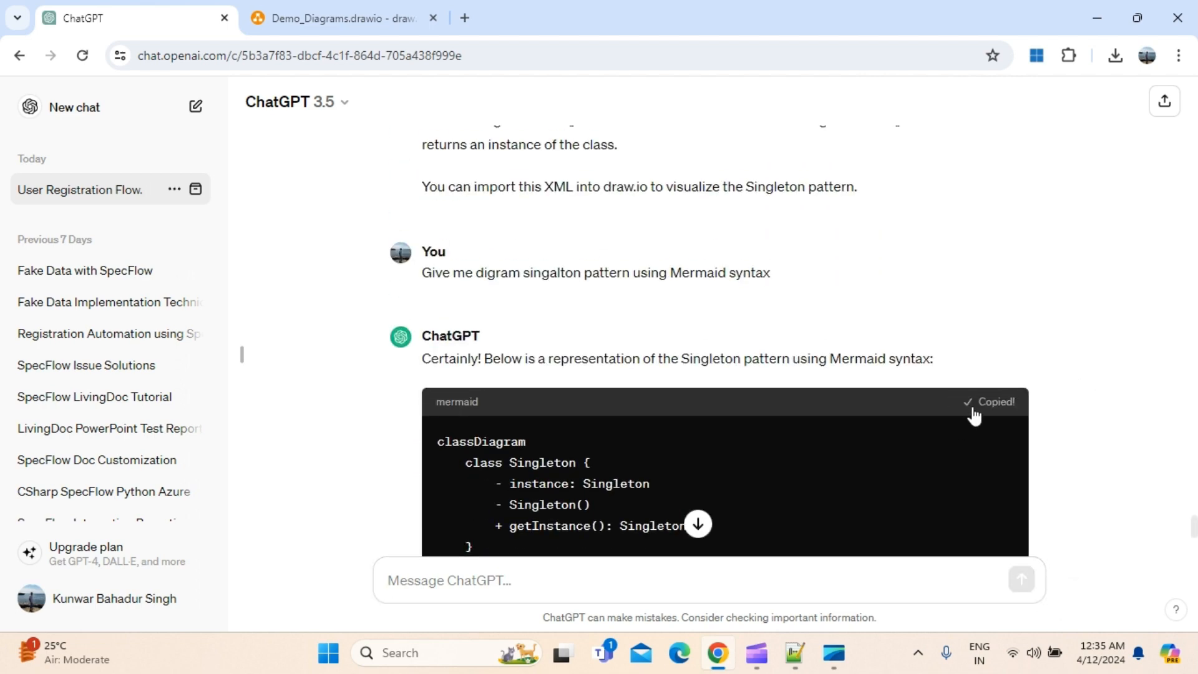
click(330, 20)
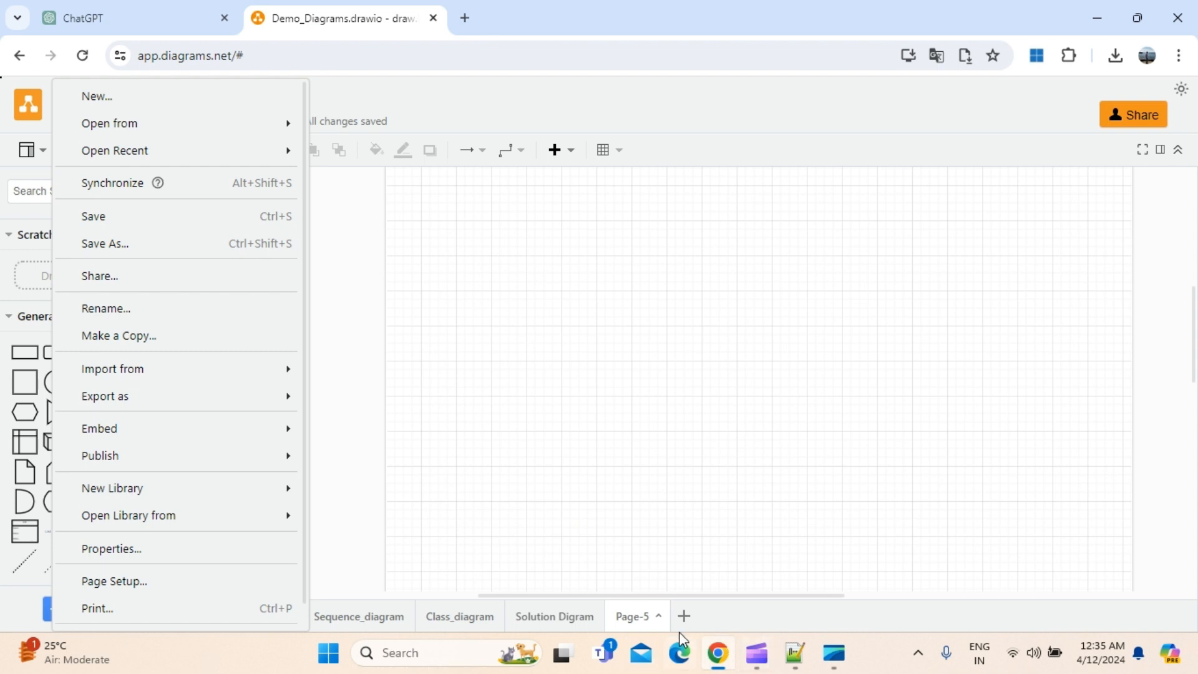
Step: Try to insert the copied Singleton Mermaid code as a diagram on Page-5, replacing the sample code
click(572, 157)
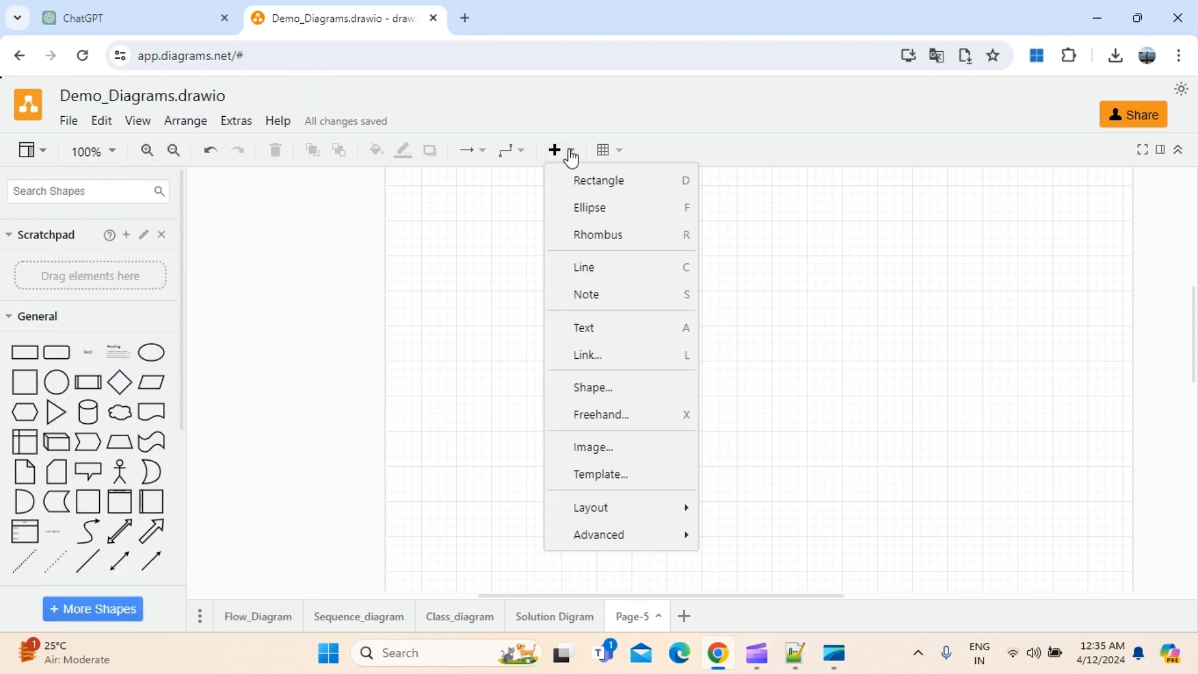
mouse_move(609, 543)
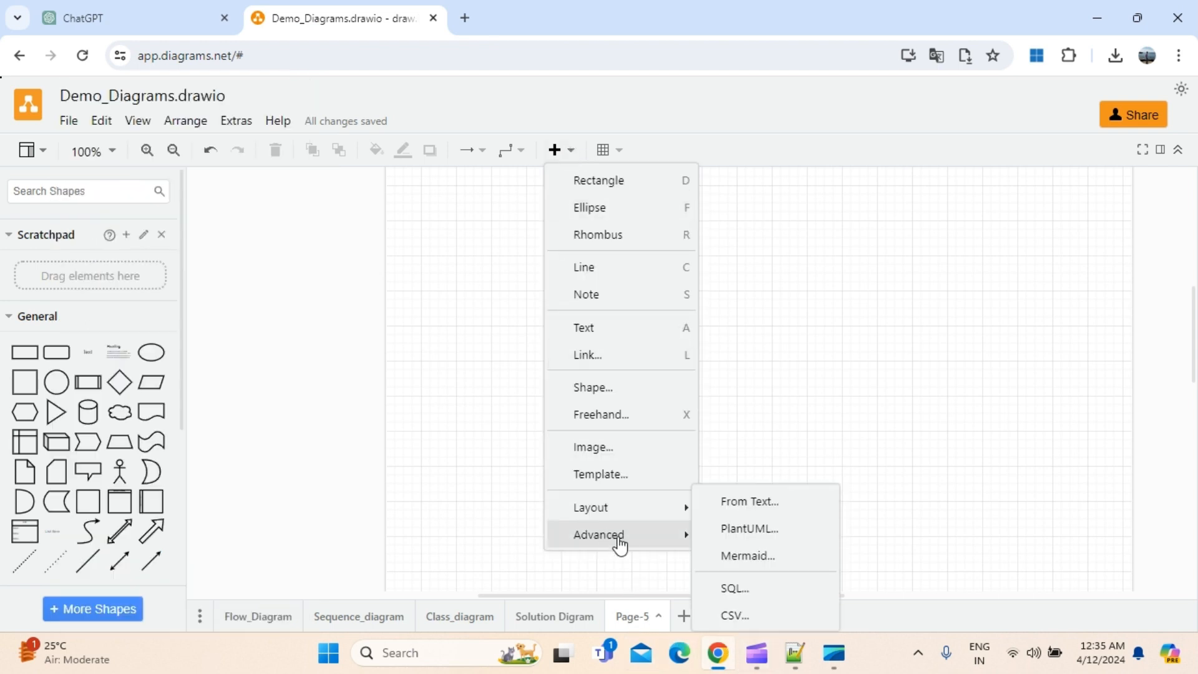
click(741, 558)
click(455, 244)
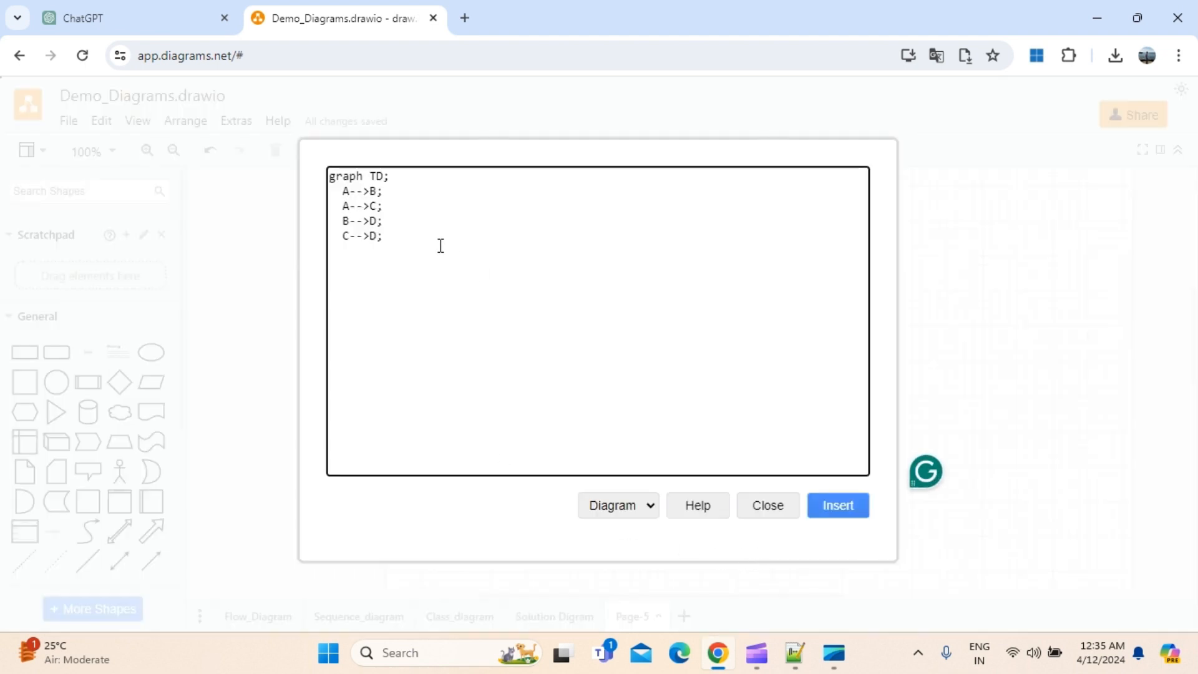
key(ctrl+a)
key(ctrl+v)
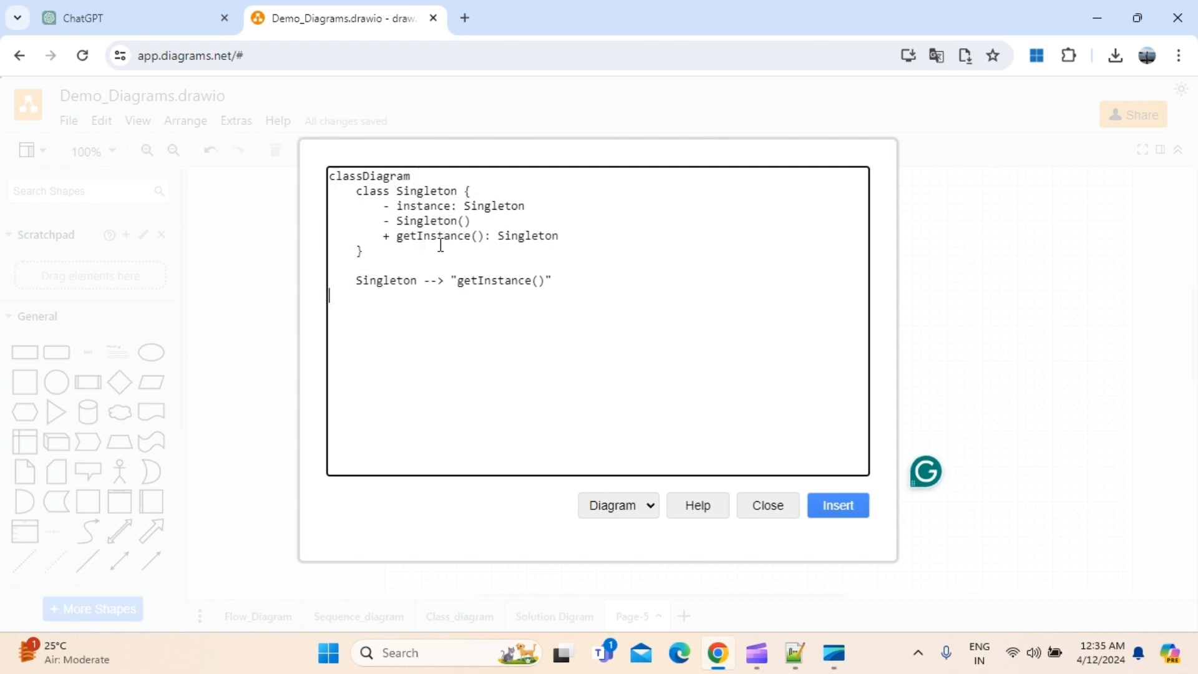
click(848, 509)
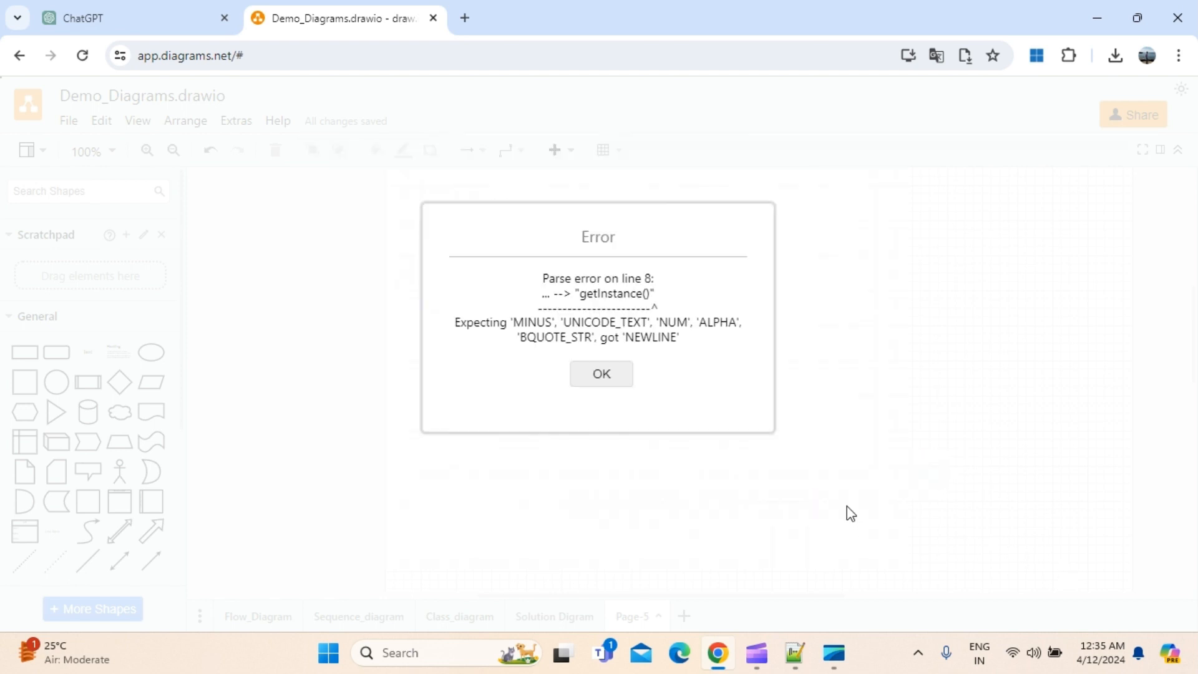
click(602, 375)
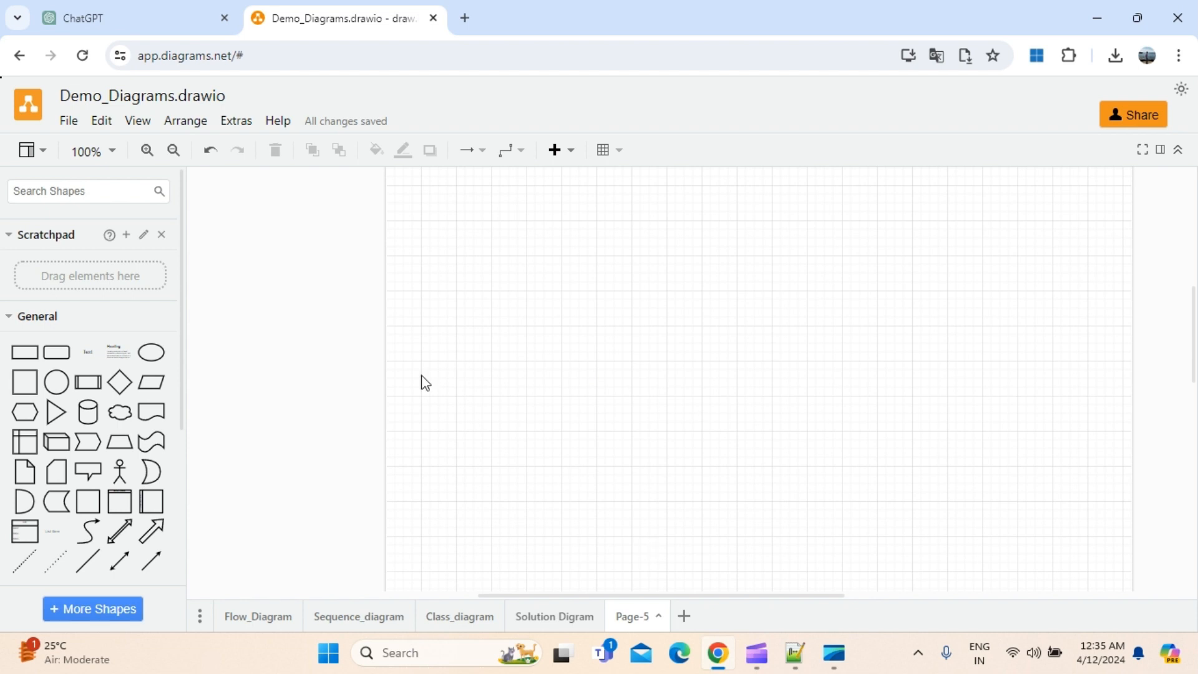
Step: Recheck the Singleton Mermaid code in ChatGPT, and try again to insert it as a Mermaid diagram on Page-5 in draw.io
click(116, 16)
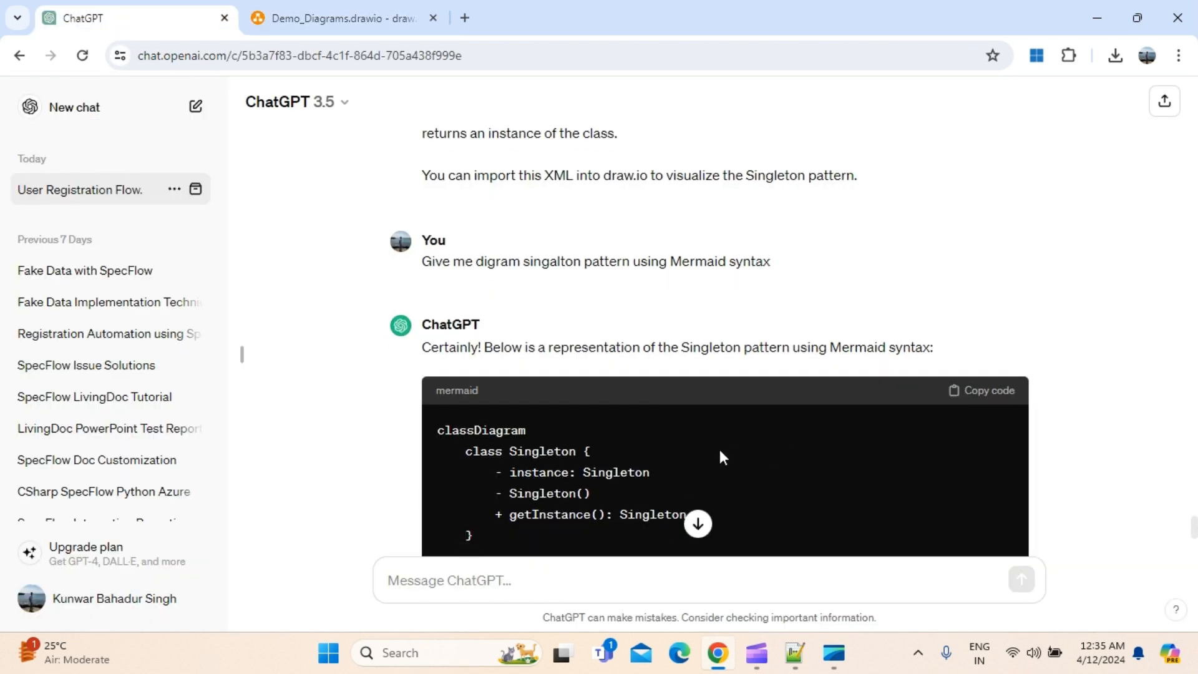
scroll(720, 449, down, 3)
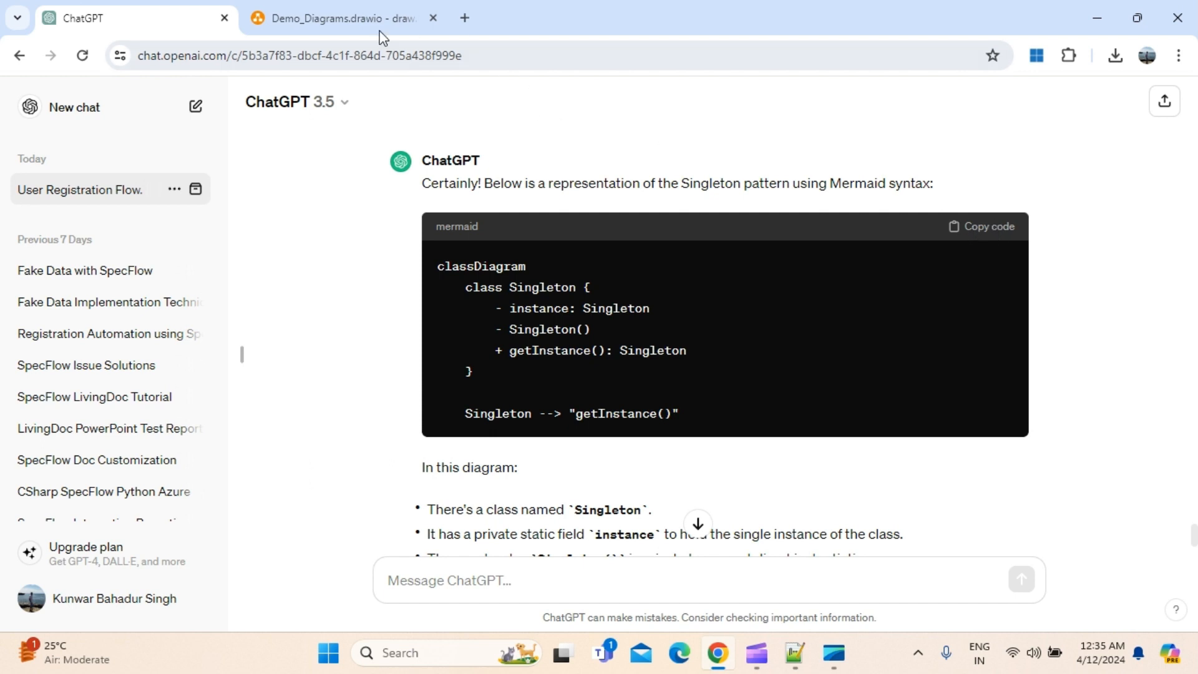
click(331, 16)
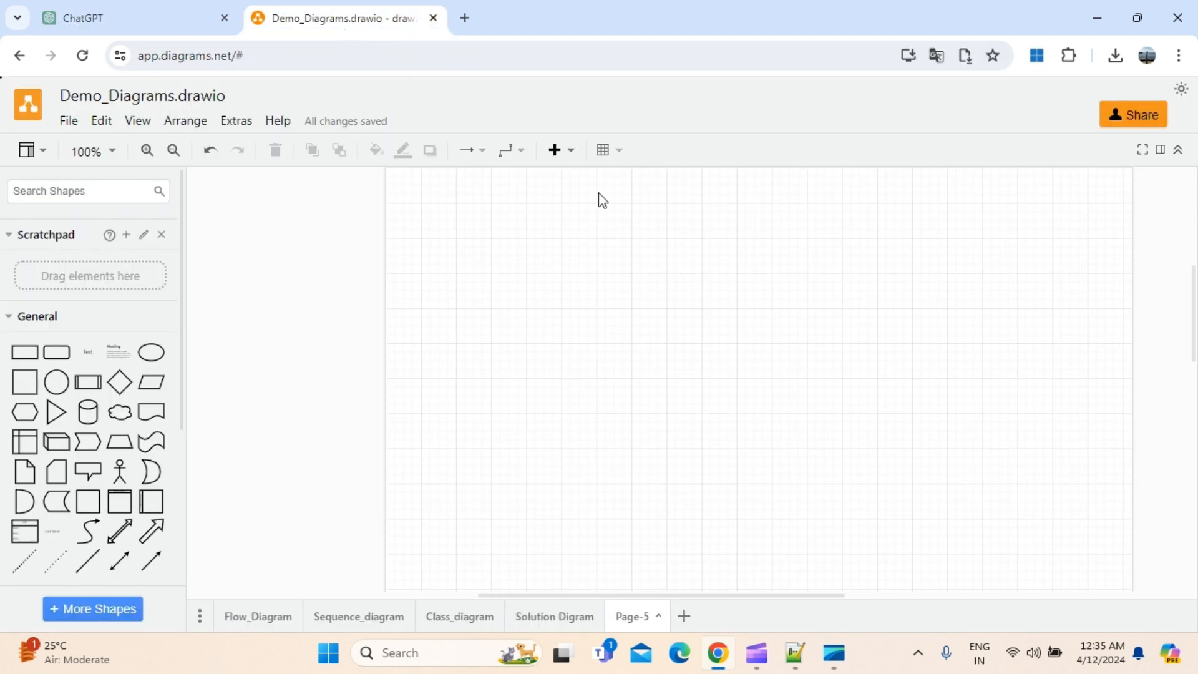
click(571, 155)
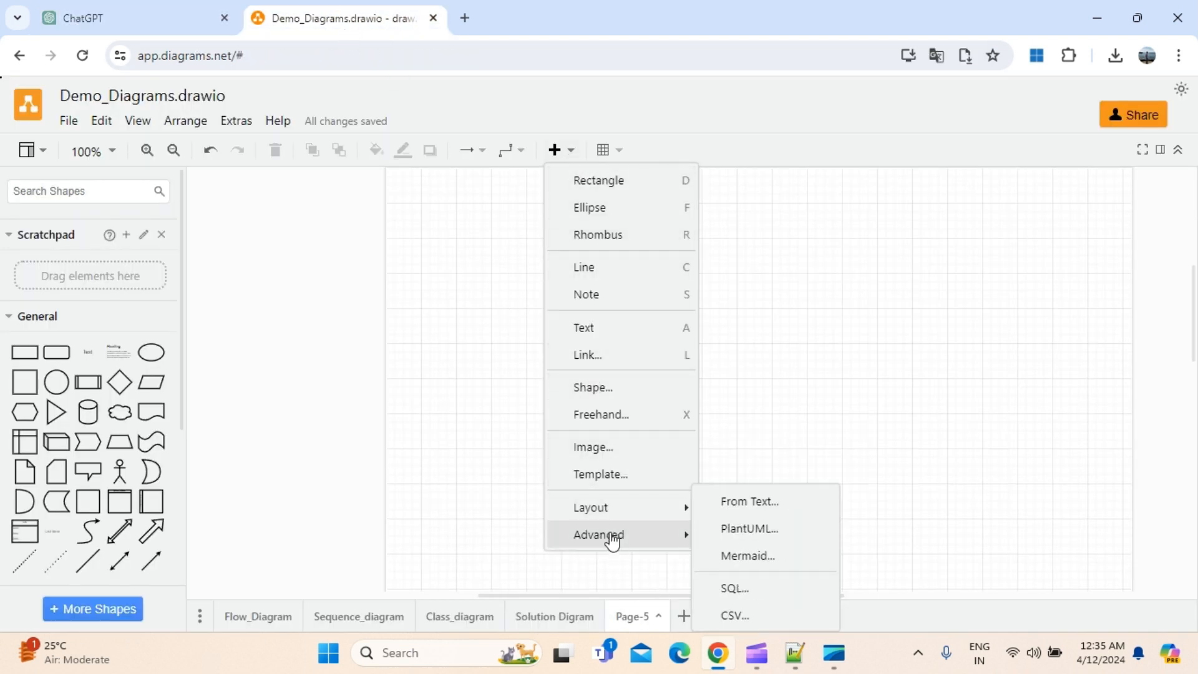
click(751, 560)
key(ctrl+a)
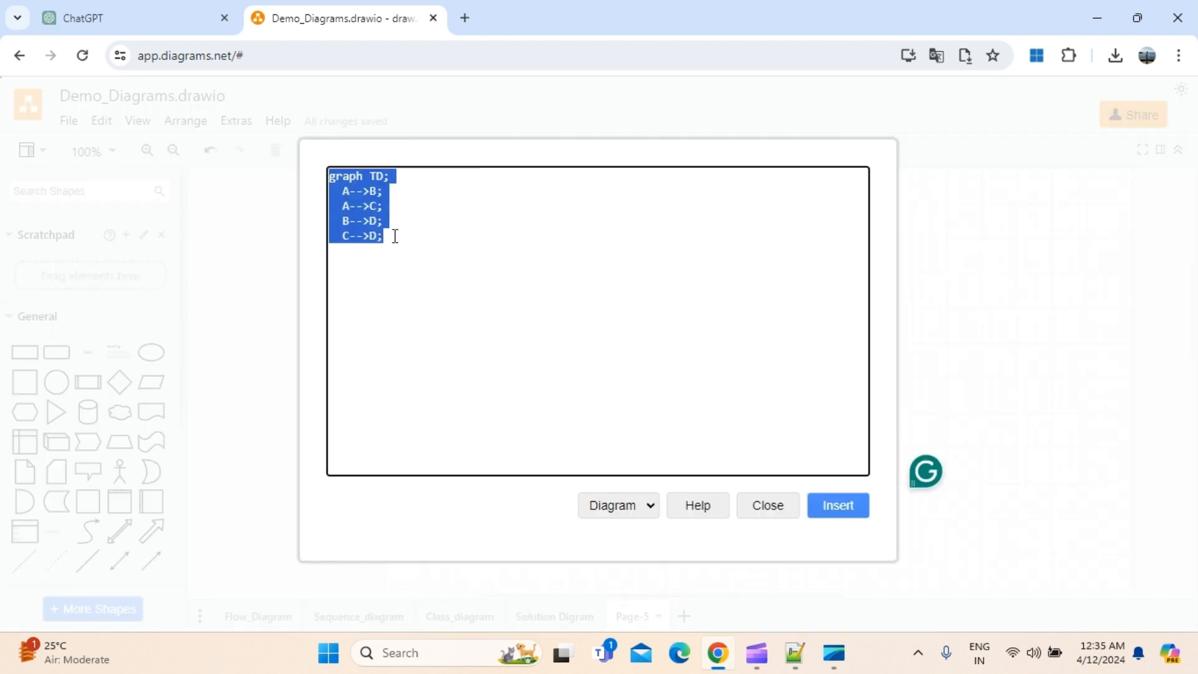
key(ctrl+v)
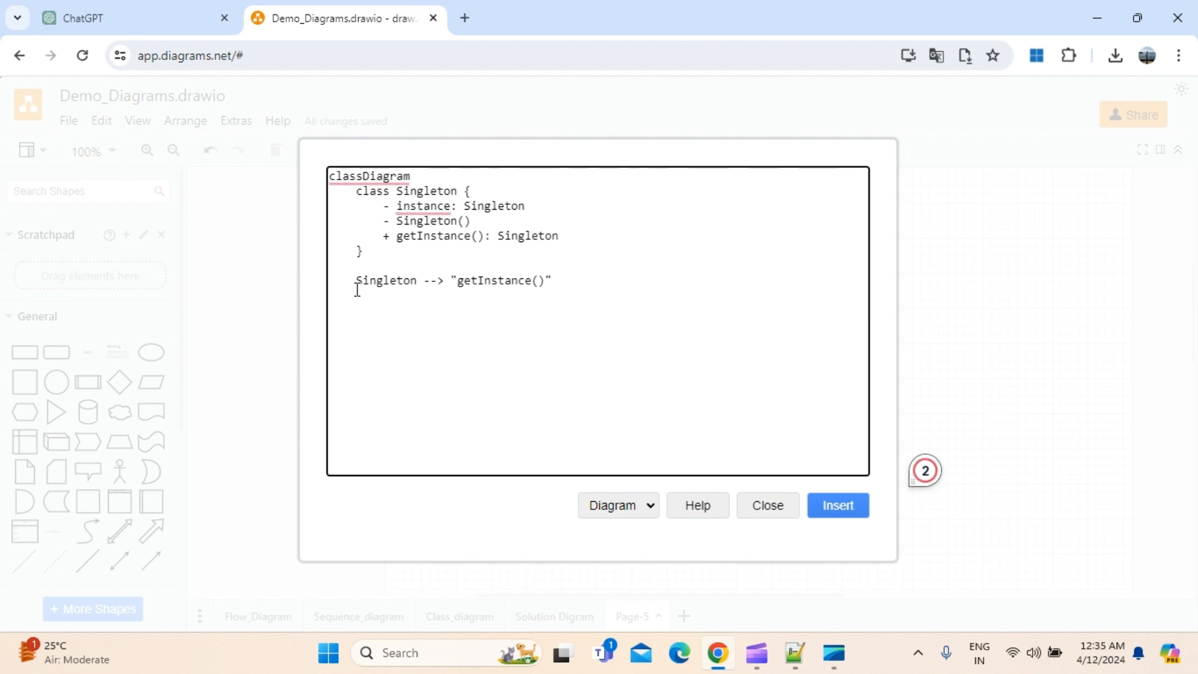
drag(427, 179, 277, 180)
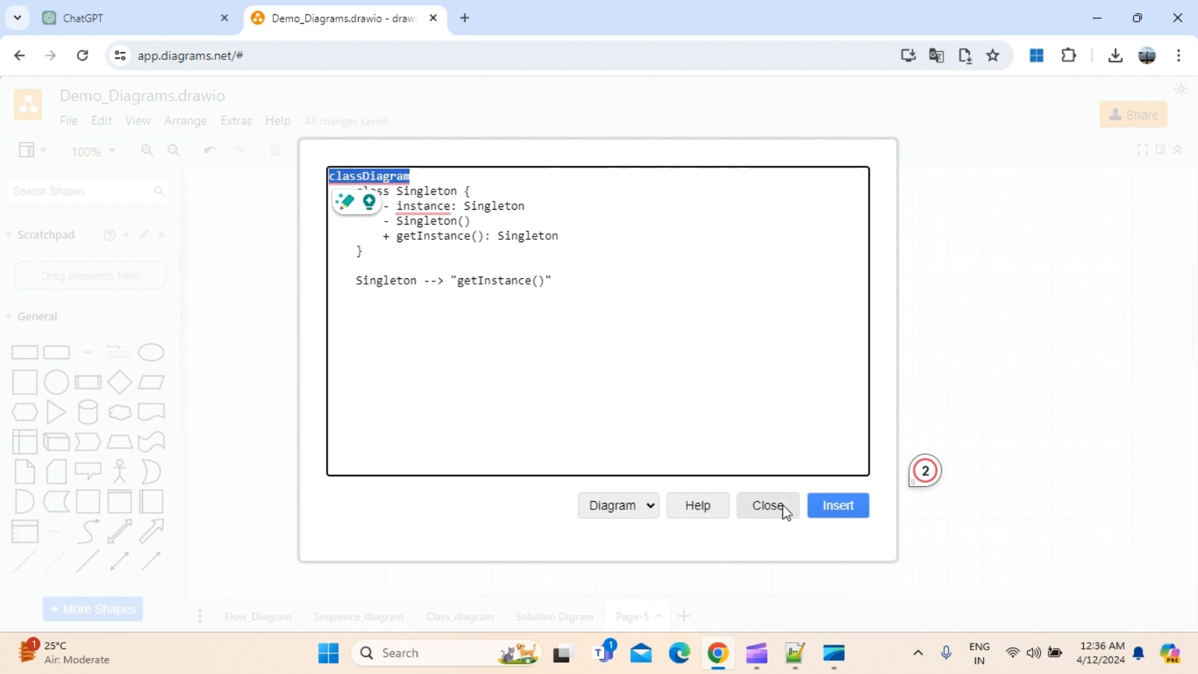
click(829, 506)
click(603, 377)
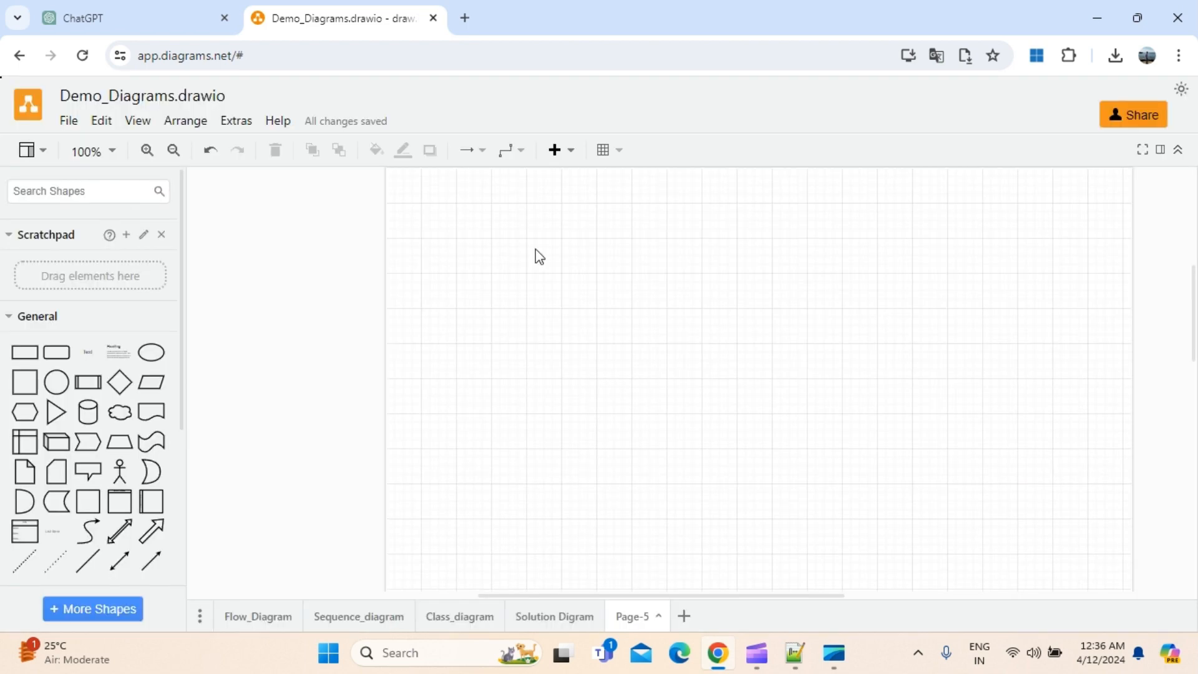
Step: Open the Mermaid insert dialog for Page-5 and replace its sample code with the copied Singleton class diagram code
click(570, 152)
mouse_move(612, 540)
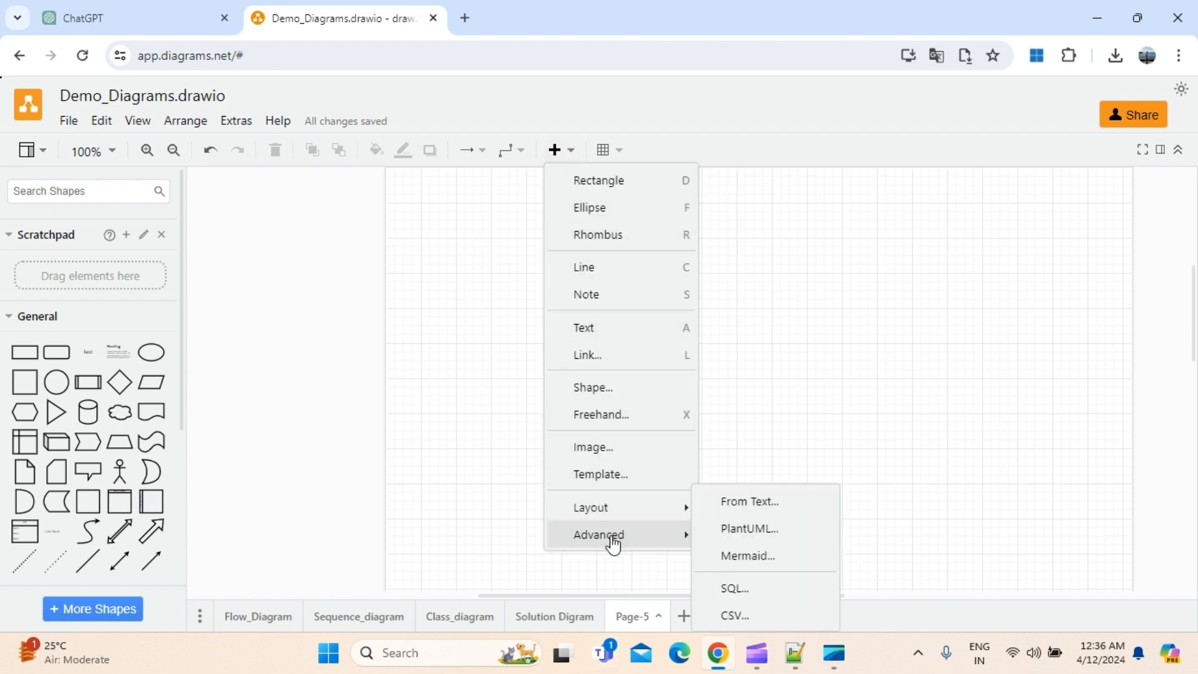
click(746, 555)
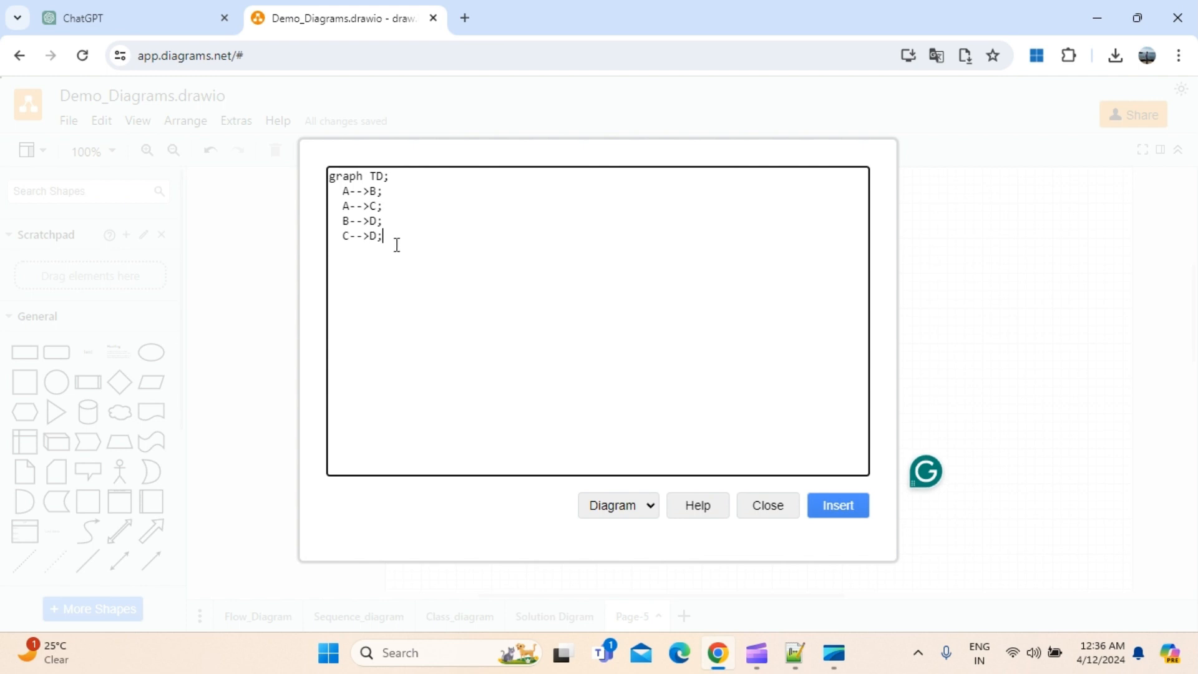
key(ctrl+a)
text(classDiagram     class Singleton {         - instance: Singleton         - Singleton()         + getInstance(): Singleton     }      Singleton --> "getInstance()")
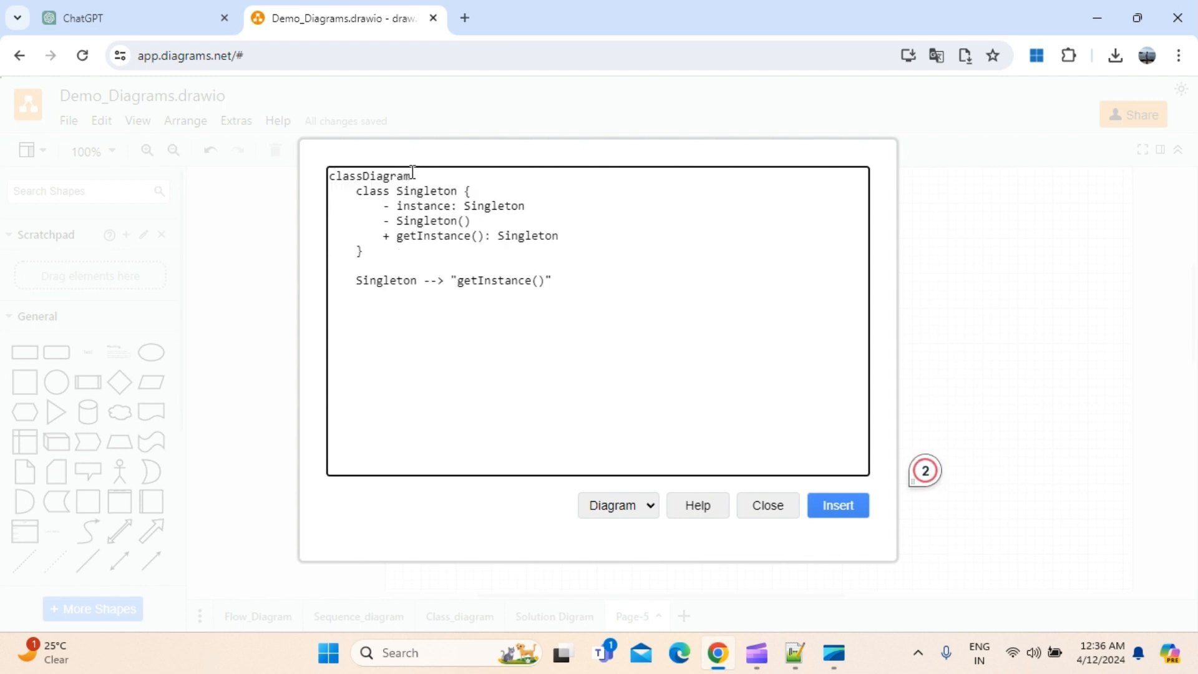
key(Delete)
key(Delete)
key(Delete)
key(Delete)
key(Delete)
key(Delete)
key(Delete)
key(Delete)
key(Delete)
key(Delete)
key(Delete)
key(Delete)
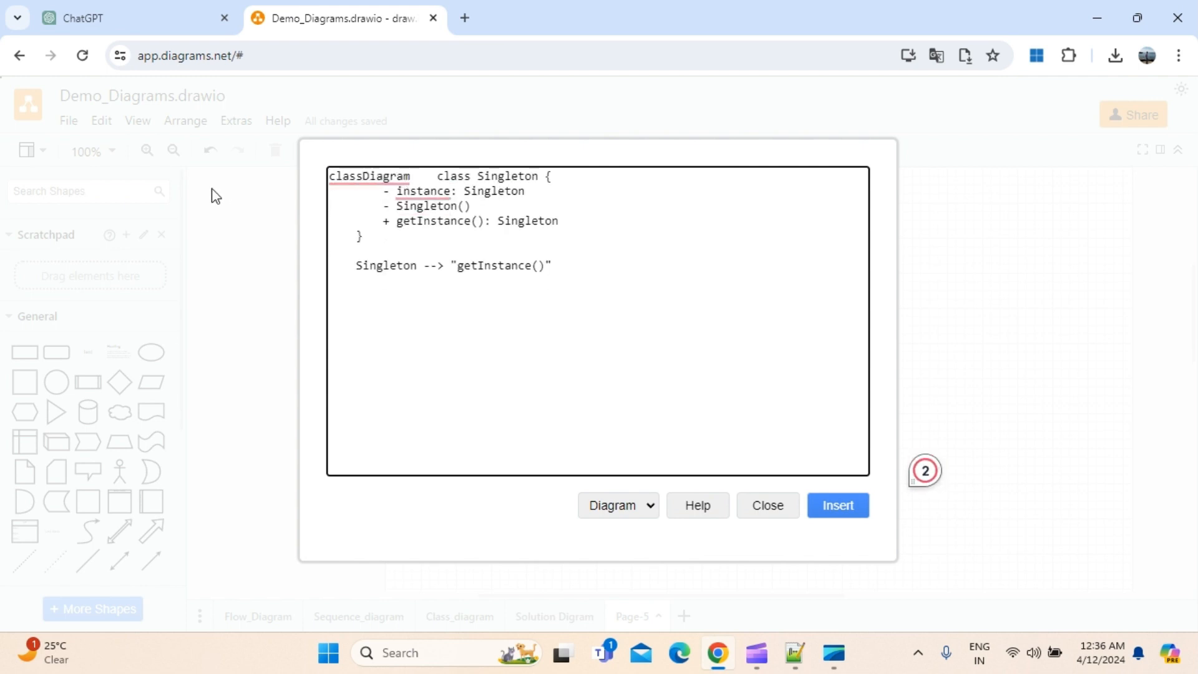
key(ctrl+z)
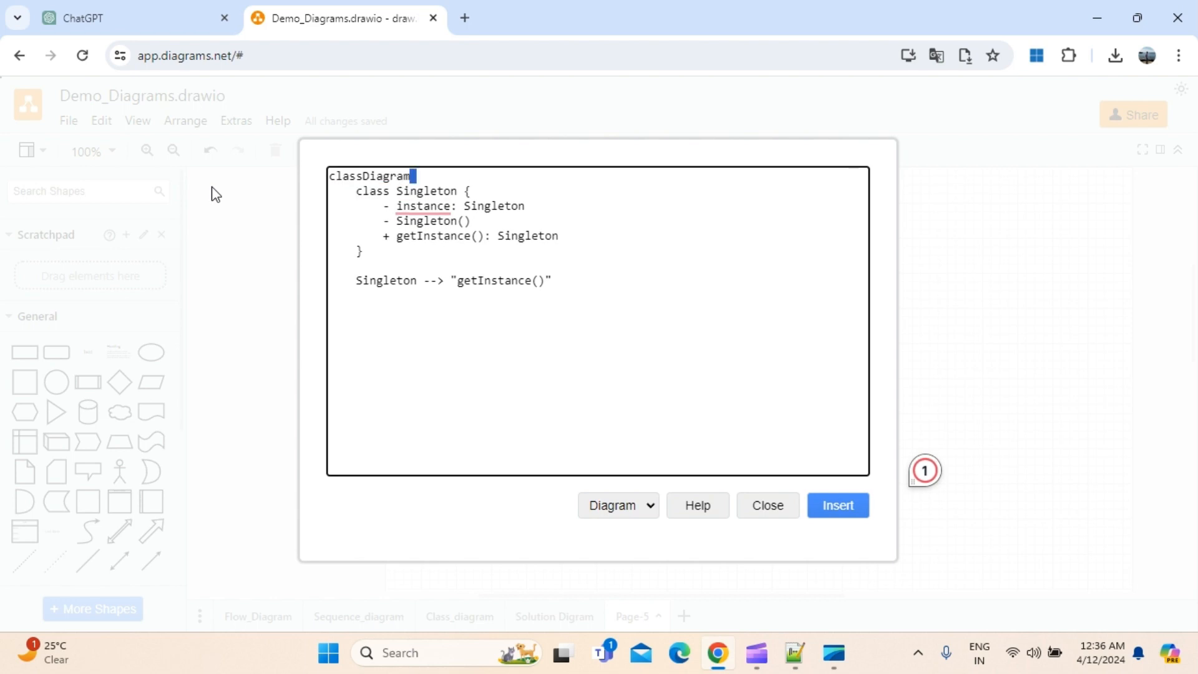
Step: Remove the word "classDiagram" from the first line of the Mermaid code and try to insert the diagram
double_click(362, 178)
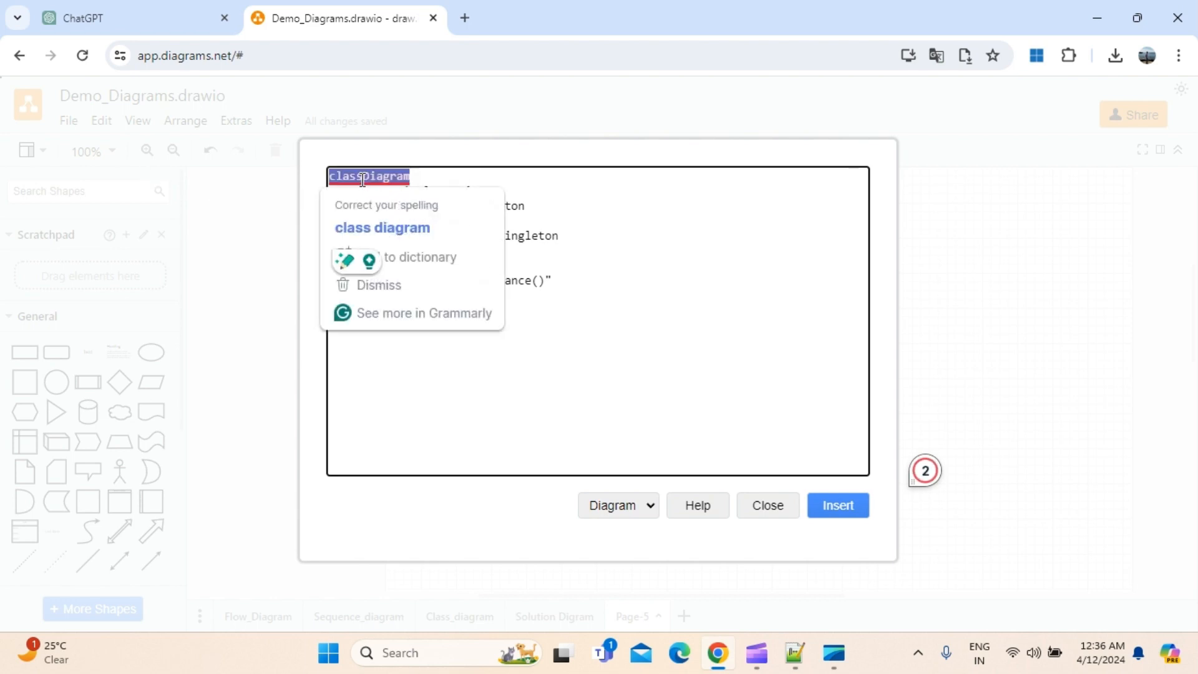
key(BackSpace)
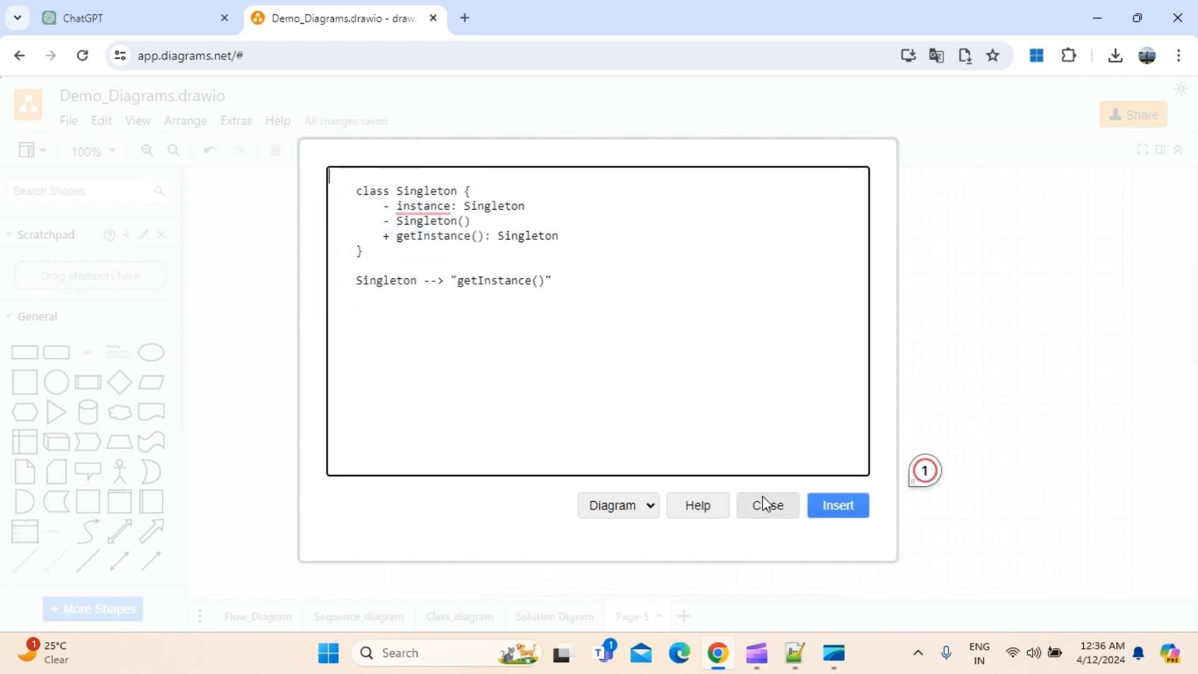
click(843, 505)
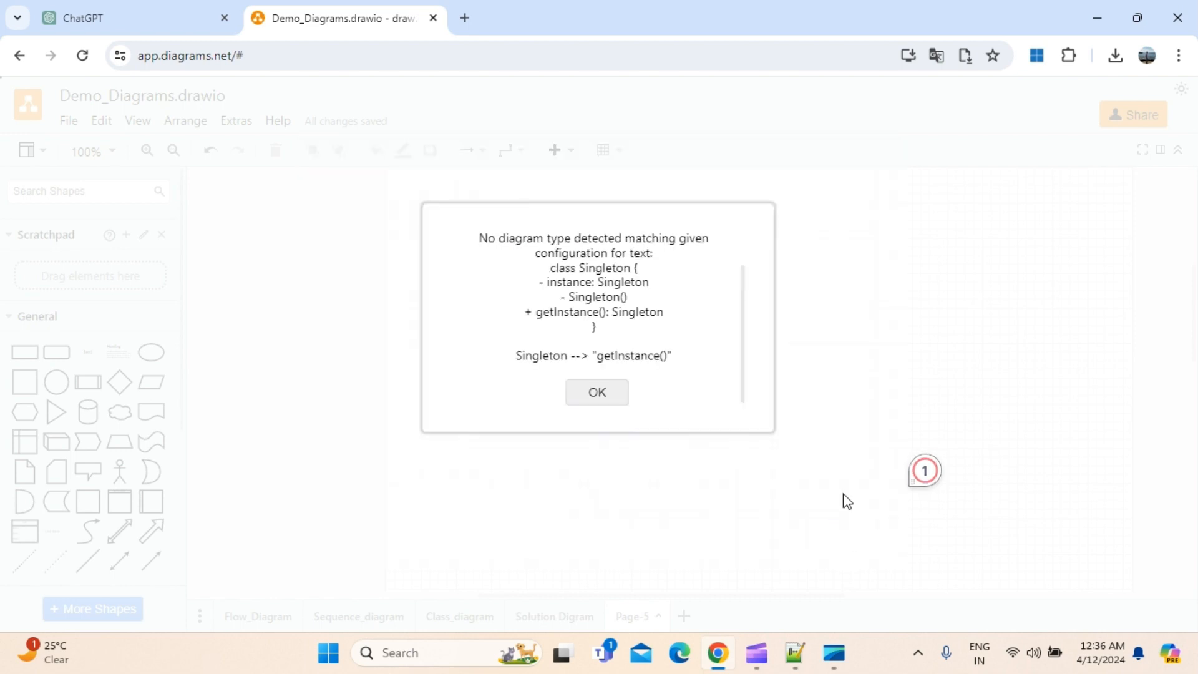
click(607, 397)
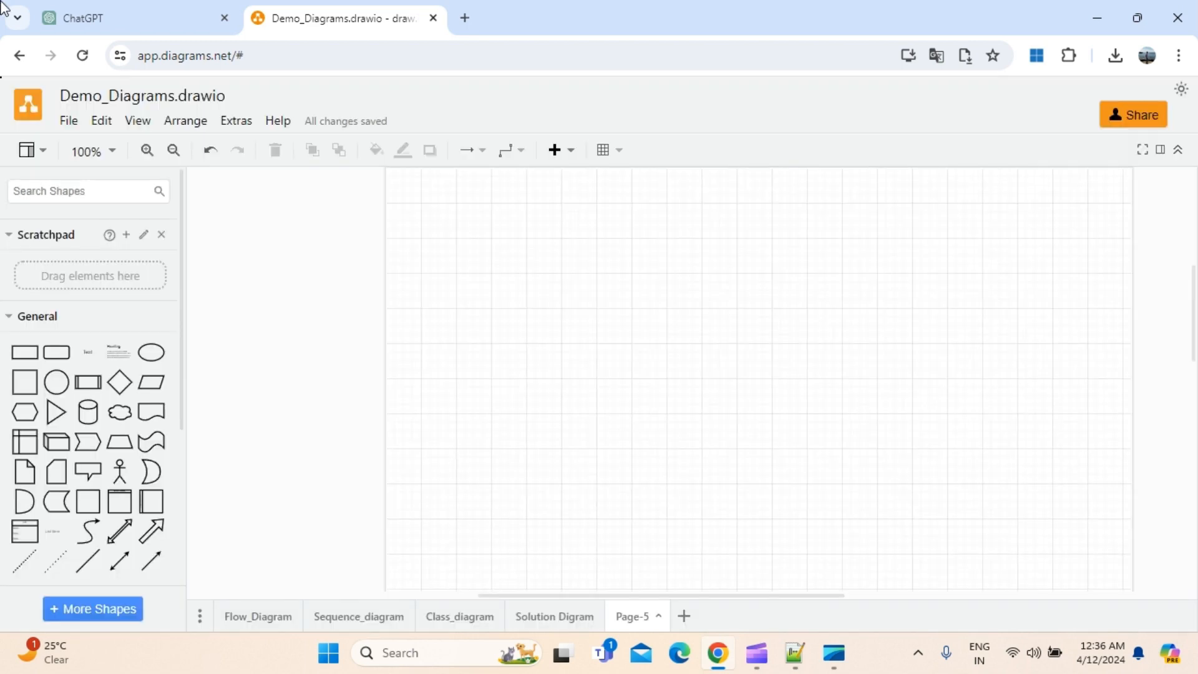
Step: Return to the ChatGPT conversation and copy the earlier prompt "Give me digram singalton pattern using Mermaid syntax"
click(155, 20)
scroll(822, 474, down, 3)
scroll(822, 474, up, 5)
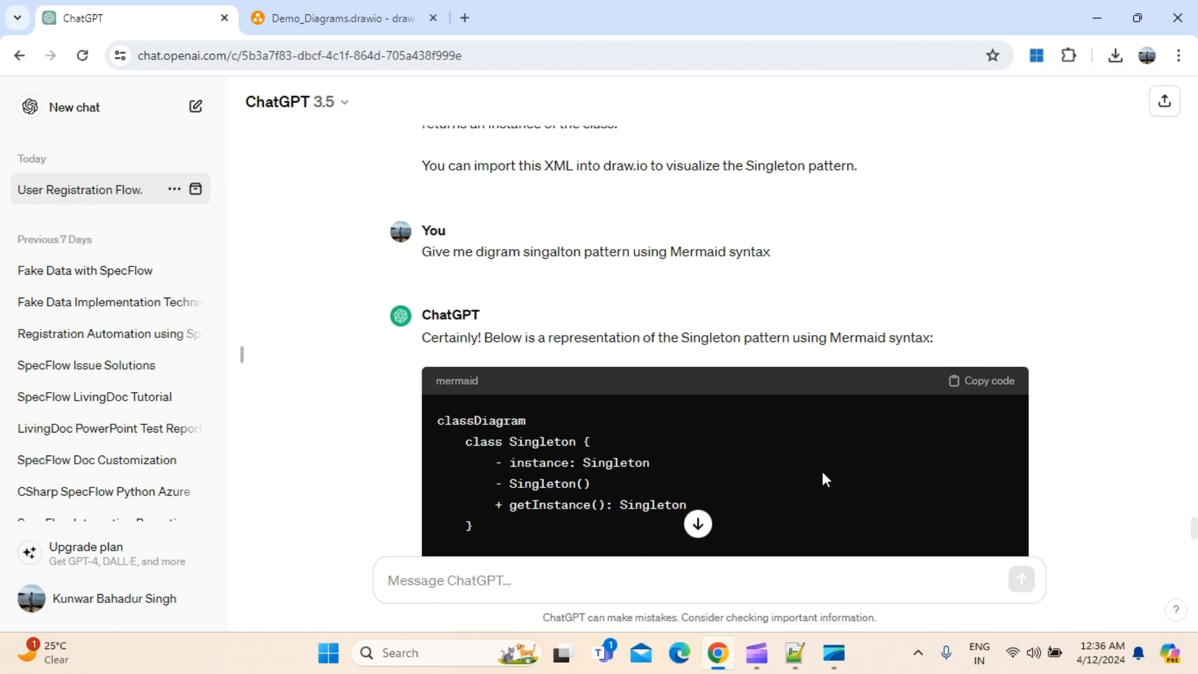
scroll(823, 473, down, 5)
click(544, 567)
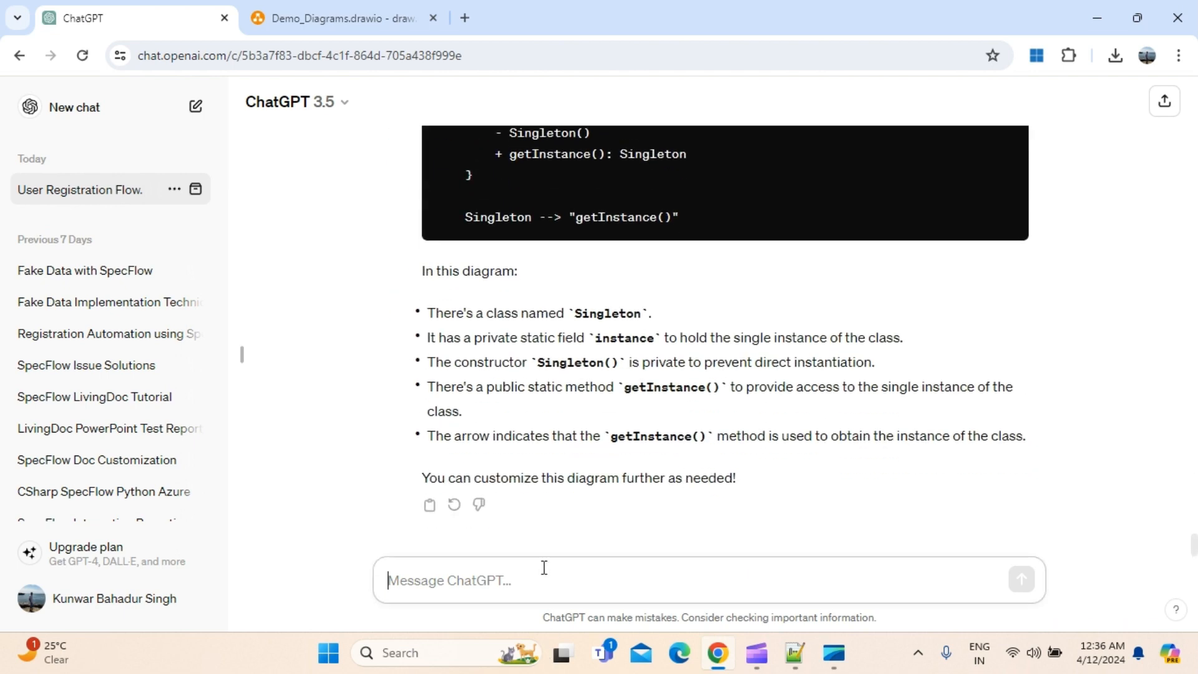
scroll(680, 429, up, 6)
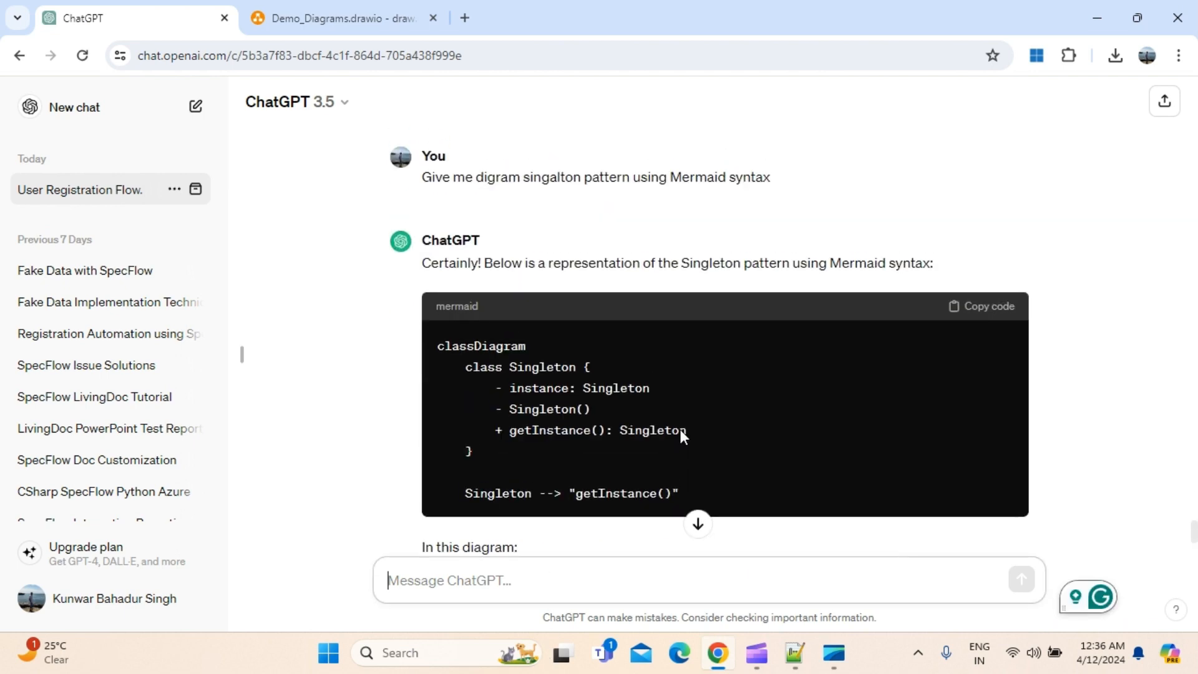
drag(422, 342, 791, 336)
key(ctrl+c)
Step: Paste the copied prompt into a new message, append "in text", and send it
scroll(667, 478, down, 6)
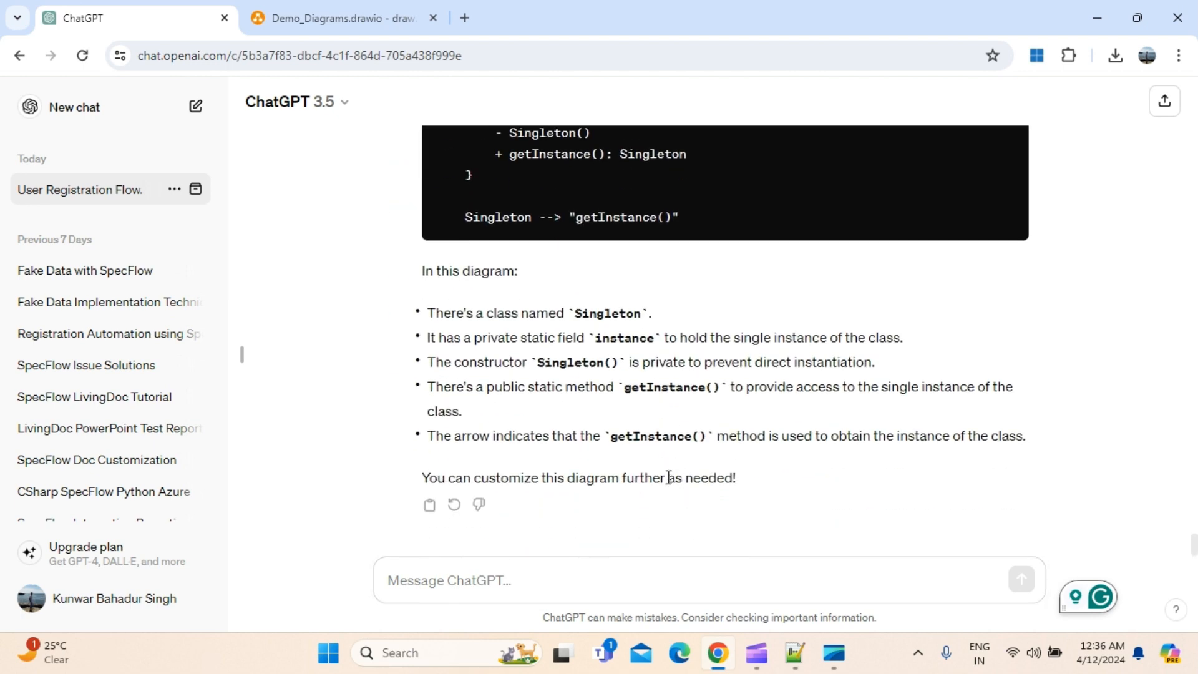
click(509, 580)
key(ctrl+v)
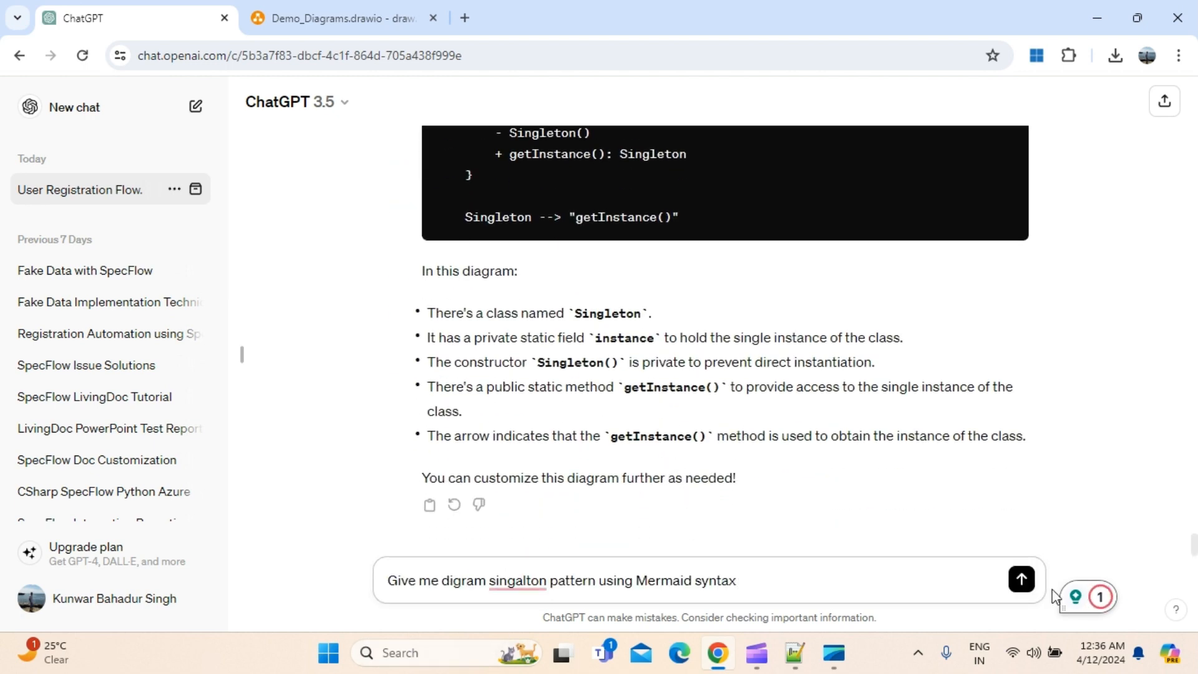
text(in text)
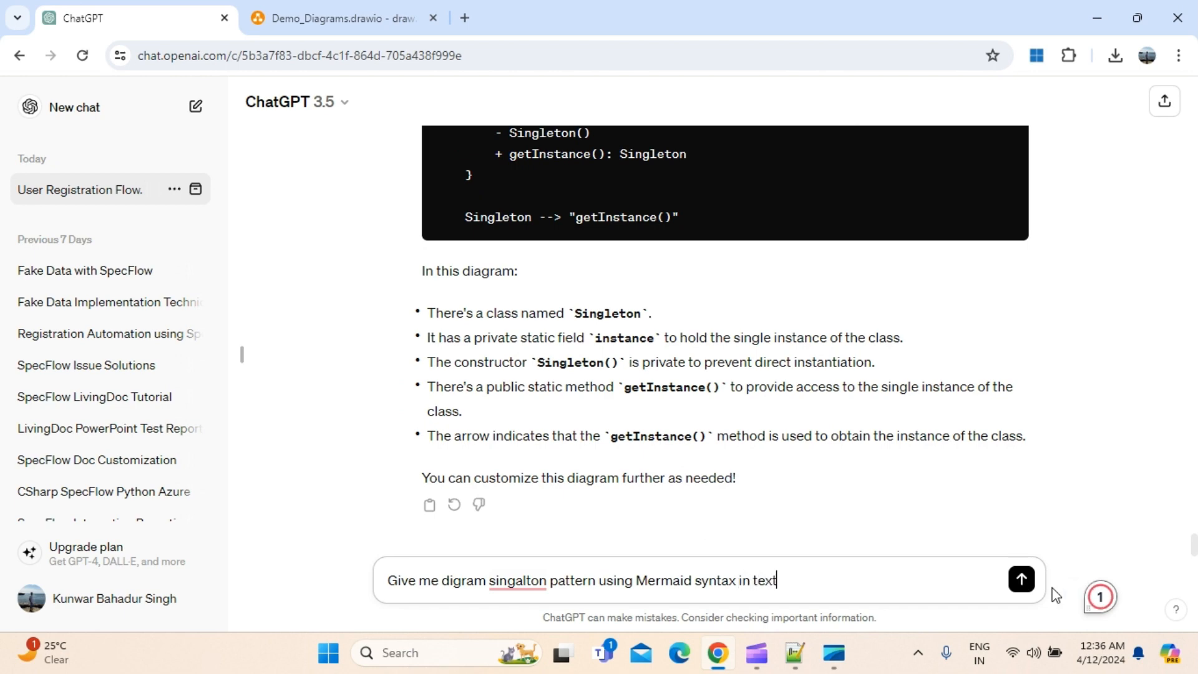
key(Return)
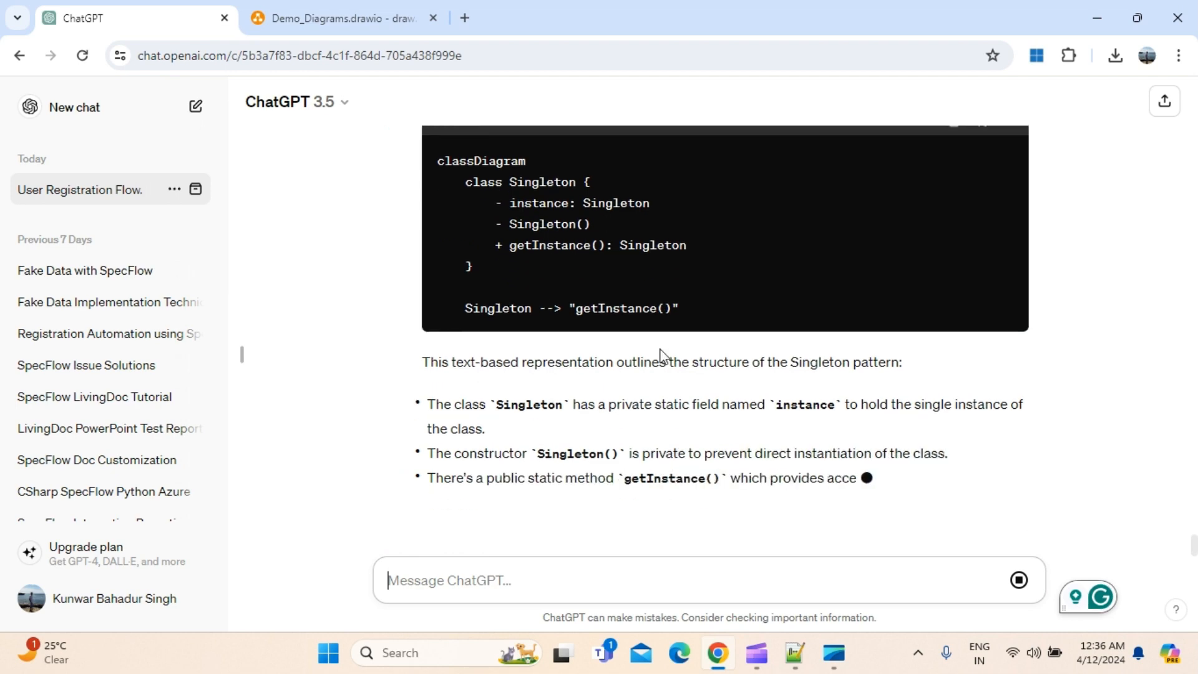
Step: Copy the newly generated Singleton Mermaid code and switch to draw.io
scroll(596, 431, up, 3)
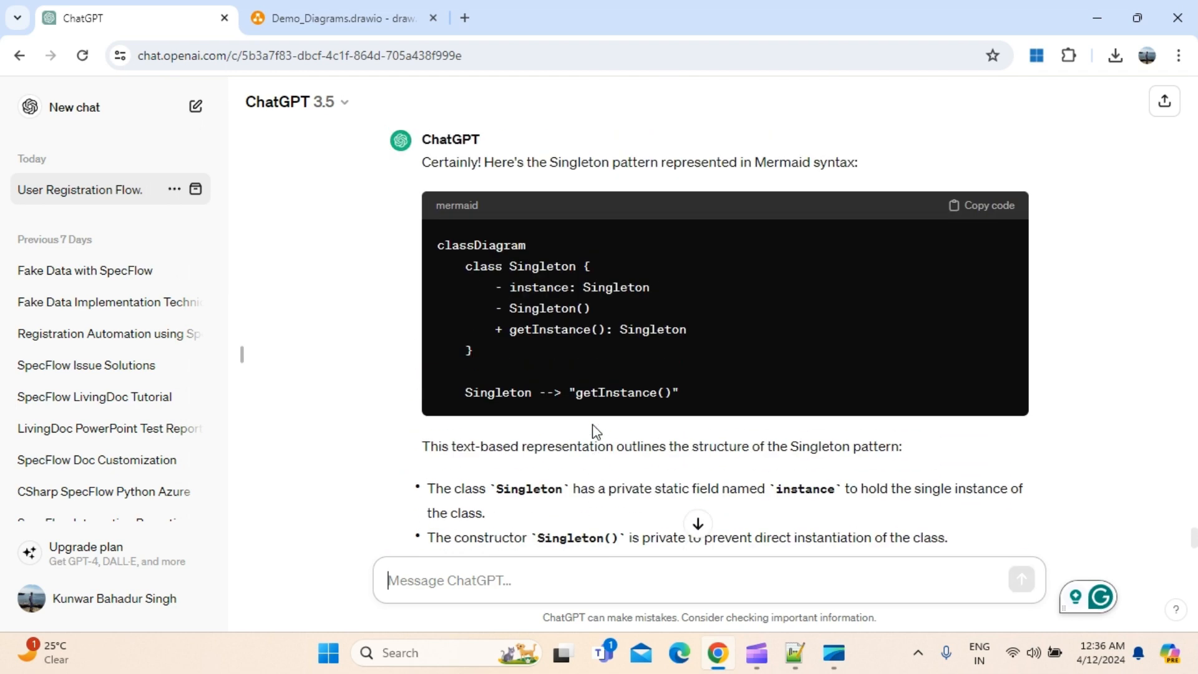
click(991, 215)
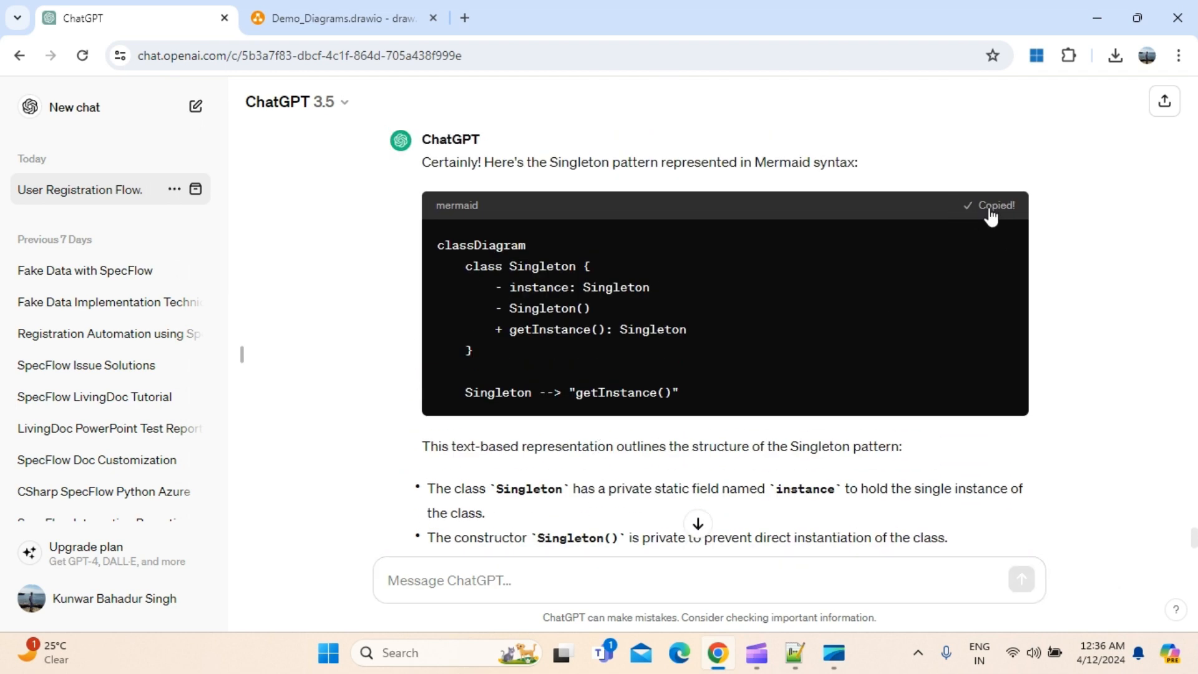
click(394, 25)
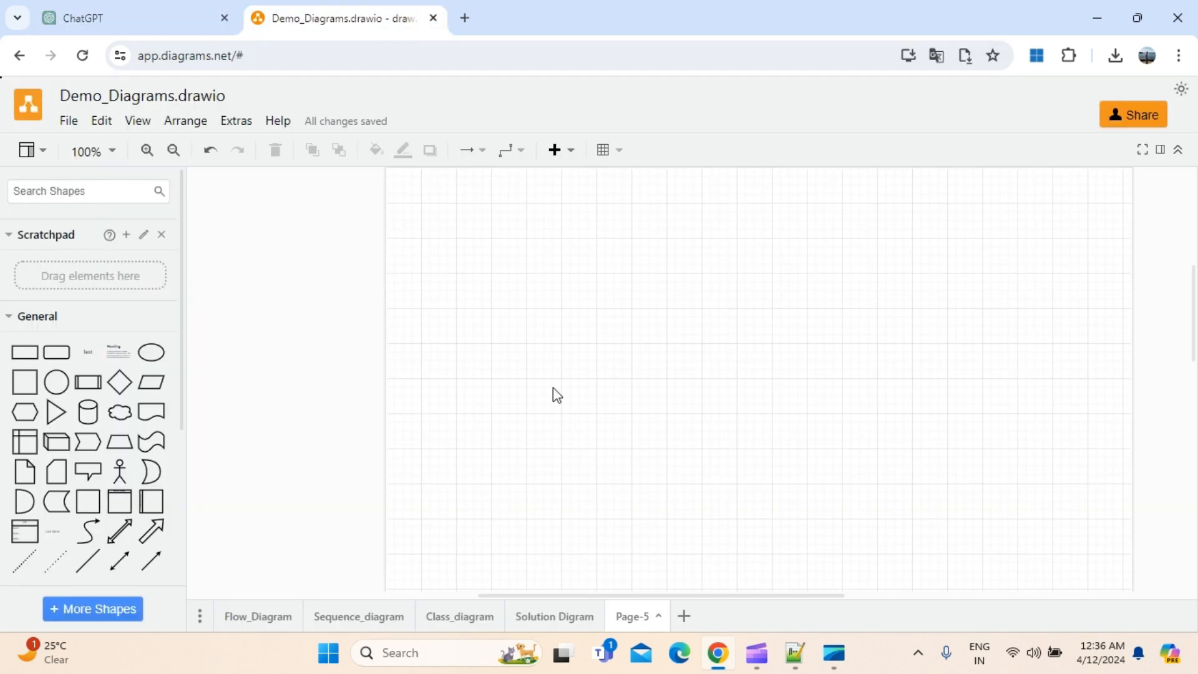
Step: Insert the copied Singleton code on Page-5 from text as a List, replacing the sample Person and Address text
click(567, 155)
mouse_move(620, 535)
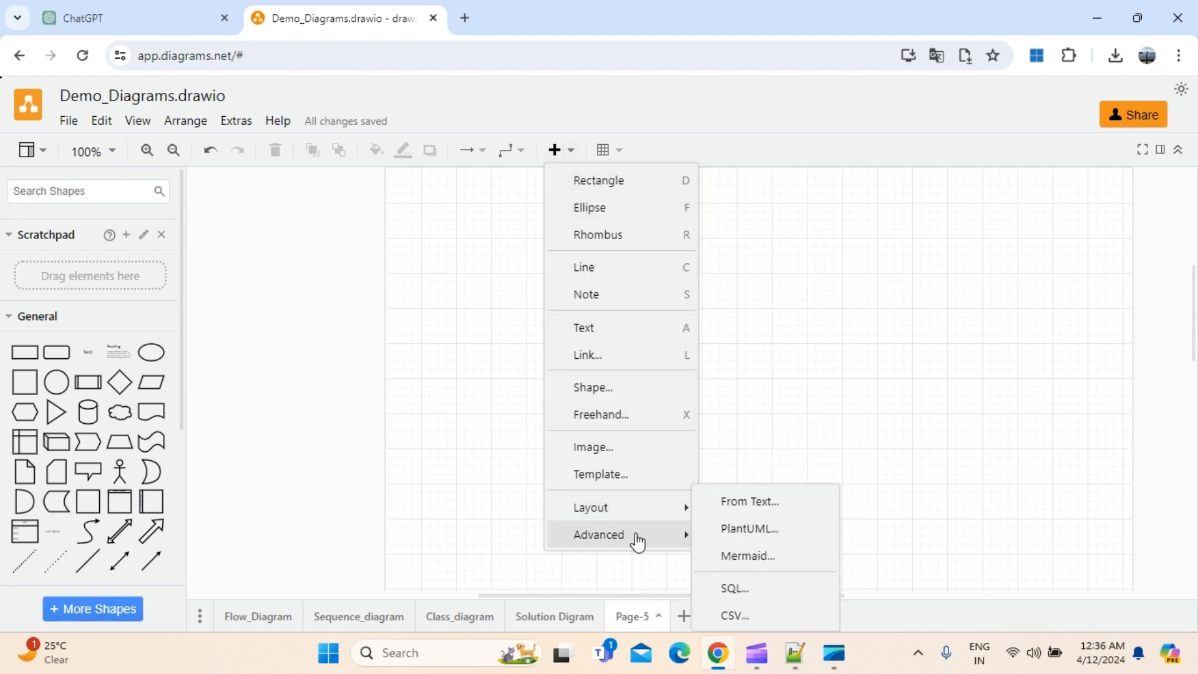
click(743, 513)
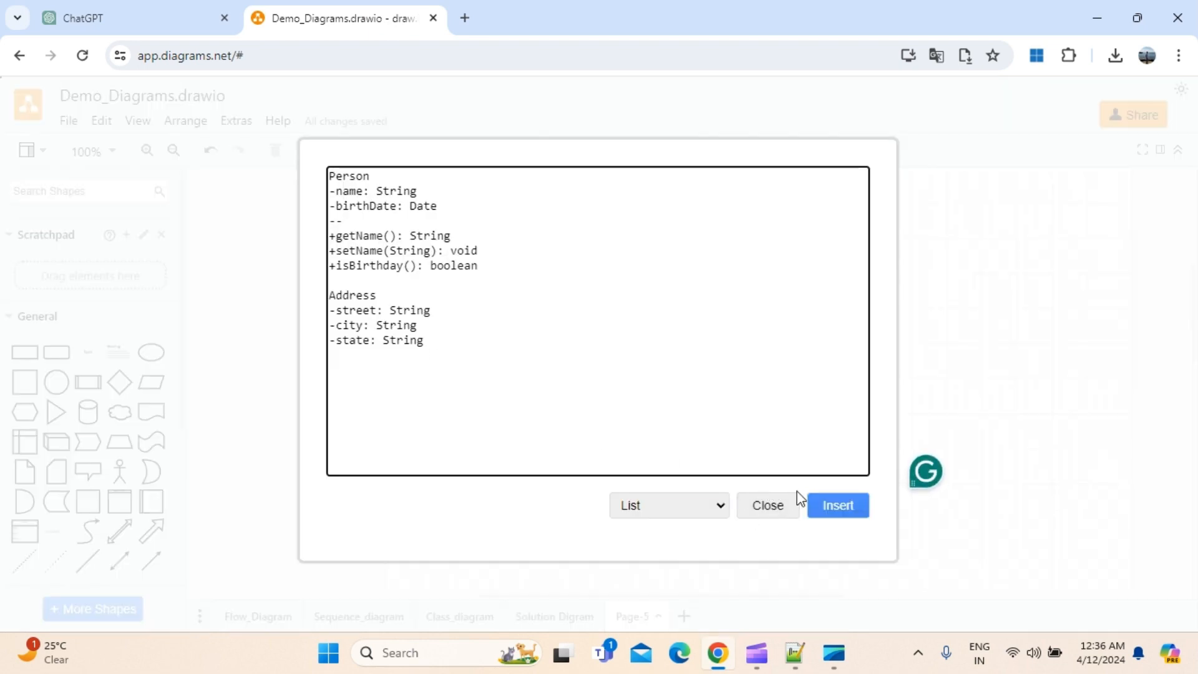
click(459, 362)
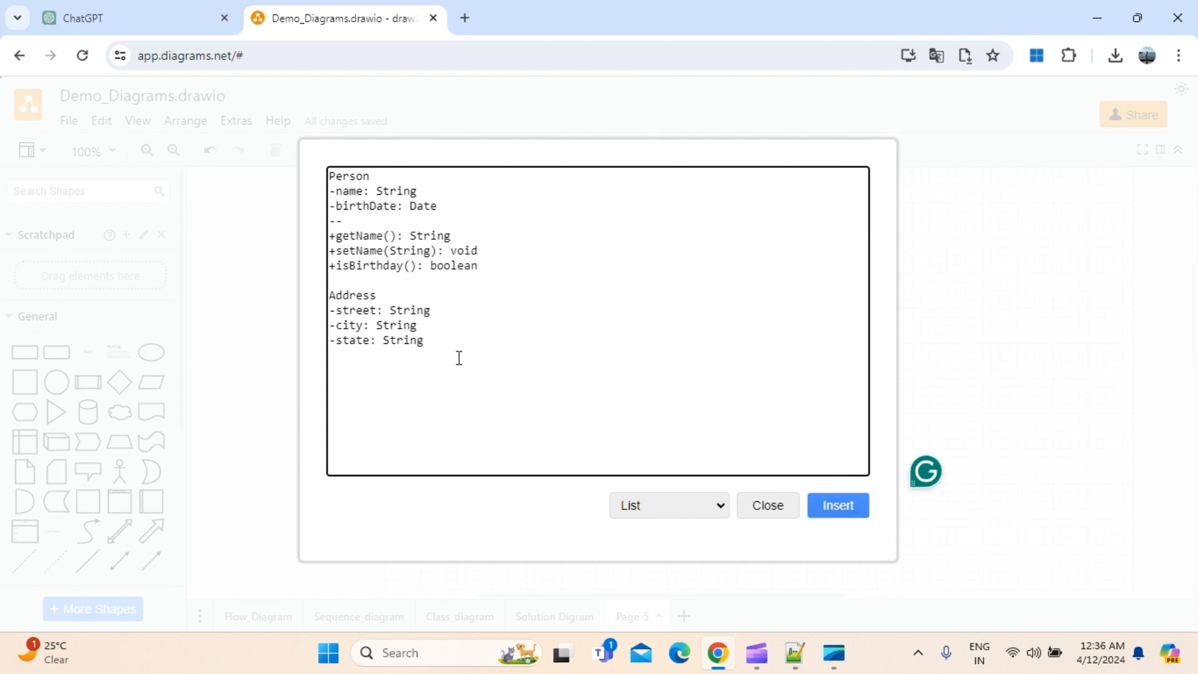
key(ctrl+a)
key(ctrl+v)
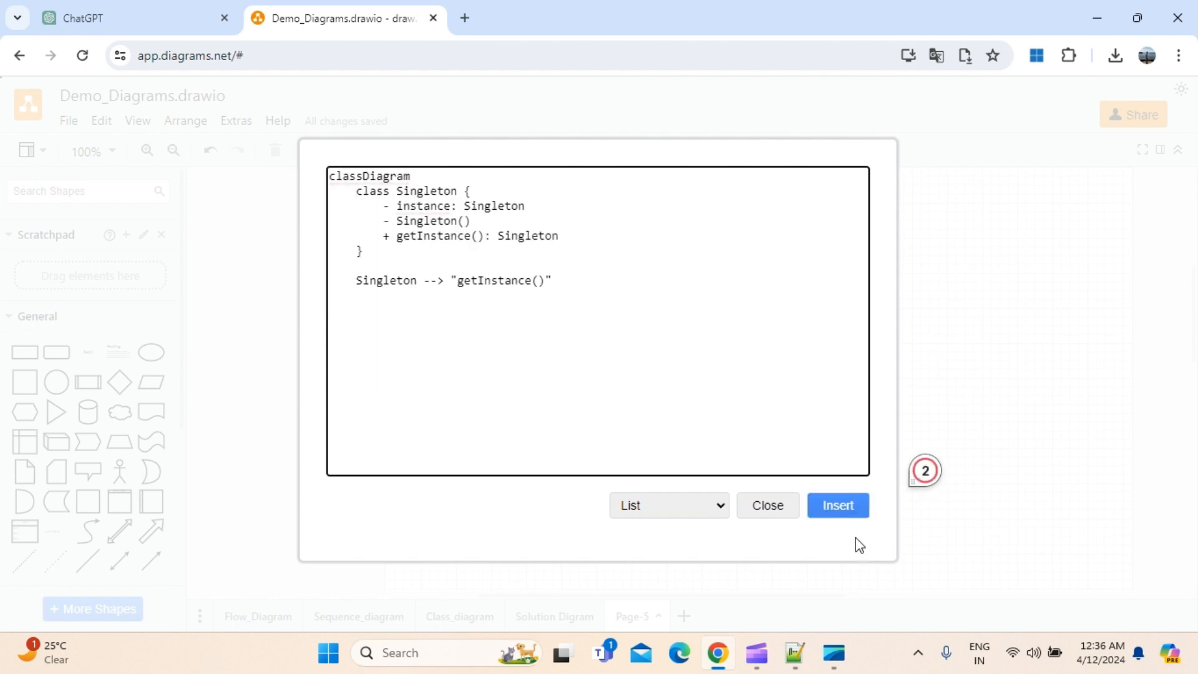
click(839, 508)
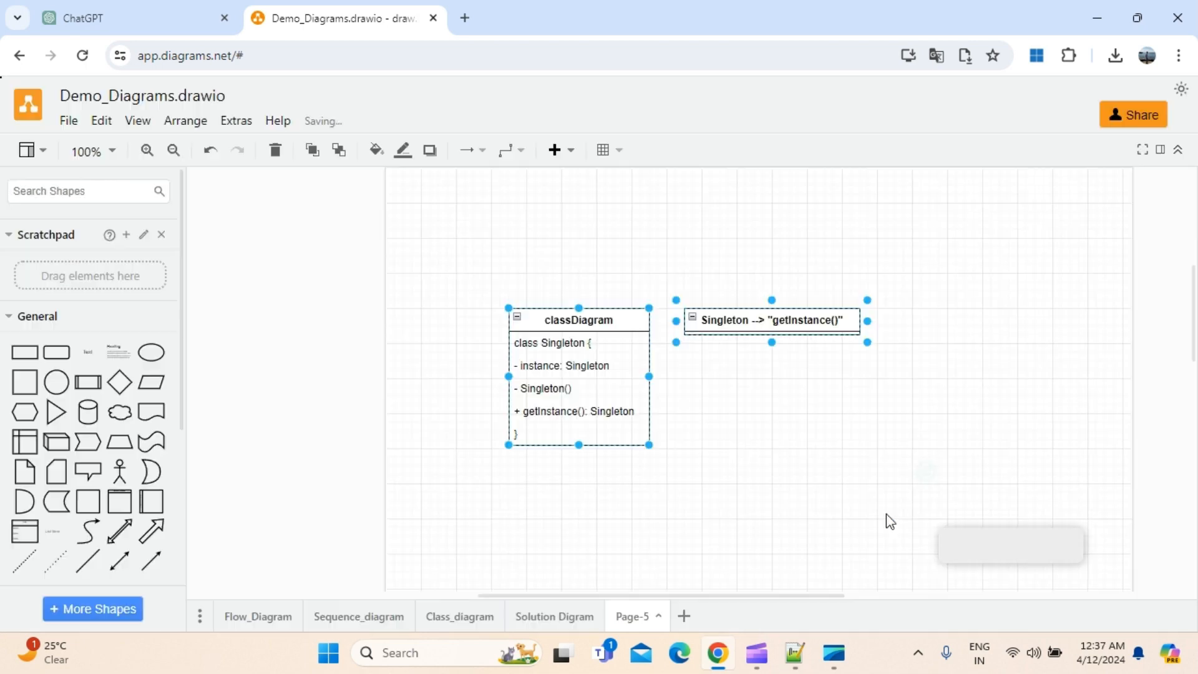
click(769, 450)
Step: Apply a shadow and the dark grey fill colour 666666 to all the Singleton list shapes on Page-5
click(788, 320)
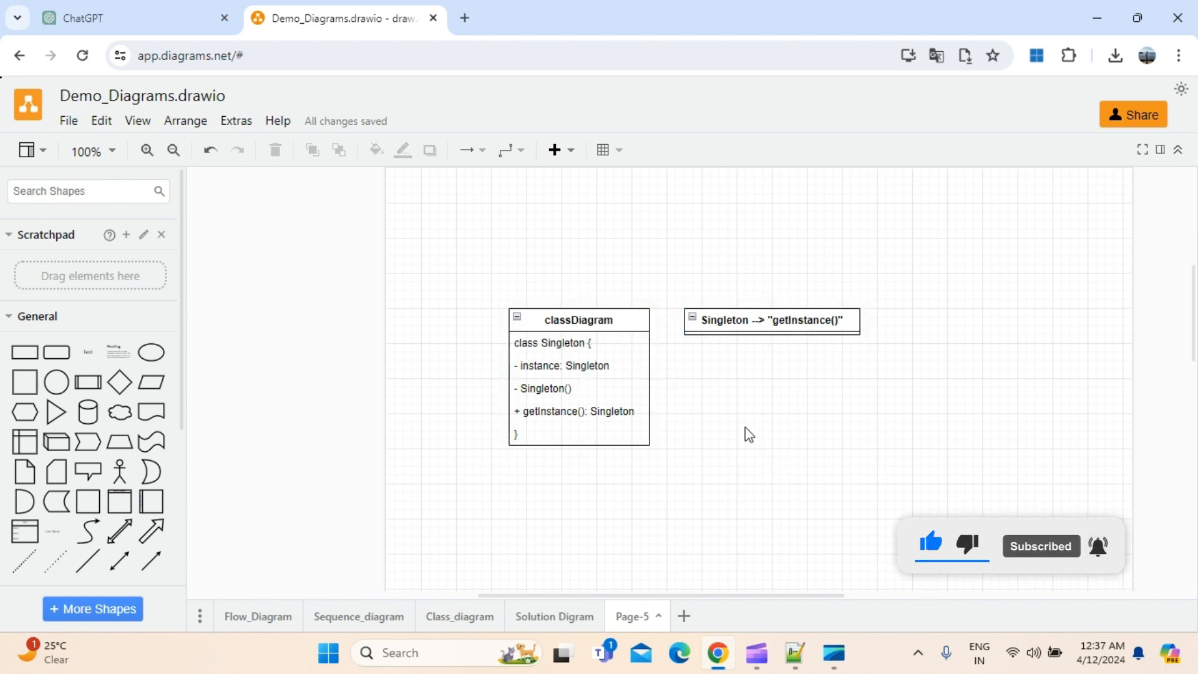
key(ctrl+a)
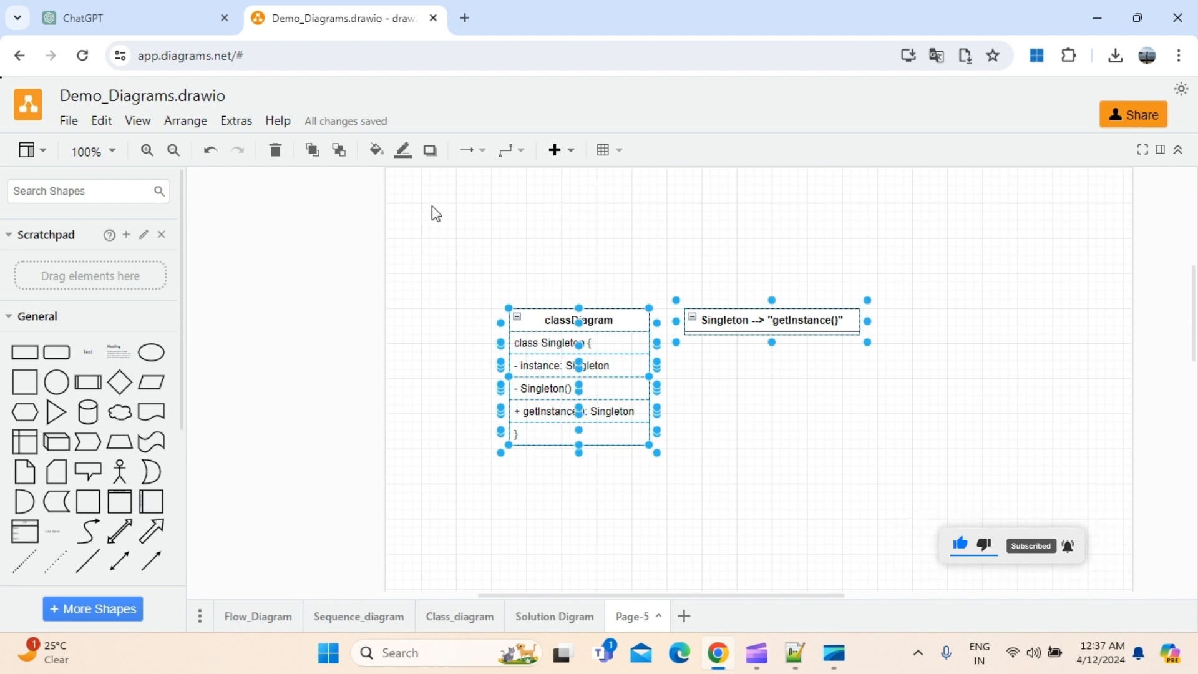
click(429, 155)
click(375, 150)
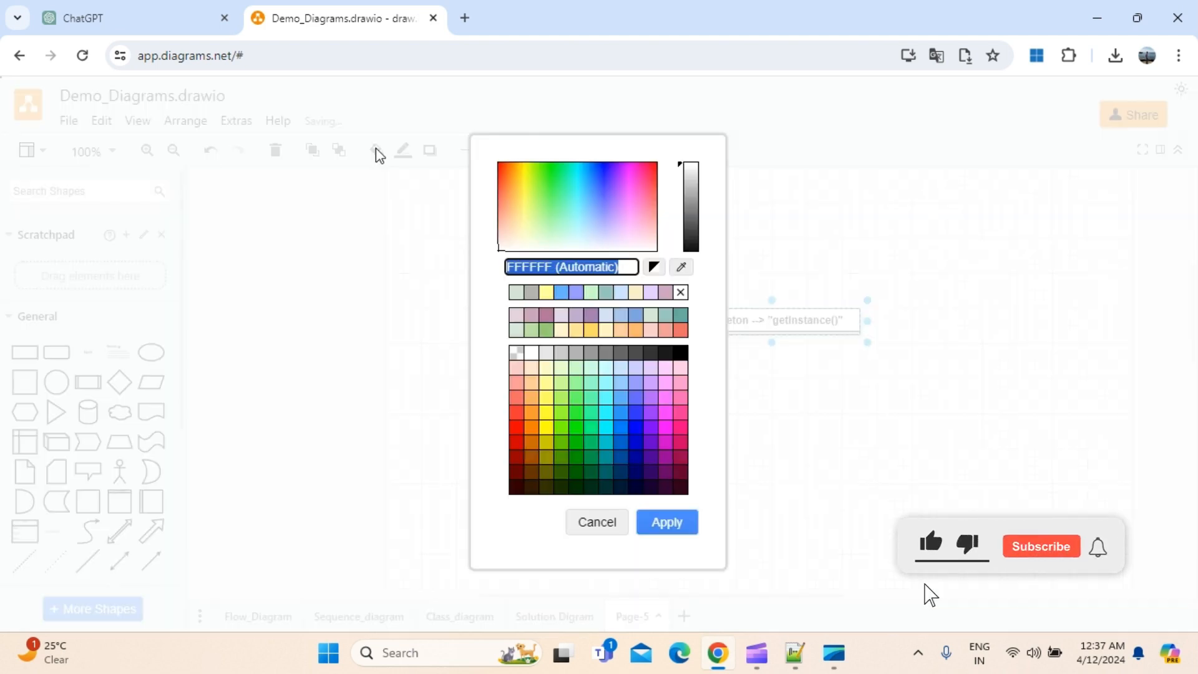
click(620, 354)
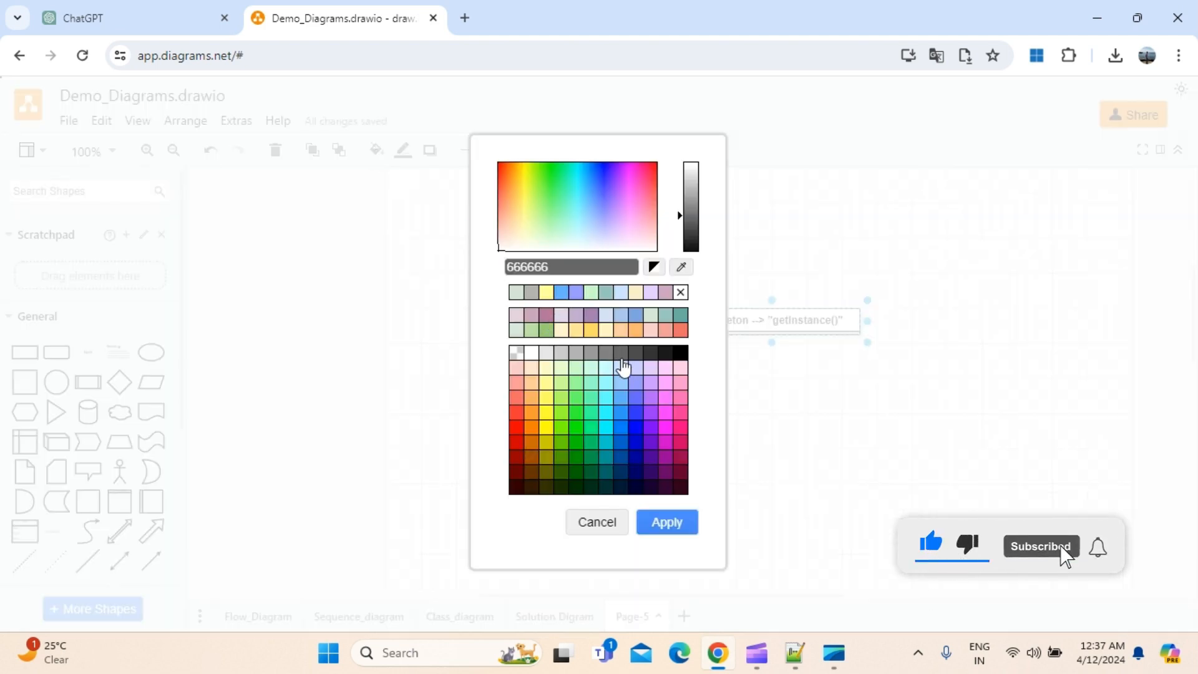
click(666, 522)
click(738, 417)
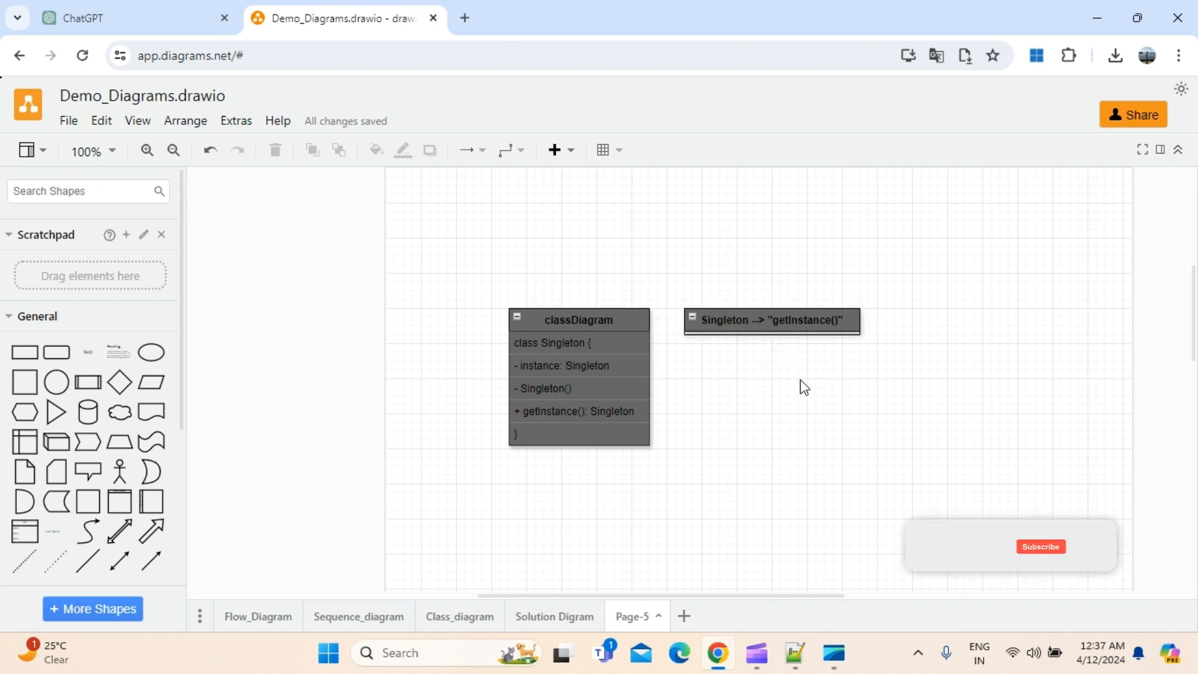
click(781, 333)
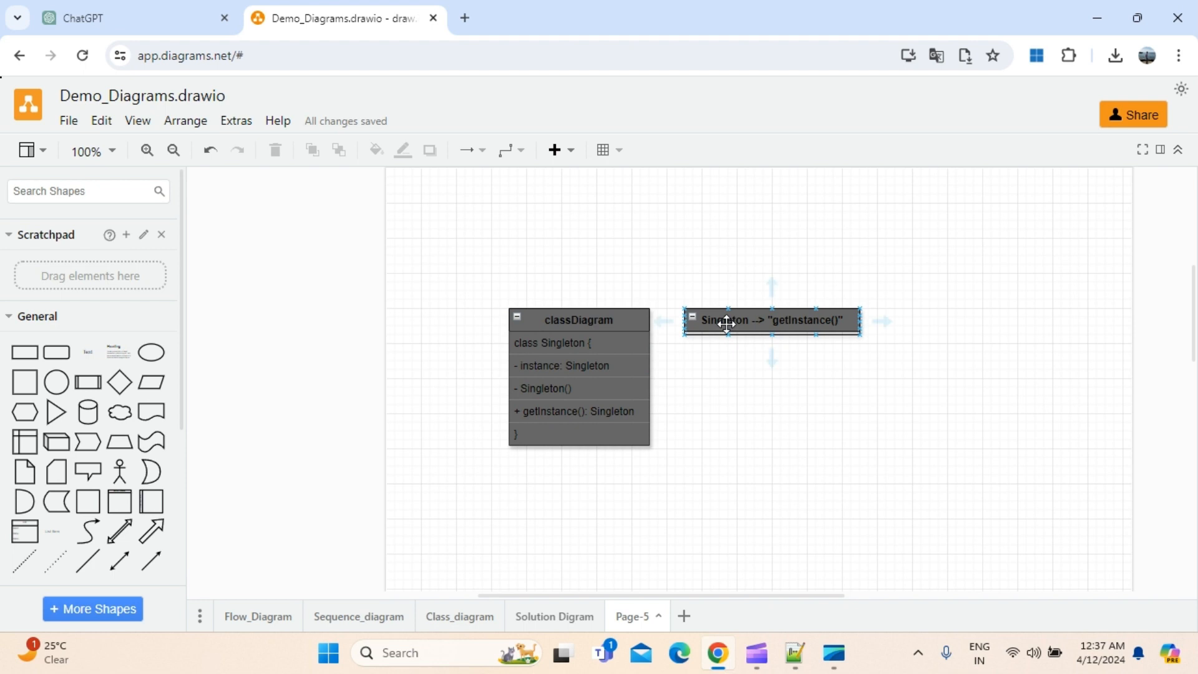
click(736, 425)
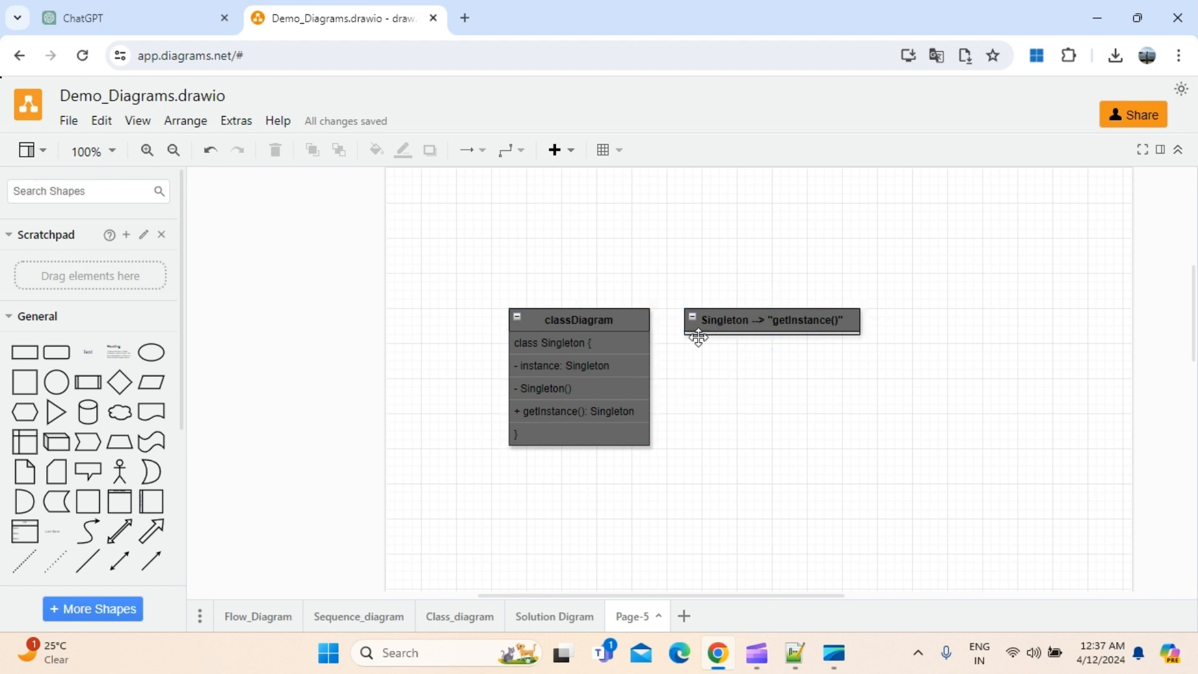
click(739, 329)
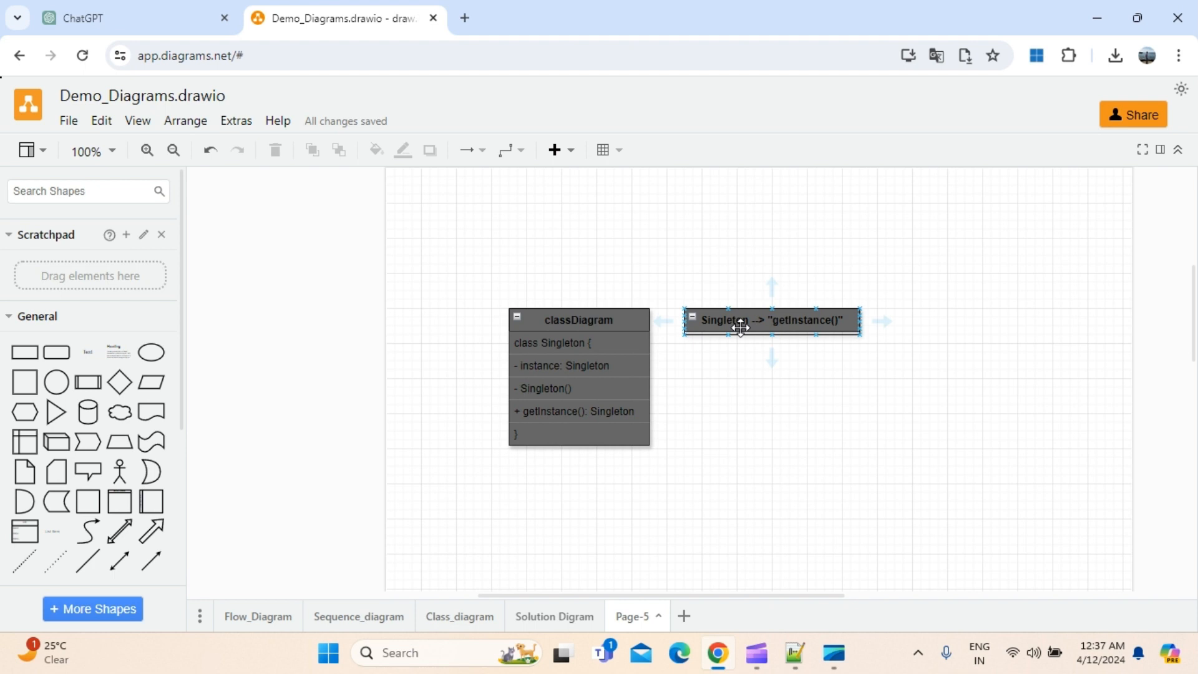
click(478, 358)
click(772, 333)
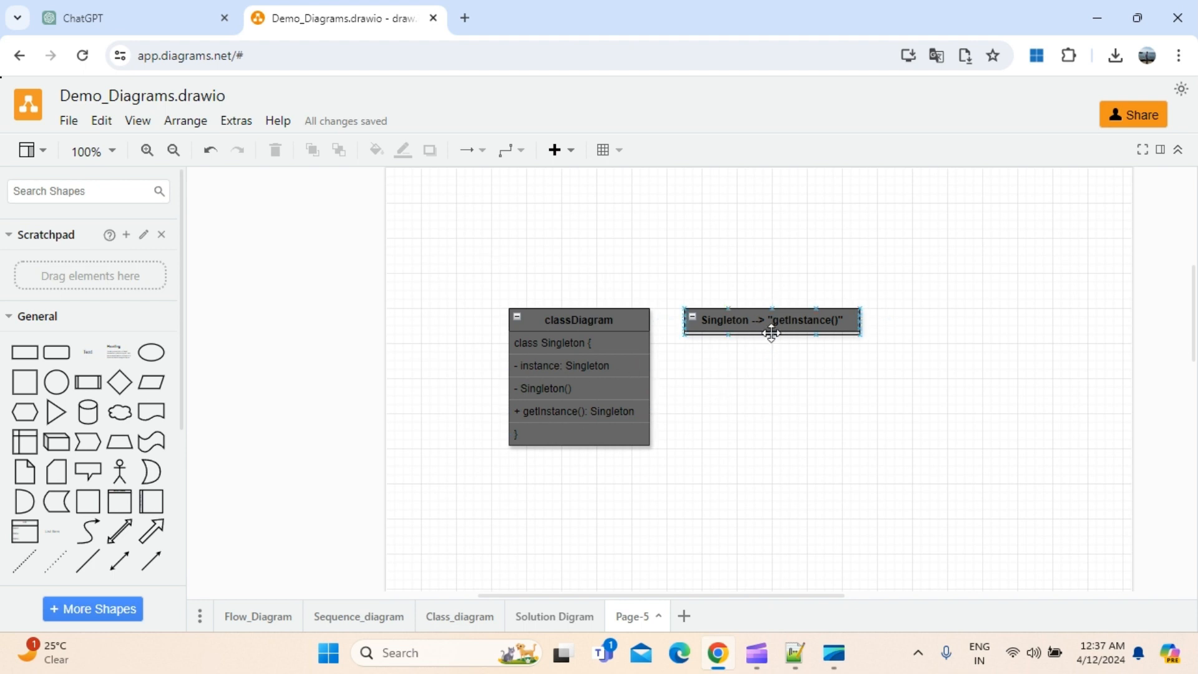
click(555, 411)
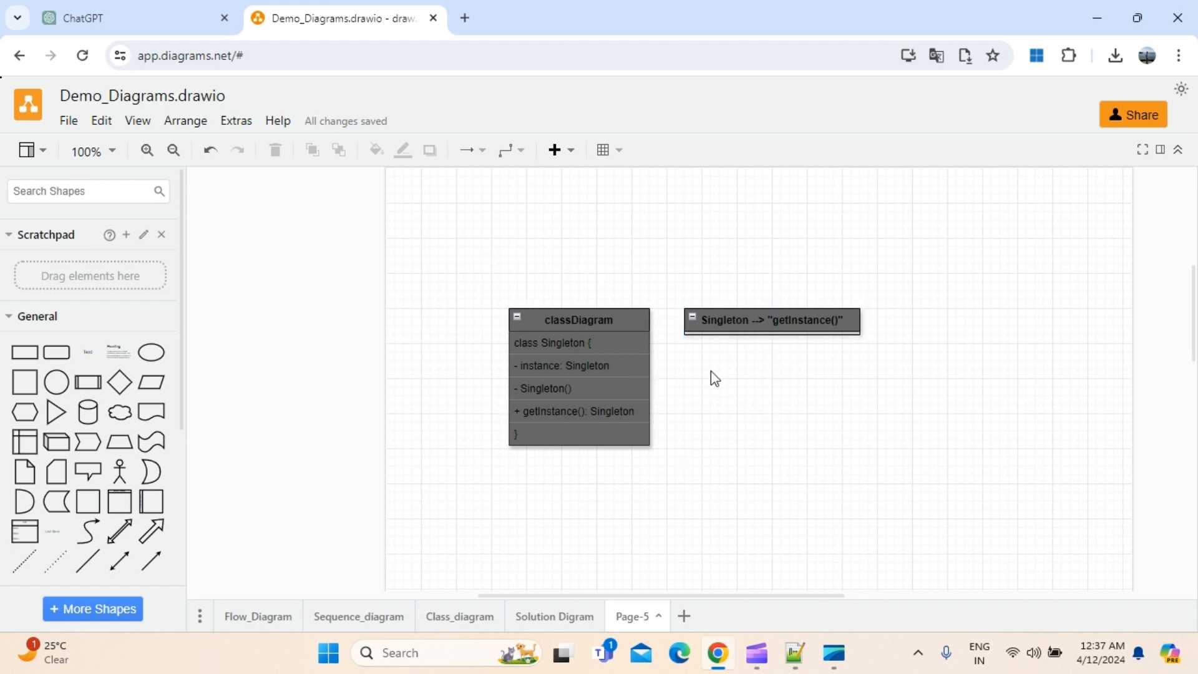